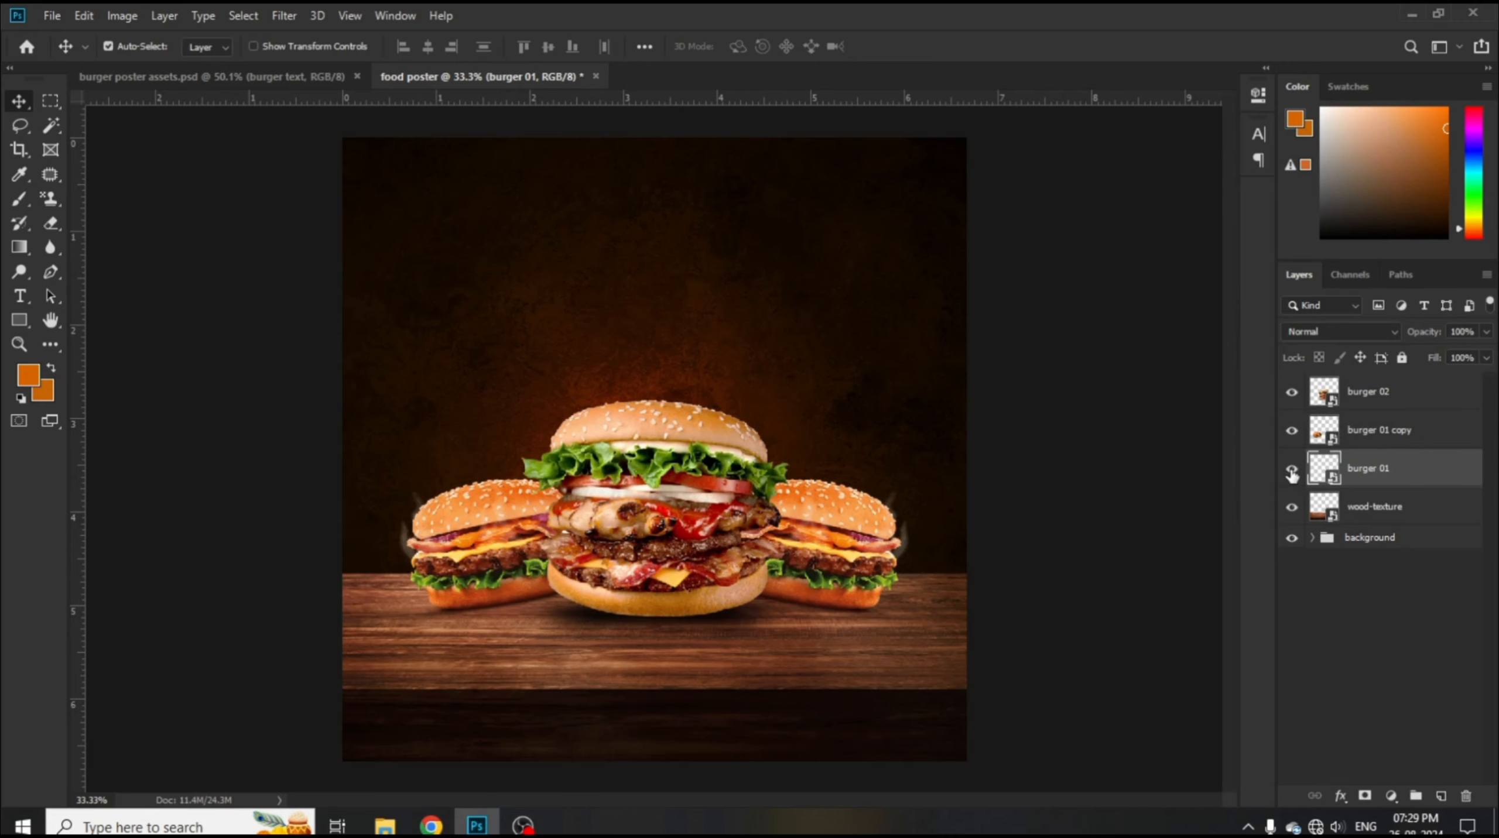
# - Add a new empty layer directly above the burger 01 copy layer
pyautogui.click(1291, 468)
pyautogui.click(1292, 469)
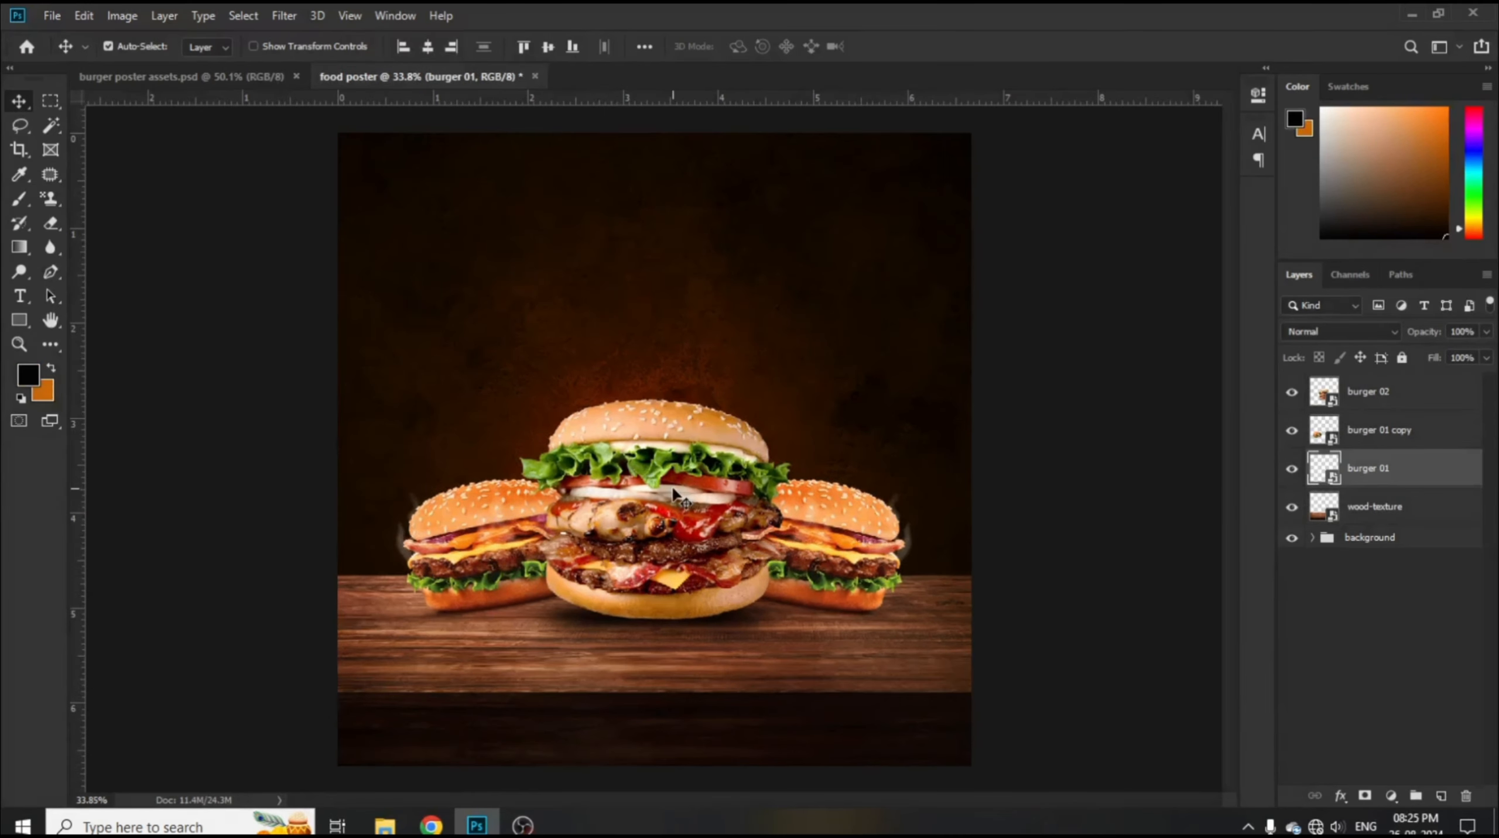
pyautogui.click(1411, 438)
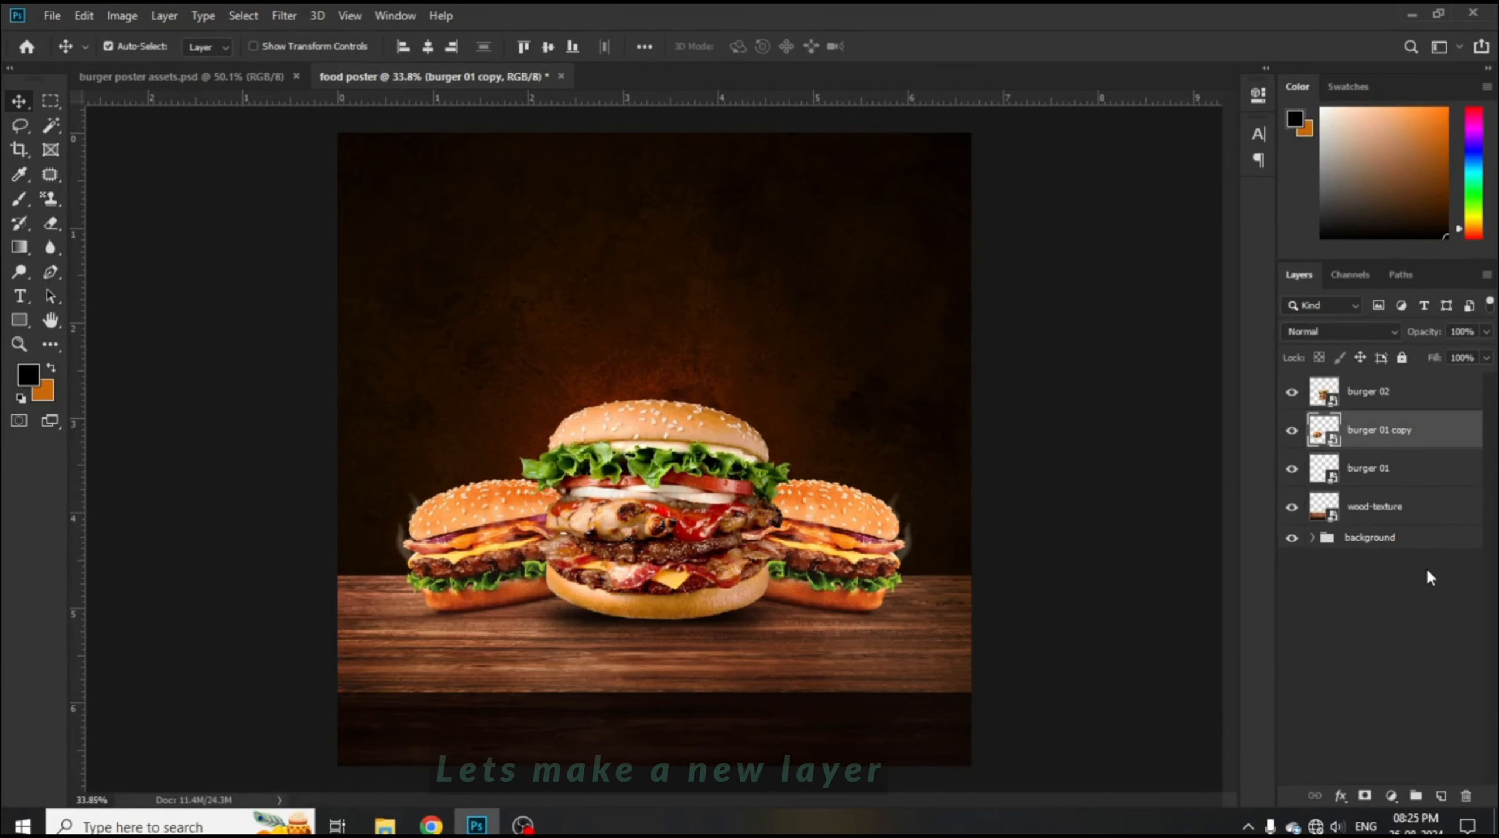
pyautogui.click(1441, 795)
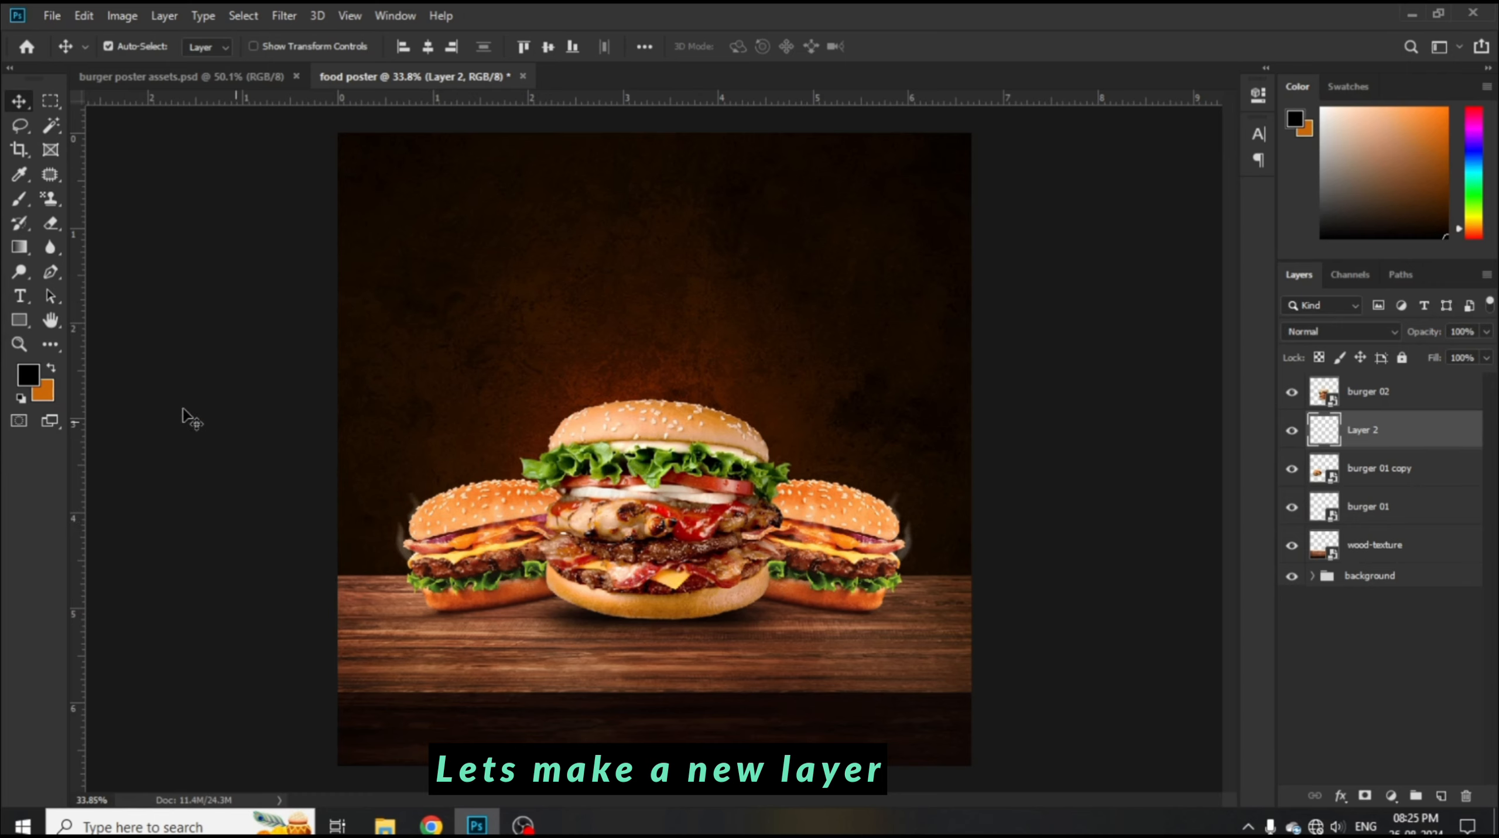
# - Set the foreground colour to black
pyautogui.click(28, 375)
pyautogui.moveTo(911, 478); pyautogui.dragTo(972, 533)
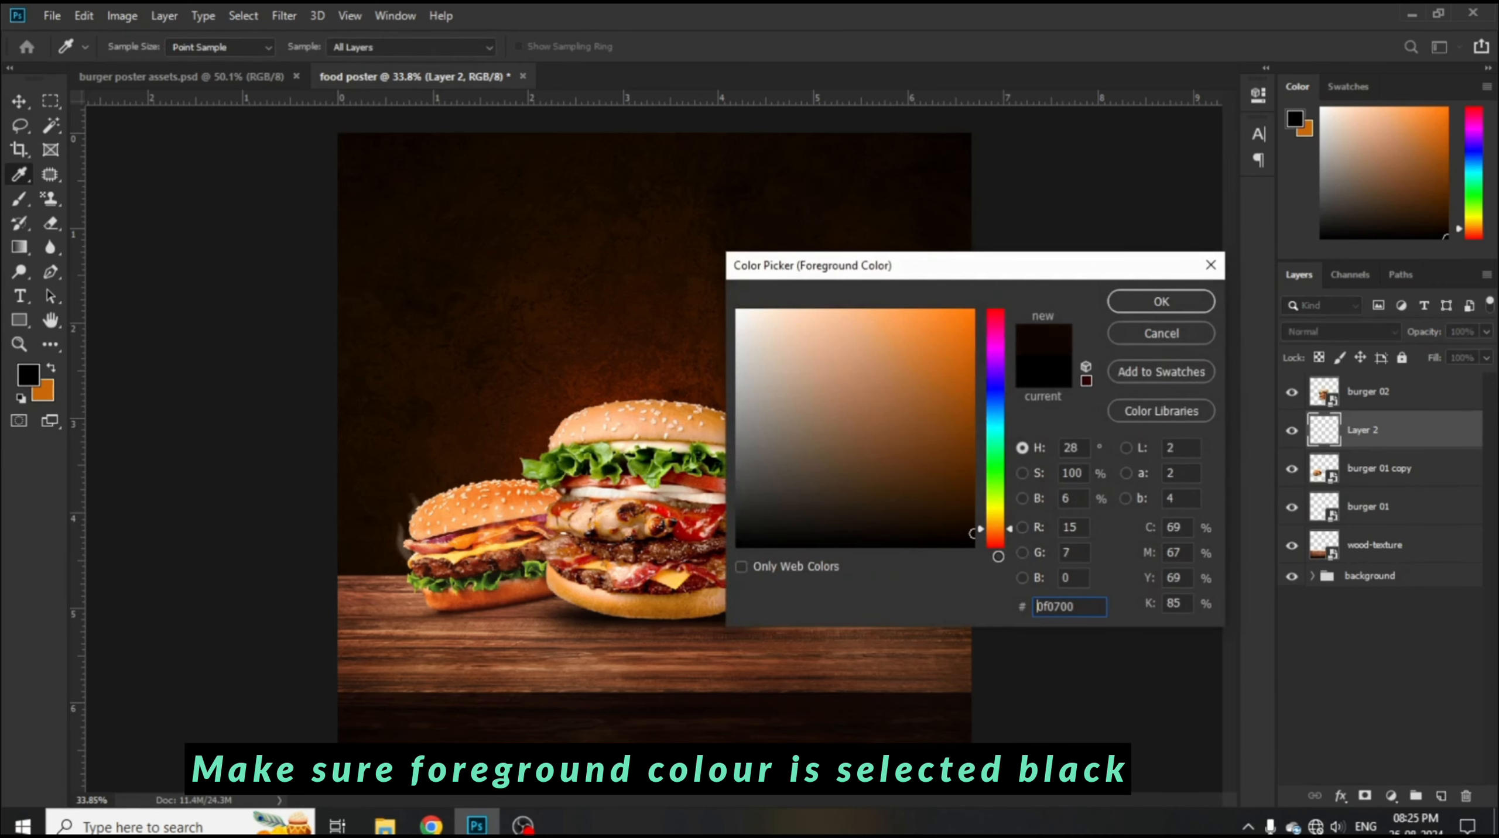
pyautogui.click(1127, 317)
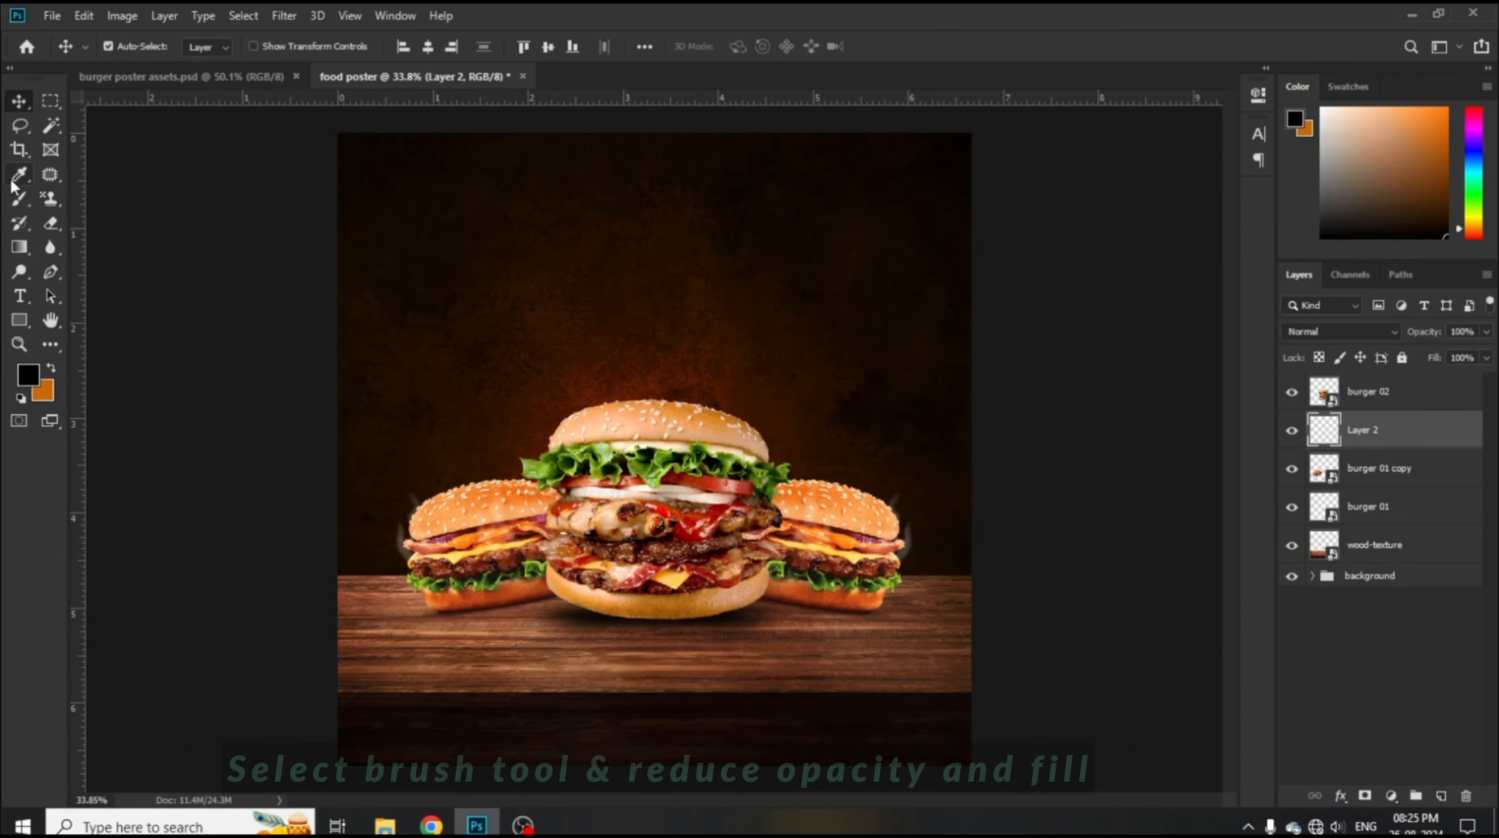
# - Paint black shadows over the side burgers along both edges of the centre burger, using the Brush at 80% opacity and 56% flow
pyautogui.click(18, 200)
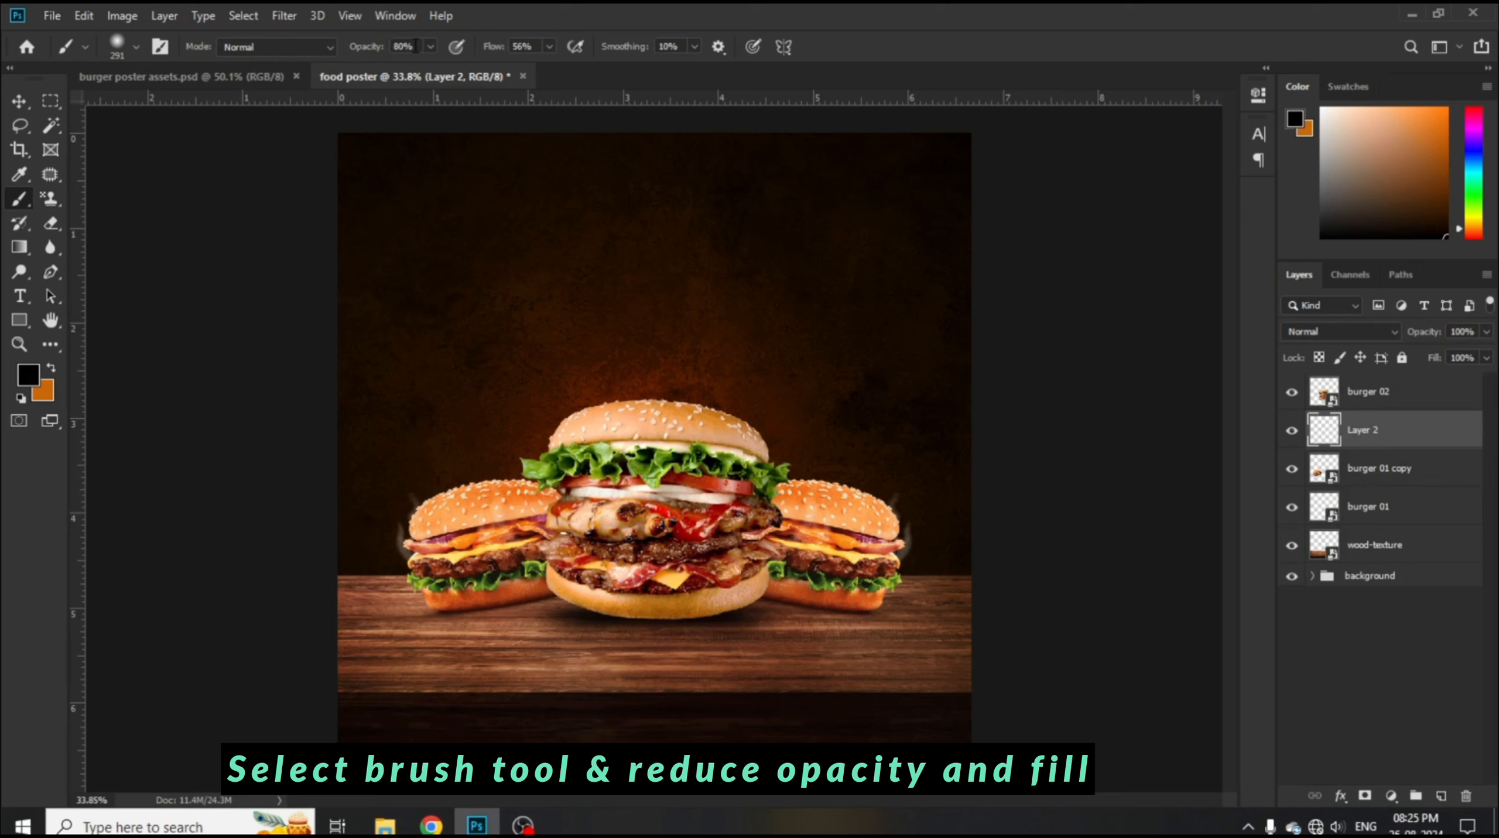
pyautogui.click(415, 47)
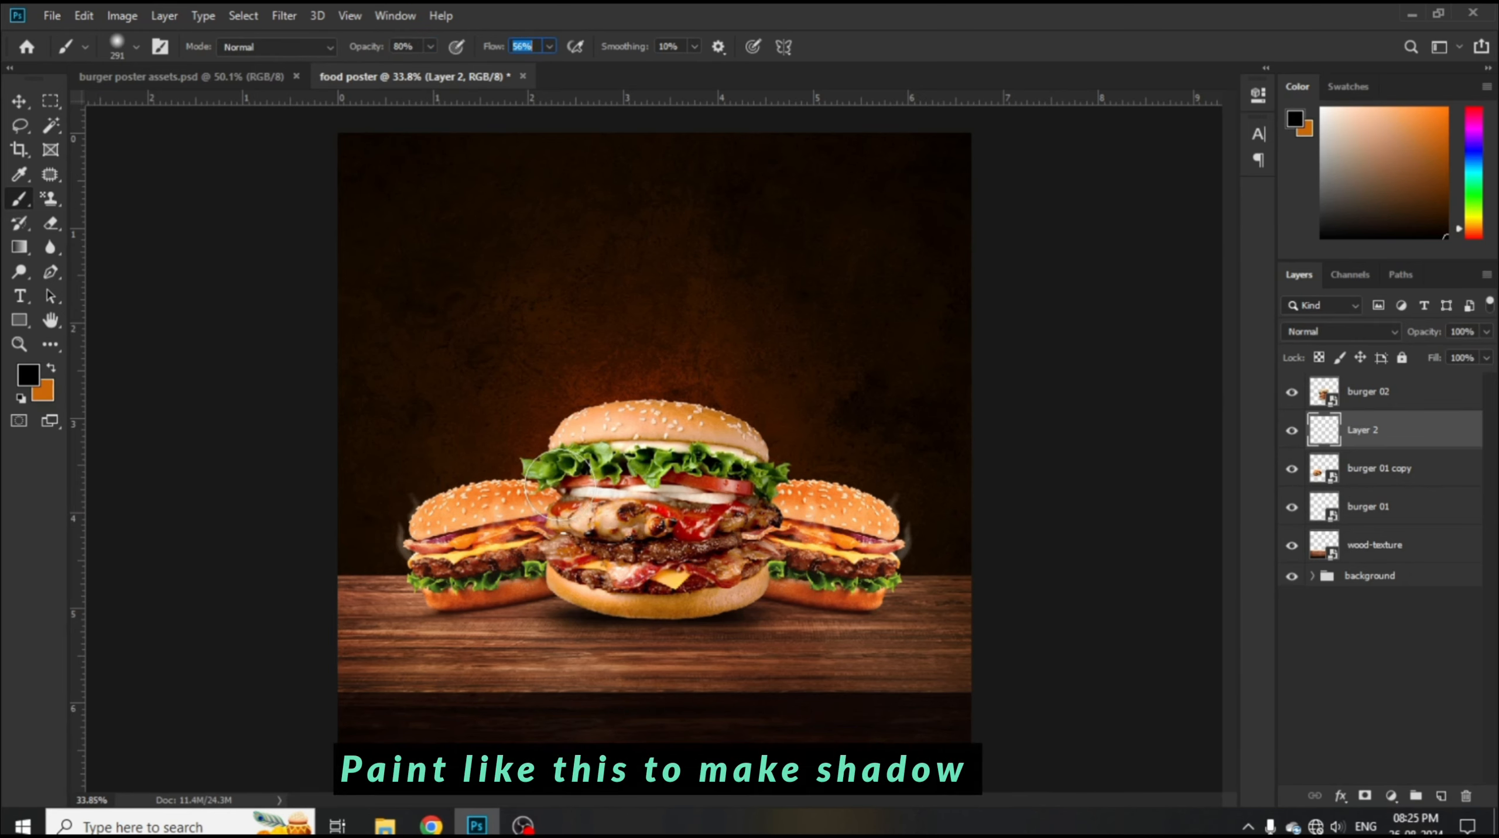
pyautogui.moveTo(560, 513); pyautogui.dragTo(557, 591)
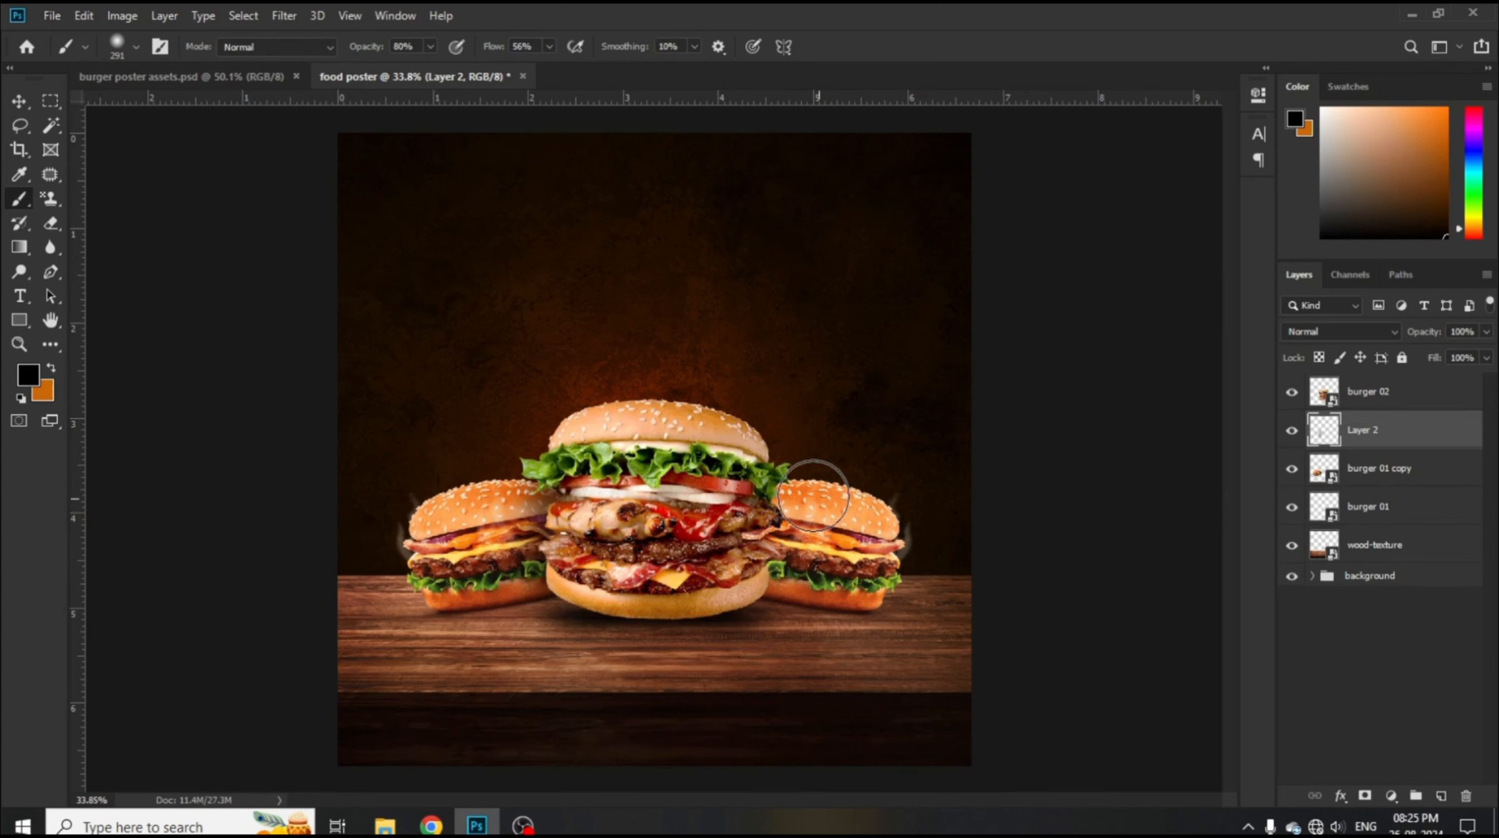
pyautogui.moveTo(764, 493); pyautogui.dragTo(762, 587)
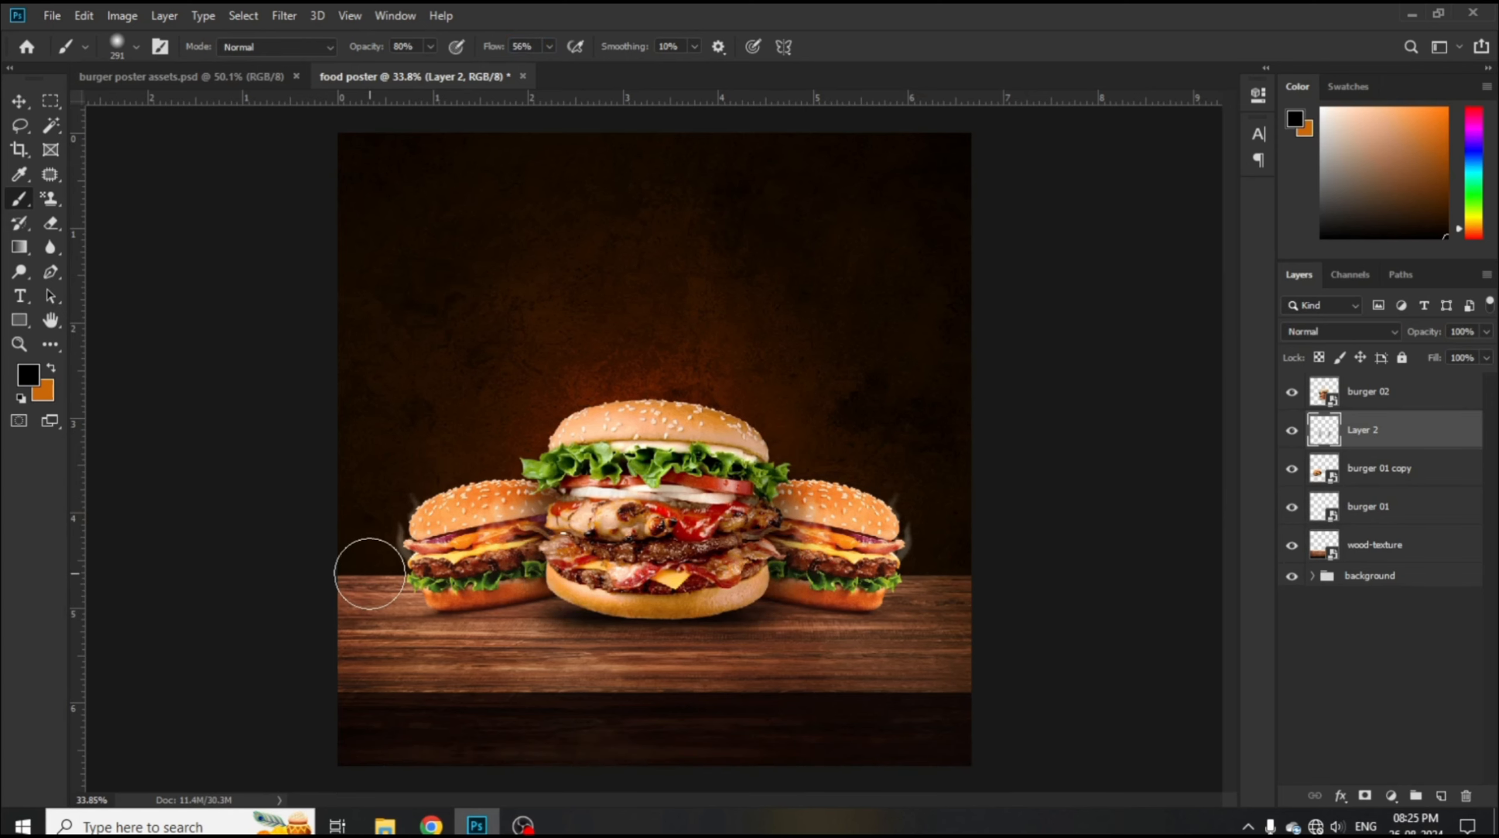
pyautogui.click(19, 100)
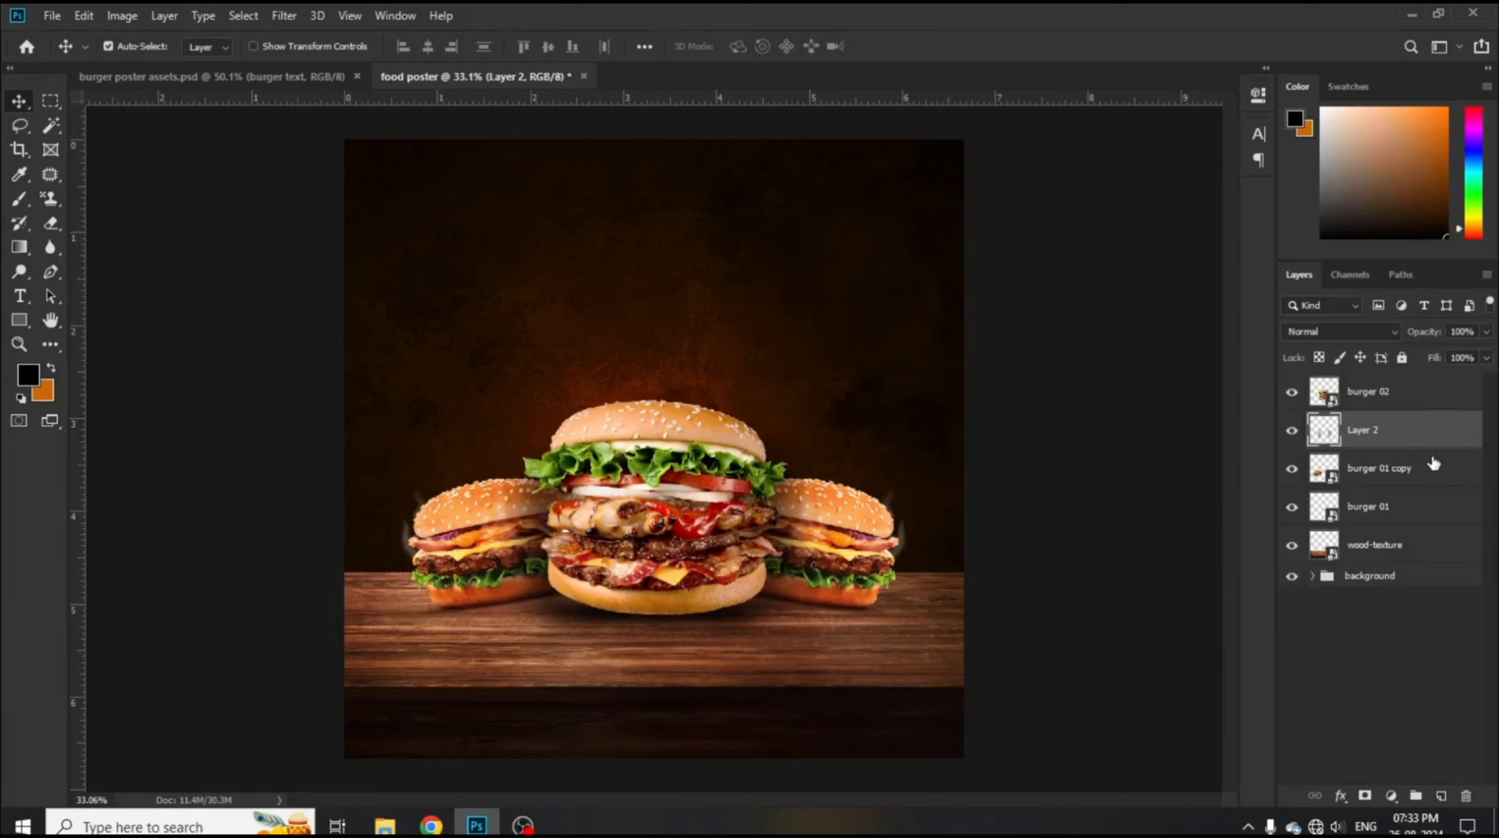
# - Group the layers from burger 02 down to burger 01, including the shadow layer, and name the group "burger"
pyautogui.click(1426, 504)
pyautogui.click(1410, 395)
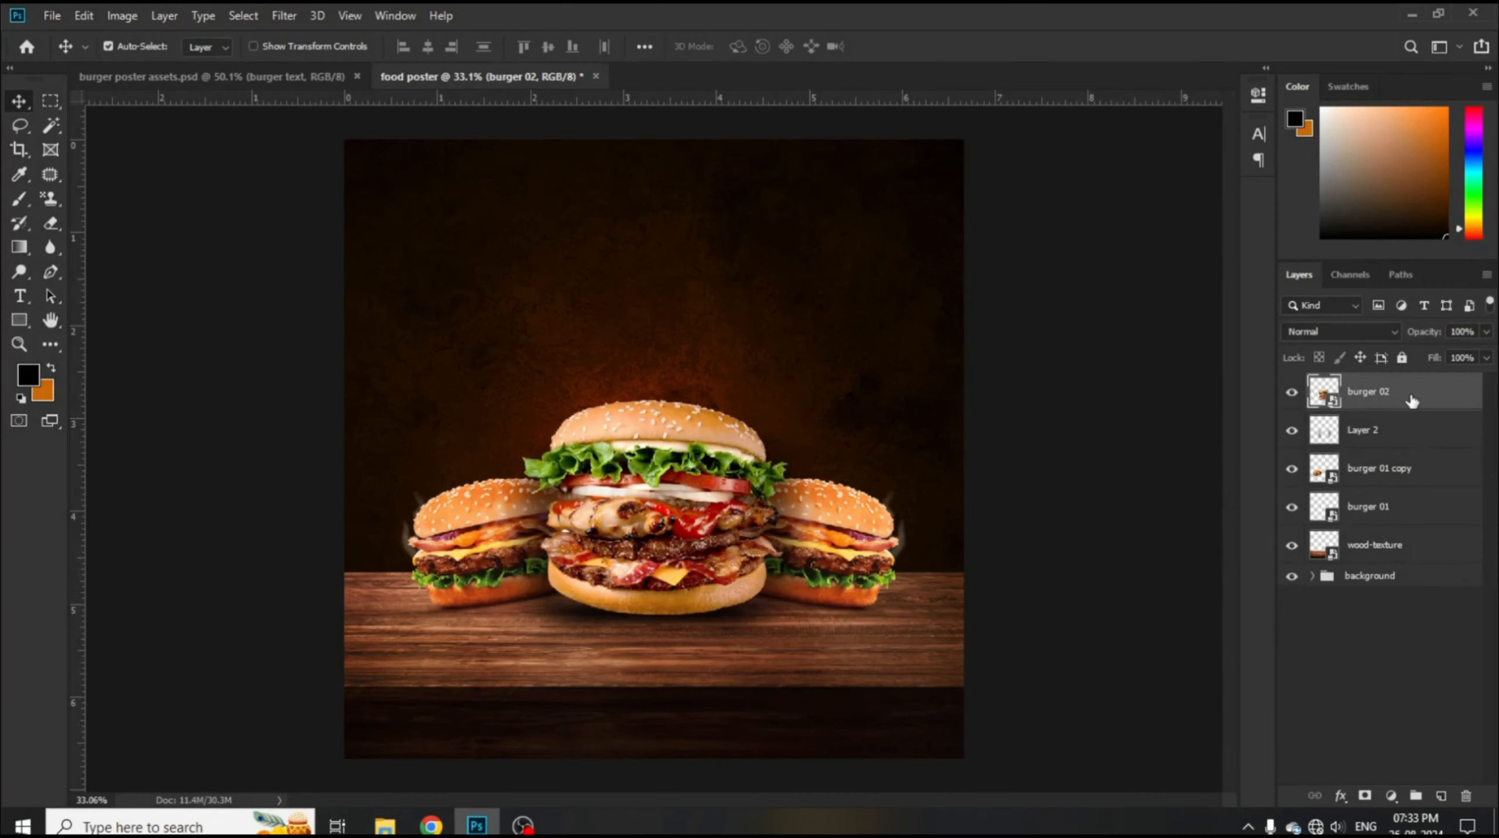
pyautogui.keyDown('shift'); pyautogui.click(1406, 518); pyautogui.keyUp('shift')
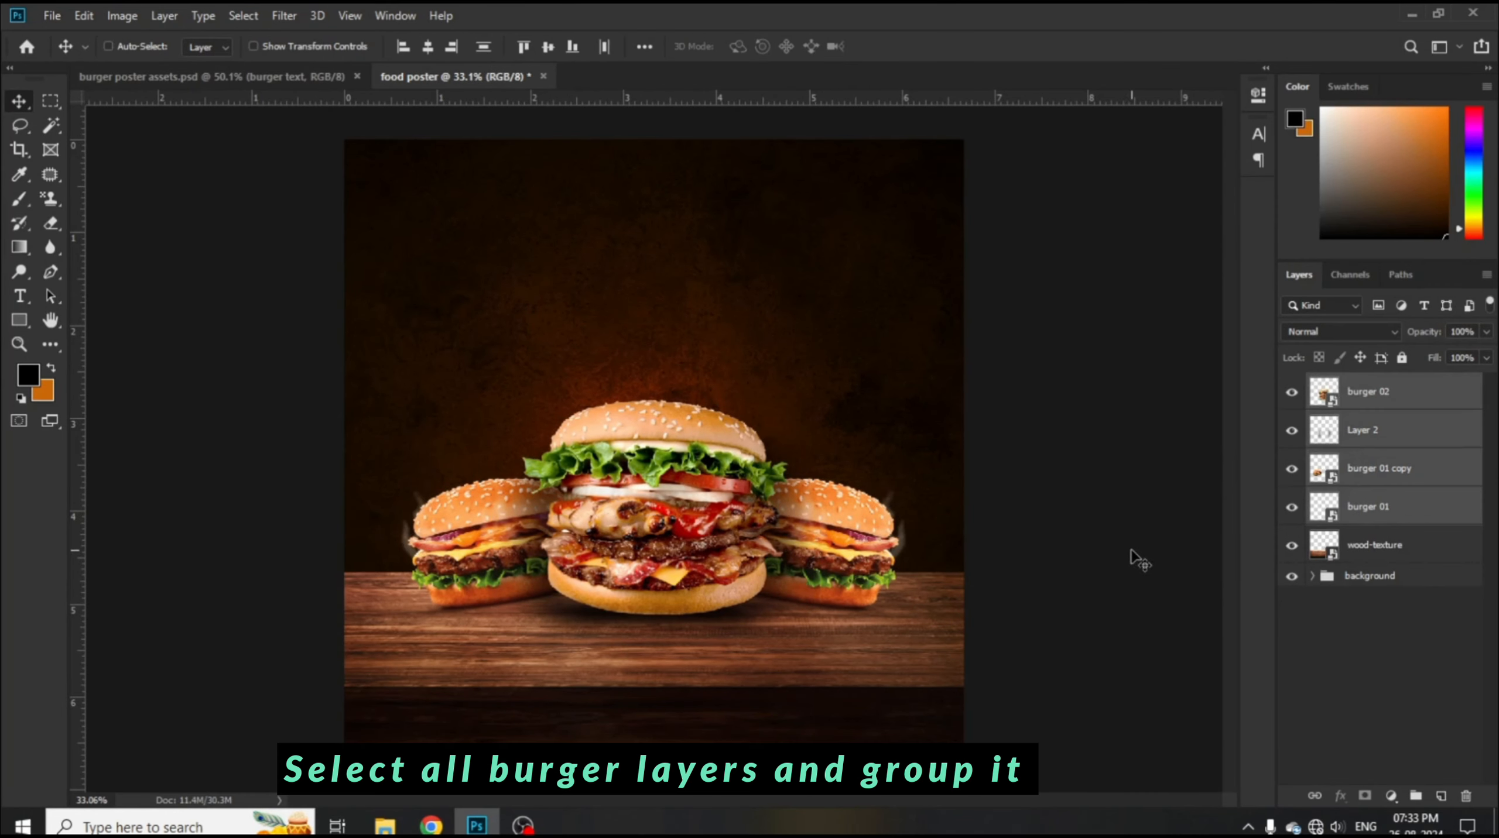
pyautogui.hotkey('ctrl', 'g')
pyautogui.doubleClick(1360, 384)
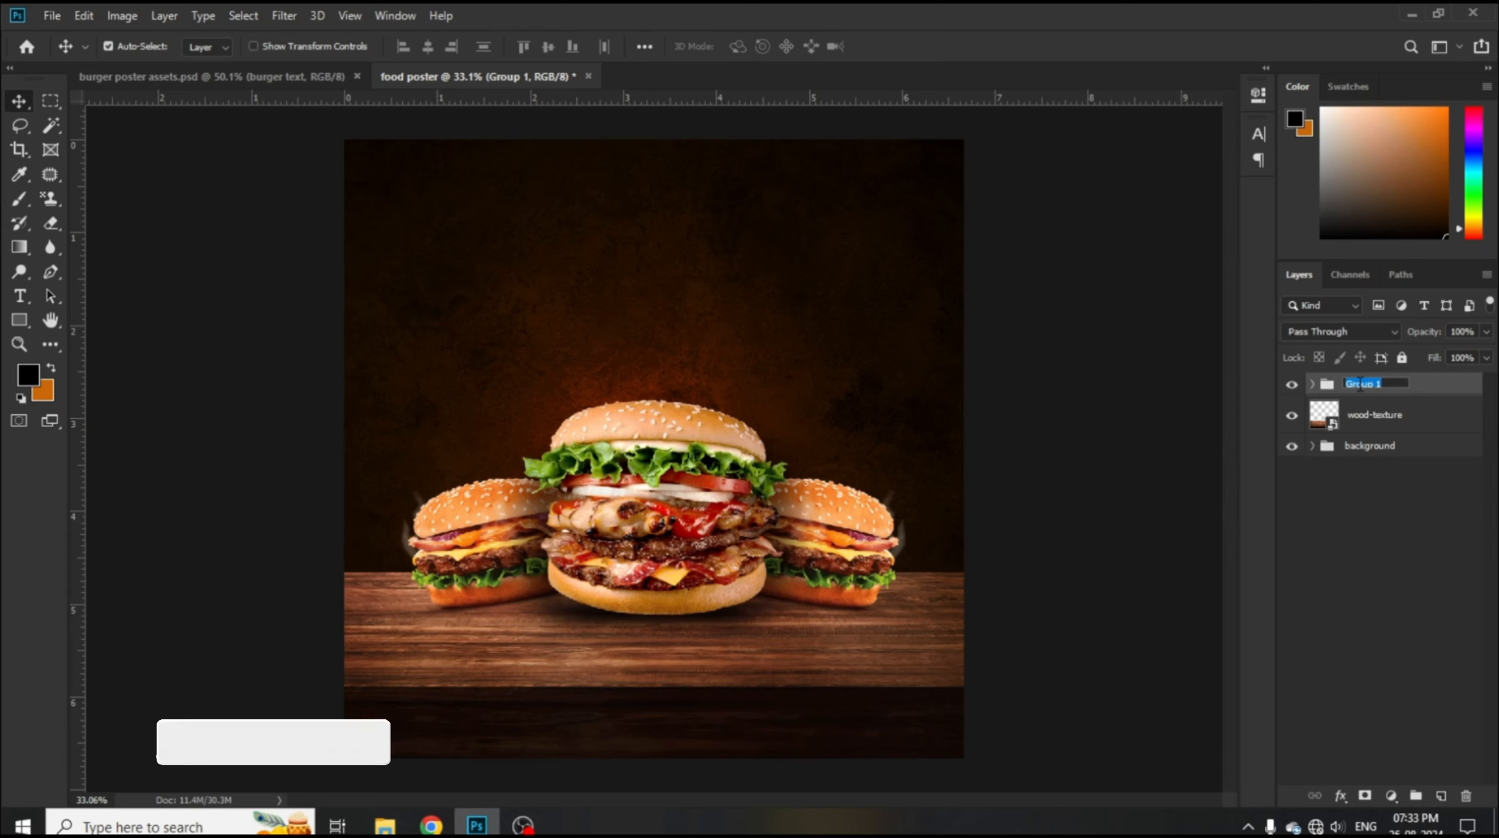
pyautogui.write('burger')
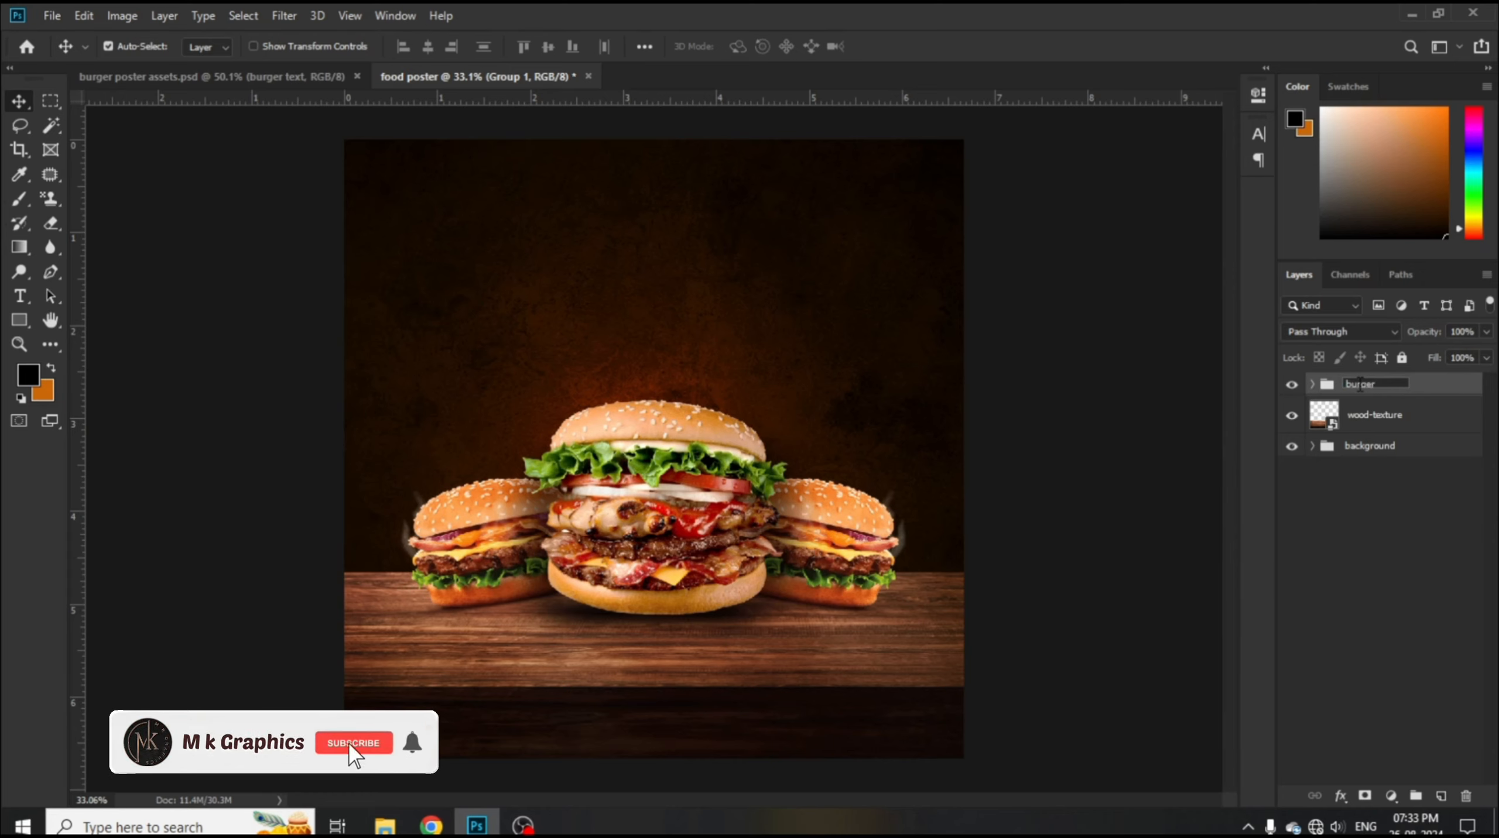
pyautogui.press('Return')
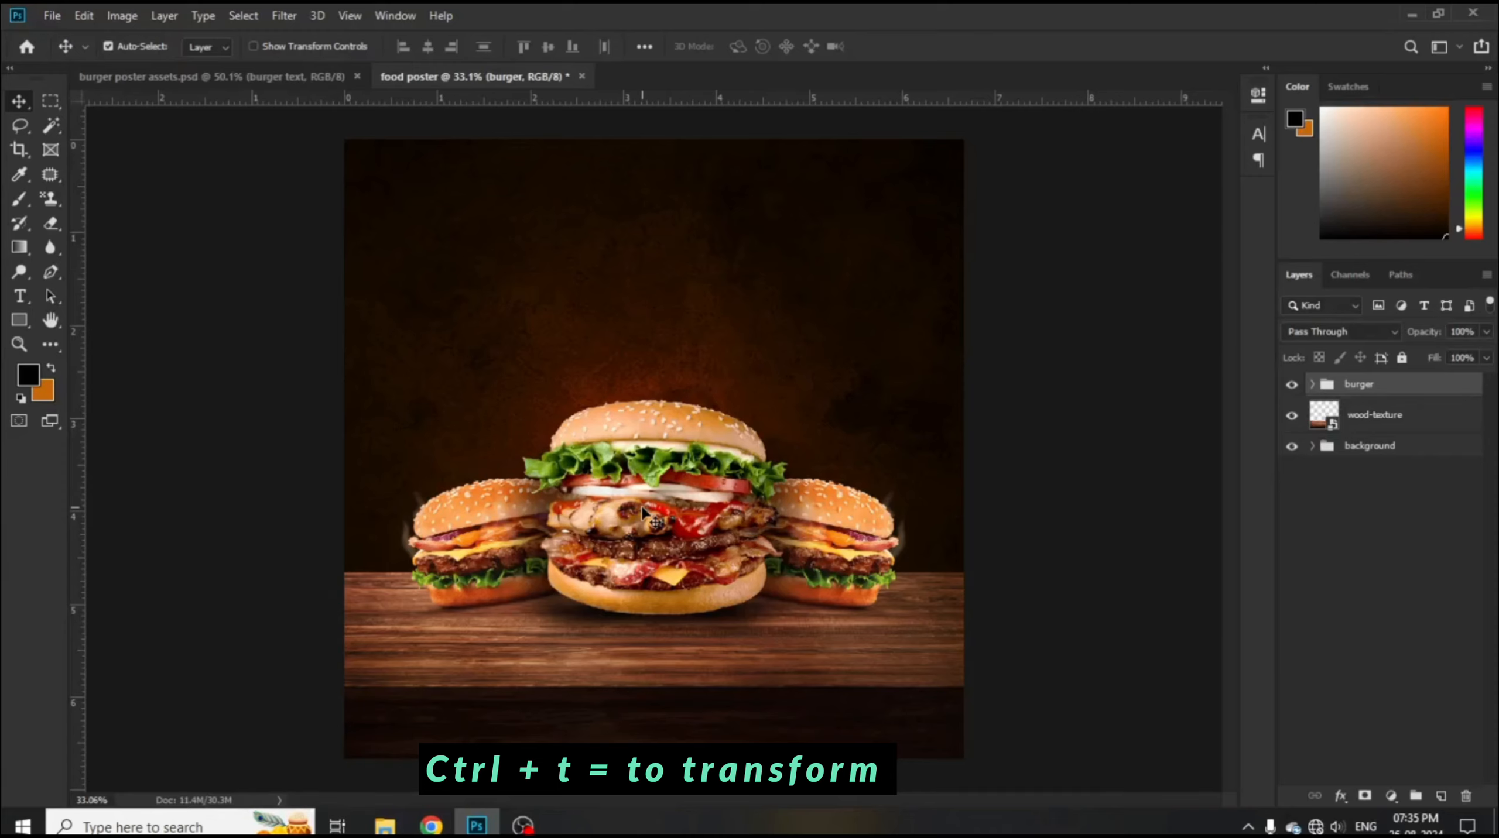
# - Enlarge the burger group to about 110.9% and keep it horizontally centred on the wooden table
pyautogui.hotkey('ctrl', 't')
pyautogui.moveTo(920, 666); pyautogui.dragTo(944, 686)
pyautogui.moveTo(708, 493); pyautogui.dragTo(709, 498)
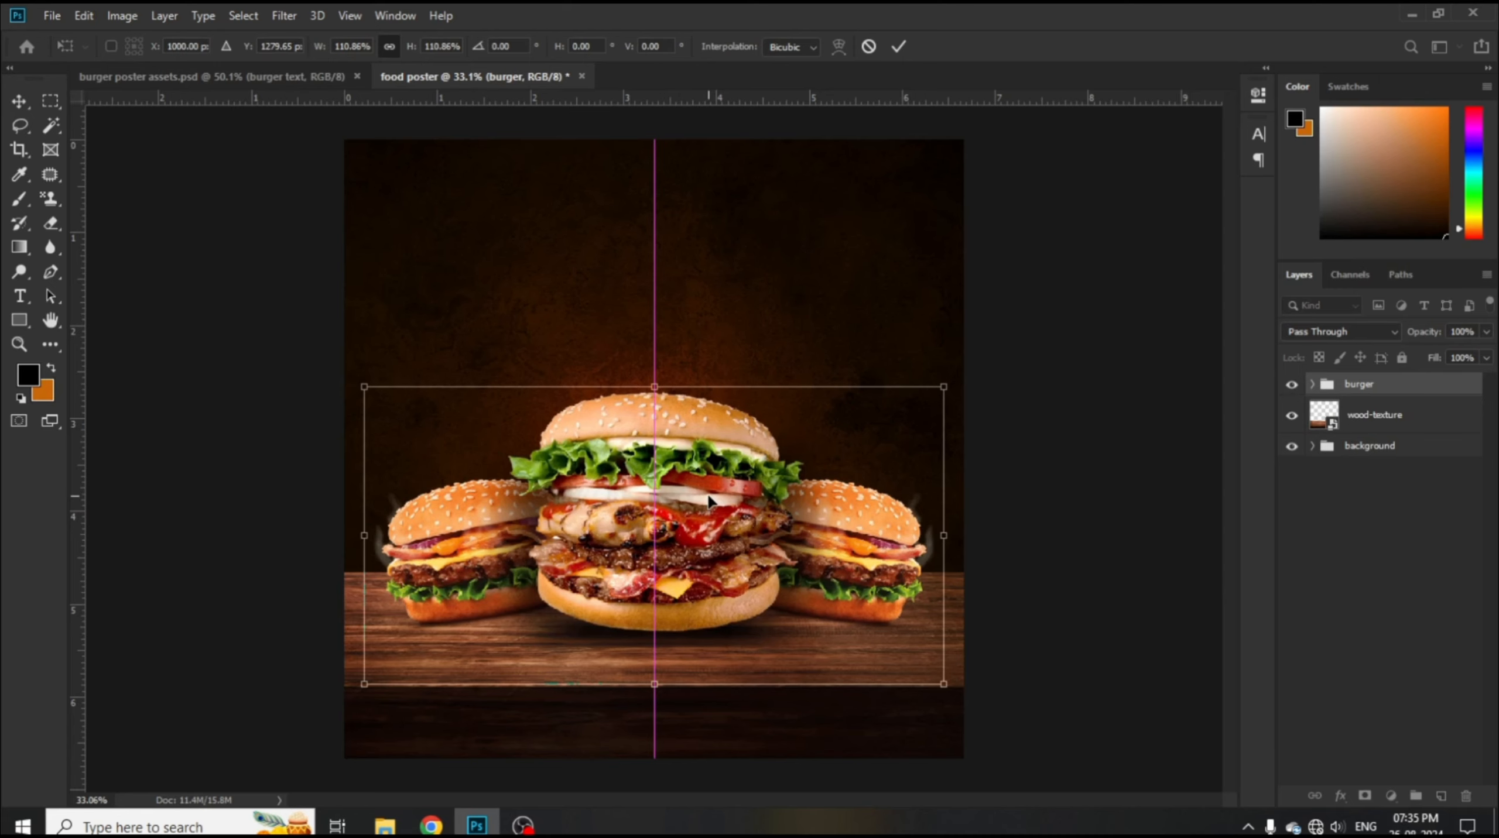
pyautogui.click(895, 47)
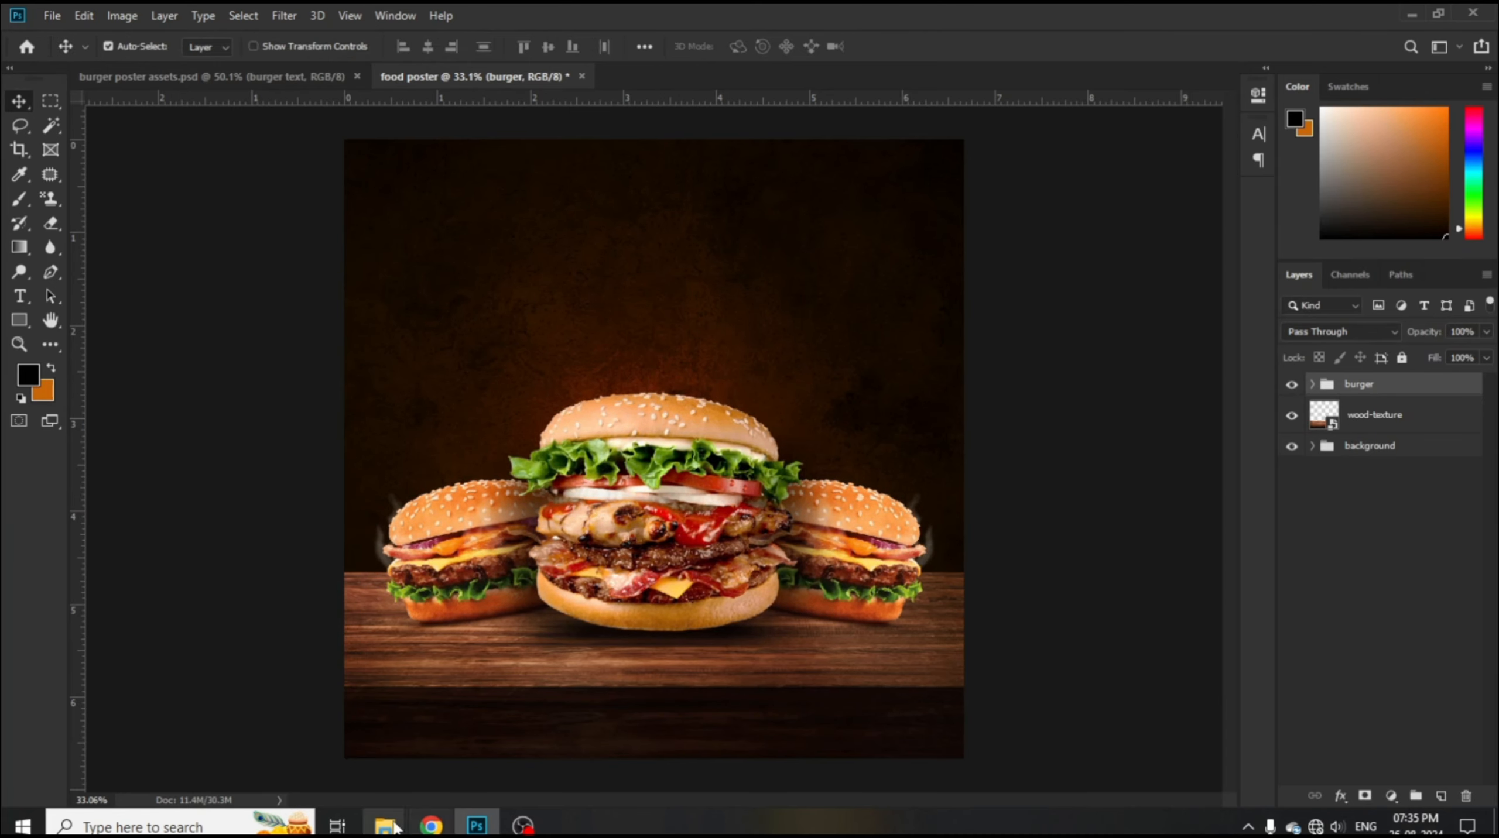
# - Place the smike-03 image from the food poster folder, scaled to about 55.7% and positioned above the left burger
pyautogui.moveTo(386, 825)
pyautogui.click(233, 787)
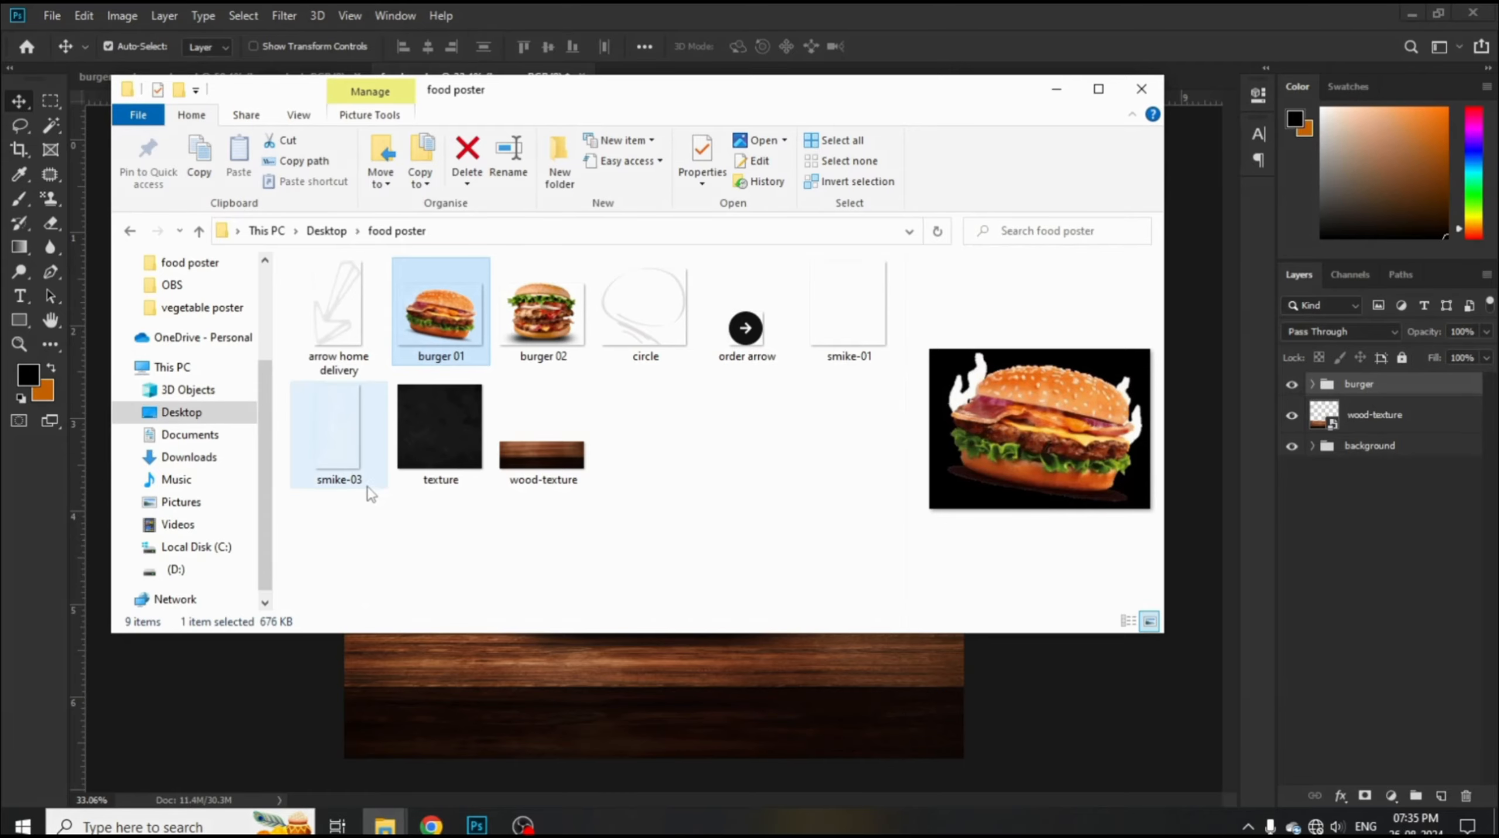
pyautogui.moveTo(318, 486); pyautogui.dragTo(538, 639)
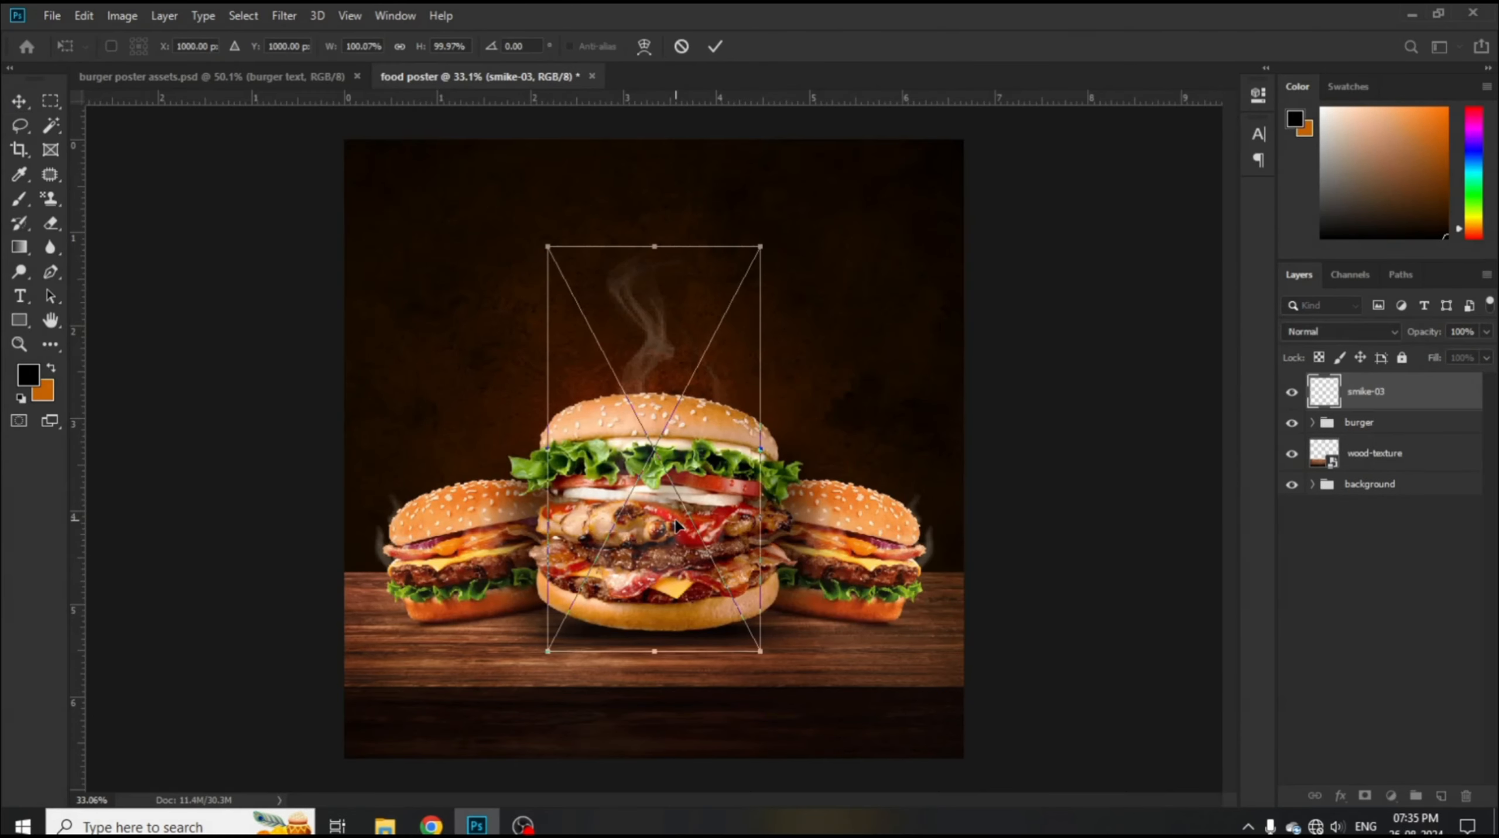
pyautogui.moveTo(761, 656); pyautogui.dragTo(703, 570)
pyautogui.moveTo(658, 394); pyautogui.dragTo(465, 414)
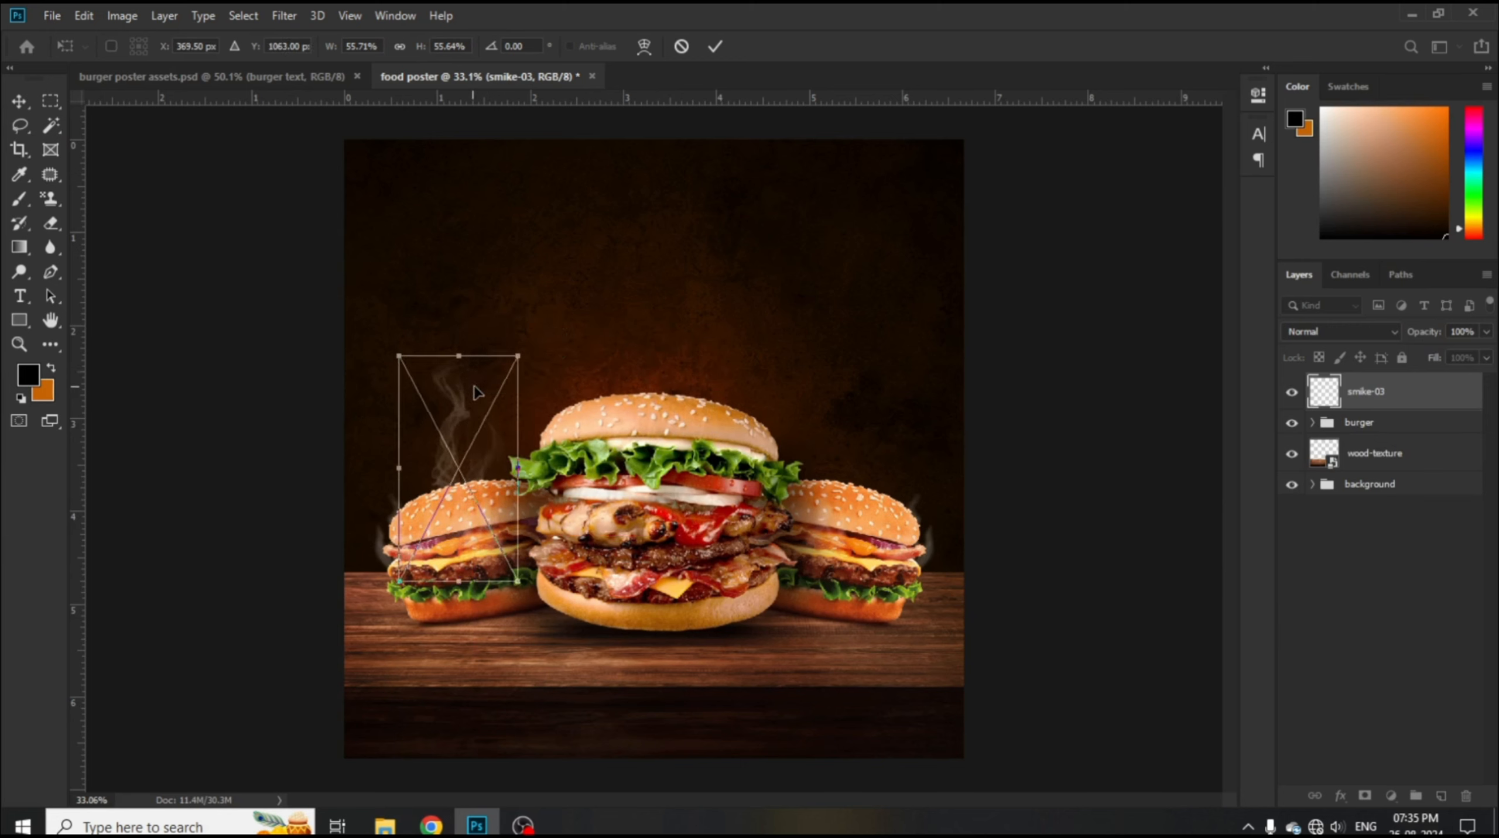
pyautogui.click(715, 45)
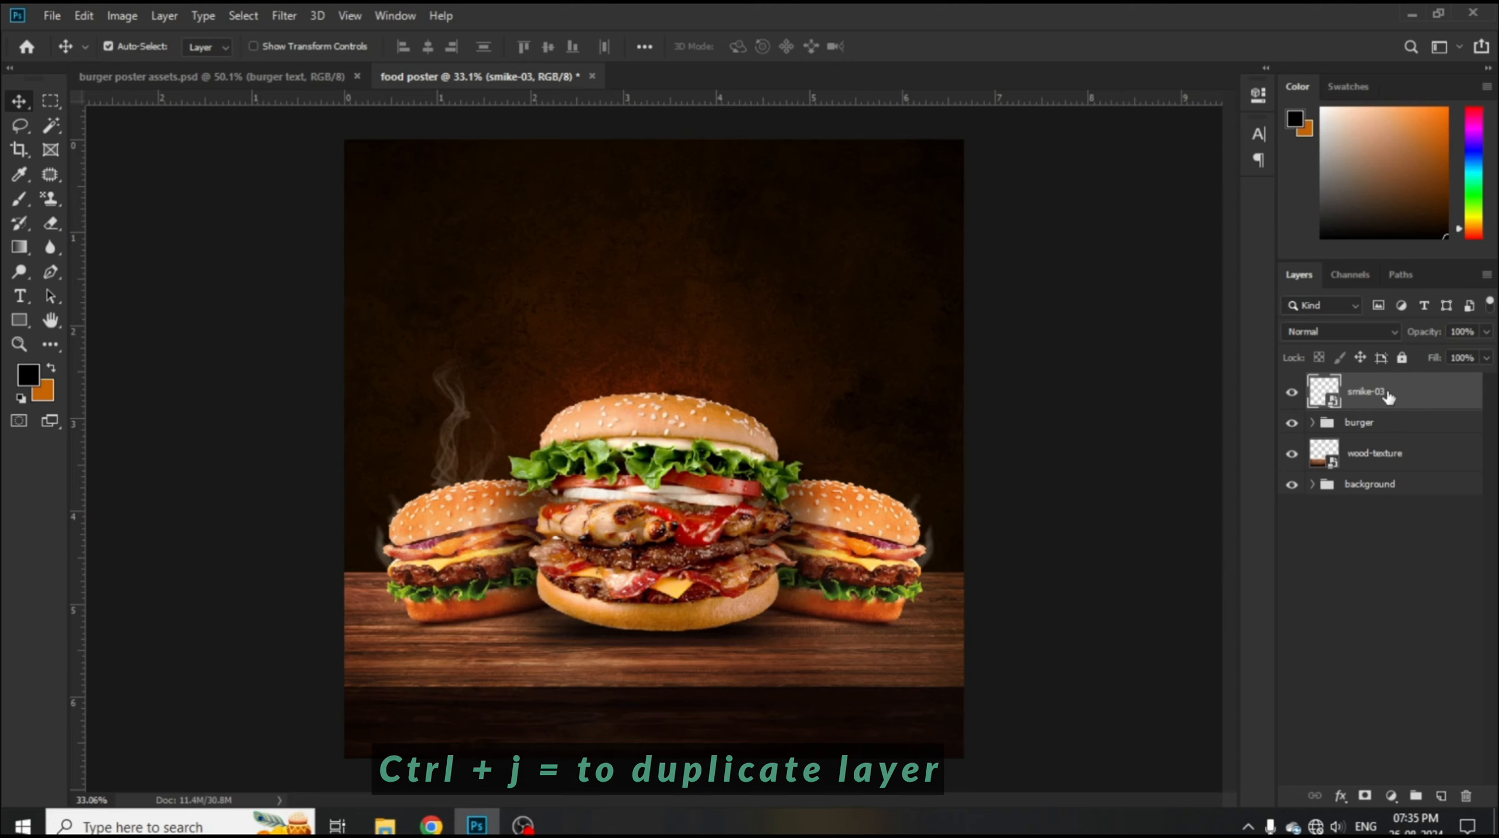
# - Duplicate the smike-03 layer and move the copy over the right burger
pyautogui.hotkey('ctrl', 'j')
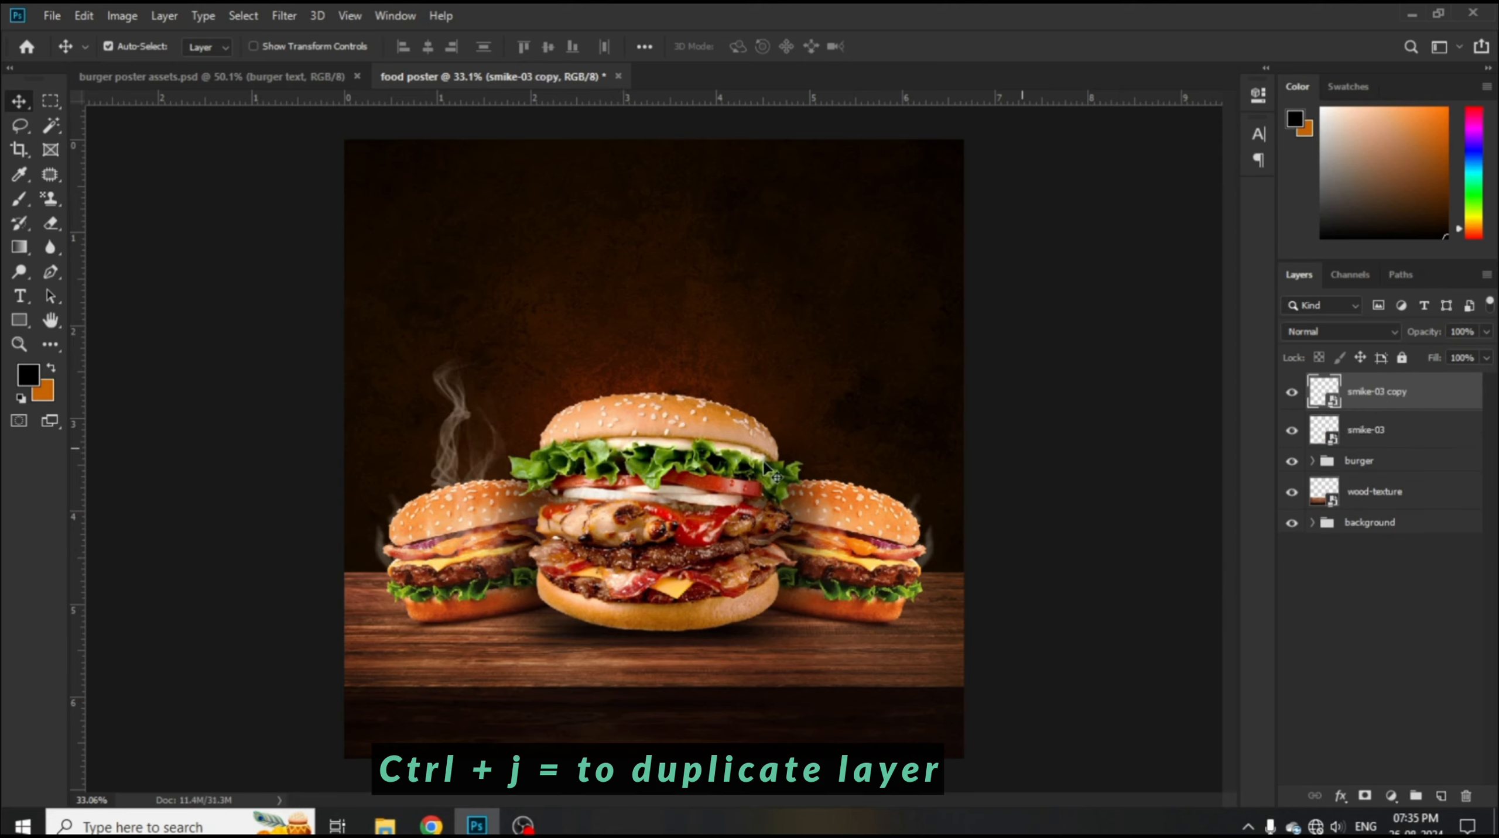
pyautogui.keyDown('ctrl'); pyautogui.click(461, 418); pyautogui.keyUp('ctrl')
pyautogui.hotkey('ctrl', 't')
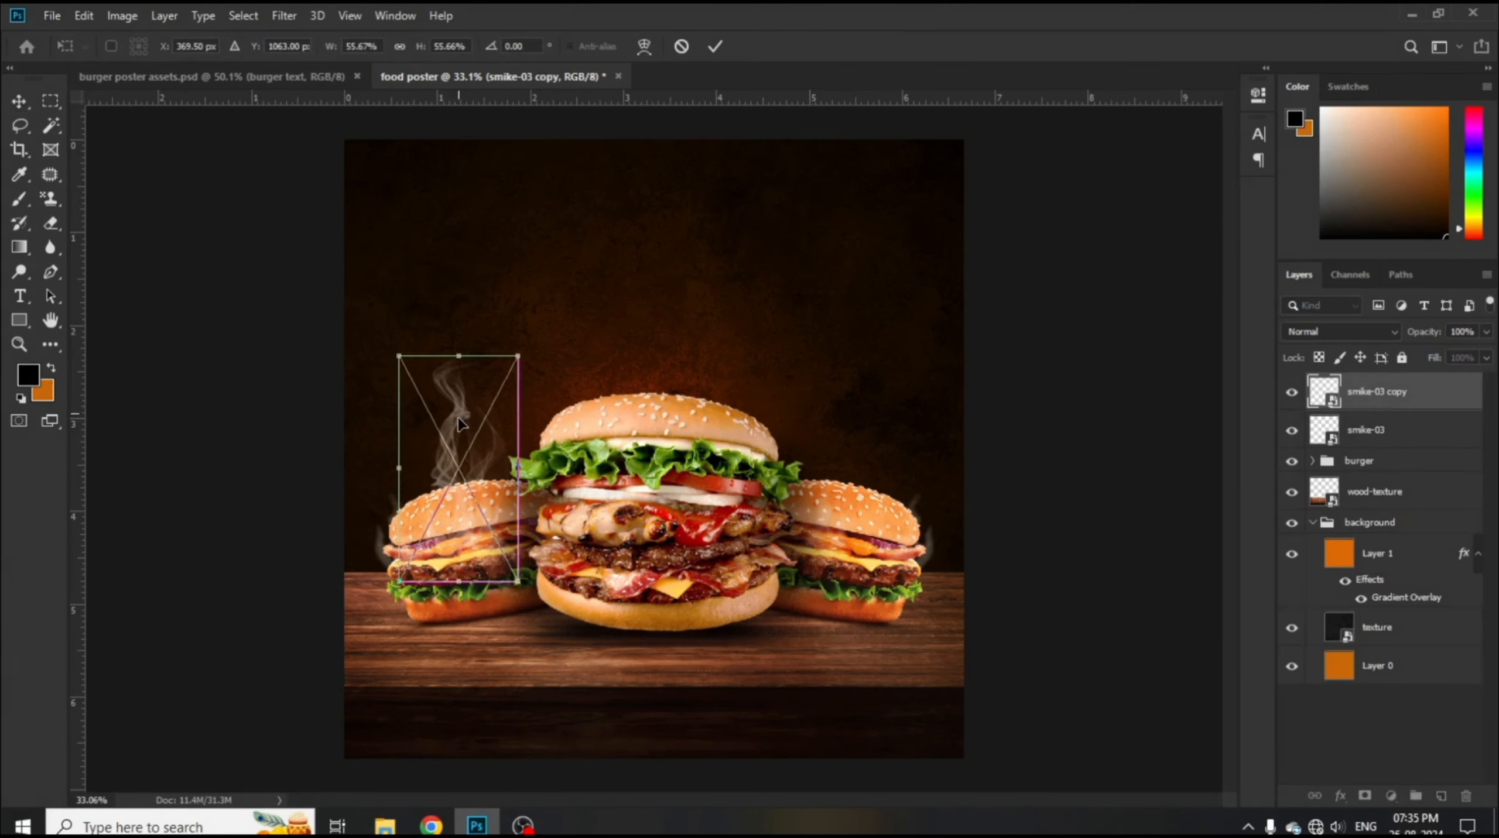
pyautogui.moveTo(461, 418); pyautogui.dragTo(854, 451)
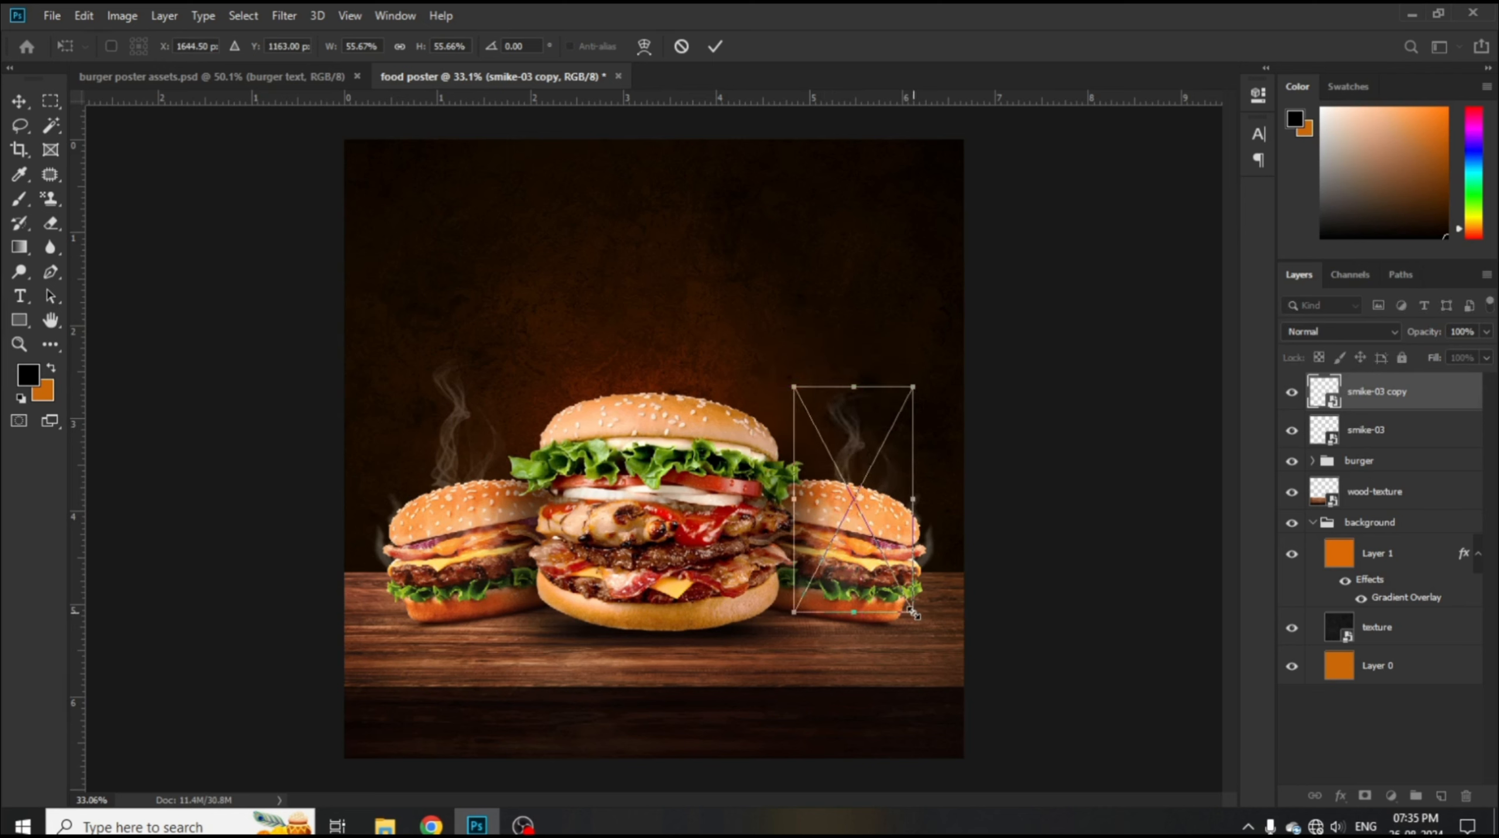
# - Scale the smoke copy to about 42.3% and position it rising from the top of the right burger
pyautogui.moveTo(913, 613); pyautogui.dragTo(901, 592)
pyautogui.moveTo(853, 474); pyautogui.dragTo(852, 453)
pyautogui.moveTo(903, 570); pyautogui.dragTo(894, 555)
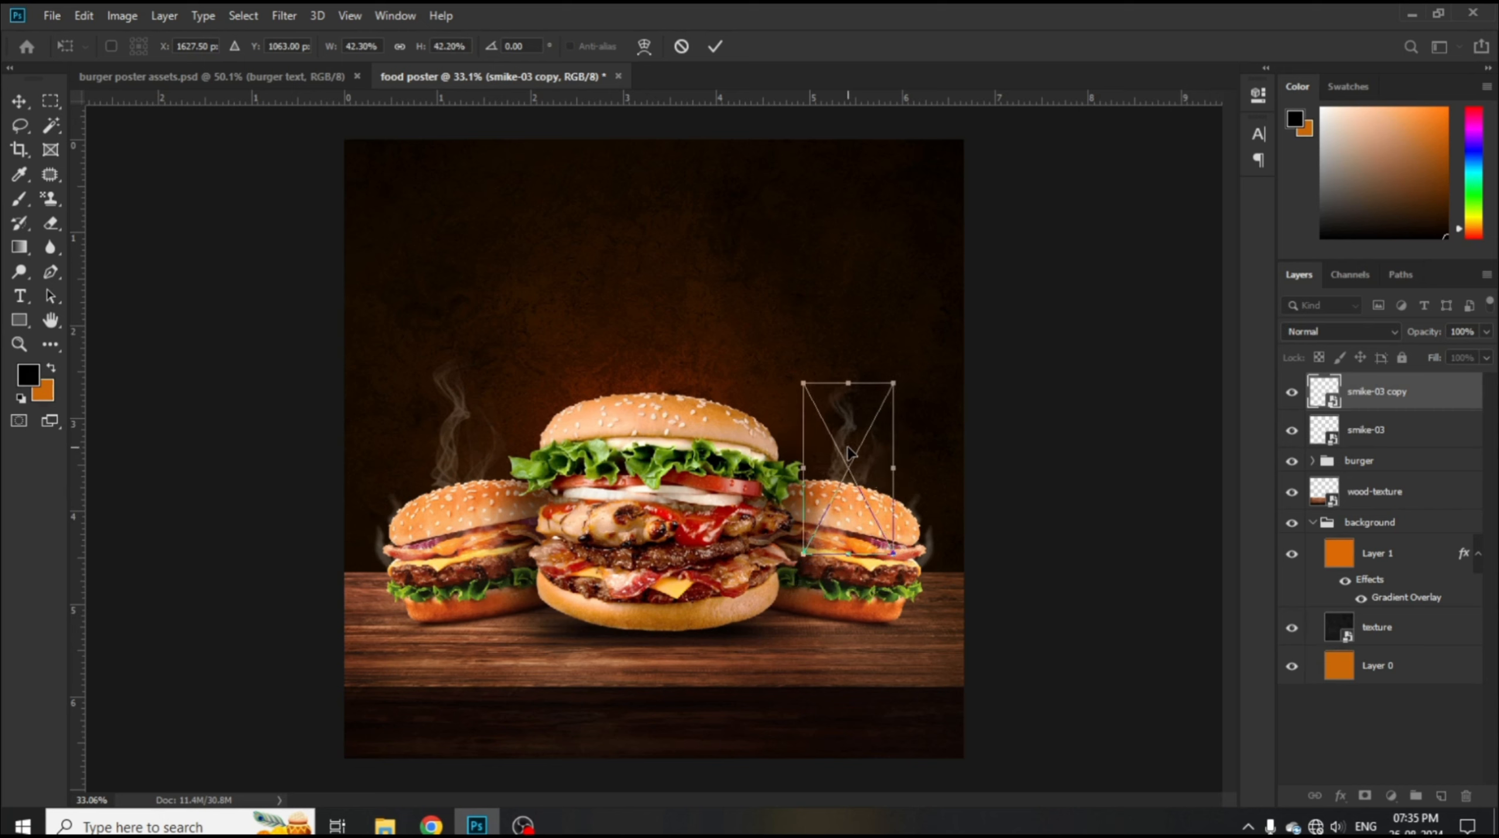
pyautogui.moveTo(849, 464)
pyautogui.mouseDown()
pyautogui.moveTo(849, 446)
pyautogui.moveTo(849, 461)
pyautogui.mouseUp()
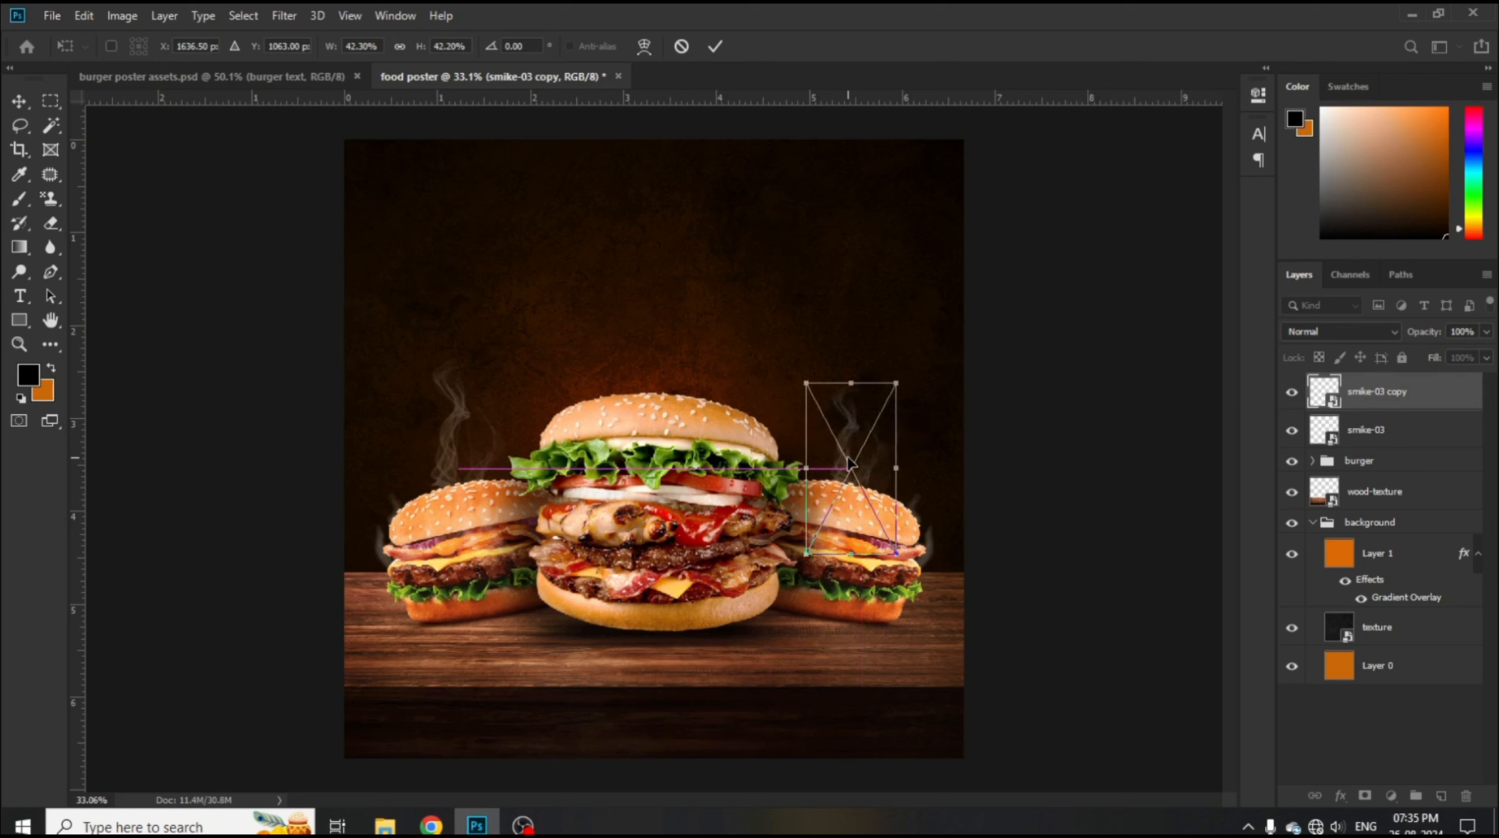
pyautogui.click(715, 46)
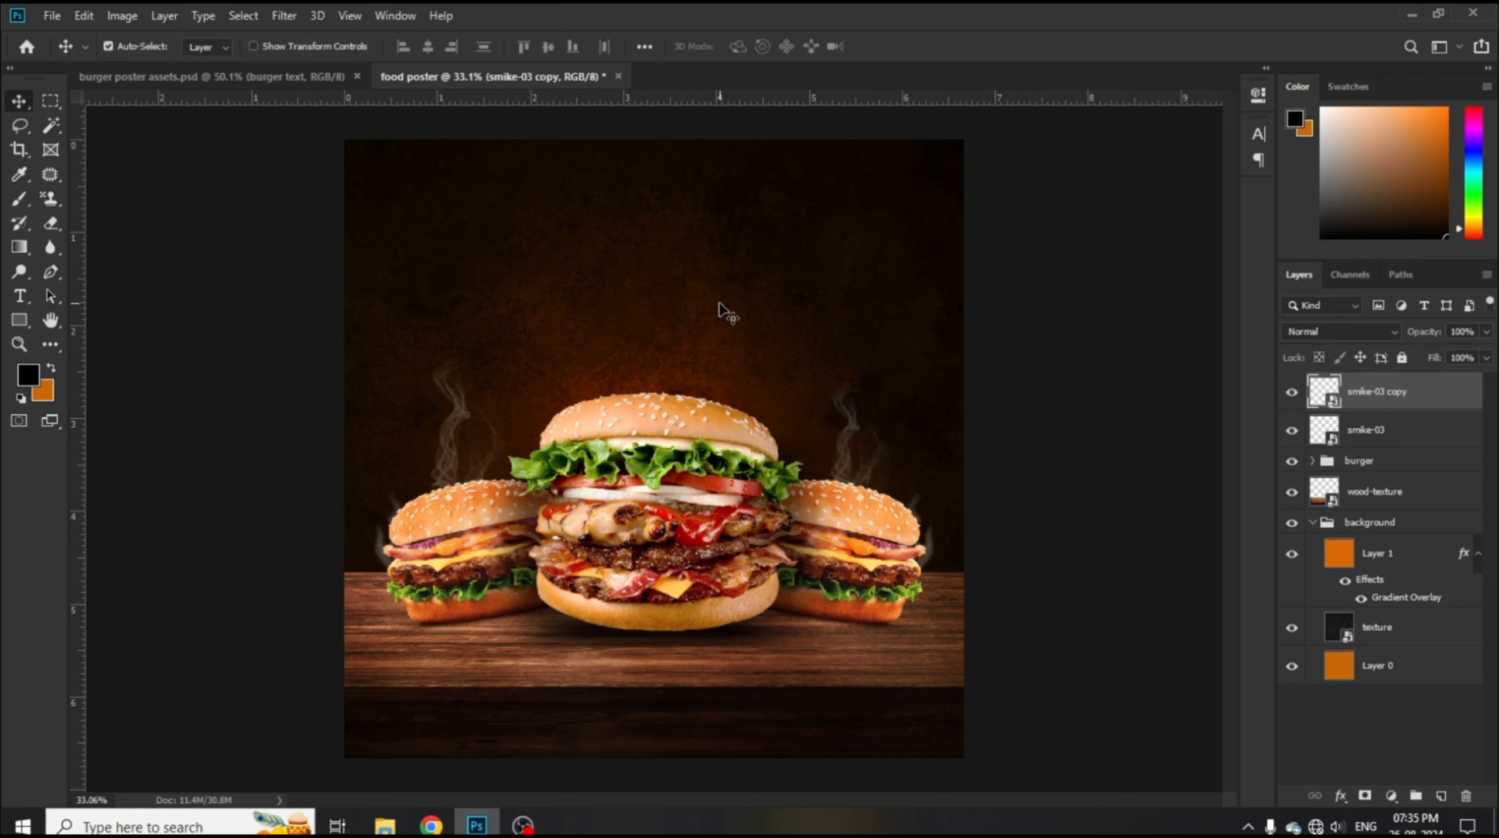
# - Group the two smike-03 layers under the name "smoke" and move the group below the burger group
pyautogui.keyDown('shift'); pyautogui.click(1423, 443); pyautogui.keyUp('shift')
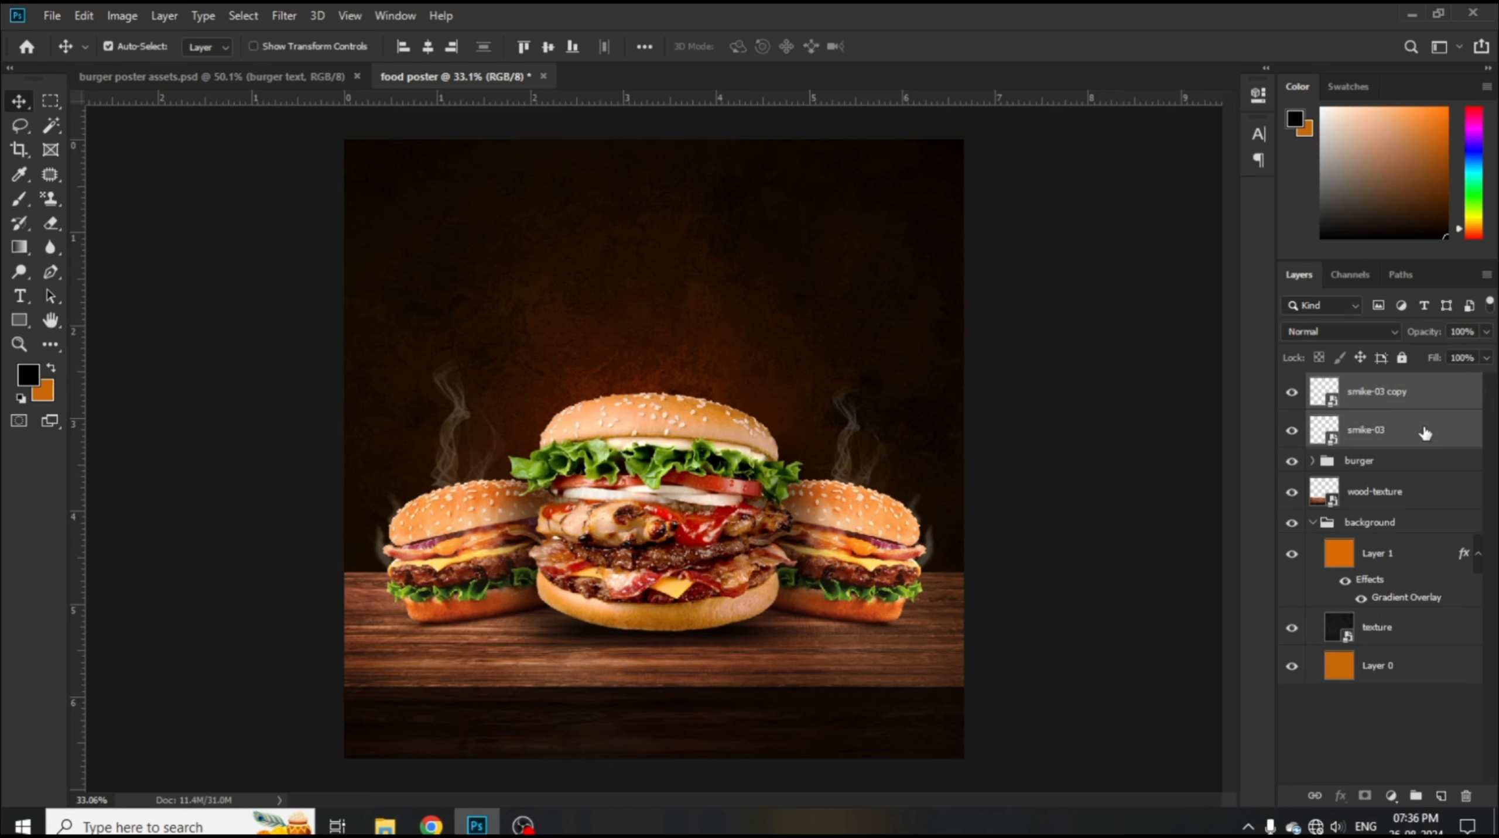
pyautogui.hotkey('ctrl', 'g')
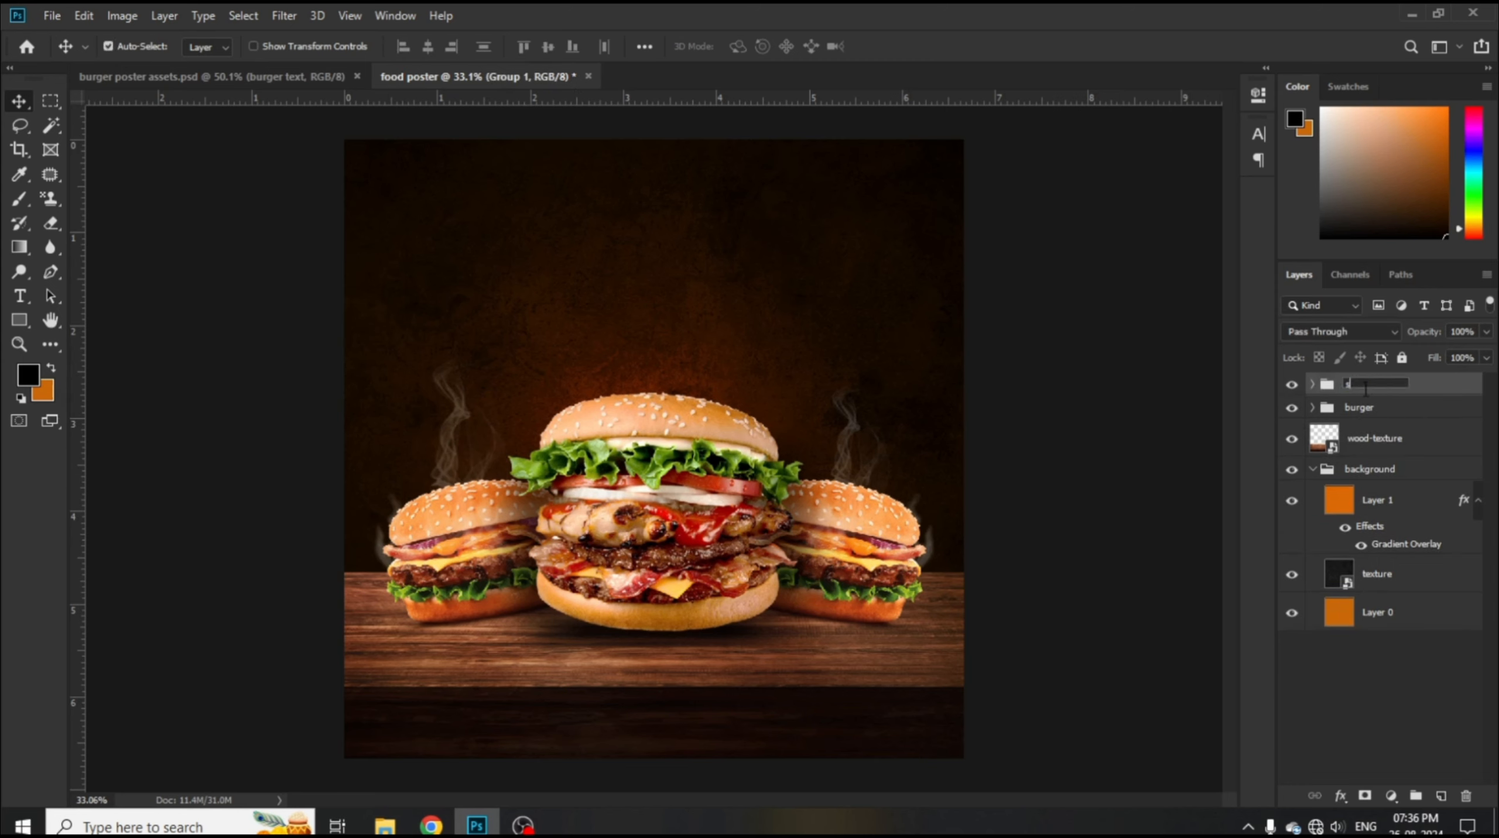
pyautogui.press('Return')
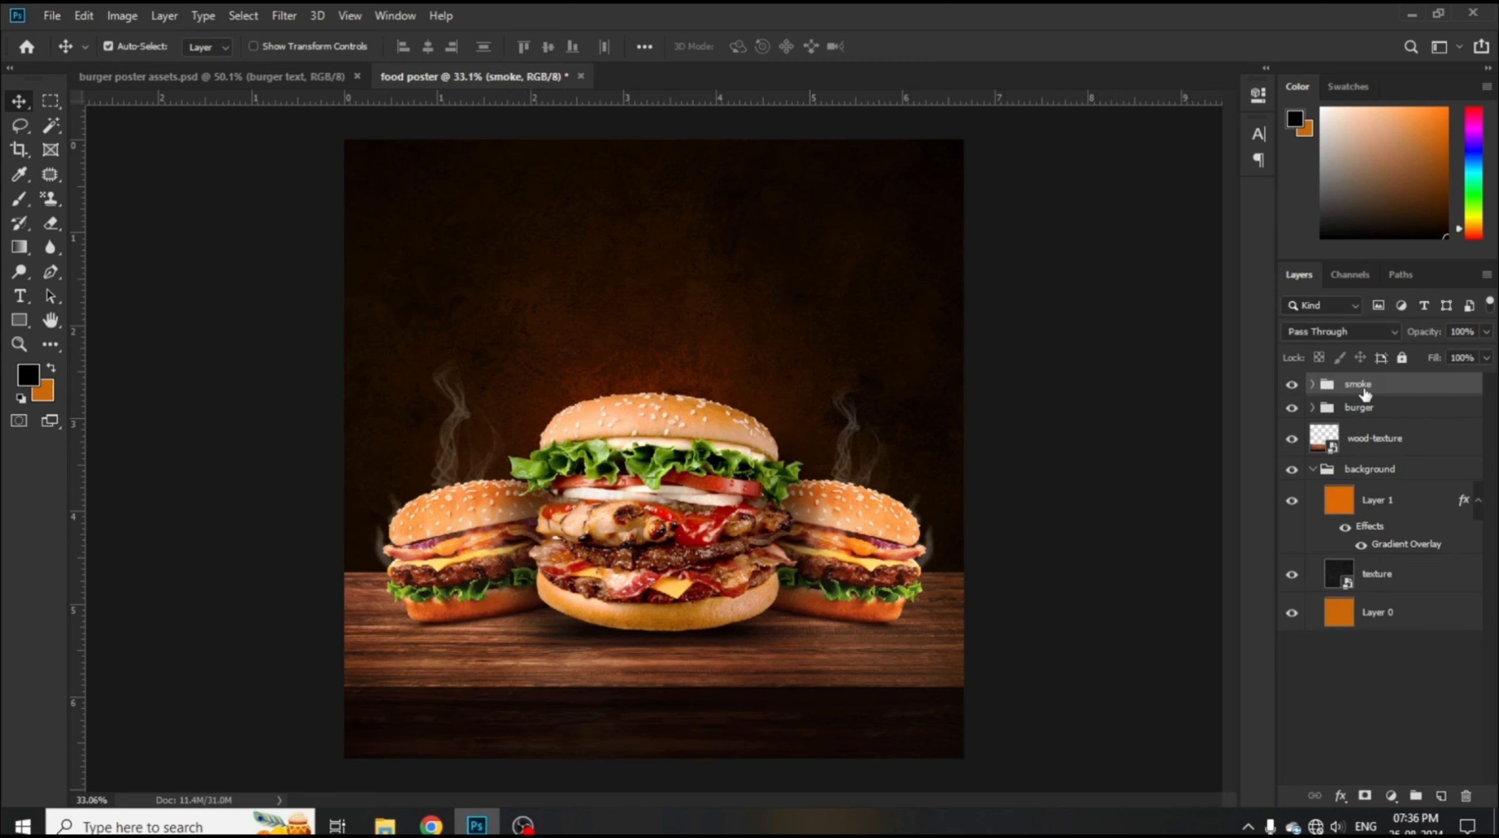
pyautogui.moveTo(1410, 391)
pyautogui.mouseDown()
pyautogui.moveTo(1409, 469)
pyautogui.moveTo(1404, 419)
pyautogui.mouseUp()
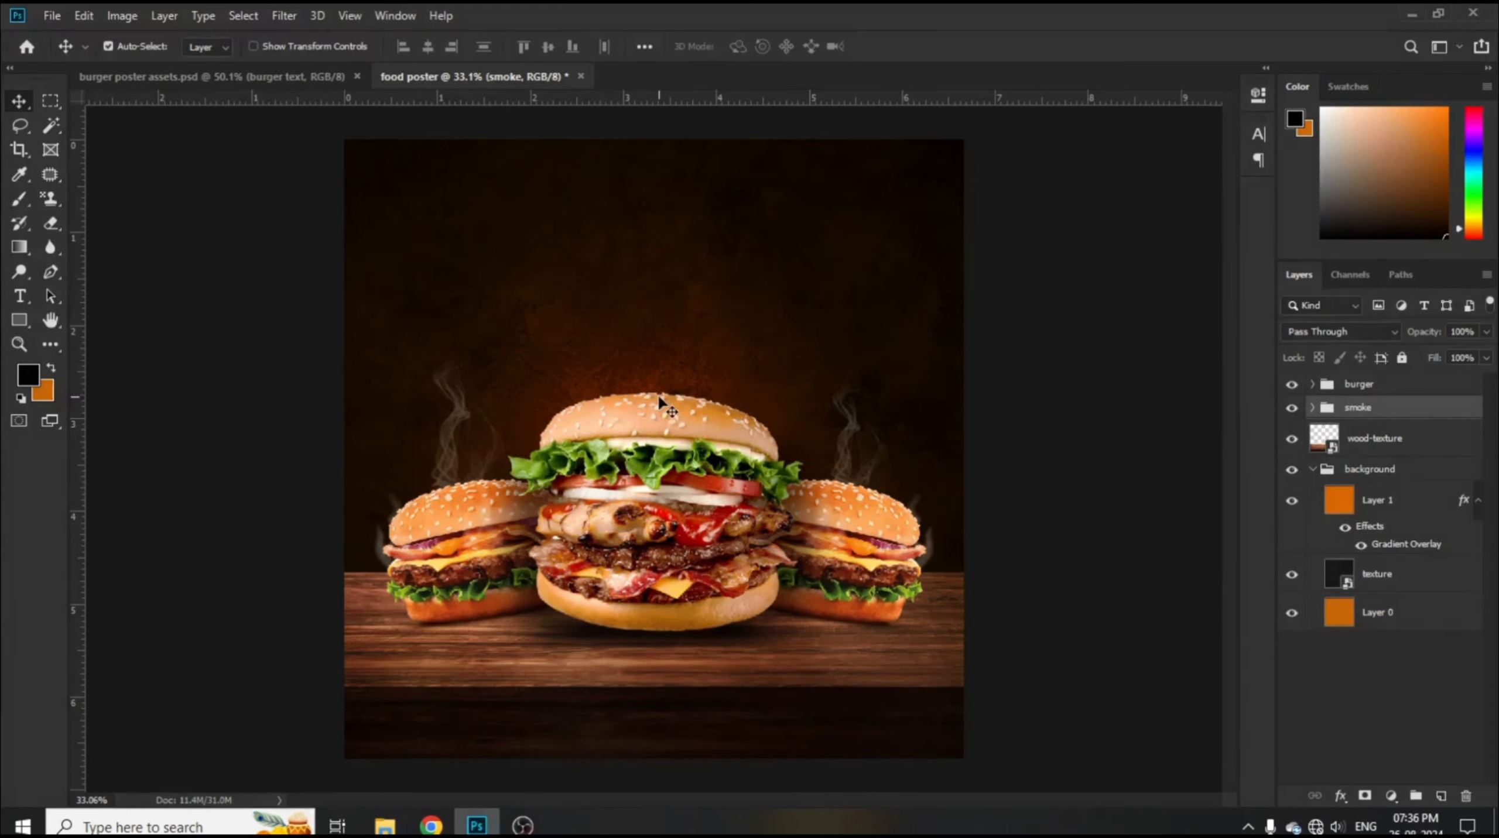
# - Place the smike-01 image from the food poster folder inside the smoke group, above the smike-03 copy layer
pyautogui.click(1313, 408)
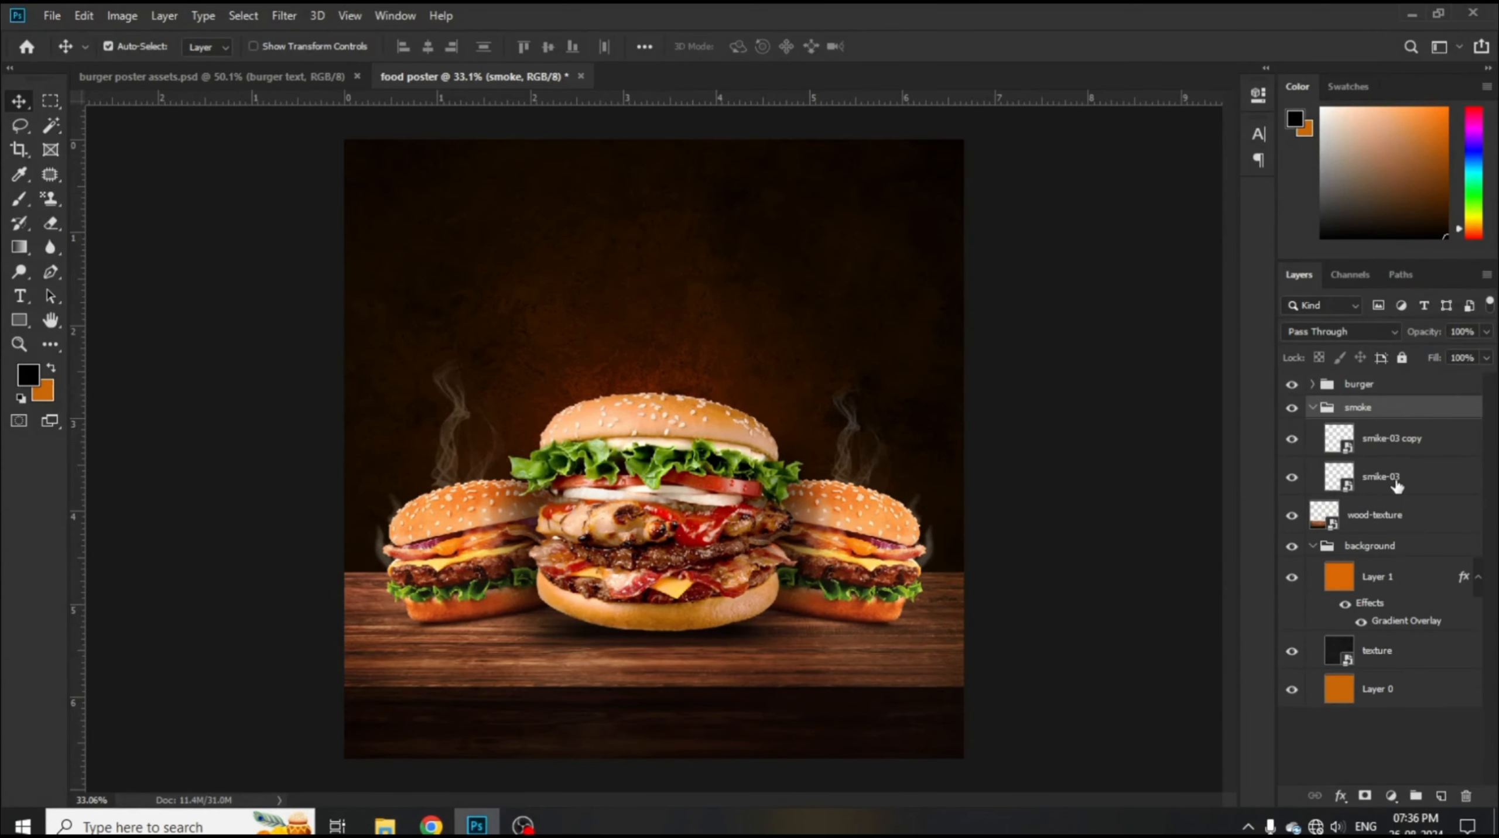
pyautogui.click(1396, 440)
pyautogui.moveTo(386, 825)
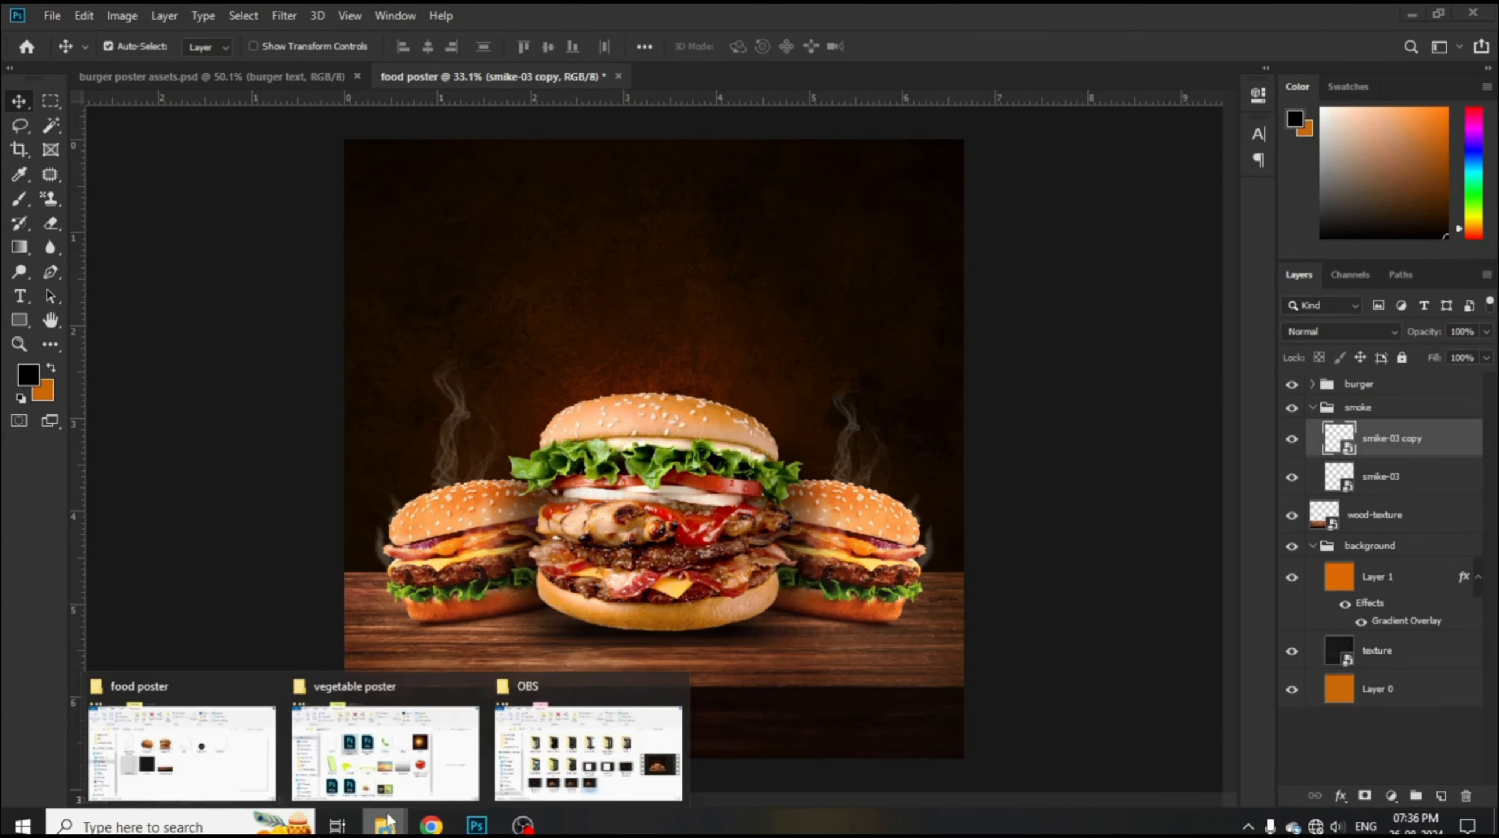
pyautogui.click(200, 743)
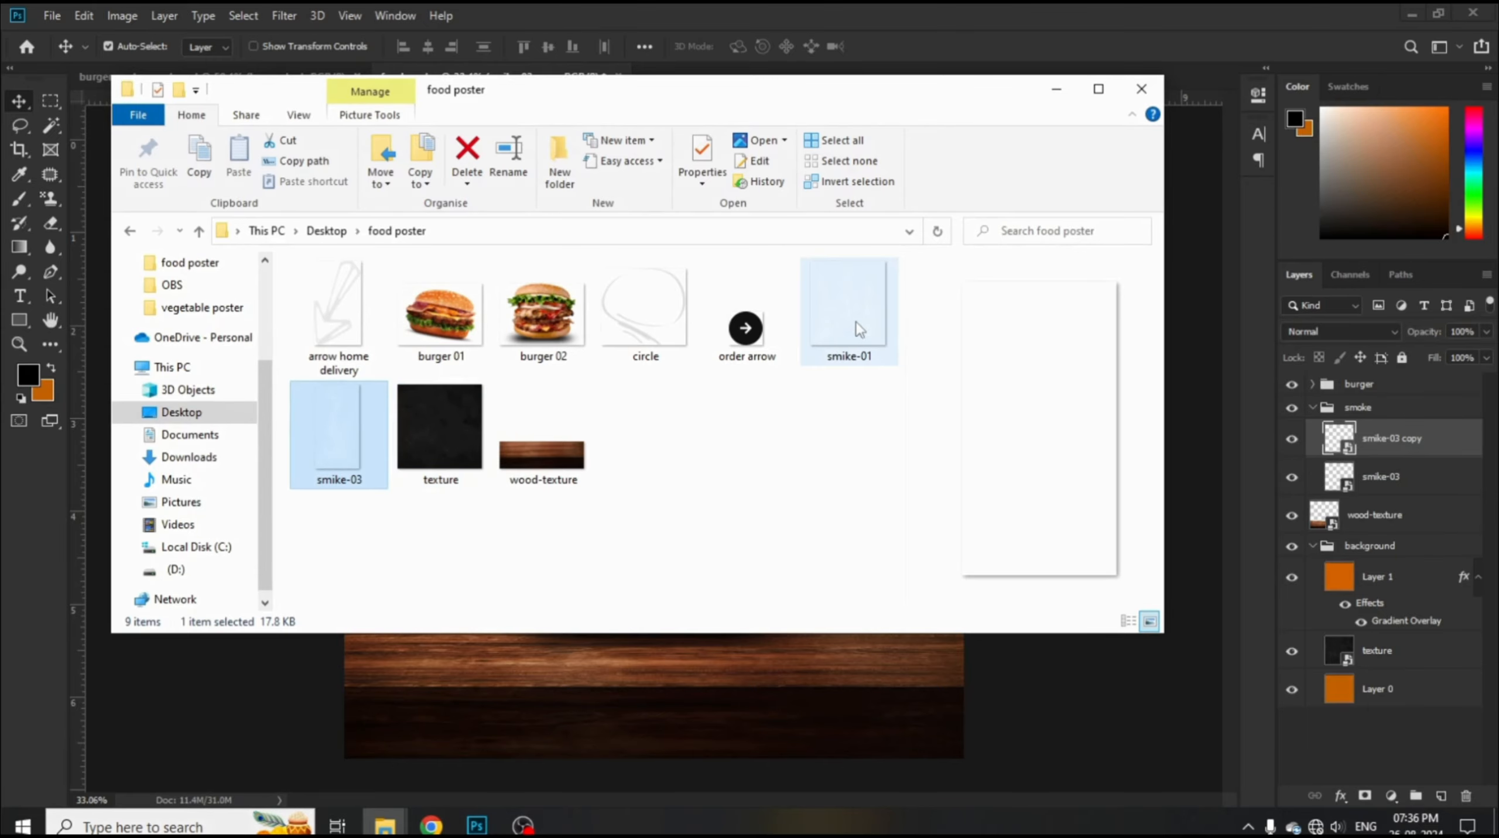
pyautogui.click(853, 316)
pyautogui.click(726, 669)
pyautogui.moveTo(730, 632); pyautogui.dragTo(730, 633)
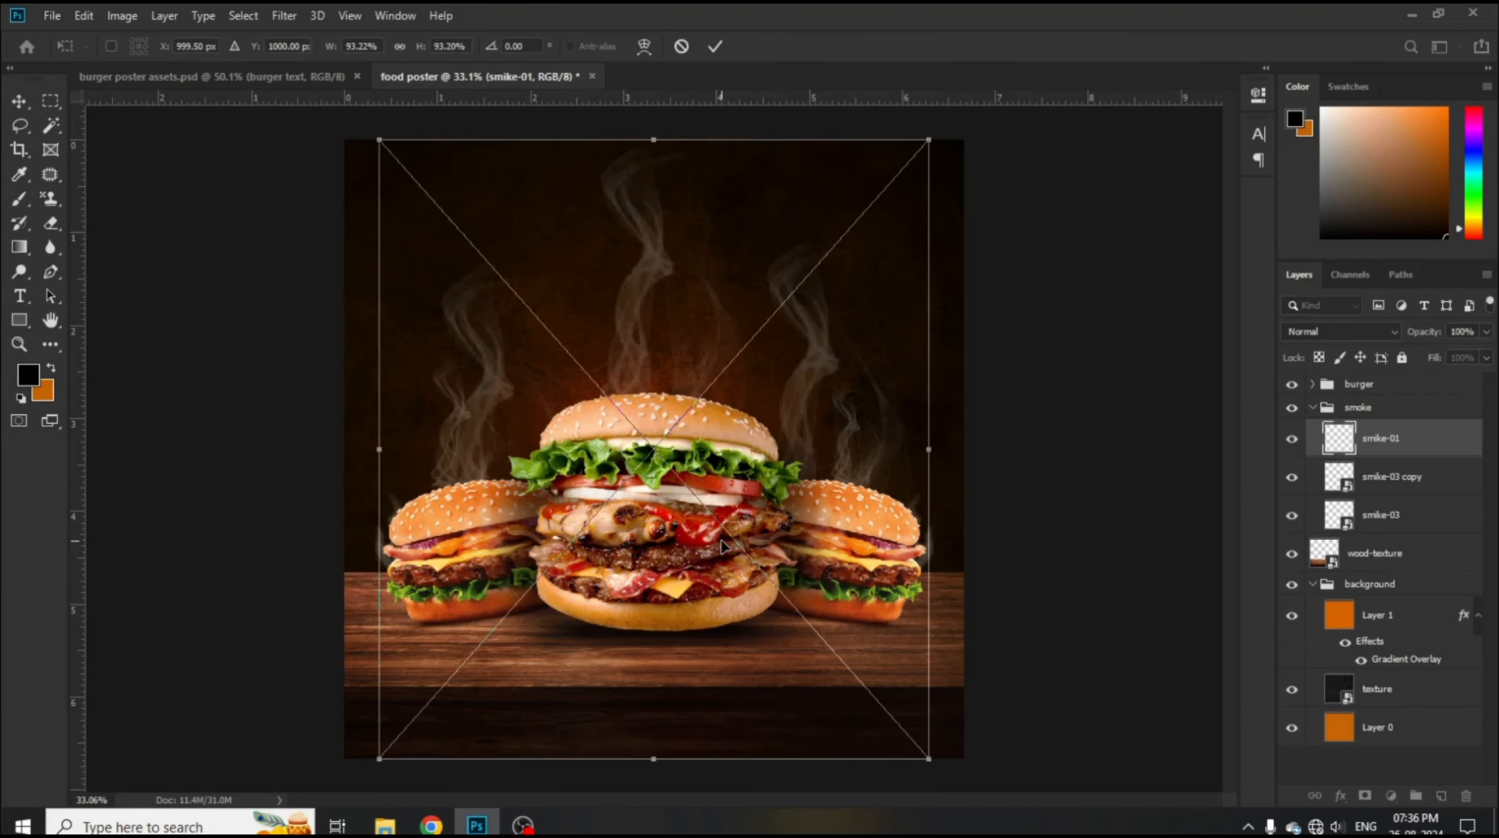
# - Scale the smike-01 smoke down and position it rising from the top of the middle burger, then collapse the smoke group
pyautogui.moveTo(926, 761); pyautogui.dragTo(739, 565)
pyautogui.moveTo(649, 365); pyautogui.dragTo(662, 322)
pyautogui.click(715, 47)
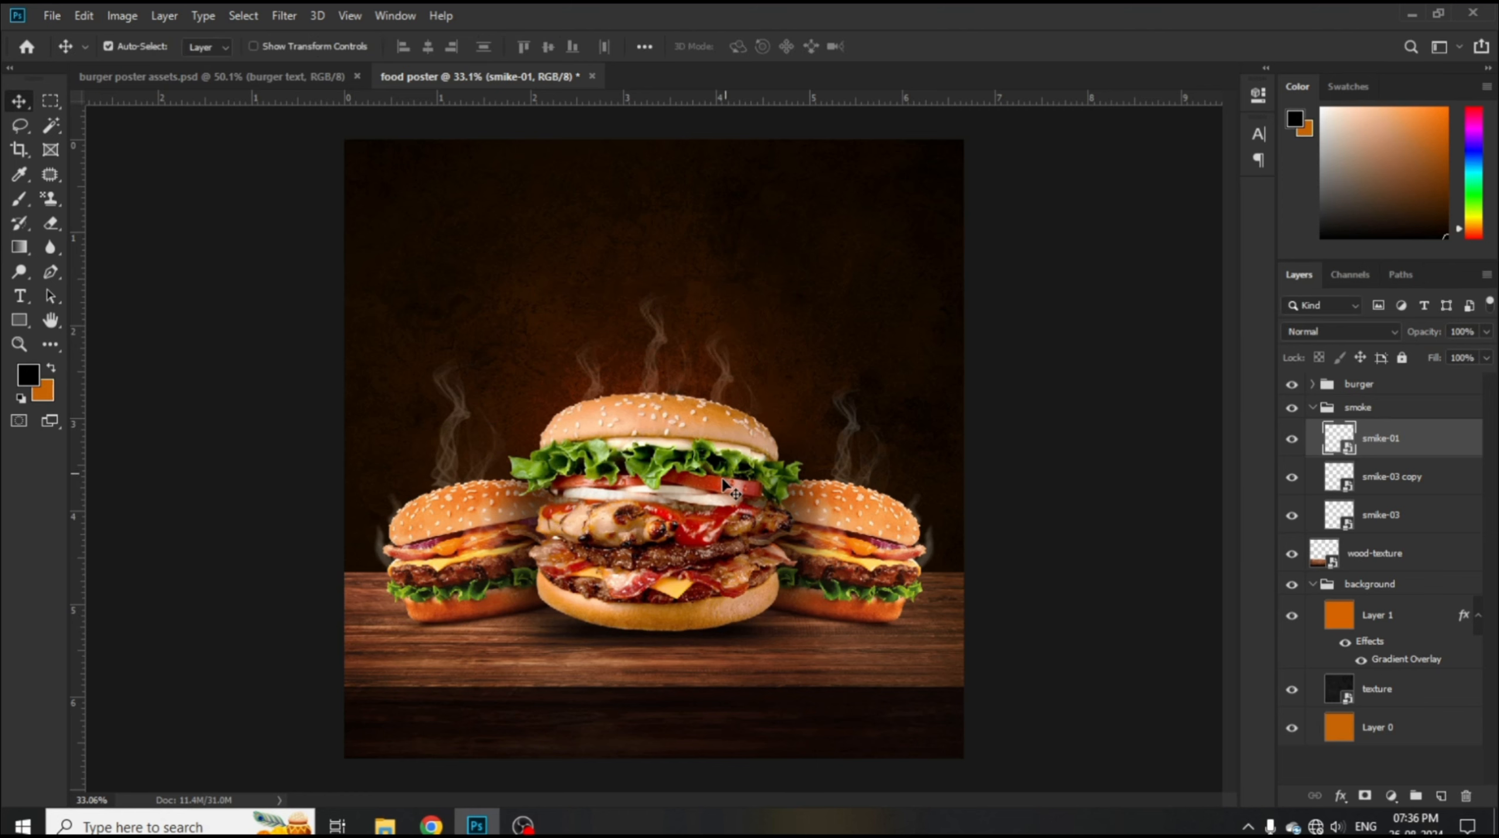
pyautogui.click(1312, 408)
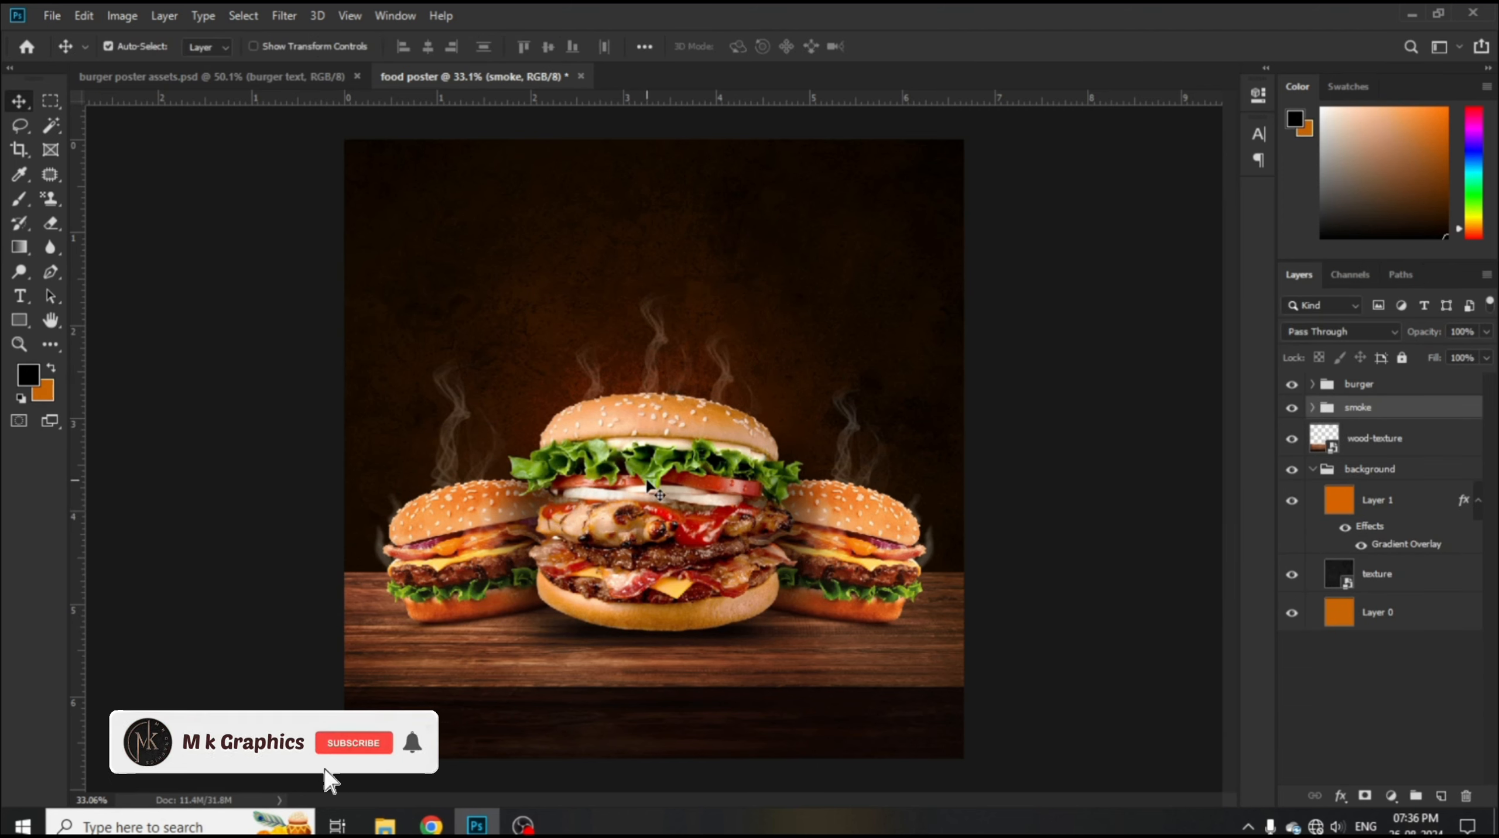
# - Scale the burger group to about 98.7% and keep it centred horizontally on the wooden table
pyautogui.click(1399, 385)
pyautogui.hotkey('ctrl', 't')
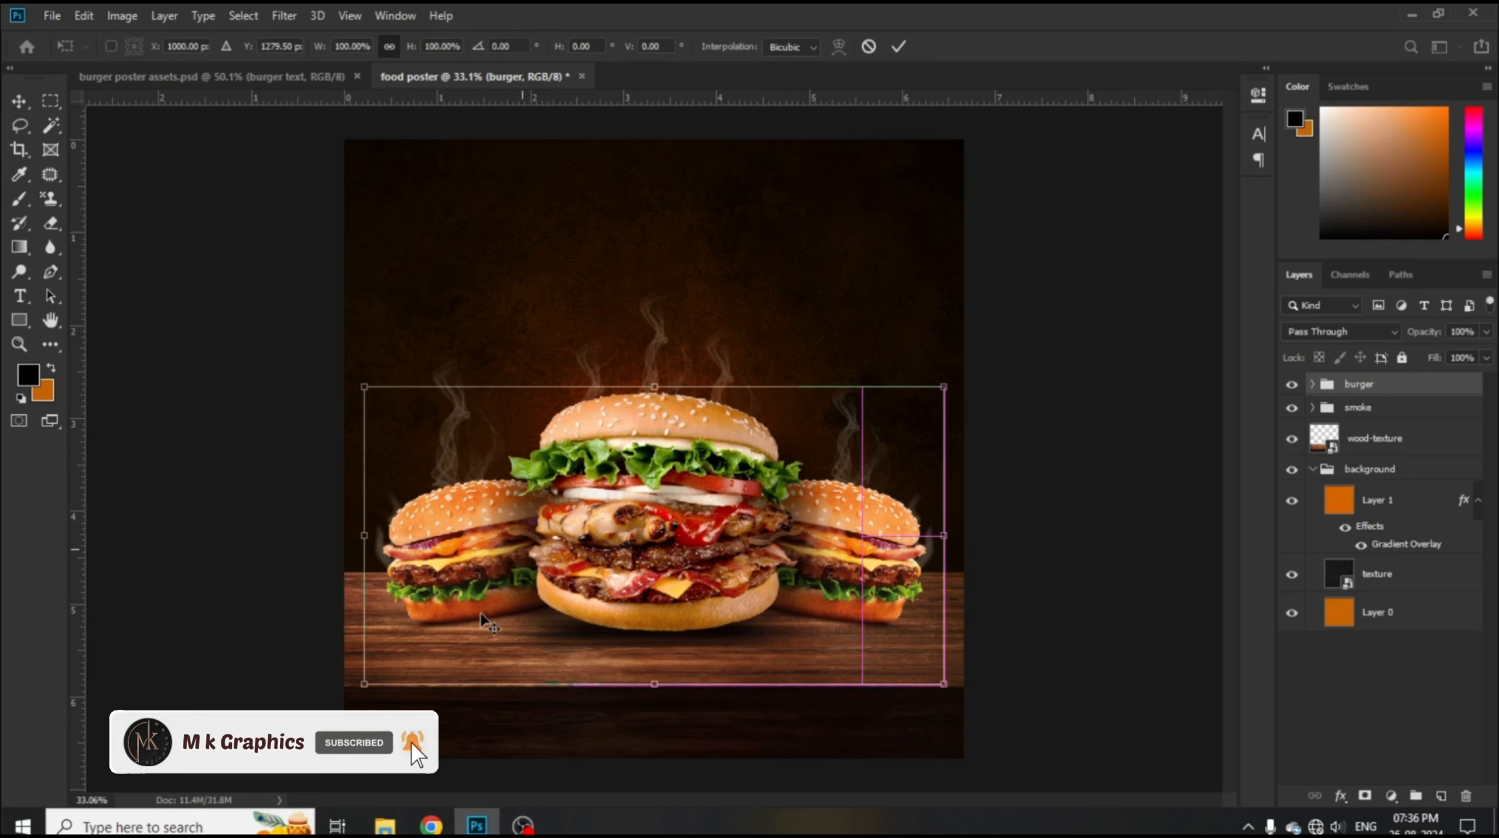
pyautogui.moveTo(664, 514); pyautogui.dragTo(665, 515)
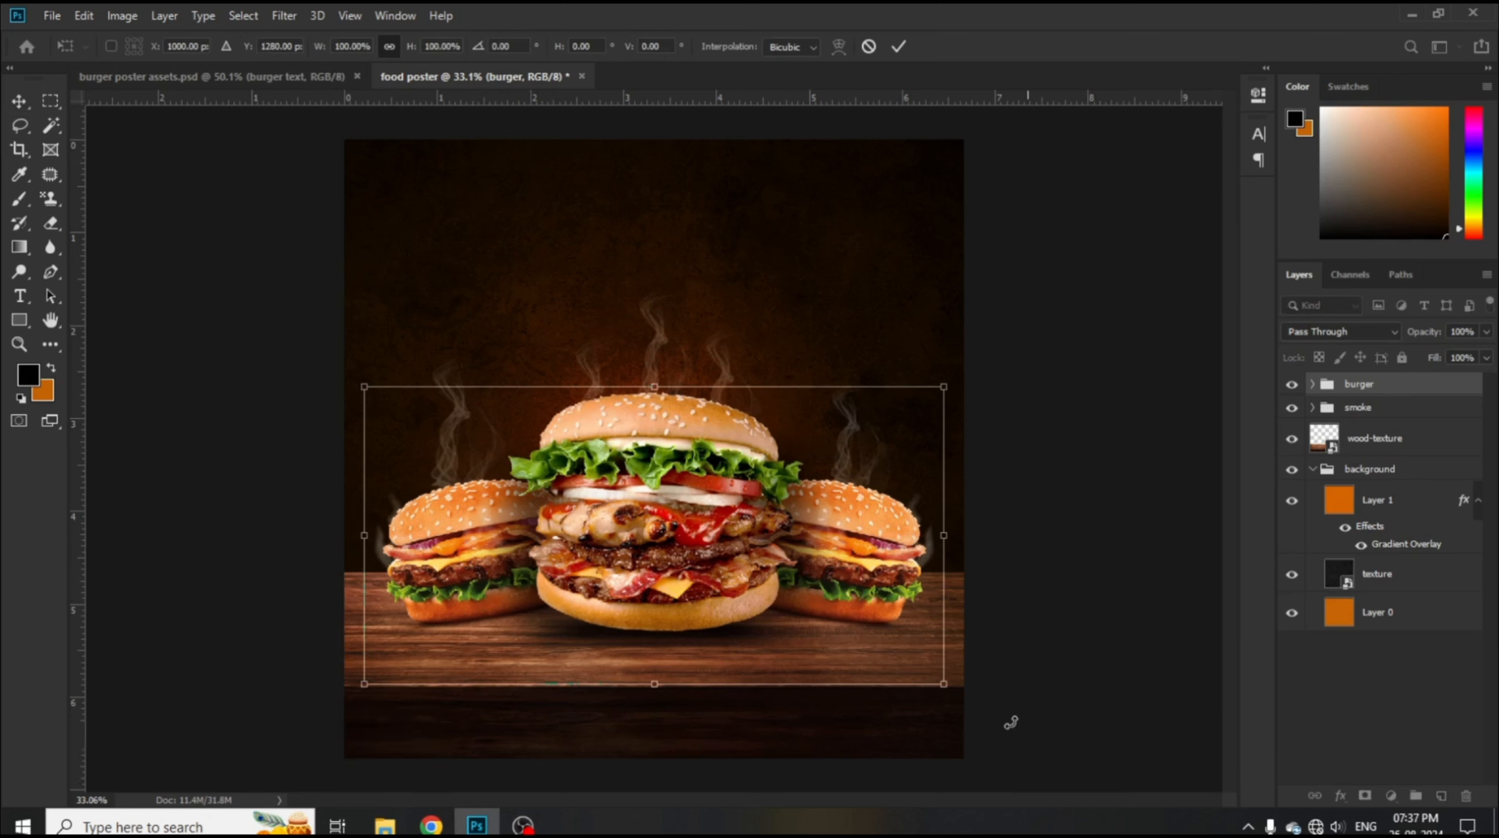
pyautogui.moveTo(945, 682); pyautogui.dragTo(942, 681)
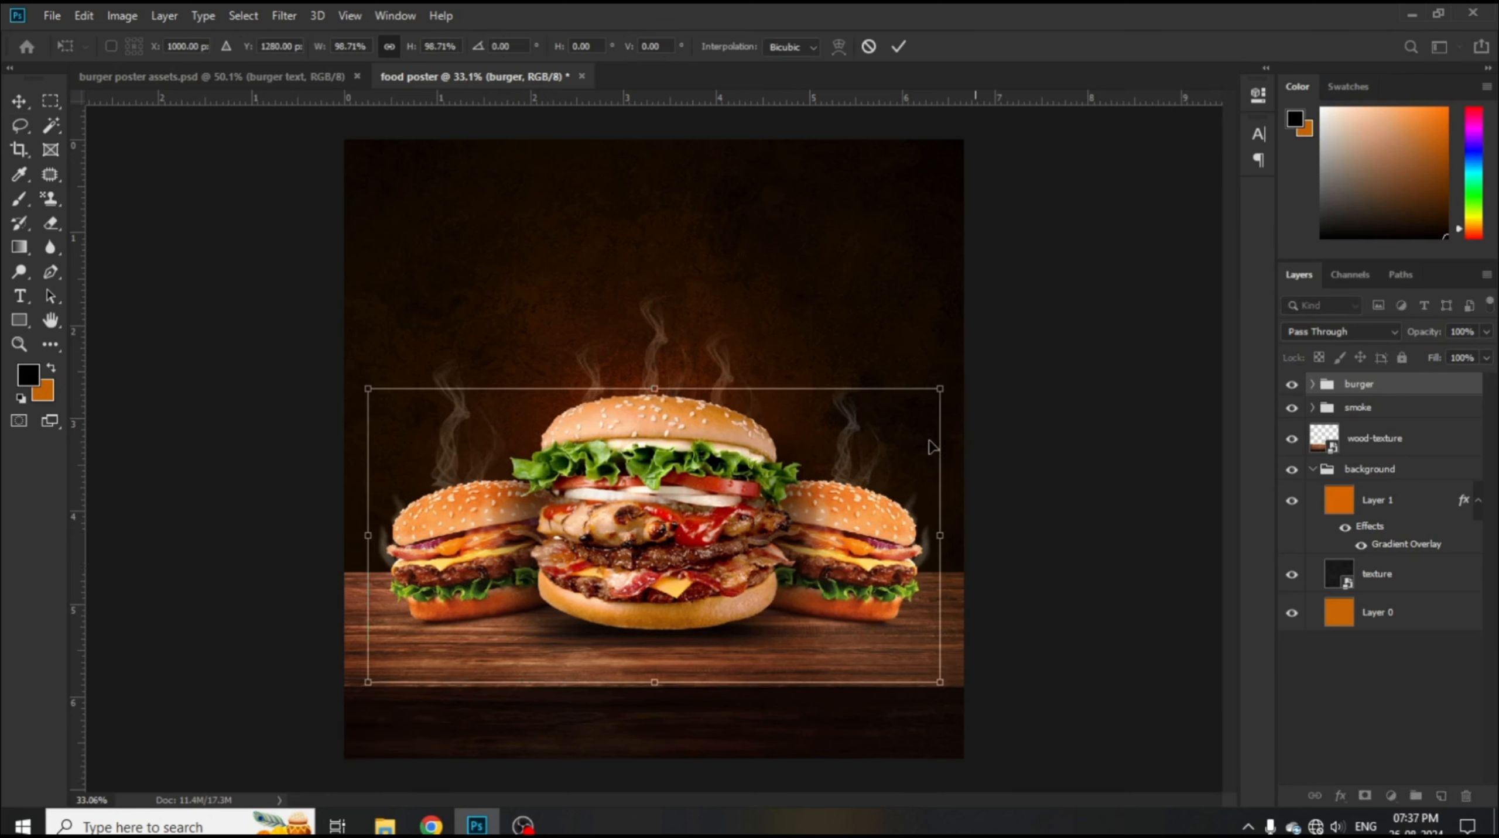
pyautogui.click(898, 46)
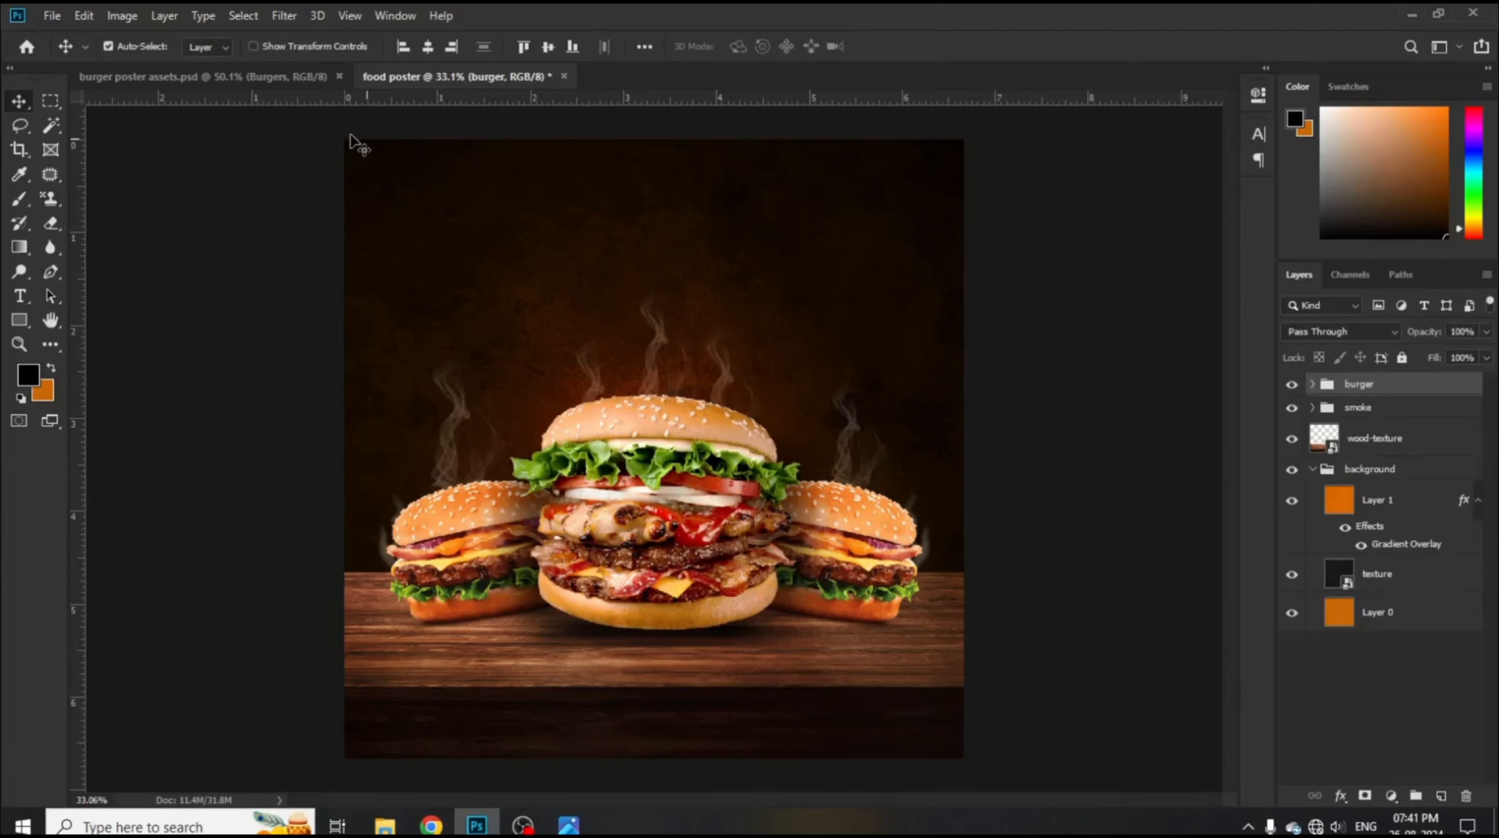
# - Copy the "Burgers" text layer from burger poster assets.psd into the food poster document
pyautogui.click(274, 80)
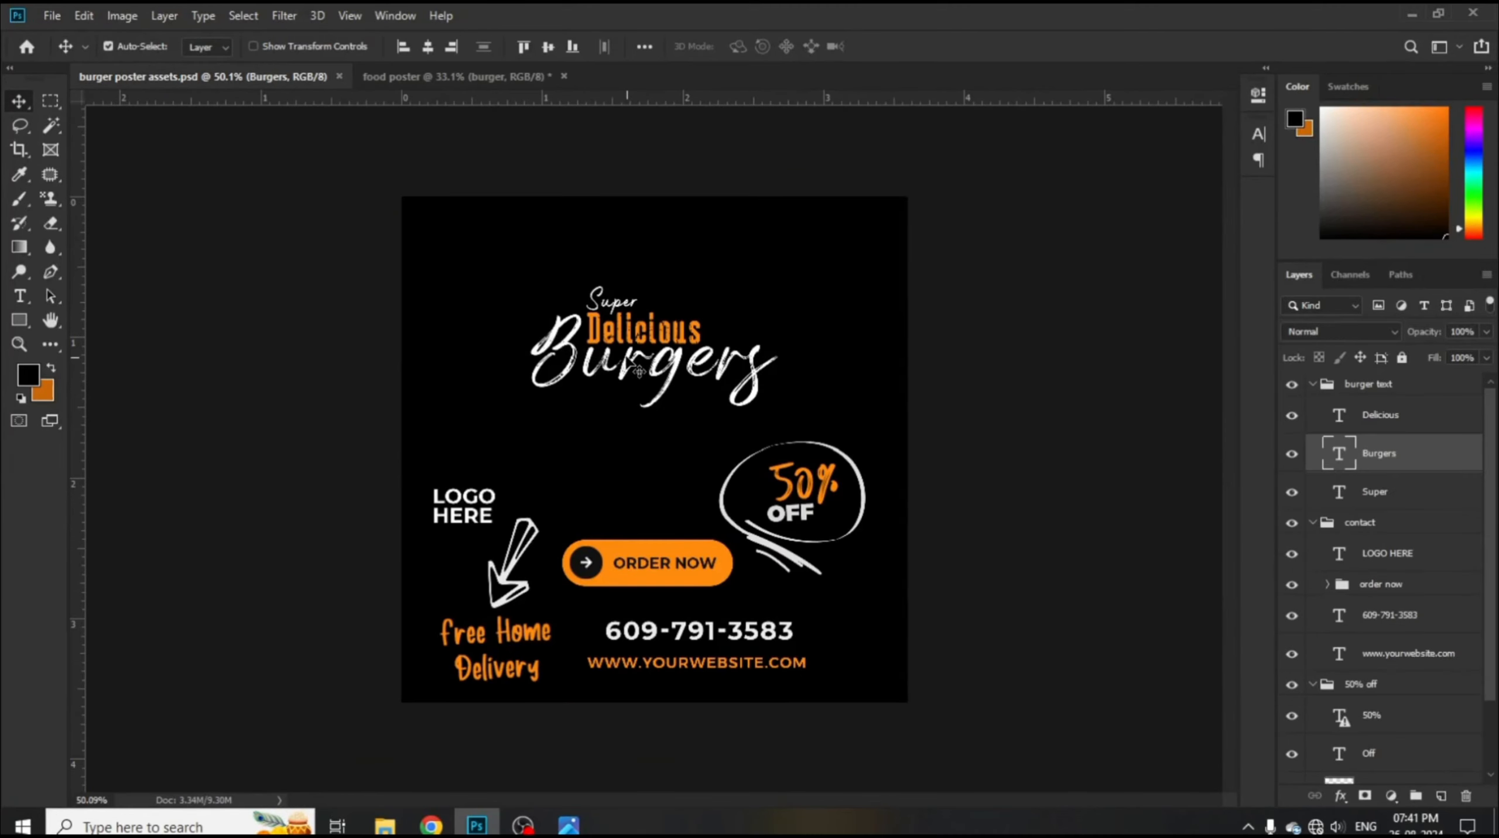
pyautogui.press('ctrl')
pyautogui.moveTo(561, 247); pyautogui.dragTo(711, 416)
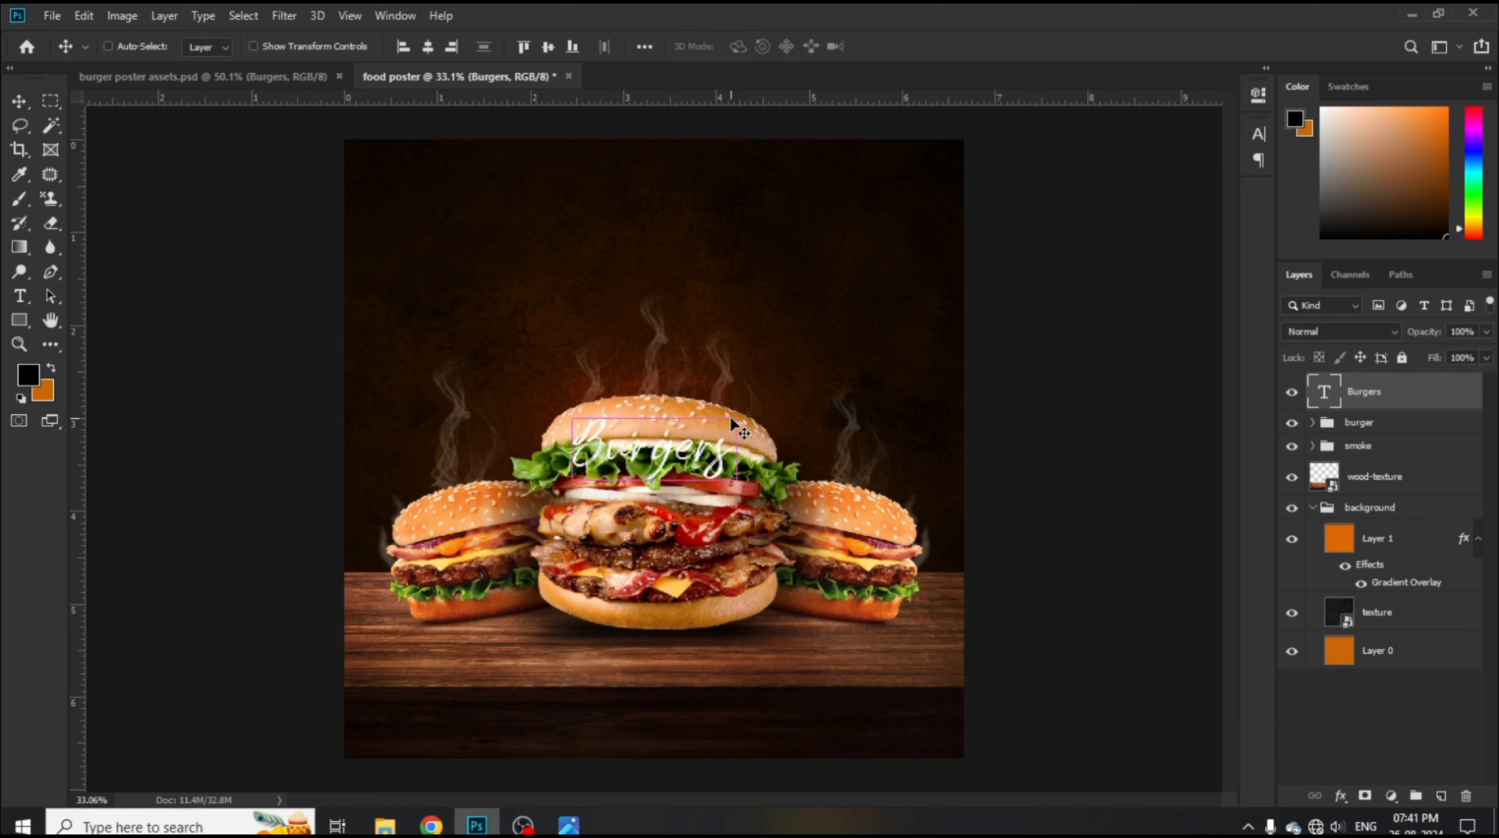
# - Scale the "Burgers" text to about 186.4% and centre it horizontally above the middle burger
pyautogui.hotkey('ctrl', 't')
pyautogui.moveTo(681, 447); pyautogui.dragTo(681, 248)
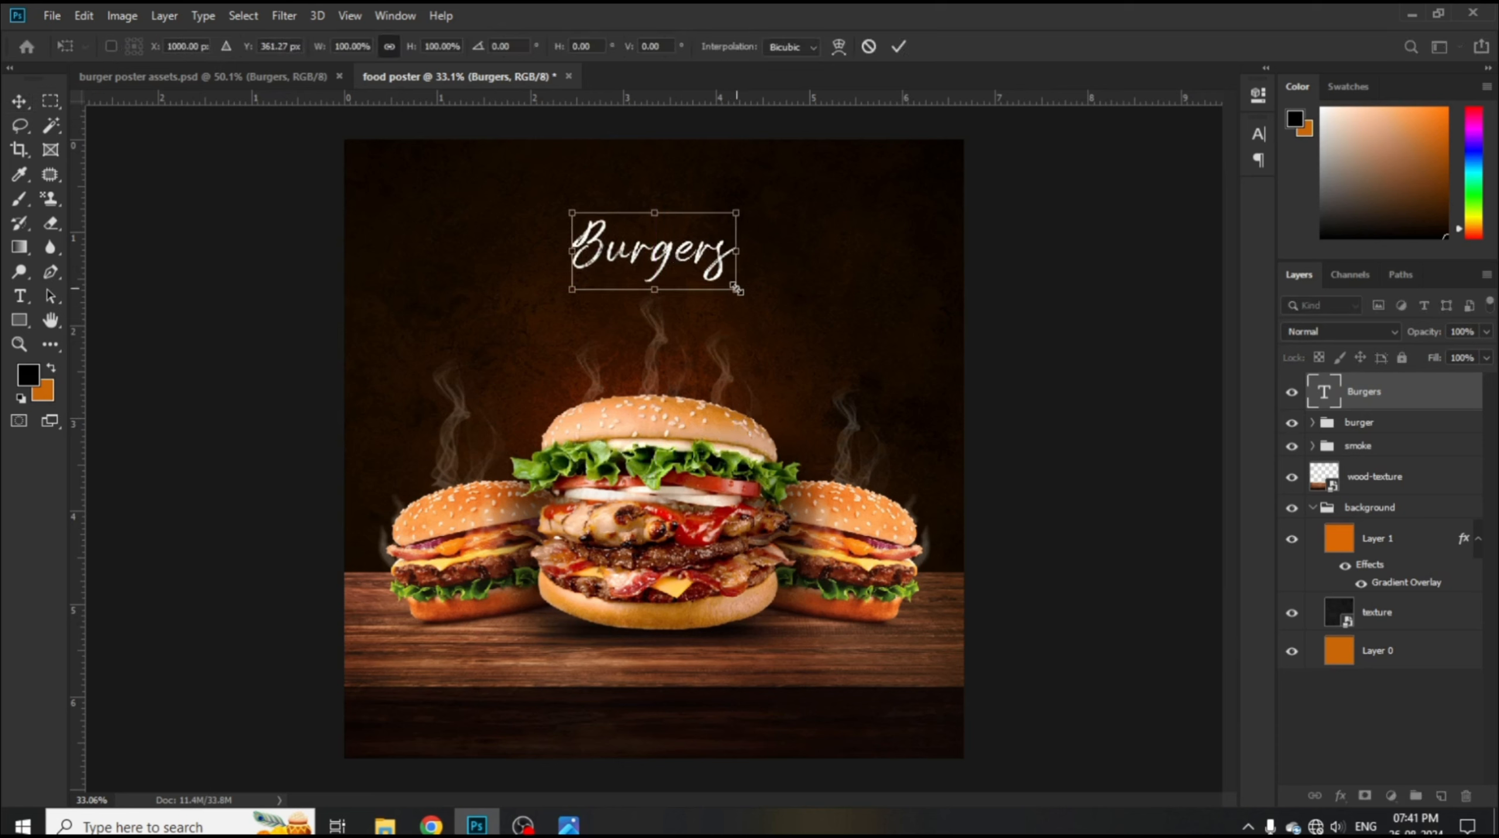
pyautogui.moveTo(737, 290); pyautogui.dragTo(805, 328)
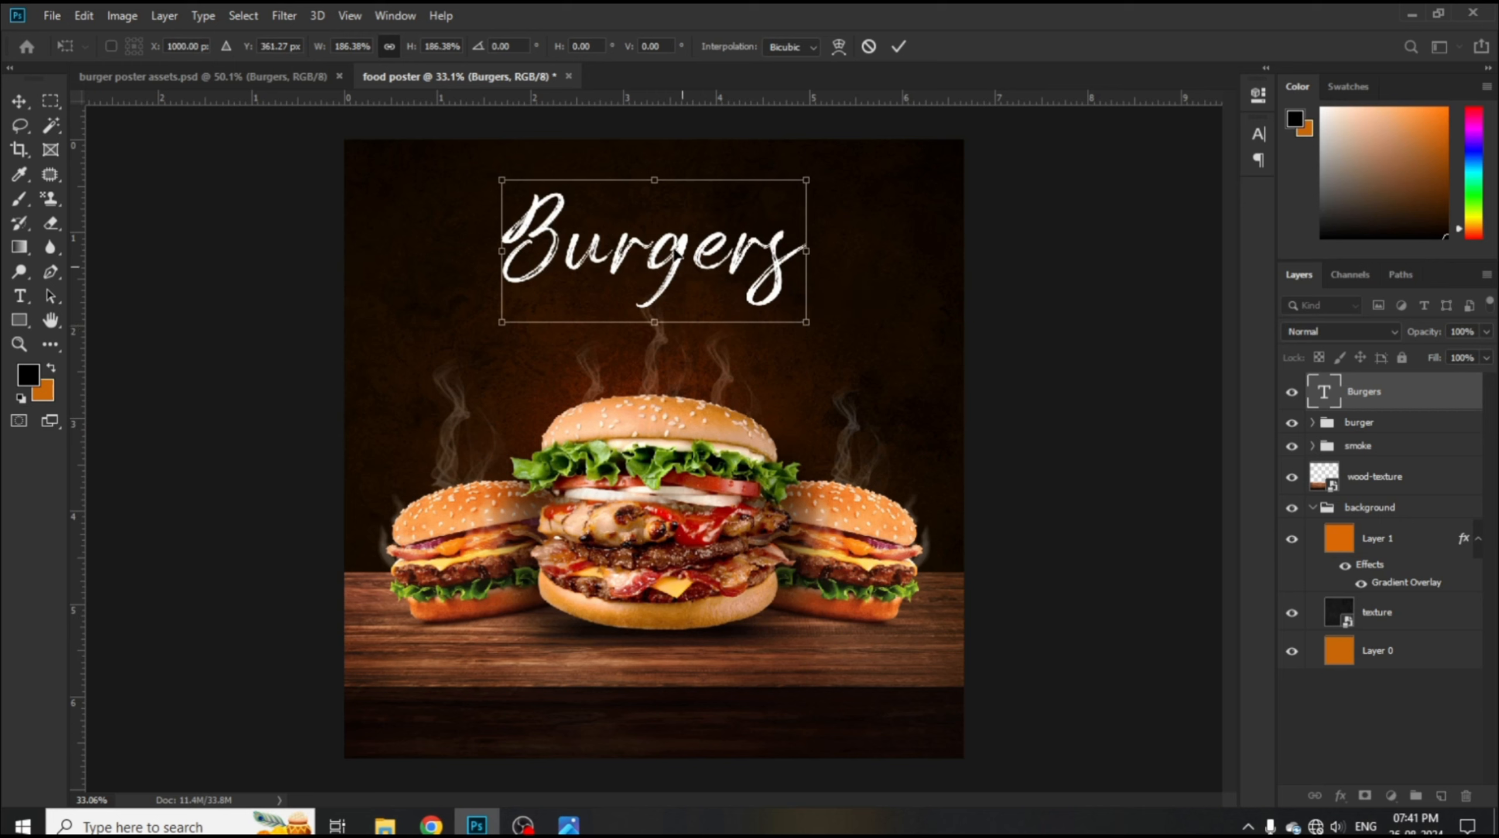
pyautogui.moveTo(685, 247); pyautogui.dragTo(684, 277)
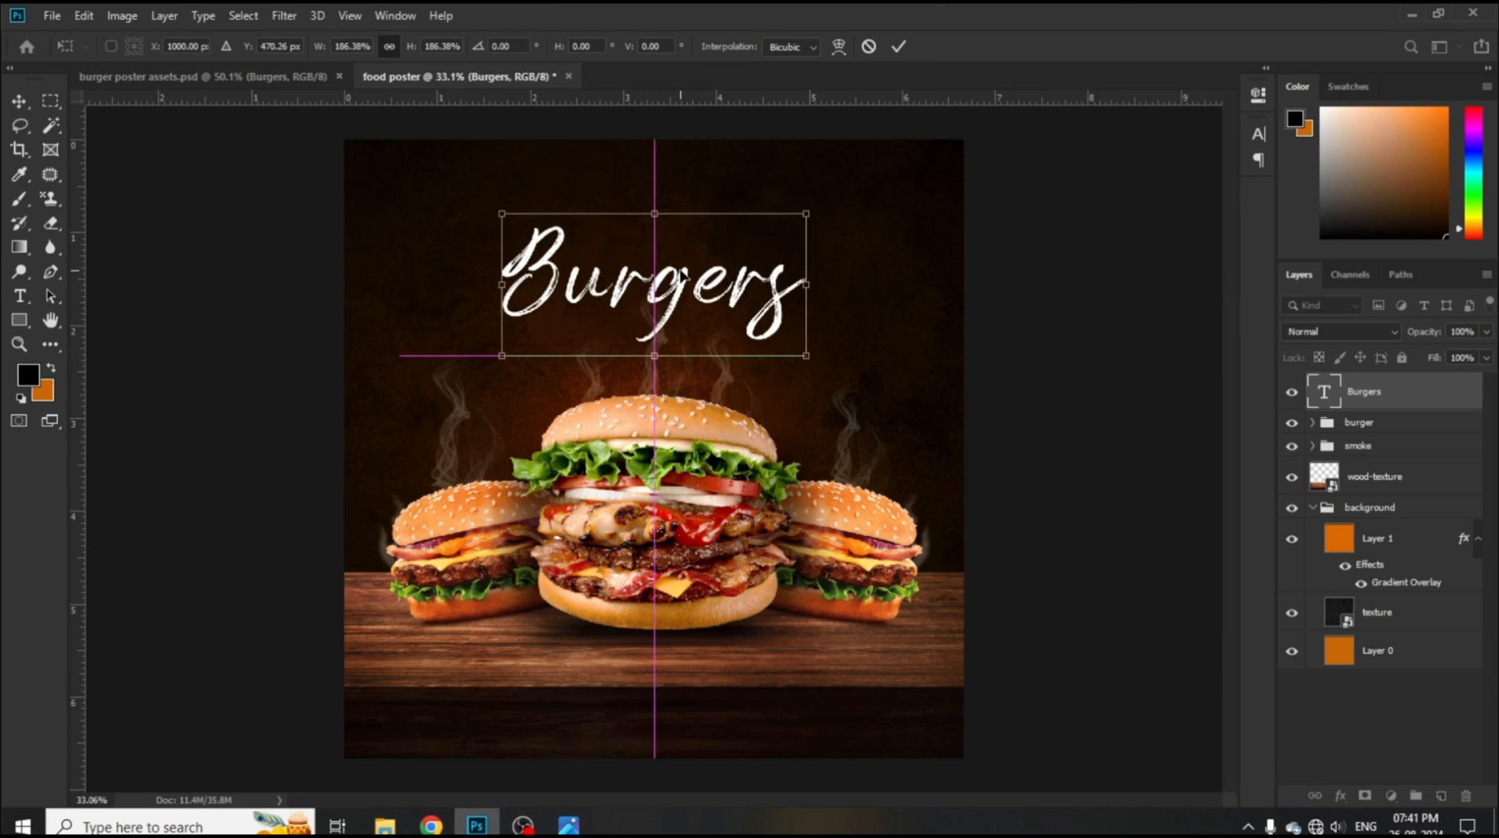
pyautogui.click(899, 46)
# - Check which font the "Burgers" text uses in the font list
pyautogui.press('t')
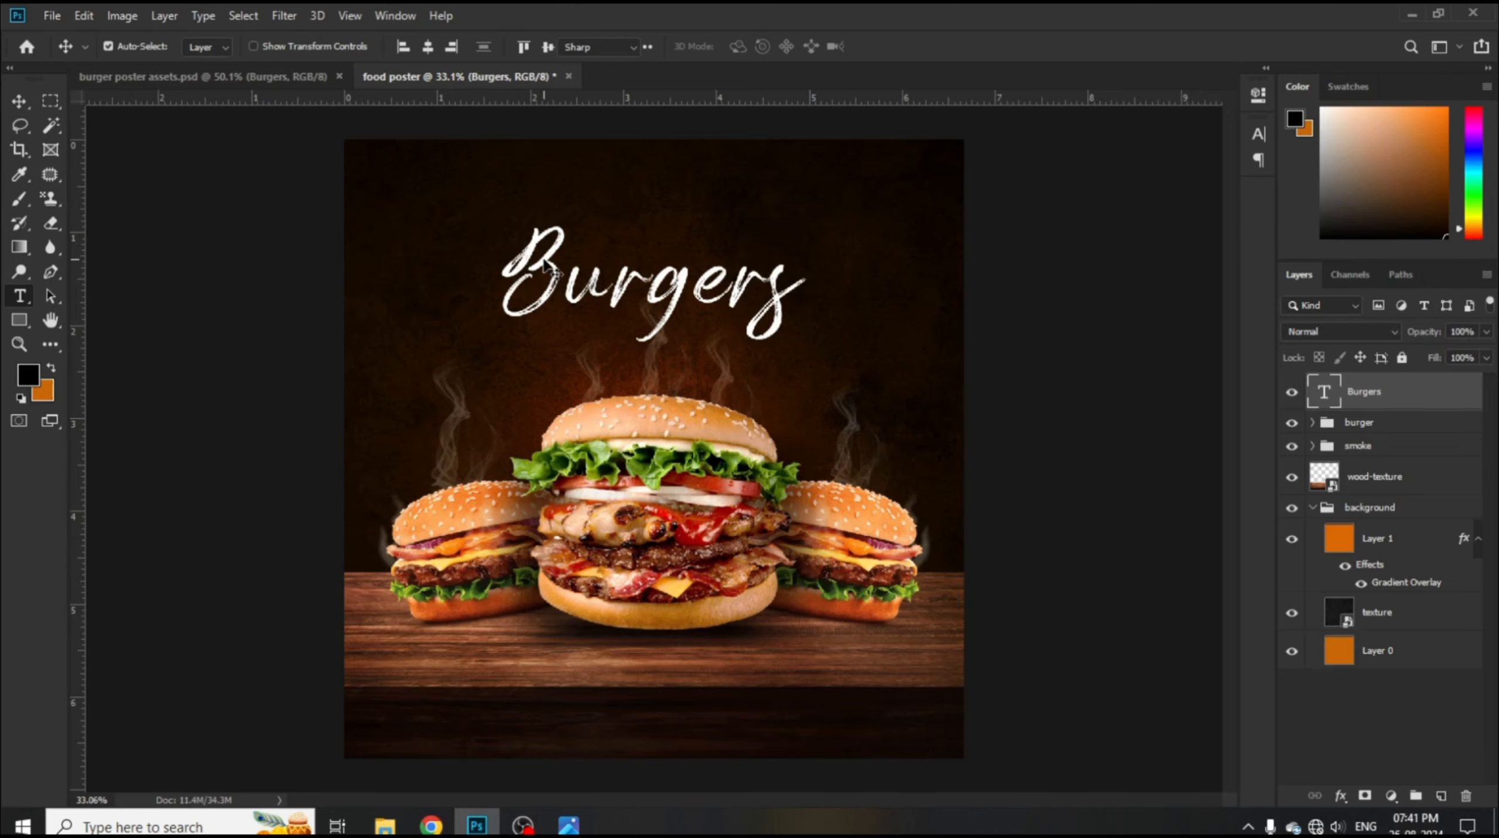
pyautogui.doubleClick(545, 264)
pyautogui.click(226, 46)
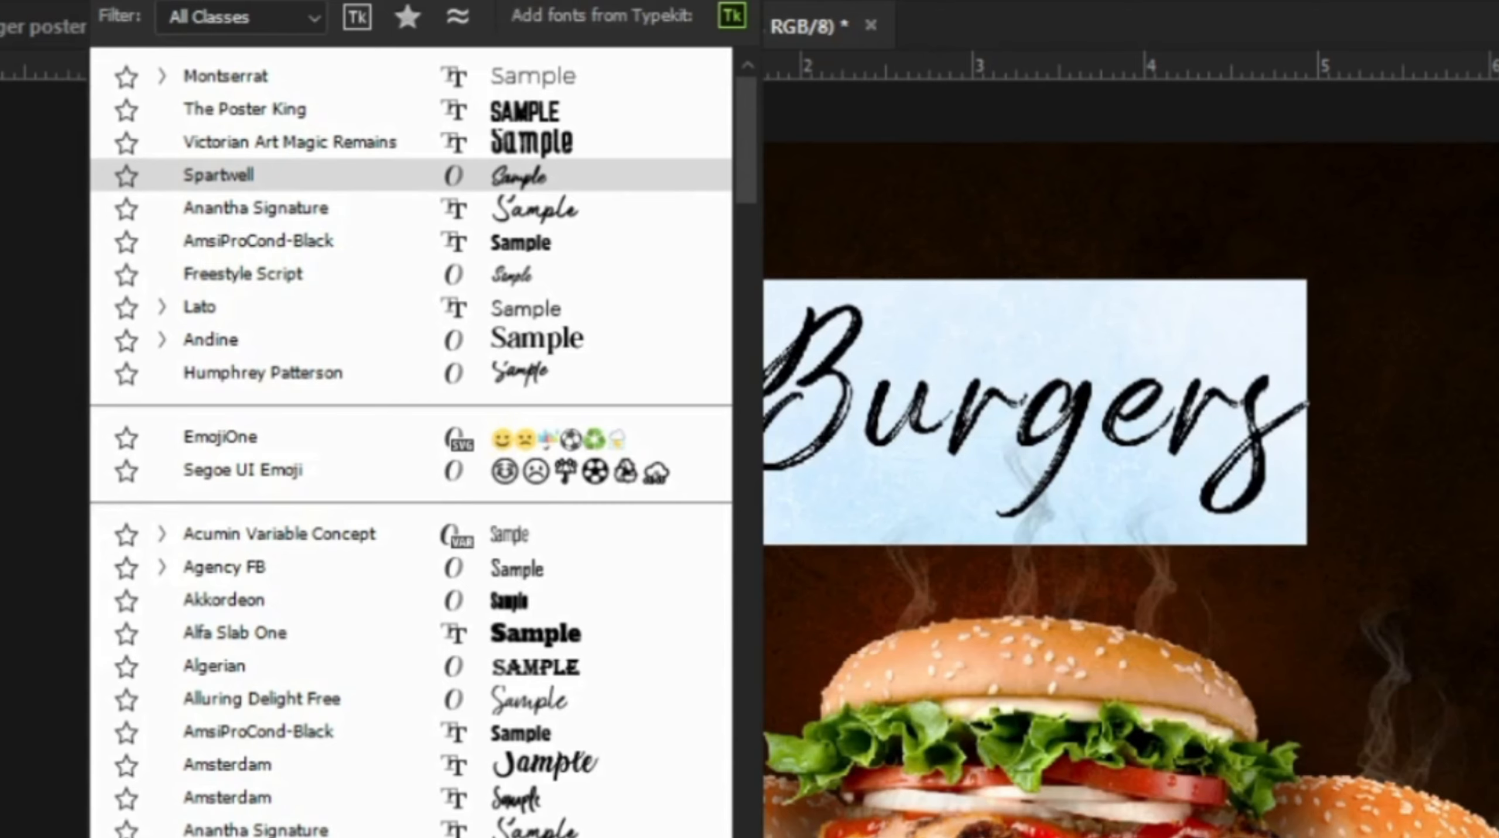
pyautogui.click(1467, 1)
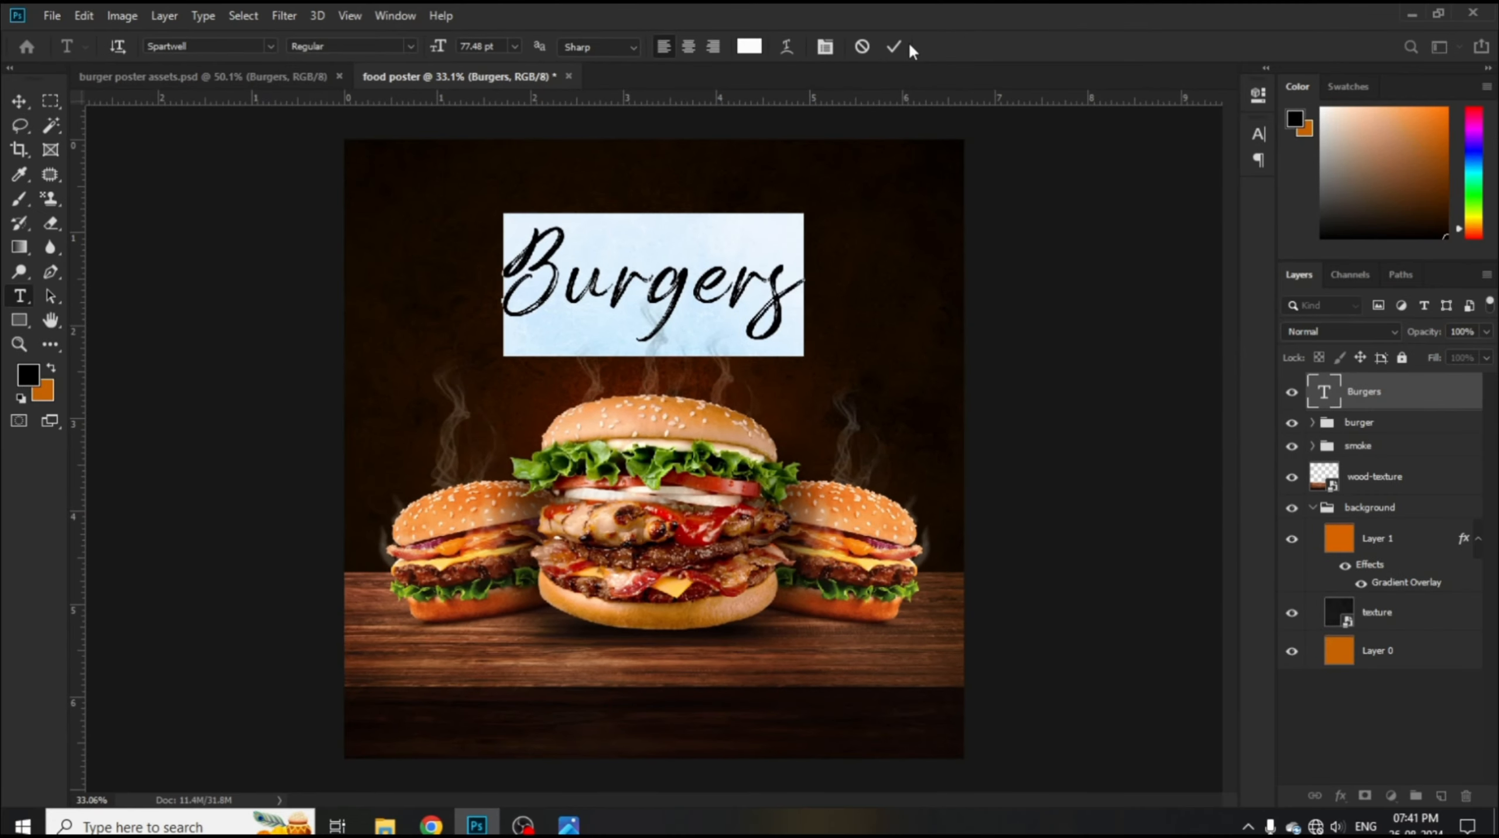
pyautogui.click(902, 45)
# - Copy the orange "Delicious" text layer from burger poster assets.psd into the food poster document
pyautogui.press('v')
pyautogui.click(226, 79)
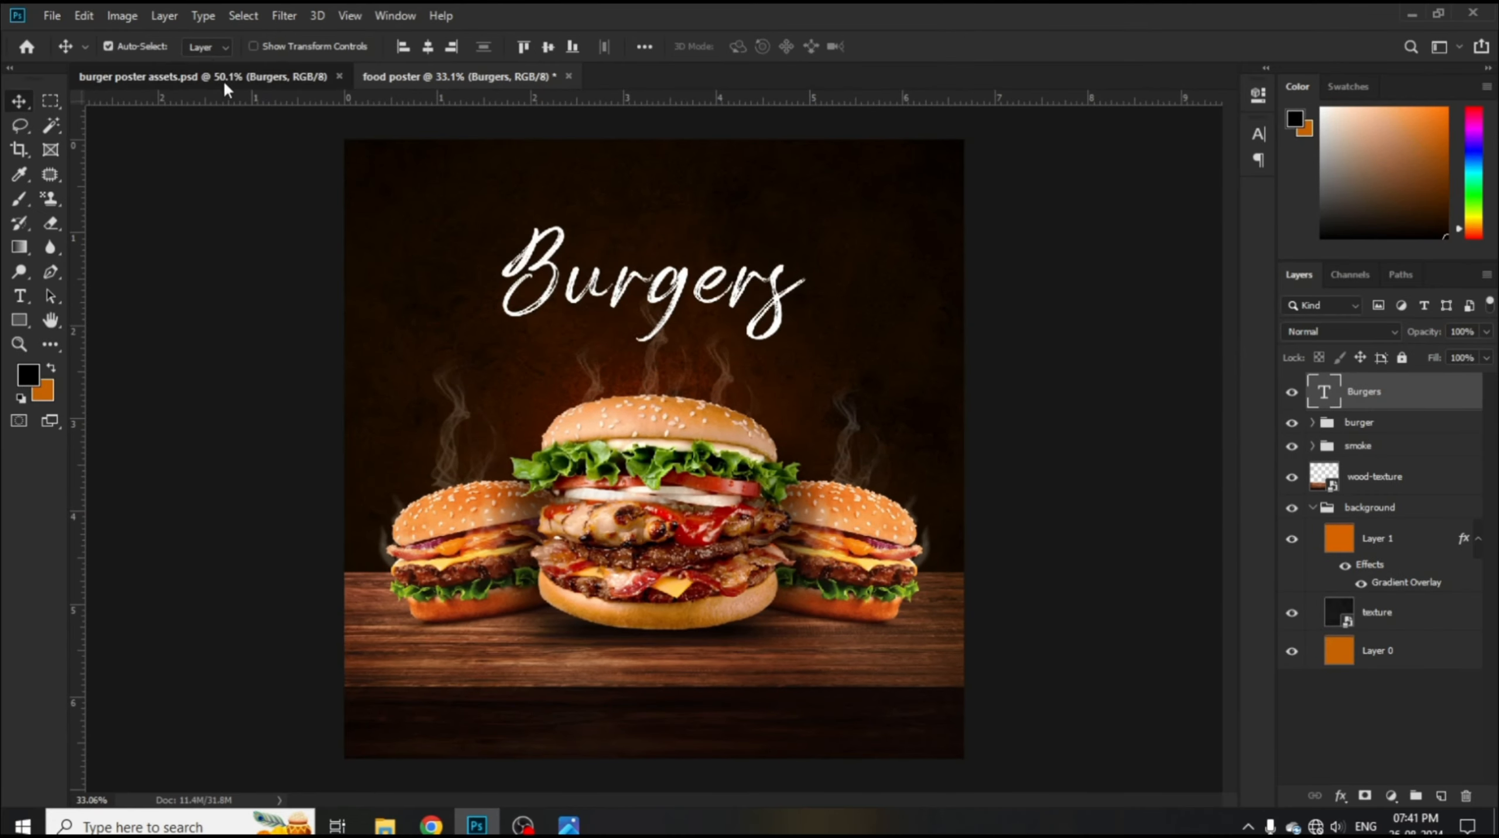
pyautogui.click(680, 334)
pyautogui.moveTo(680, 334); pyautogui.dragTo(663, 230)
# - Scale the "Delicious" text to about 221.8% and centre it horizontally just above the "Burgers" lettering
pyautogui.hotkey('ctrl', 't')
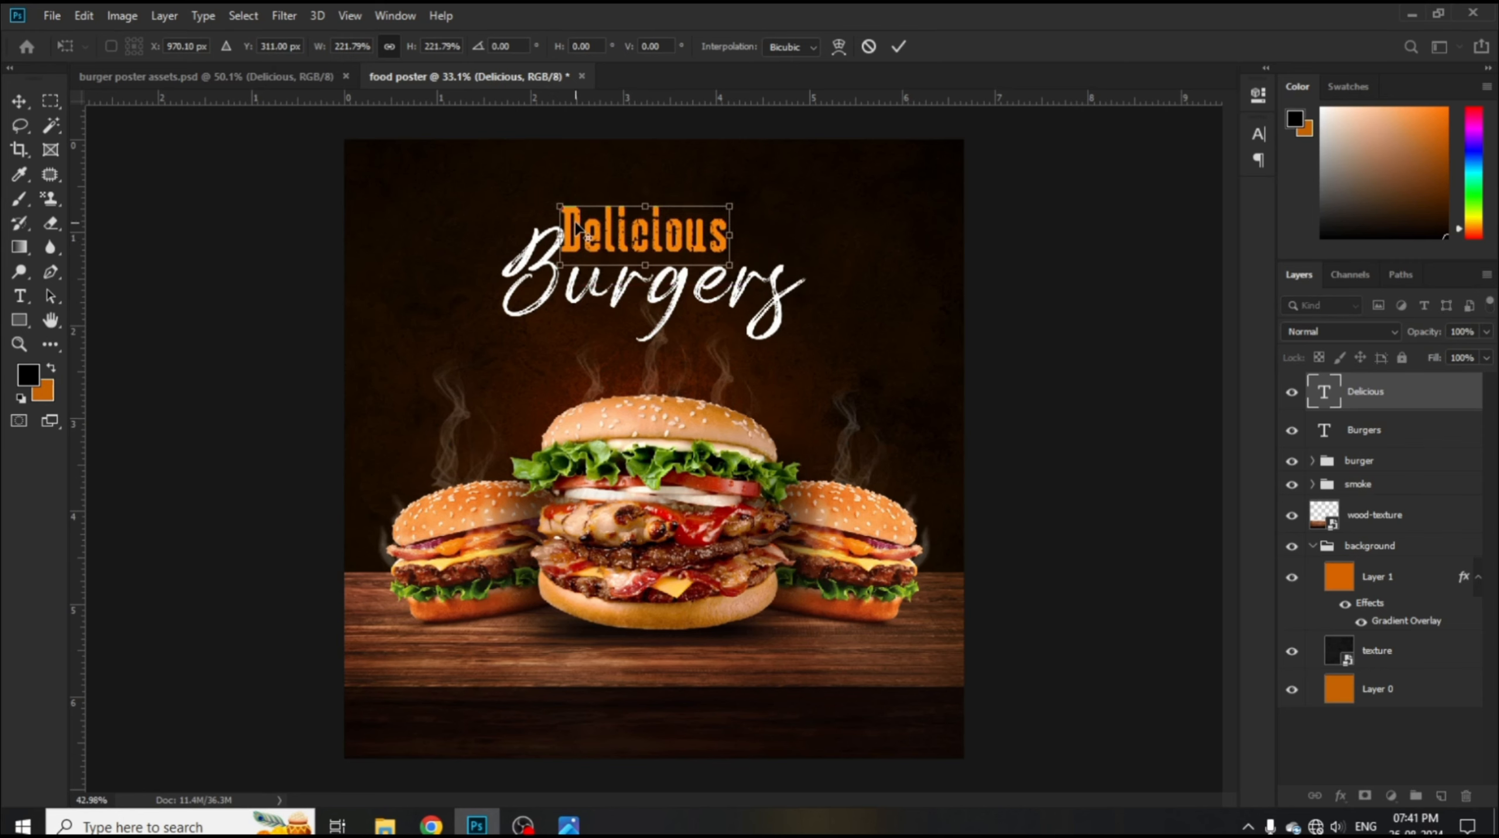
pyautogui.scroll(5, 577, 229)
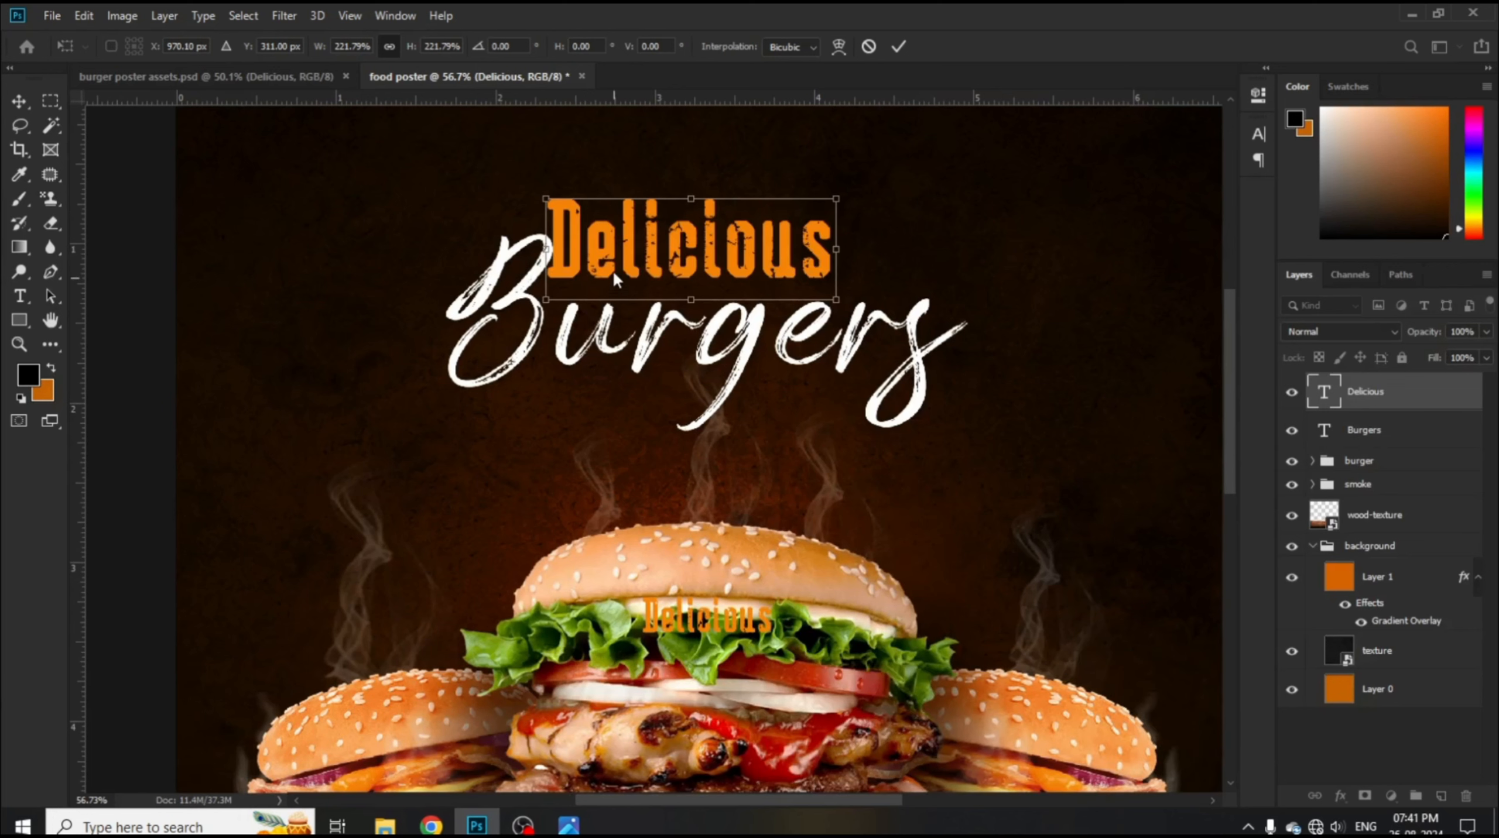
pyautogui.moveTo(599, 234); pyautogui.dragTo(607, 247)
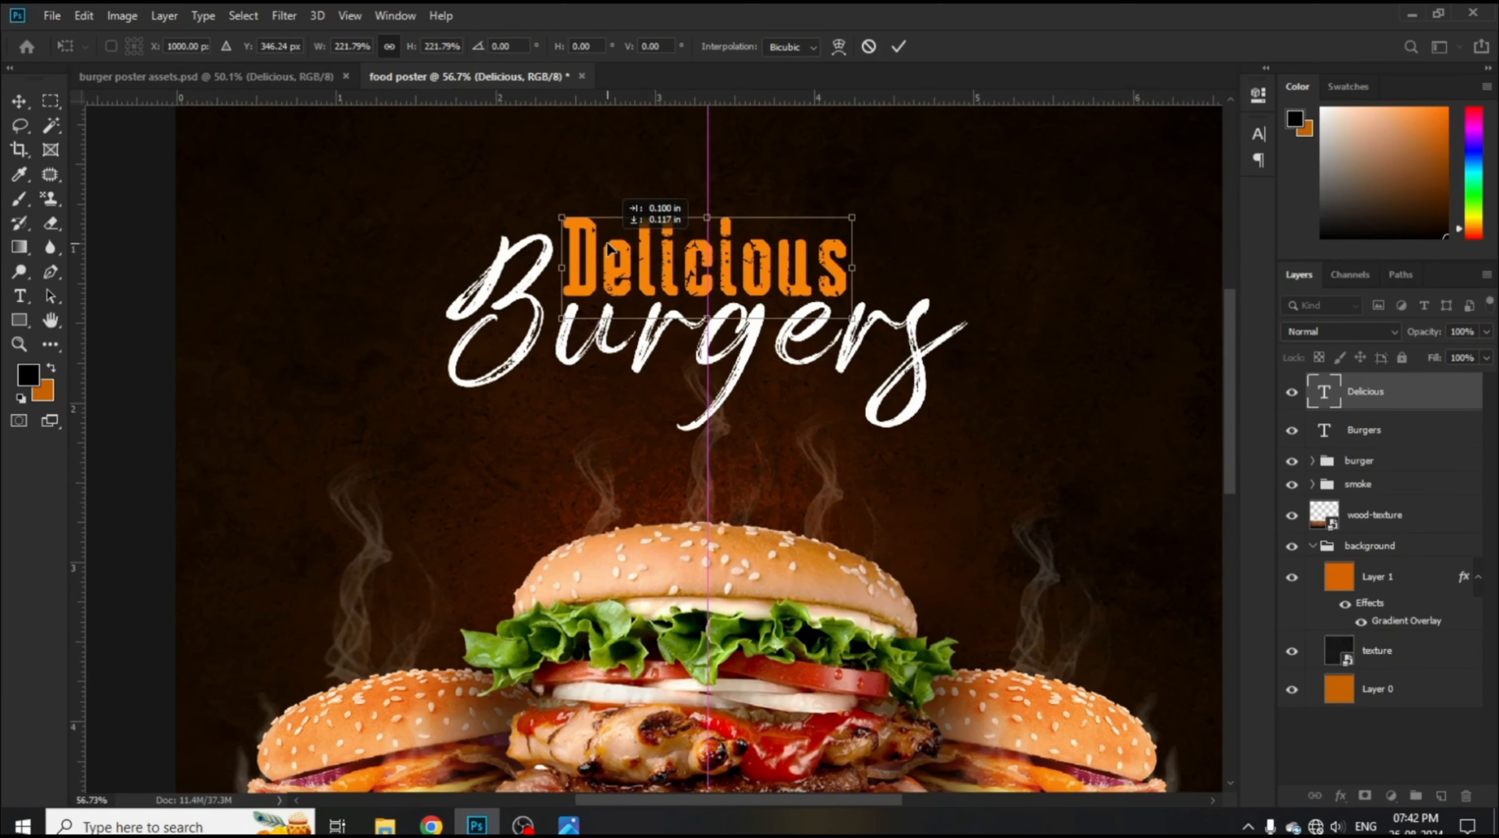
pyautogui.click(899, 46)
# - Review the font of the "Delicious" text in the font list, keeping Victorian Art Magic Remains selected
pyautogui.press('t')
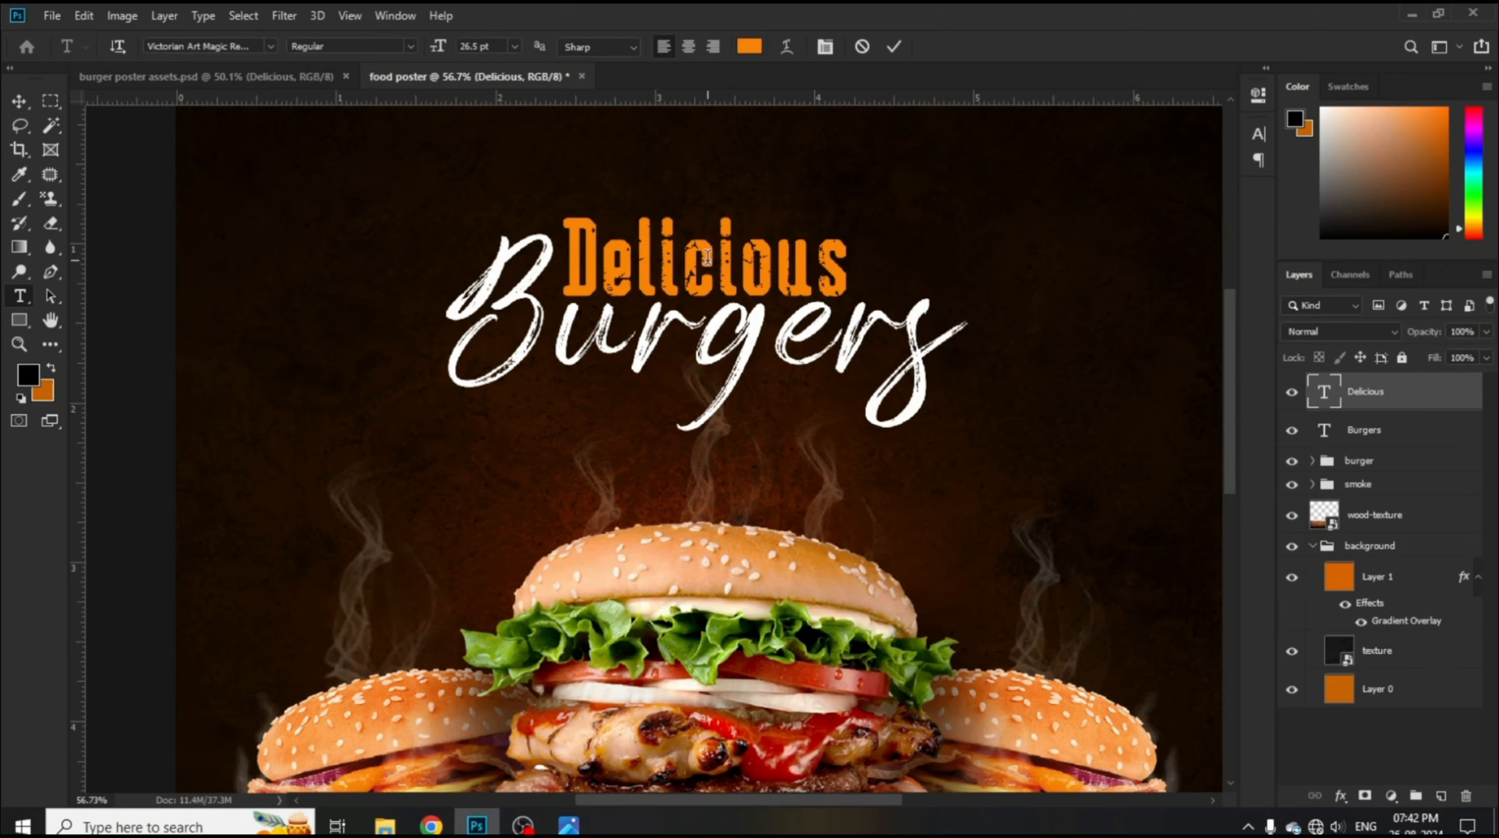
pyautogui.press('Return')
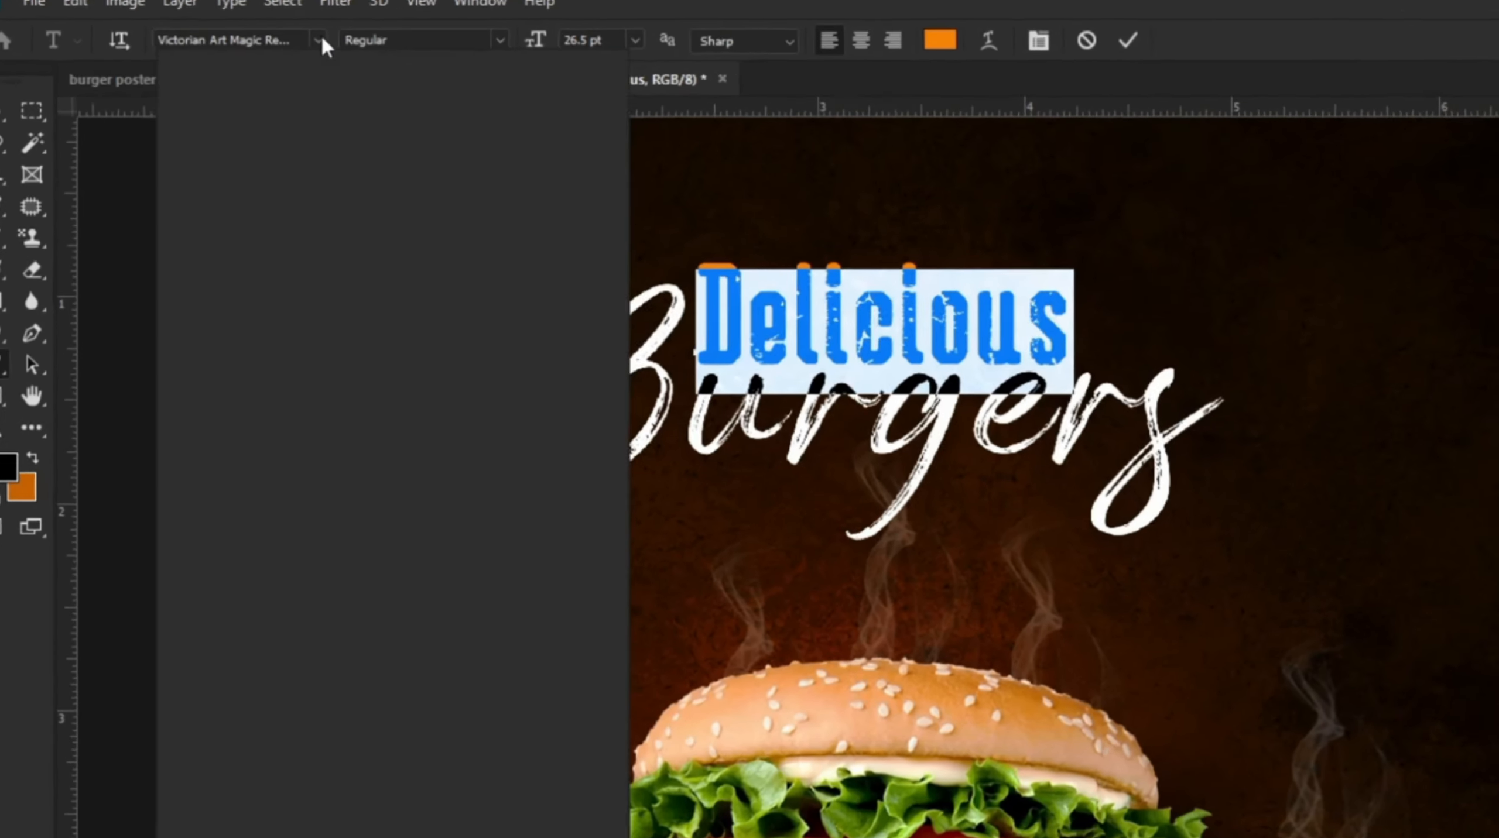
pyautogui.click(270, 46)
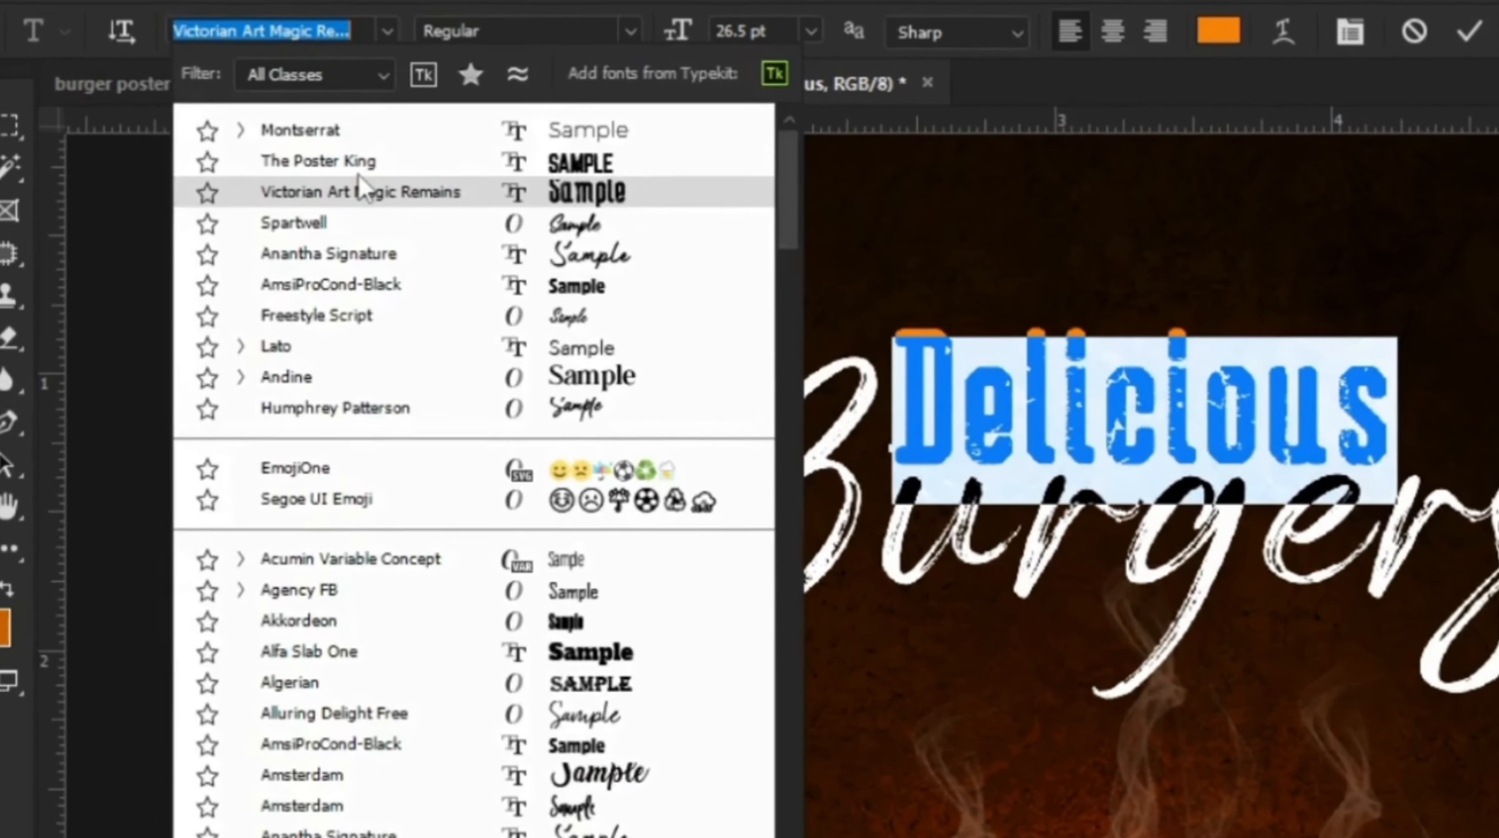
pyautogui.click(398, 200)
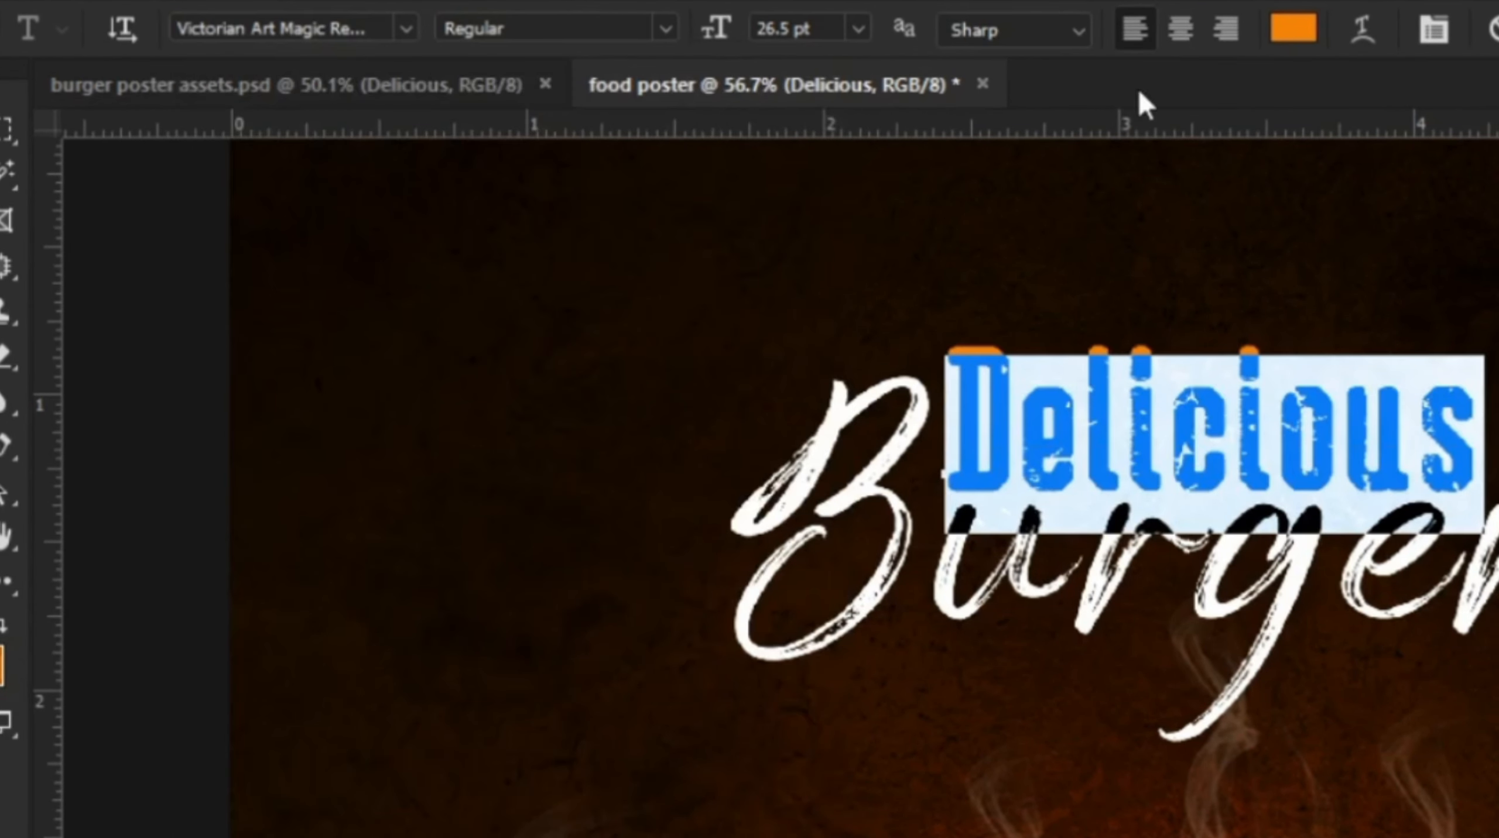
pyautogui.click(672, 193)
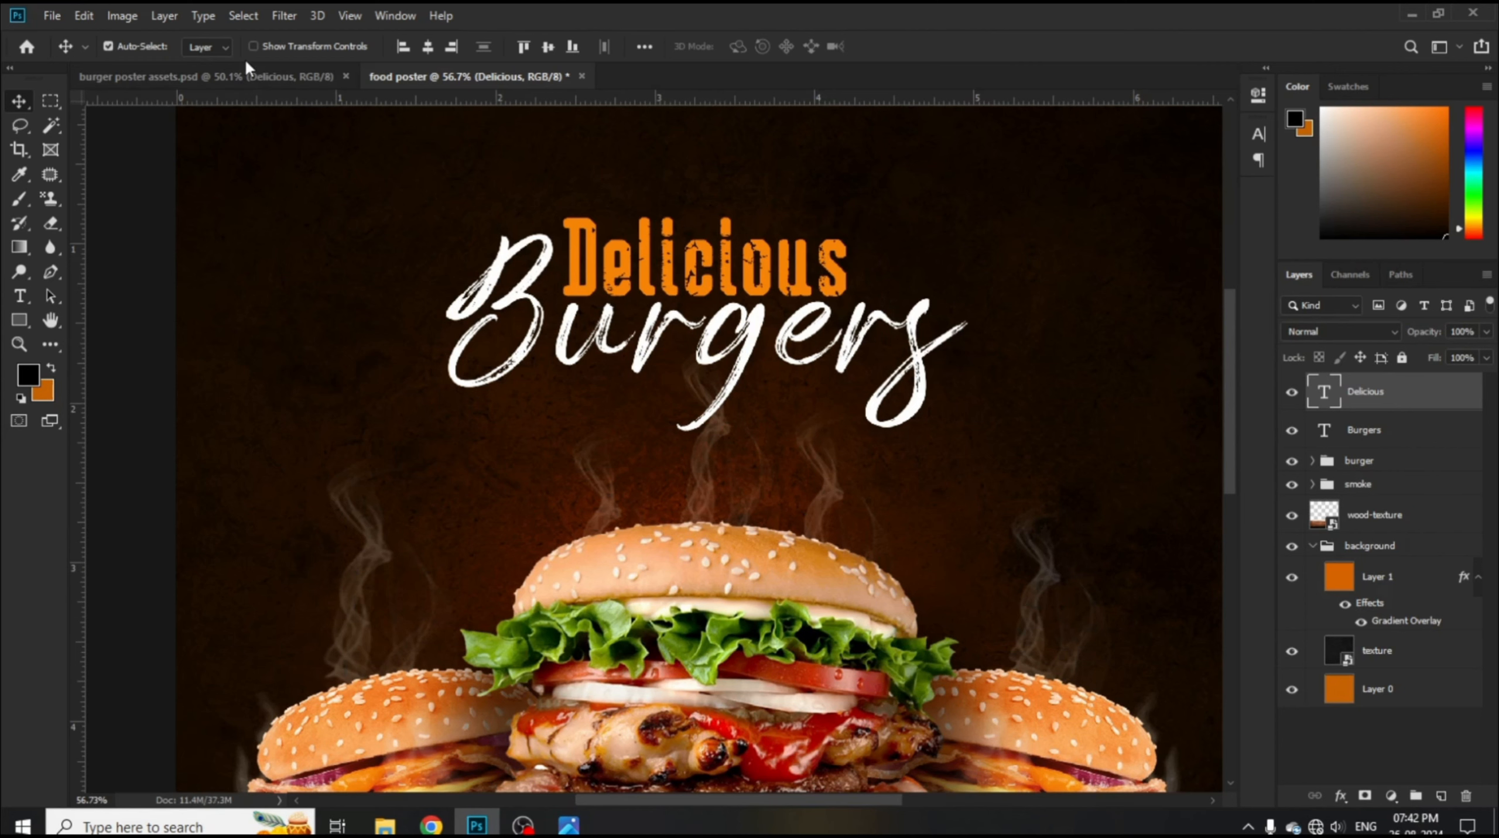
# - Copy the "Super" text layer from burger poster assets.psd into the food poster document
pyautogui.click(258, 76)
pyautogui.click(616, 308)
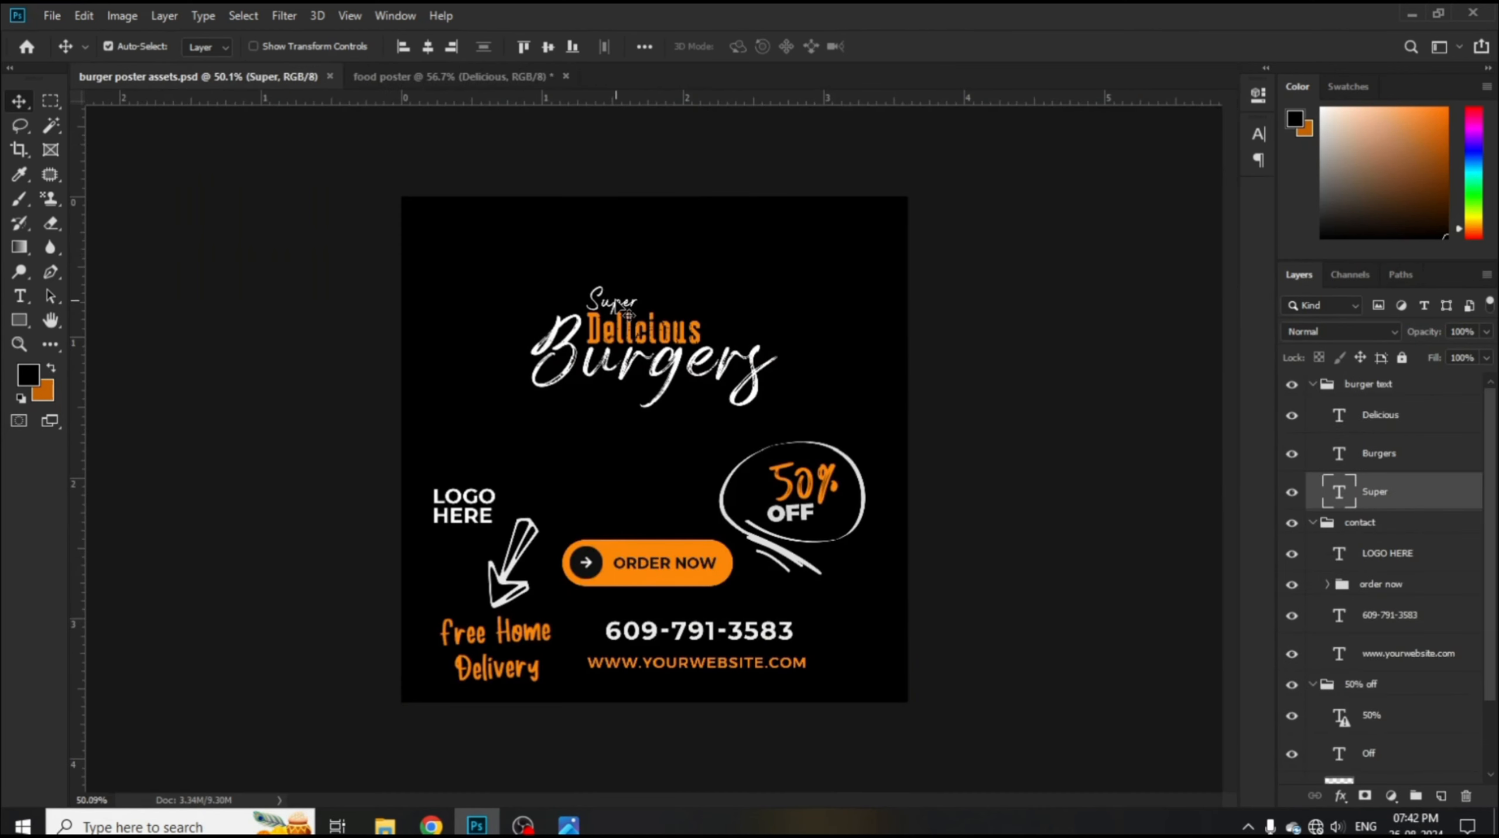
pyautogui.moveTo(616, 308); pyautogui.dragTo(741, 503)
# - Scale the "Super" text to about 167.6% and position it above the first letters of "Delicious"
pyautogui.hotkey('ctrl', 't')
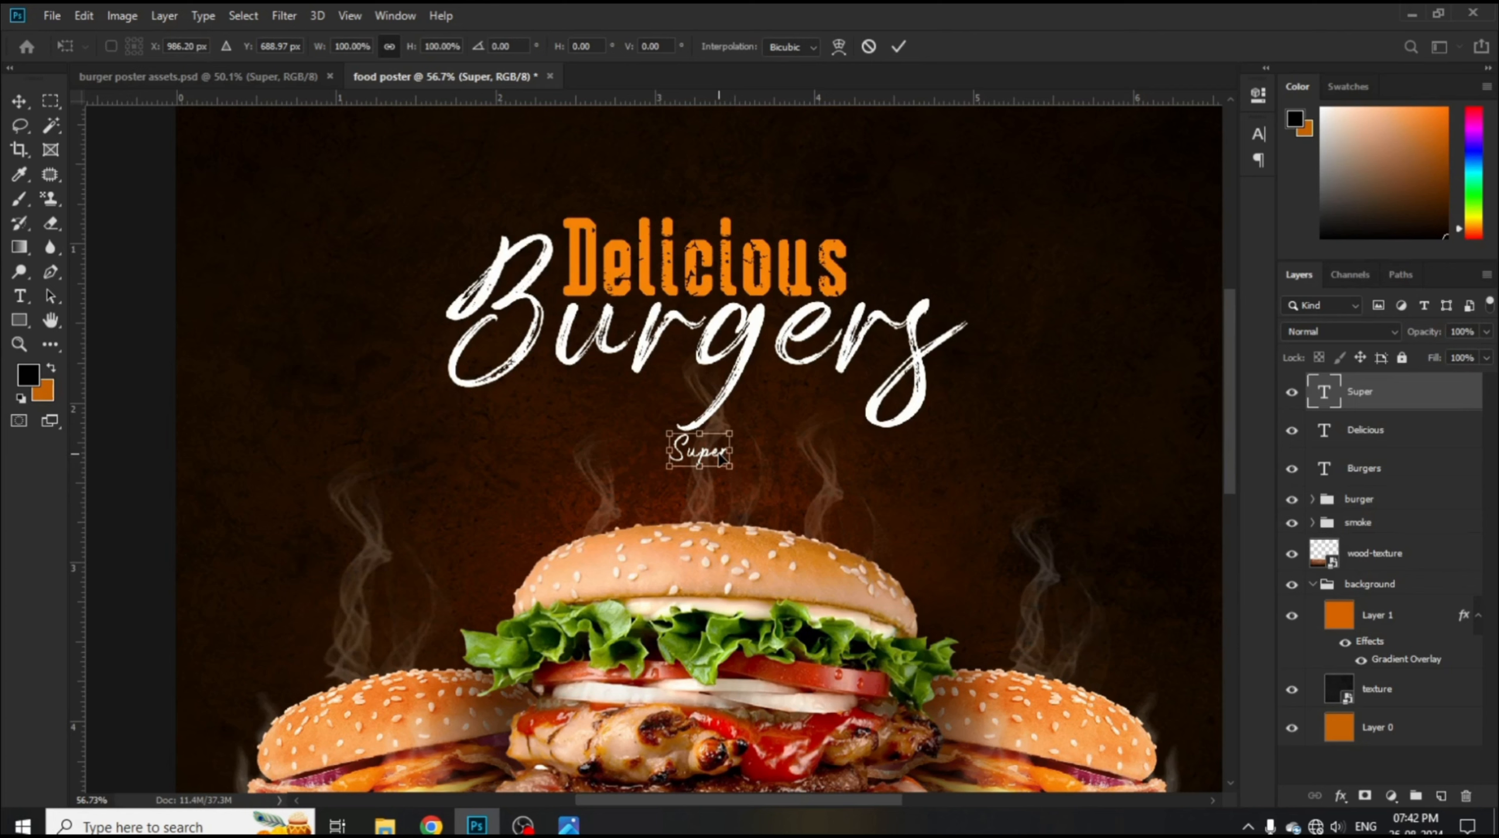
pyautogui.moveTo(717, 449); pyautogui.dragTo(664, 182)
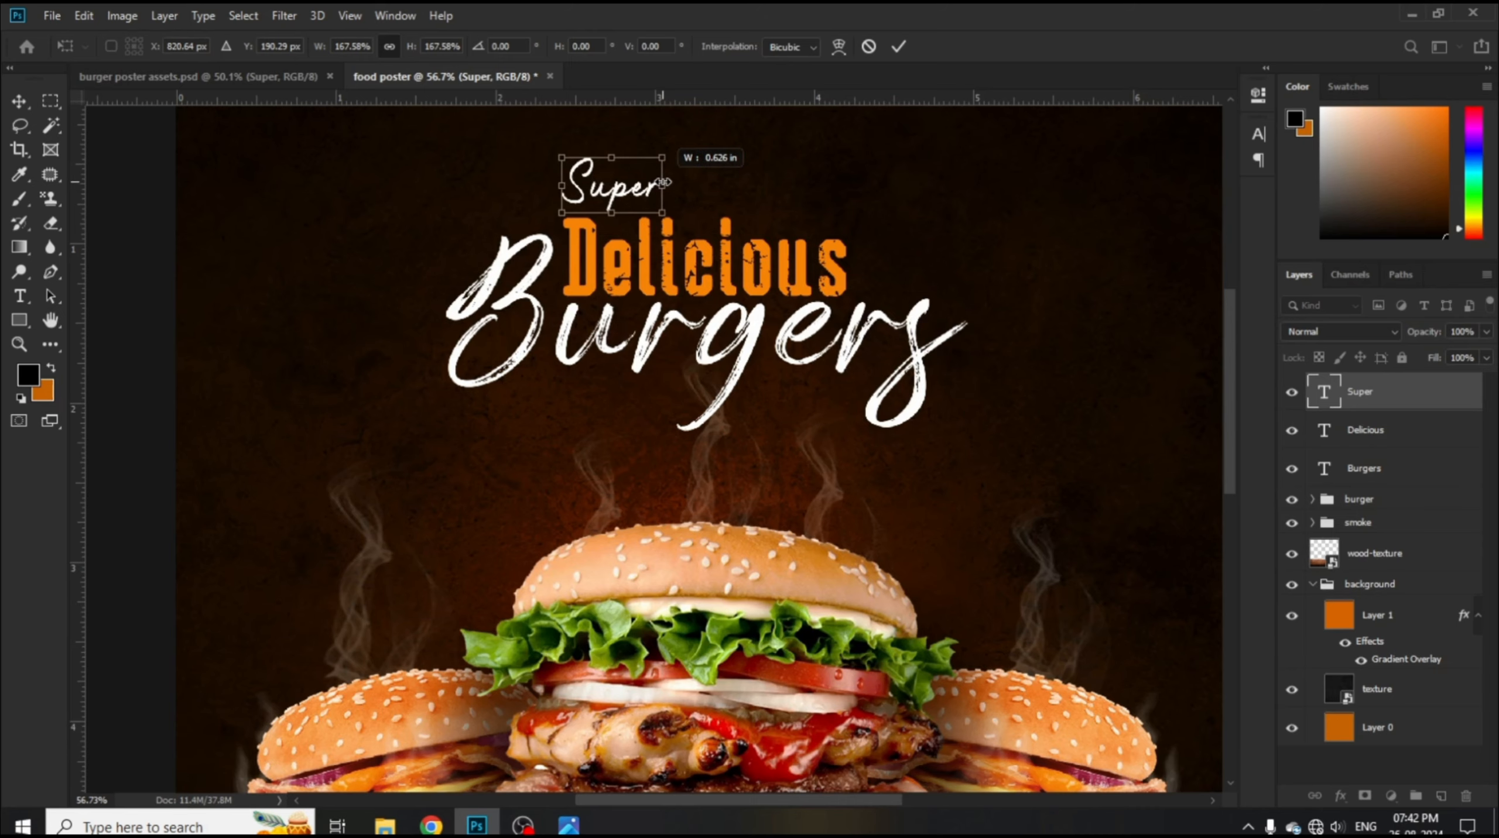
pyautogui.click(898, 47)
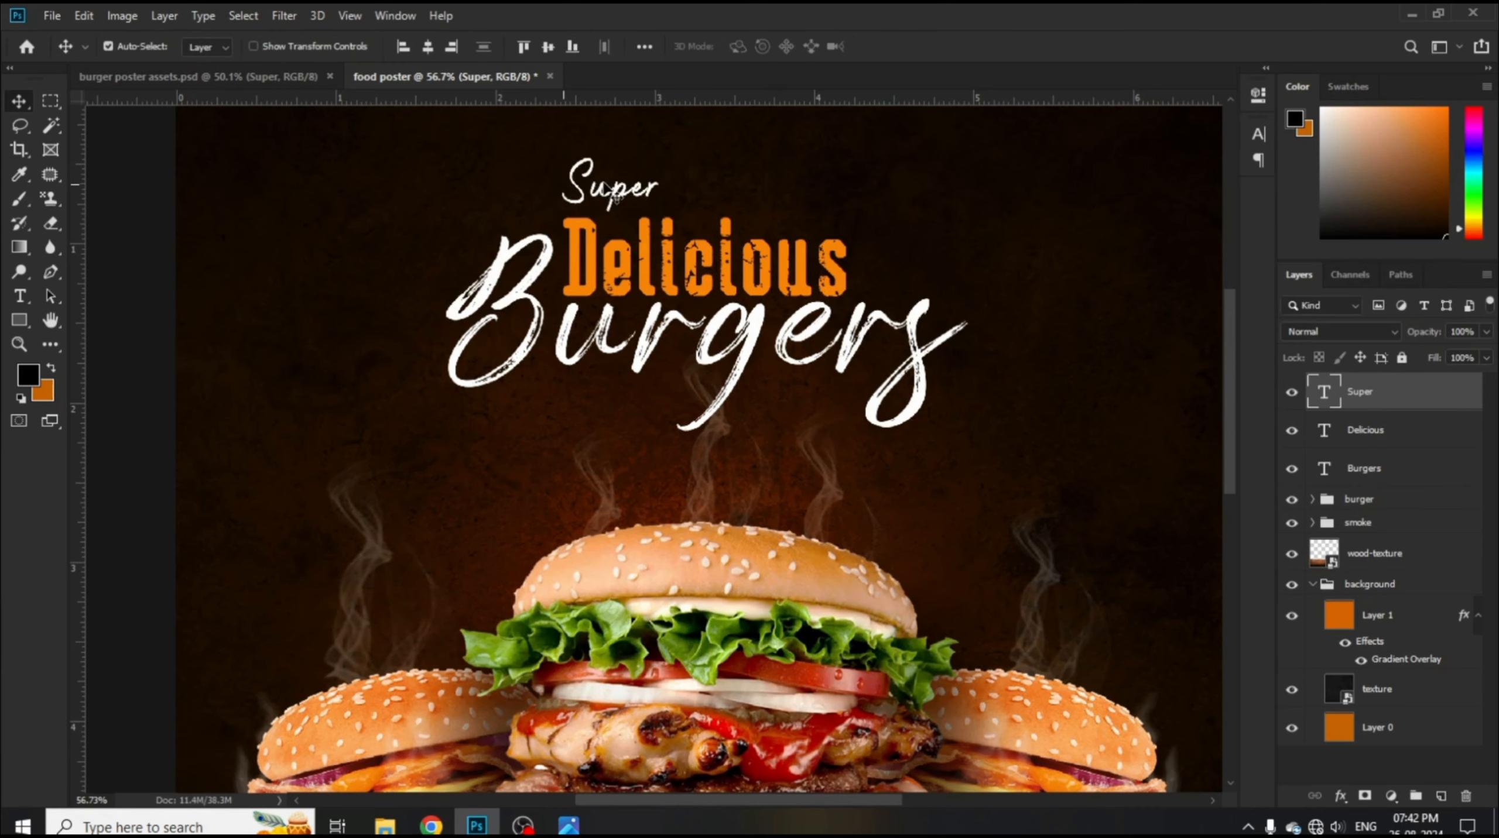
# - Check which font the "Super" text uses
pyautogui.moveTo(616, 202); pyautogui.dragTo(613, 204)
pyautogui.doubleClick(616, 197)
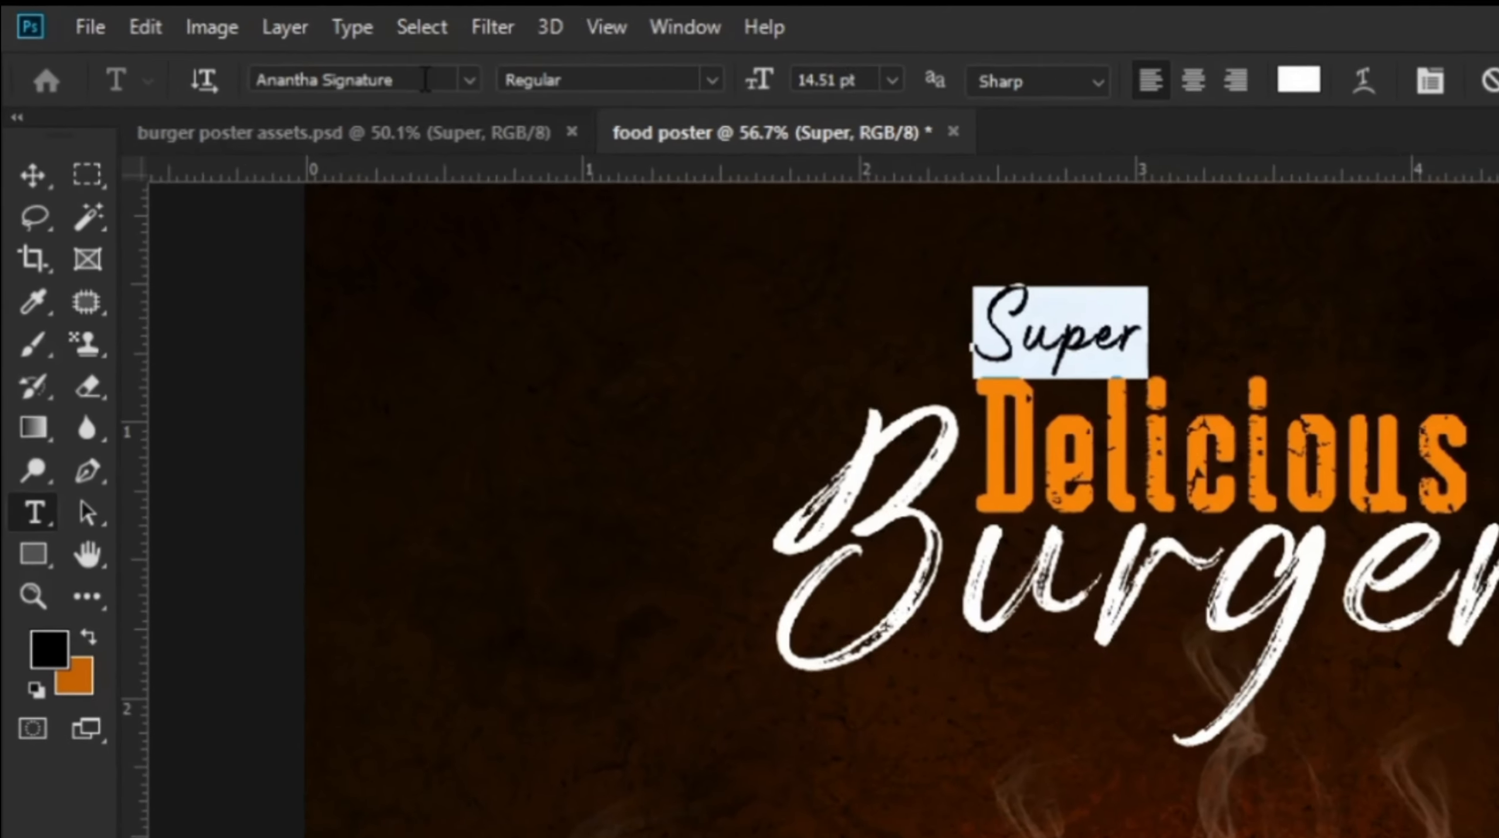
pyautogui.click(244, 46)
pyautogui.click(626, 117)
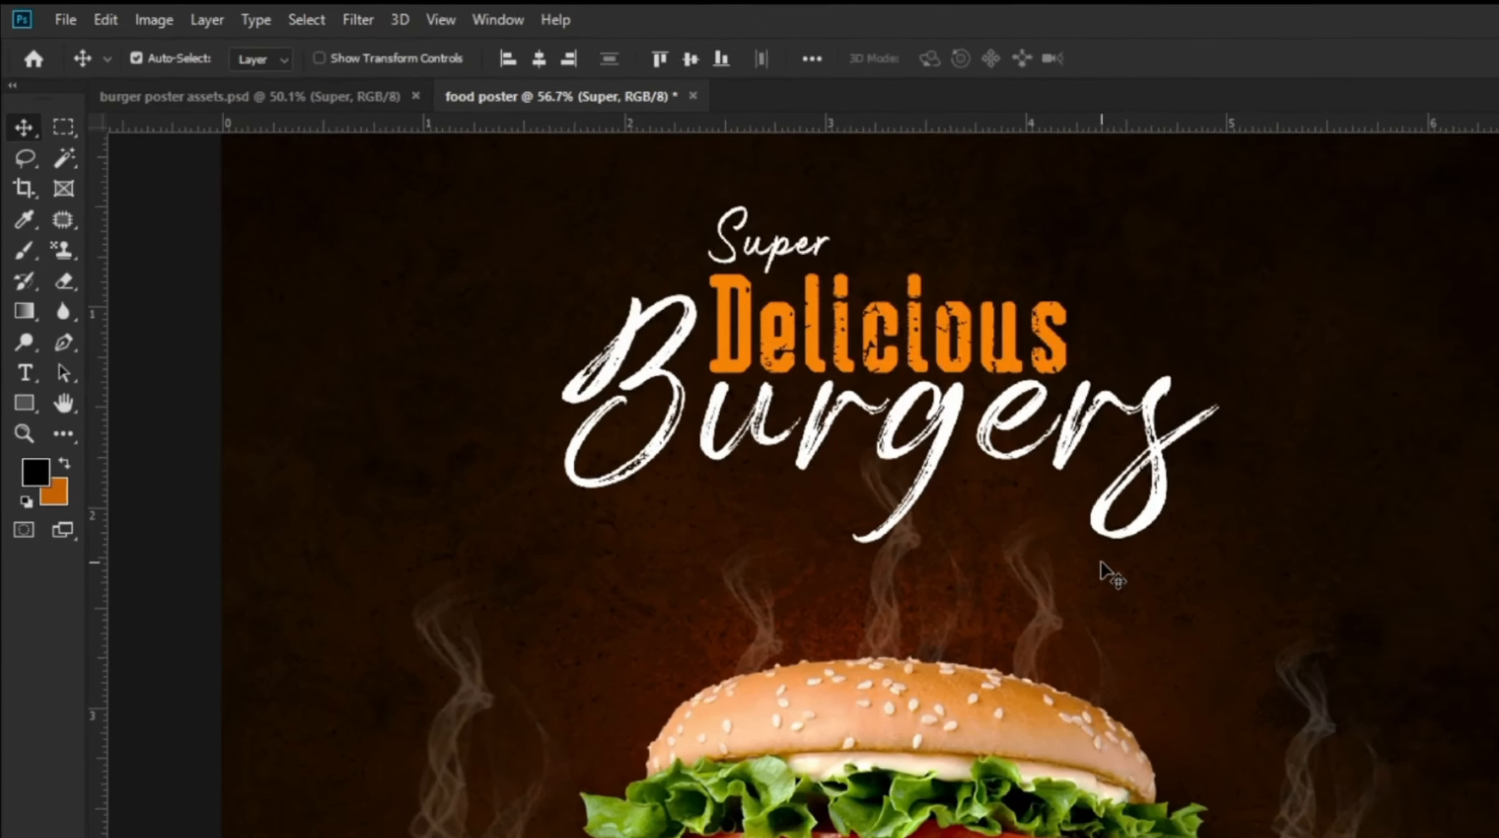
# - Draw a rectangle about 734 px wide and 104 px high directly below the "Burgers" text
pyautogui.scroll(-3, 554, 435)
pyautogui.scroll(-2, 668, 420)
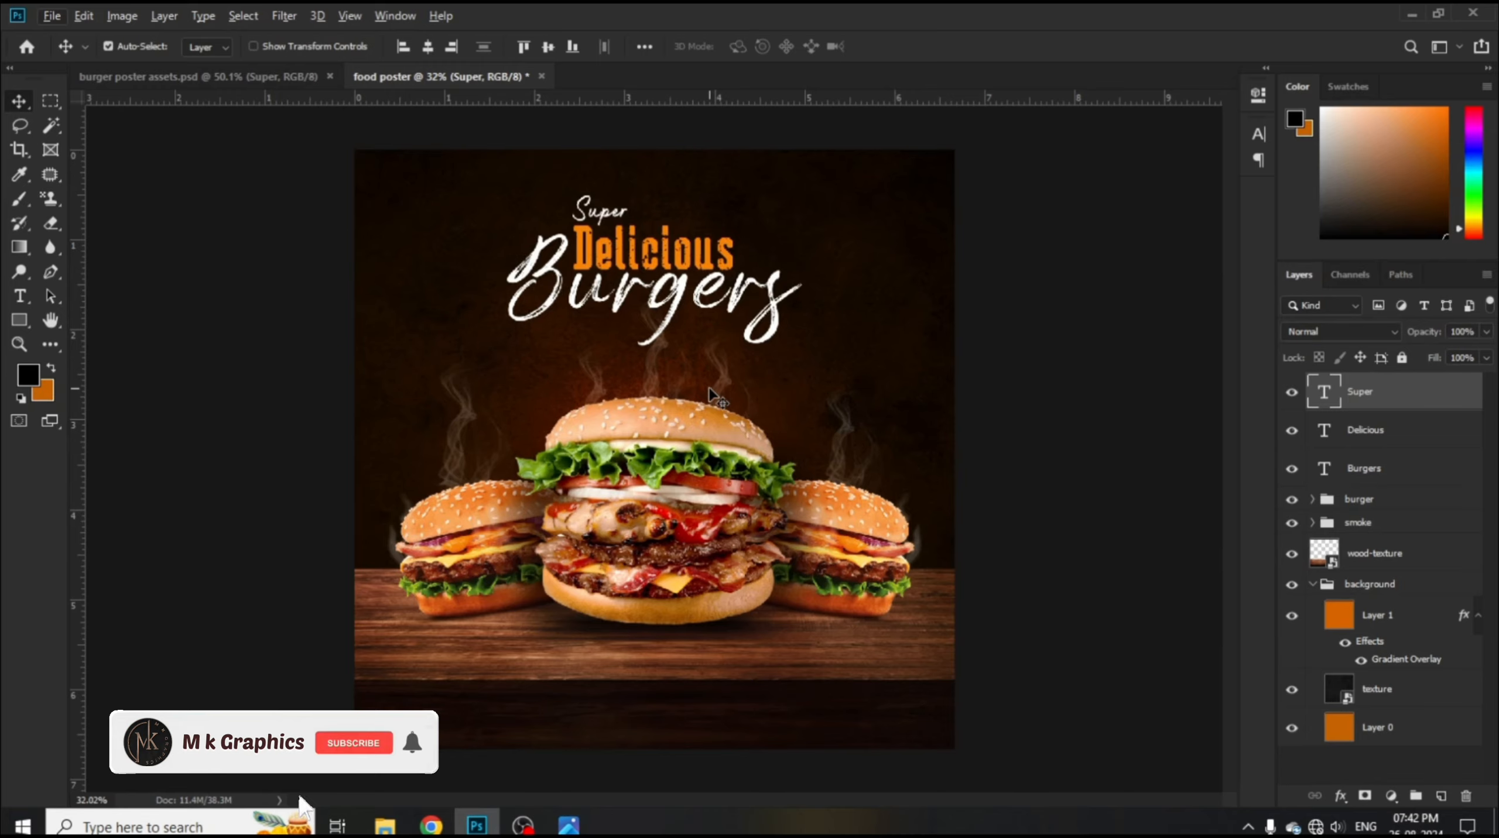
pyautogui.click(20, 323)
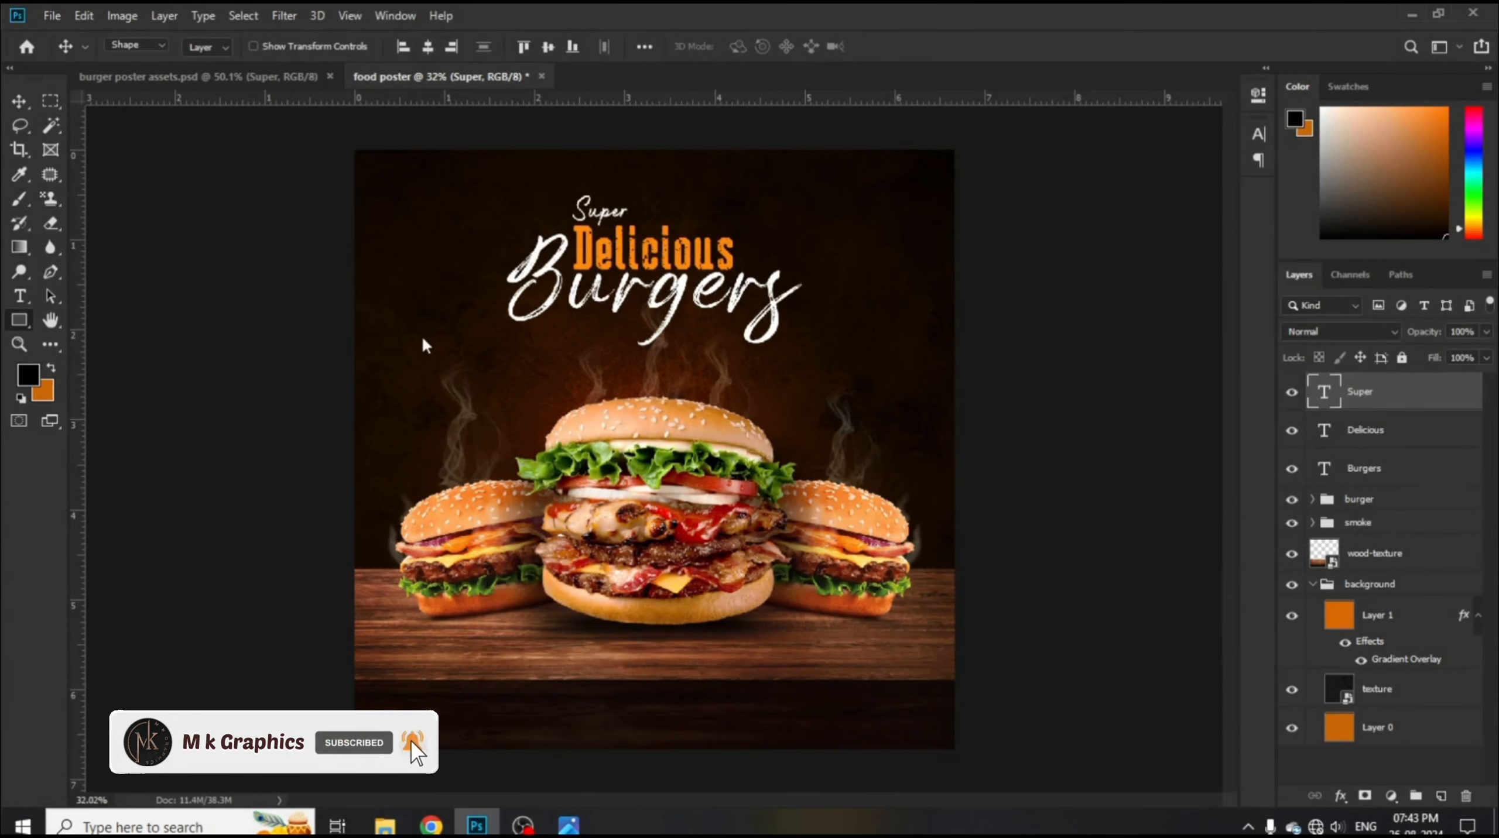
pyautogui.moveTo(519, 328); pyautogui.dragTo(739, 357)
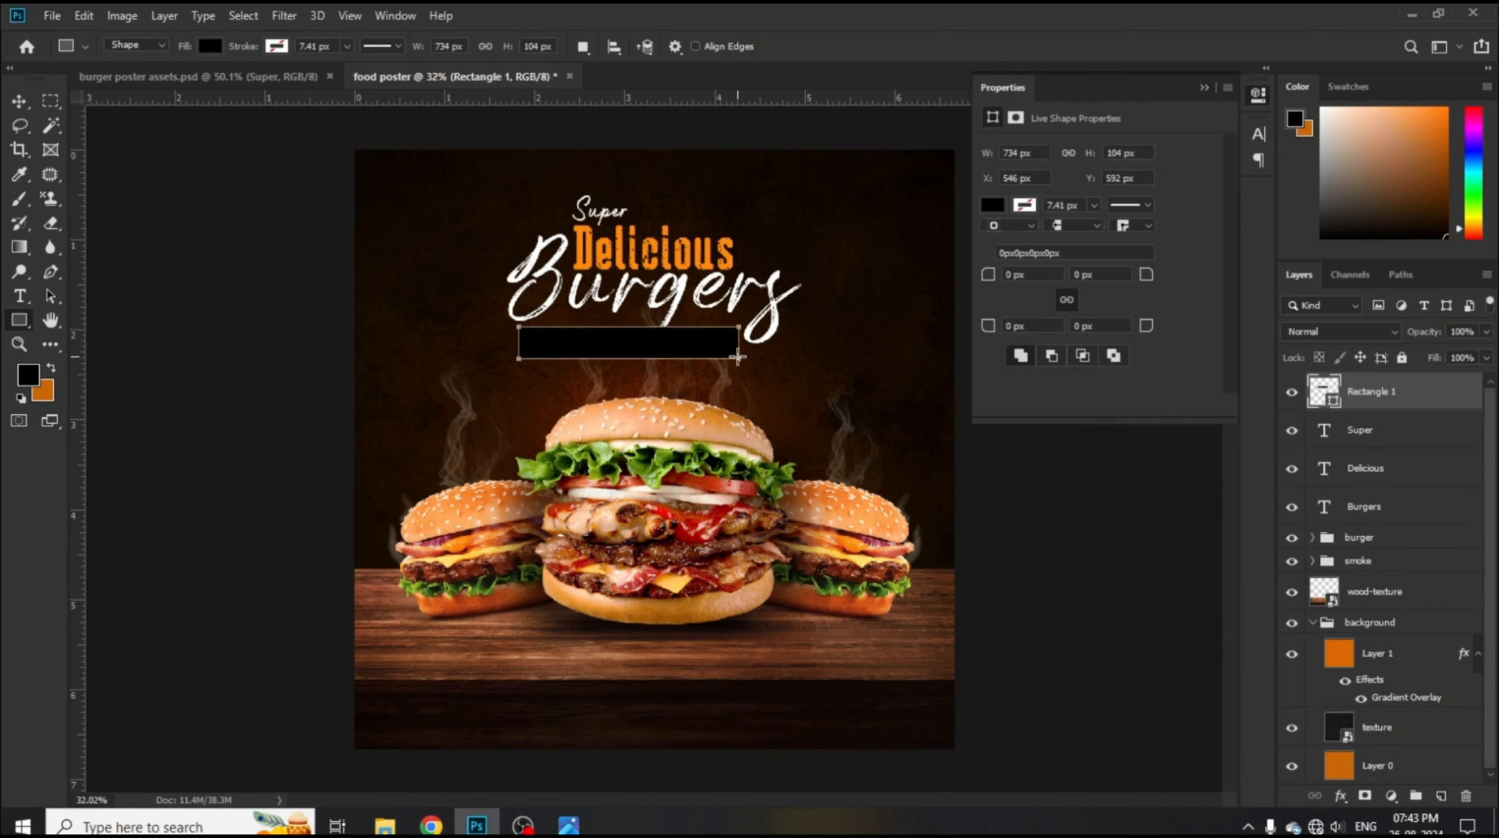
# - Fill the rectangle with orange #f58307 sampled from the "Delicious" text
pyautogui.click(992, 206)
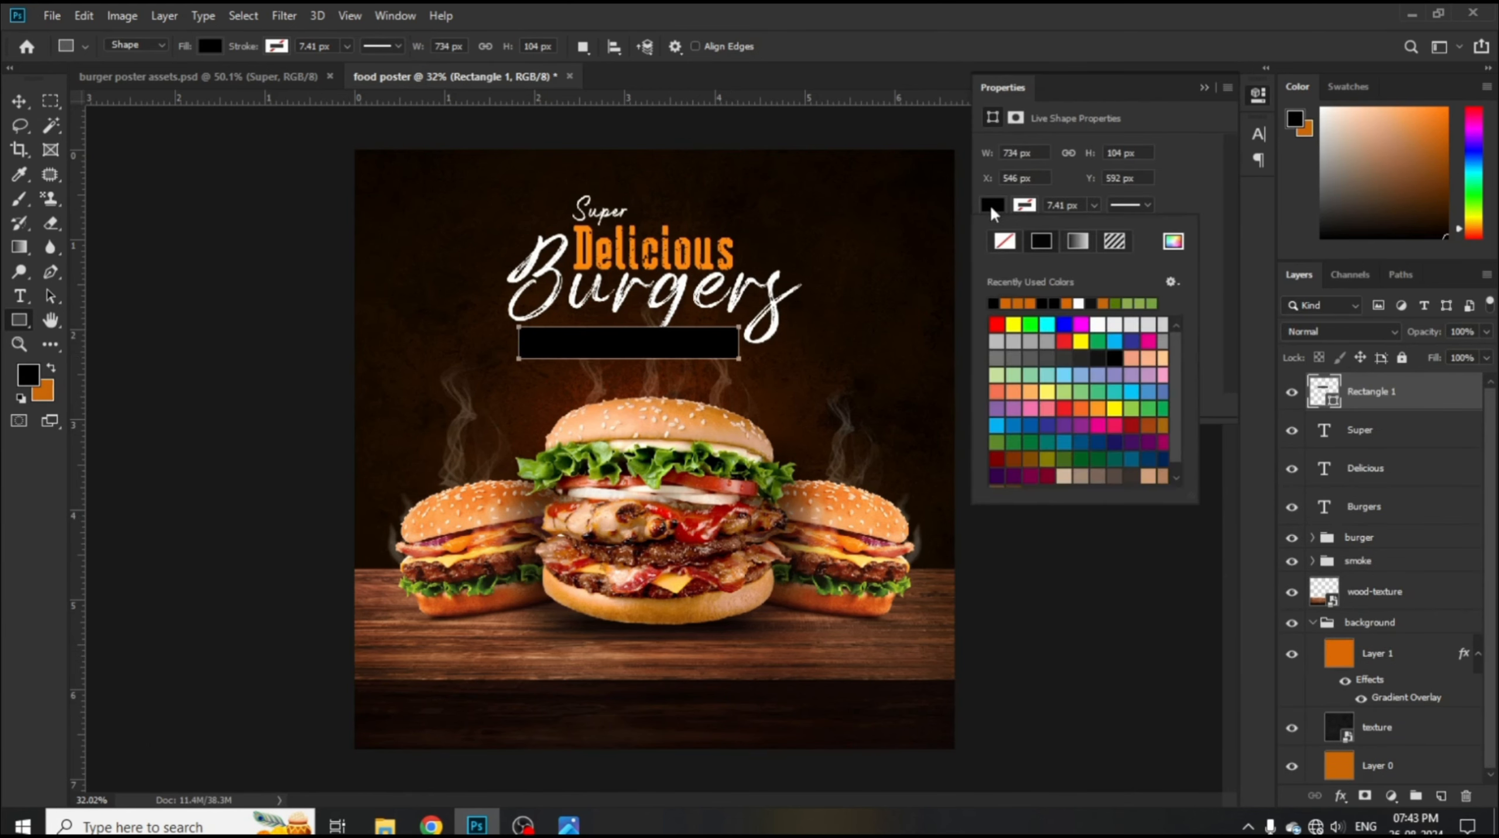
pyautogui.click(1171, 243)
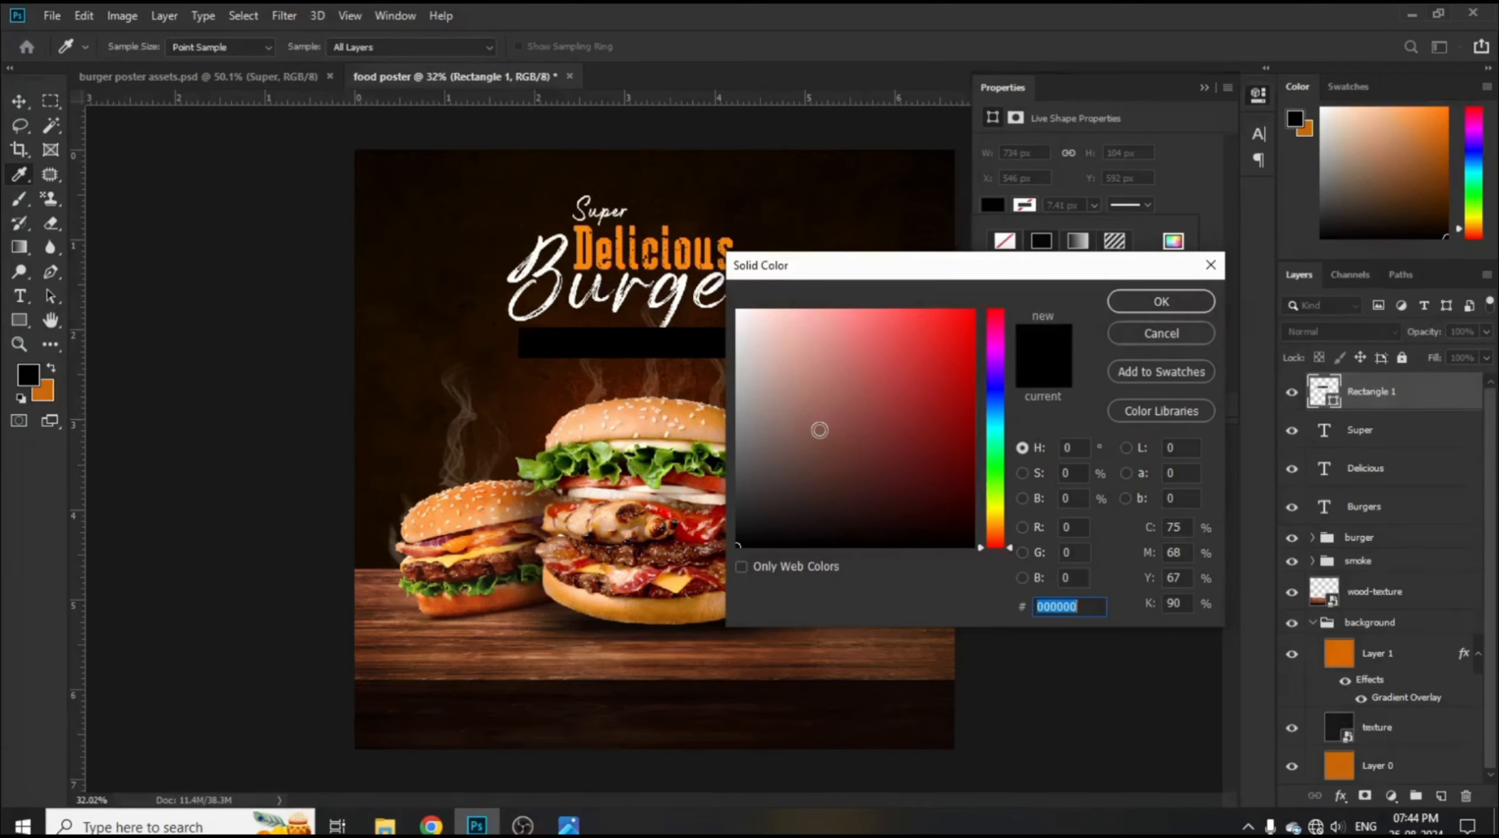
pyautogui.click(658, 240)
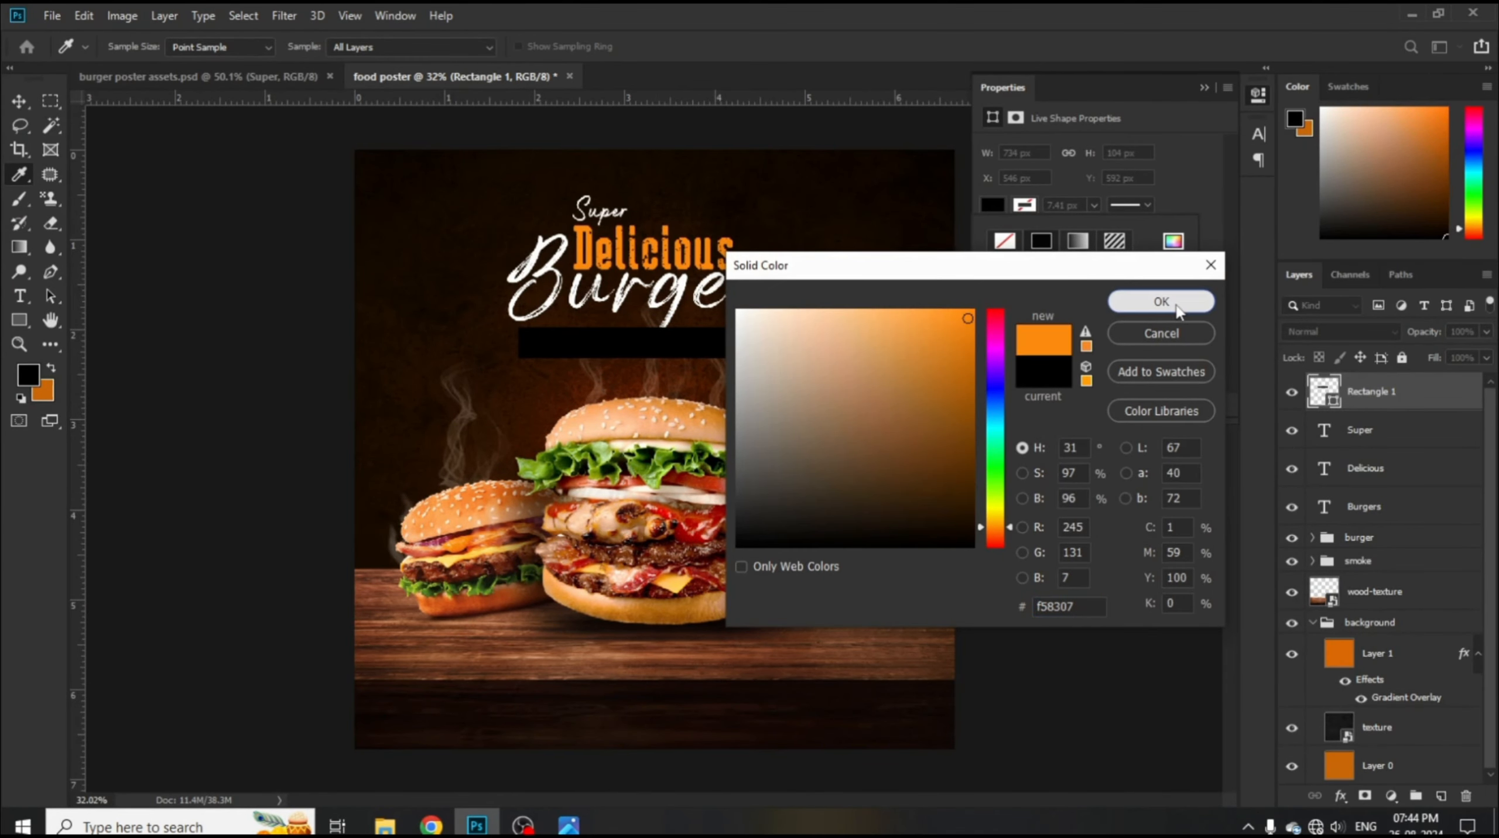
pyautogui.click(1161, 301)
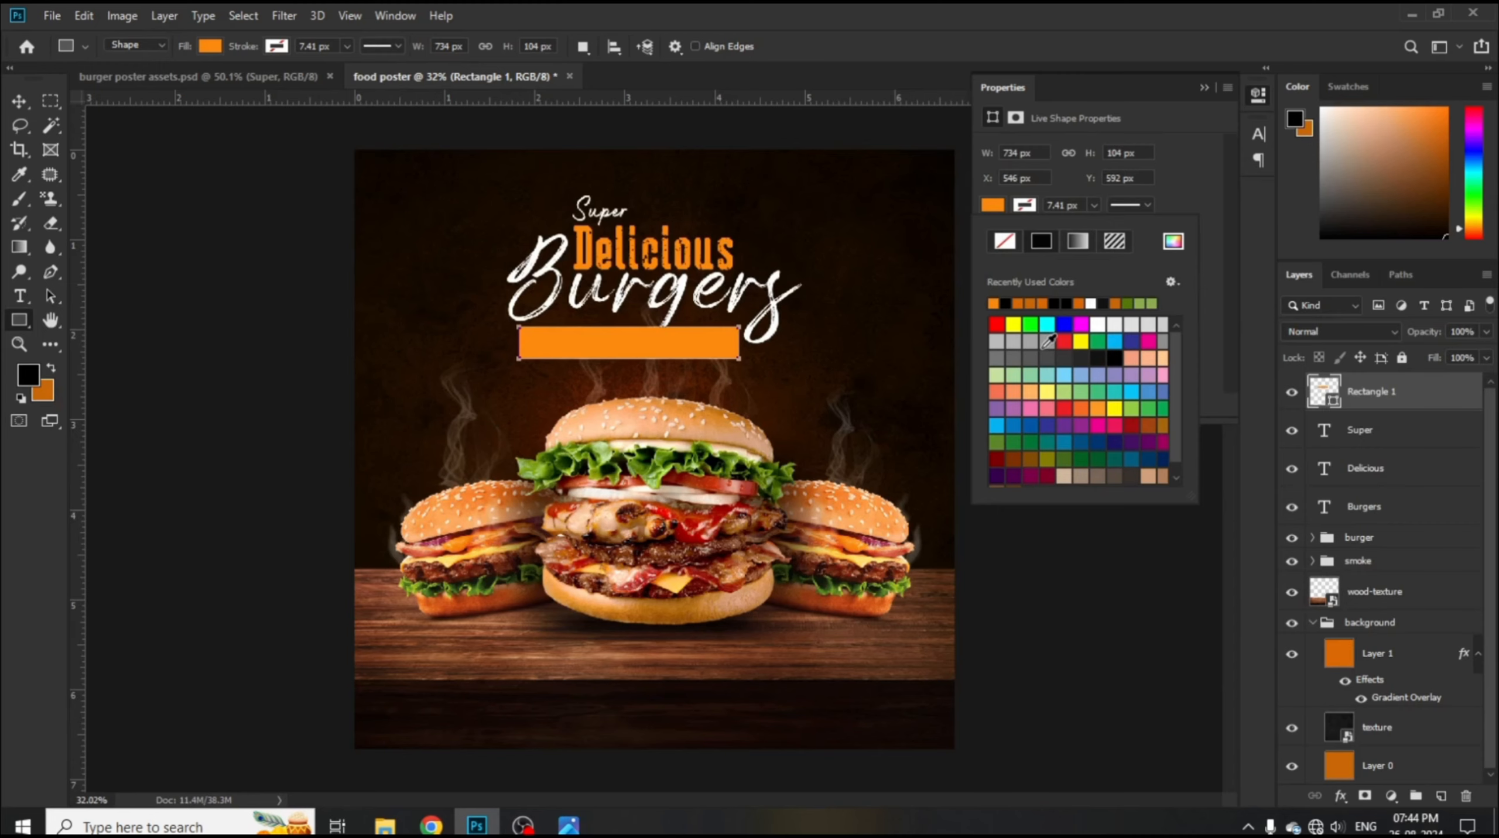
pyautogui.click(1258, 97)
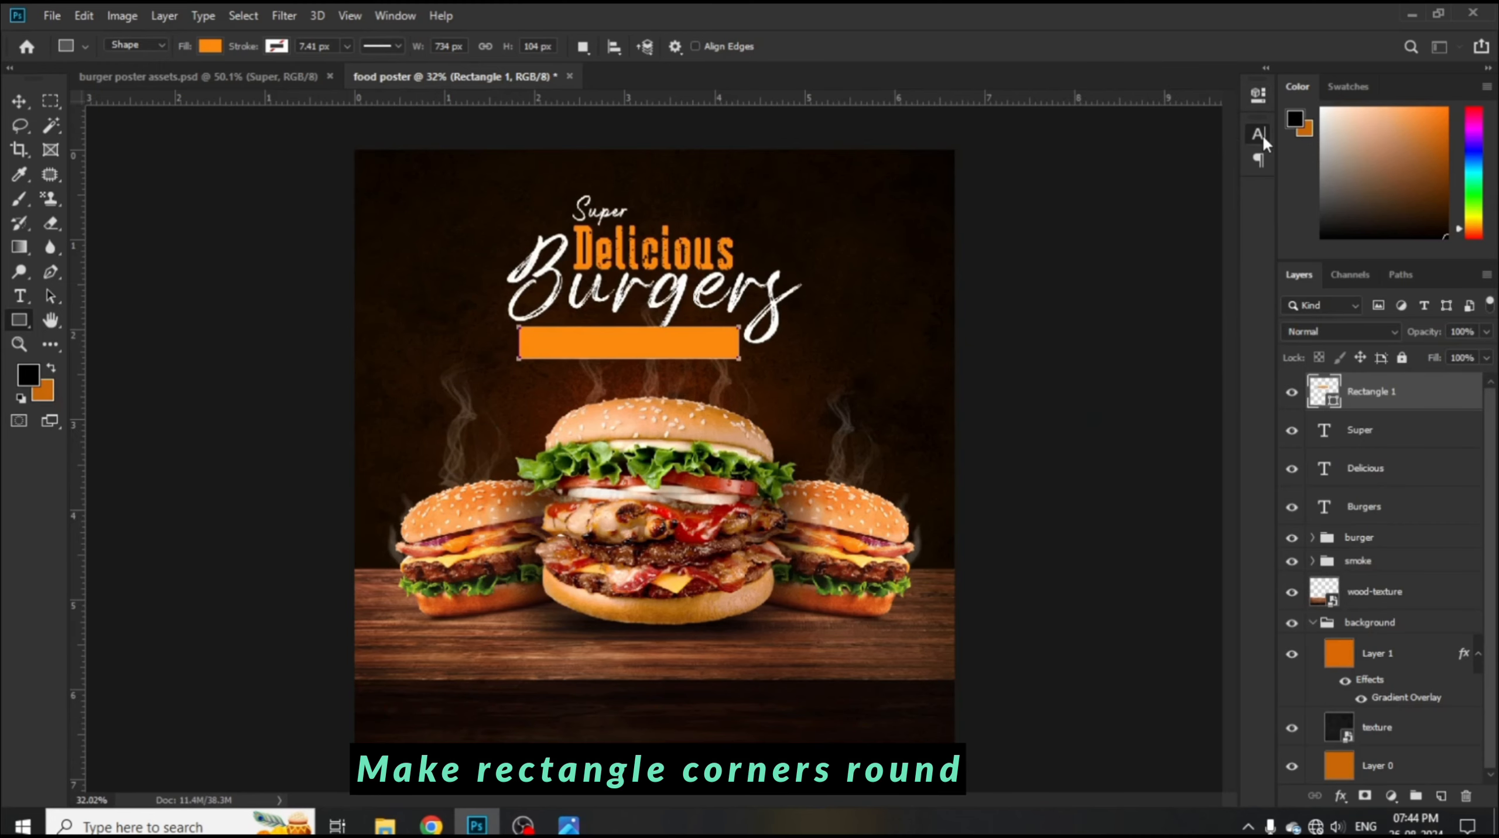
# - Round the rectangle's corners to 25 px, except the bottom-left corner, which gets a 0 px radius
pyautogui.click(1262, 135)
pyautogui.click(1258, 95)
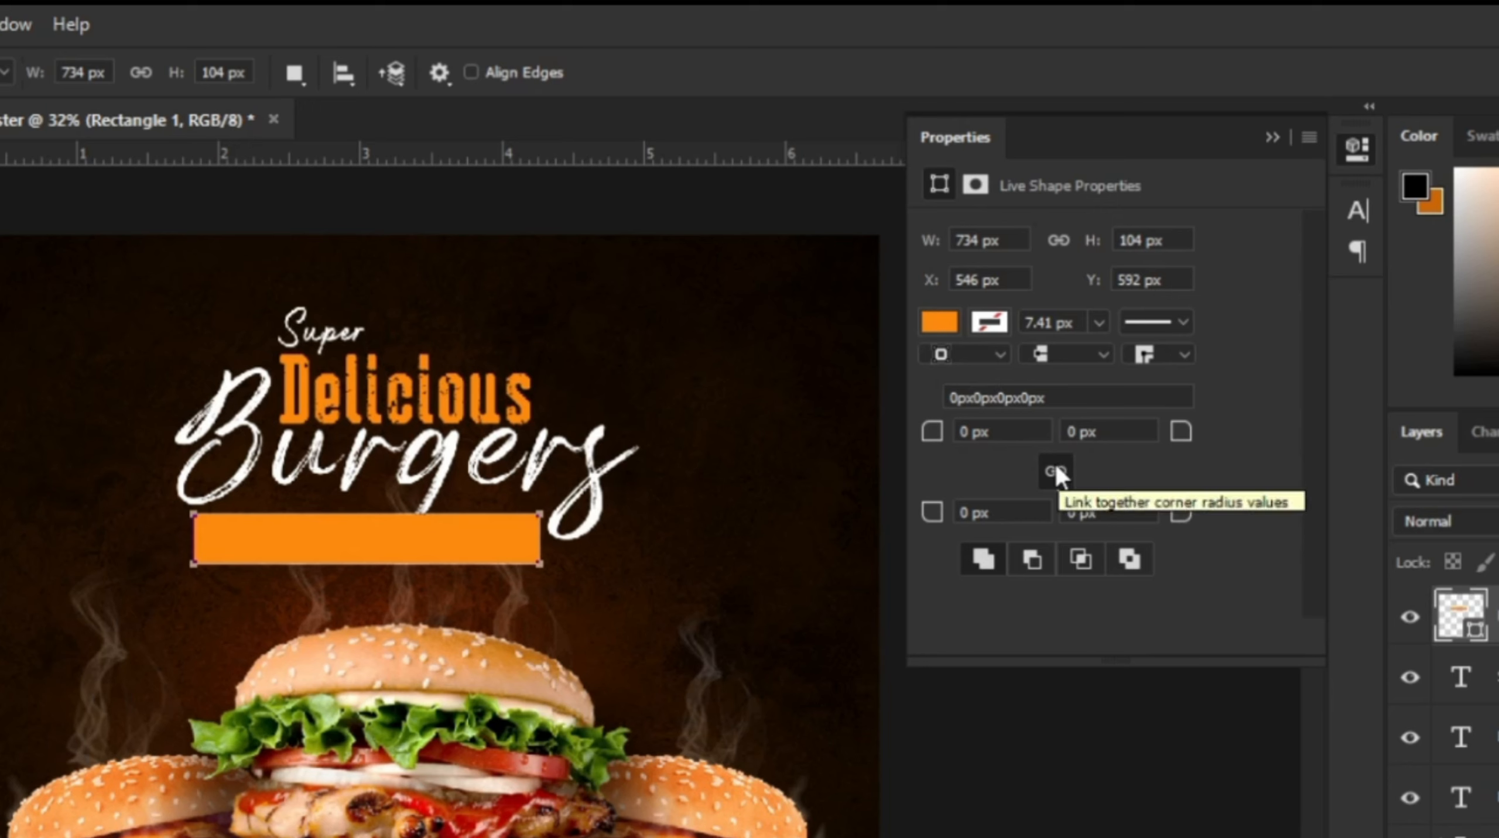
pyautogui.moveTo(932, 433); pyautogui.dragTo(966, 469)
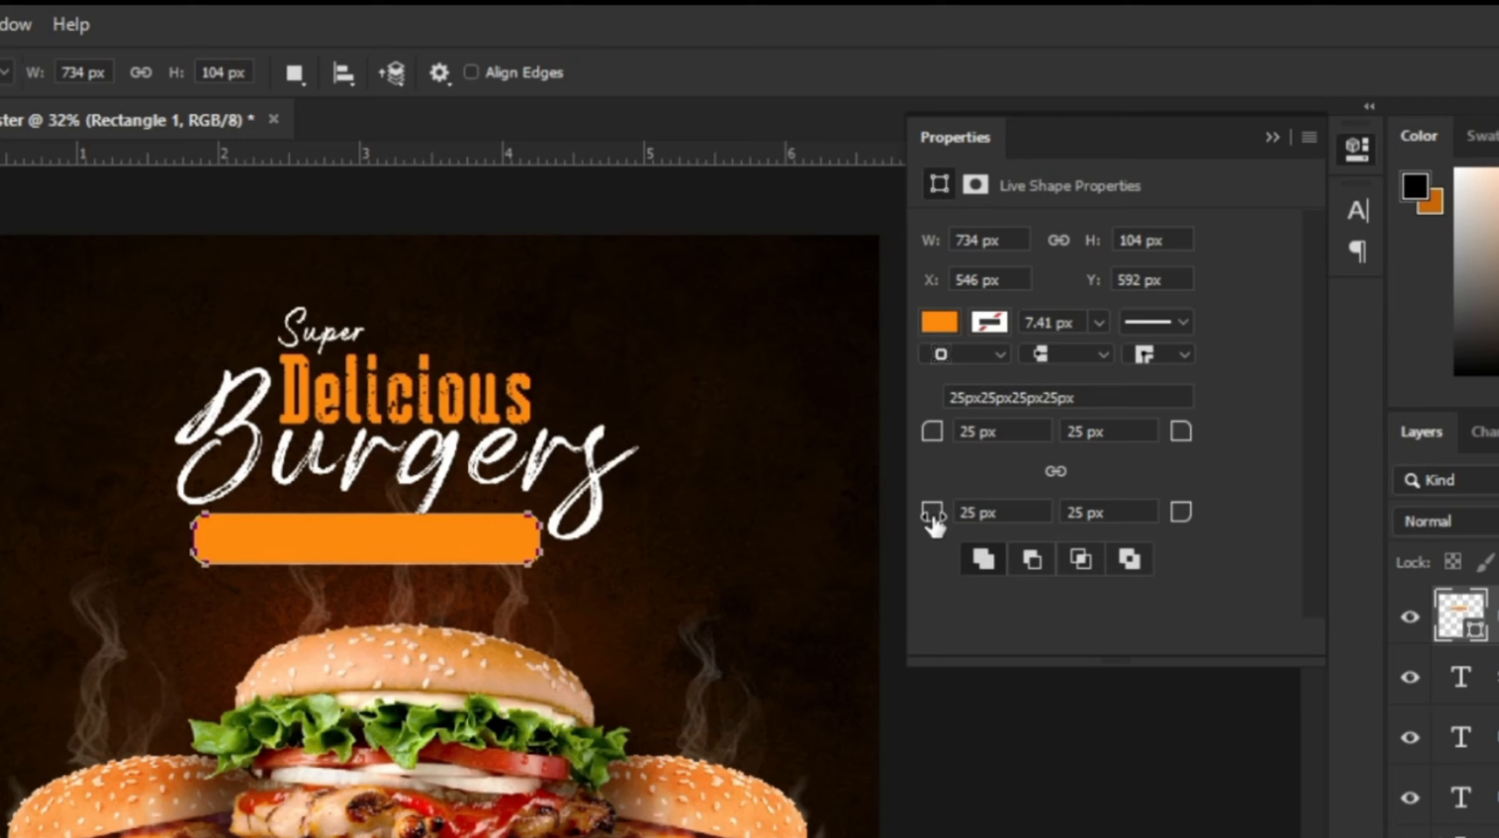
pyautogui.moveTo(933, 526); pyautogui.dragTo(880, 516)
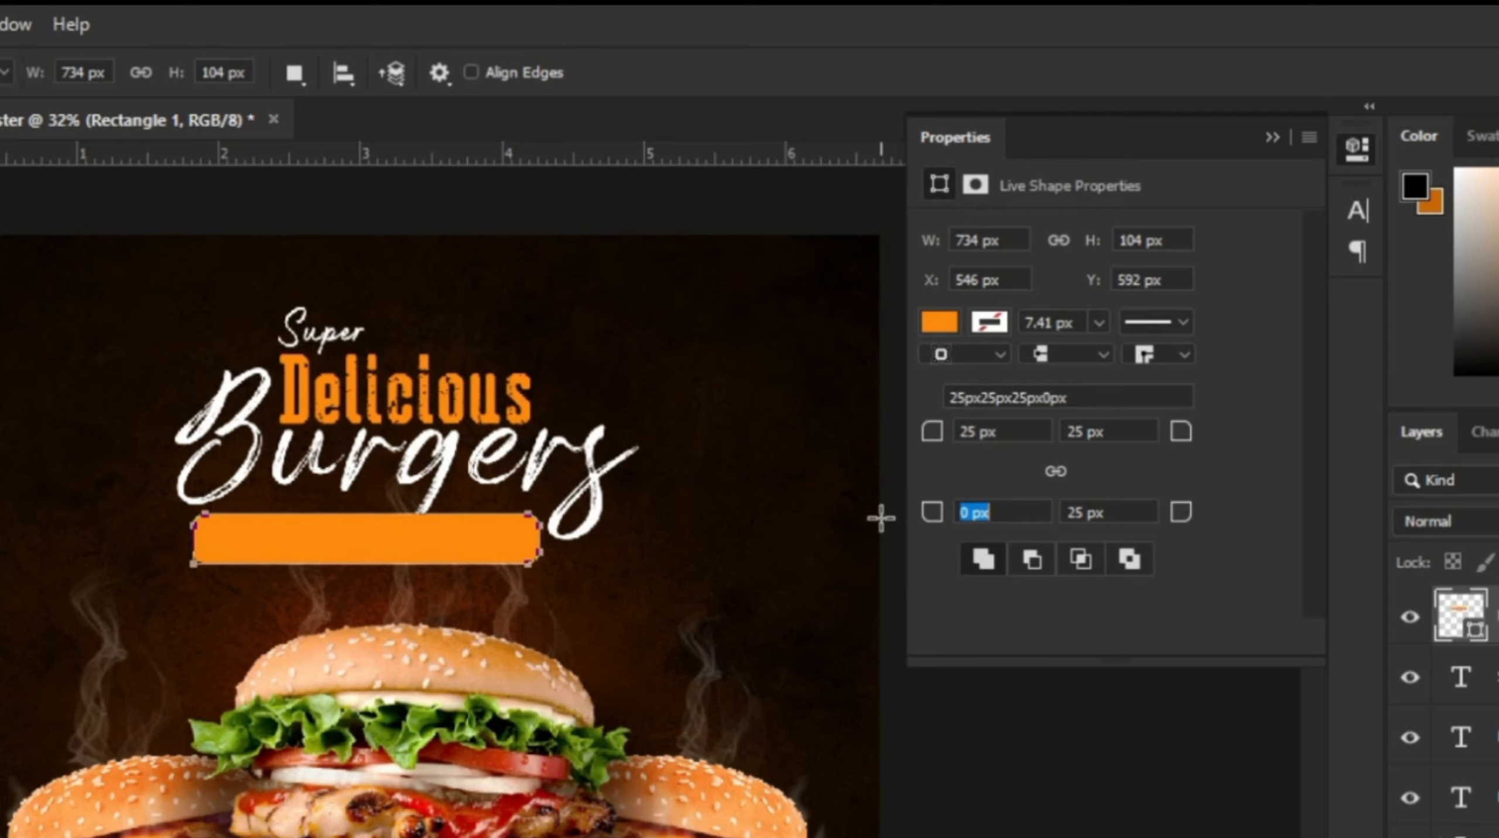
pyautogui.click(1268, 140)
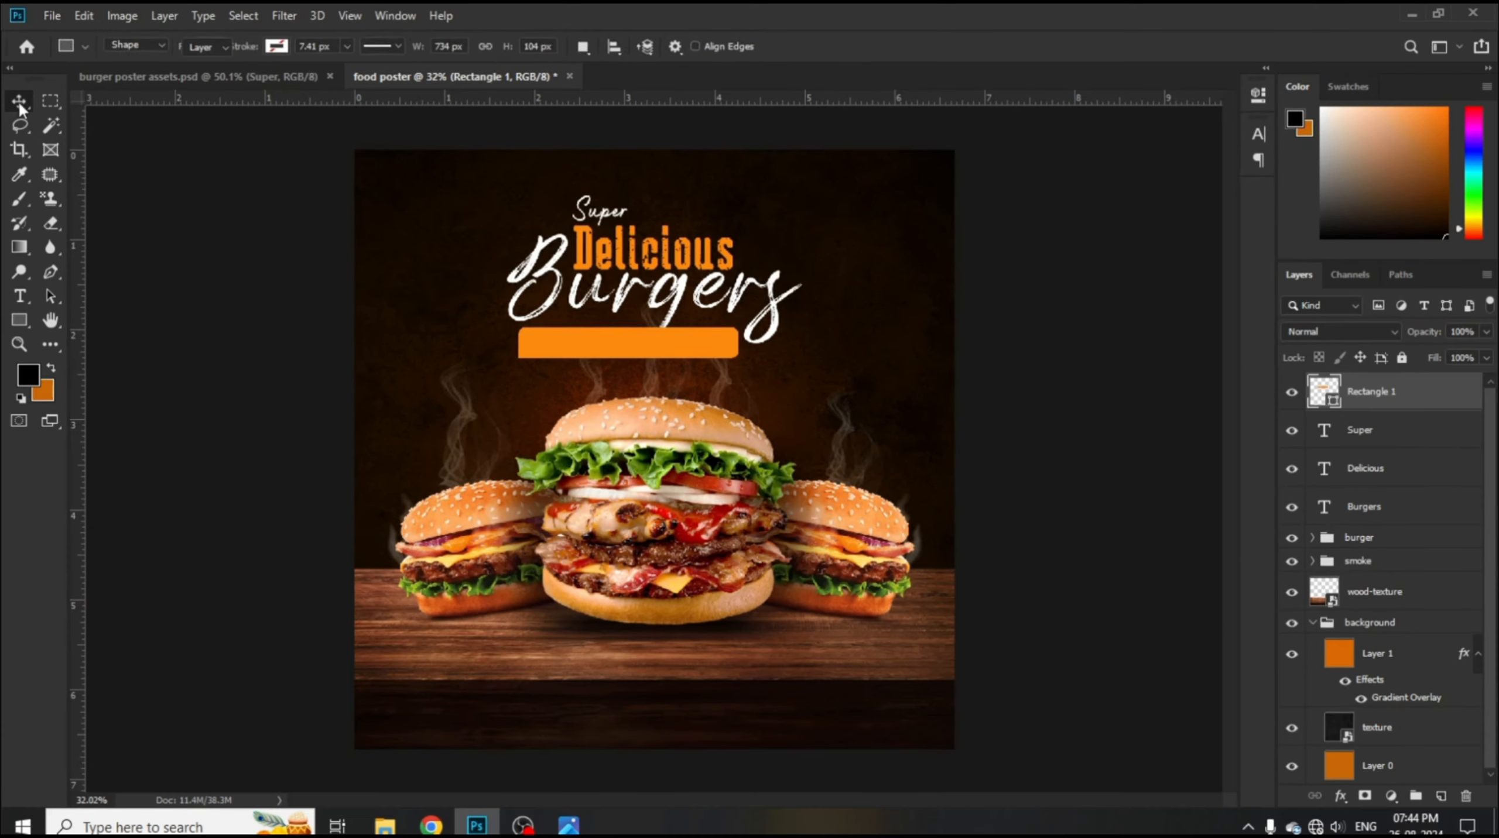
# - Warp the orange rectangle into a slight upward arch by raising the middle of its top and bottom edges
pyautogui.click(19, 103)
pyautogui.hotkey('ctrl', 't')
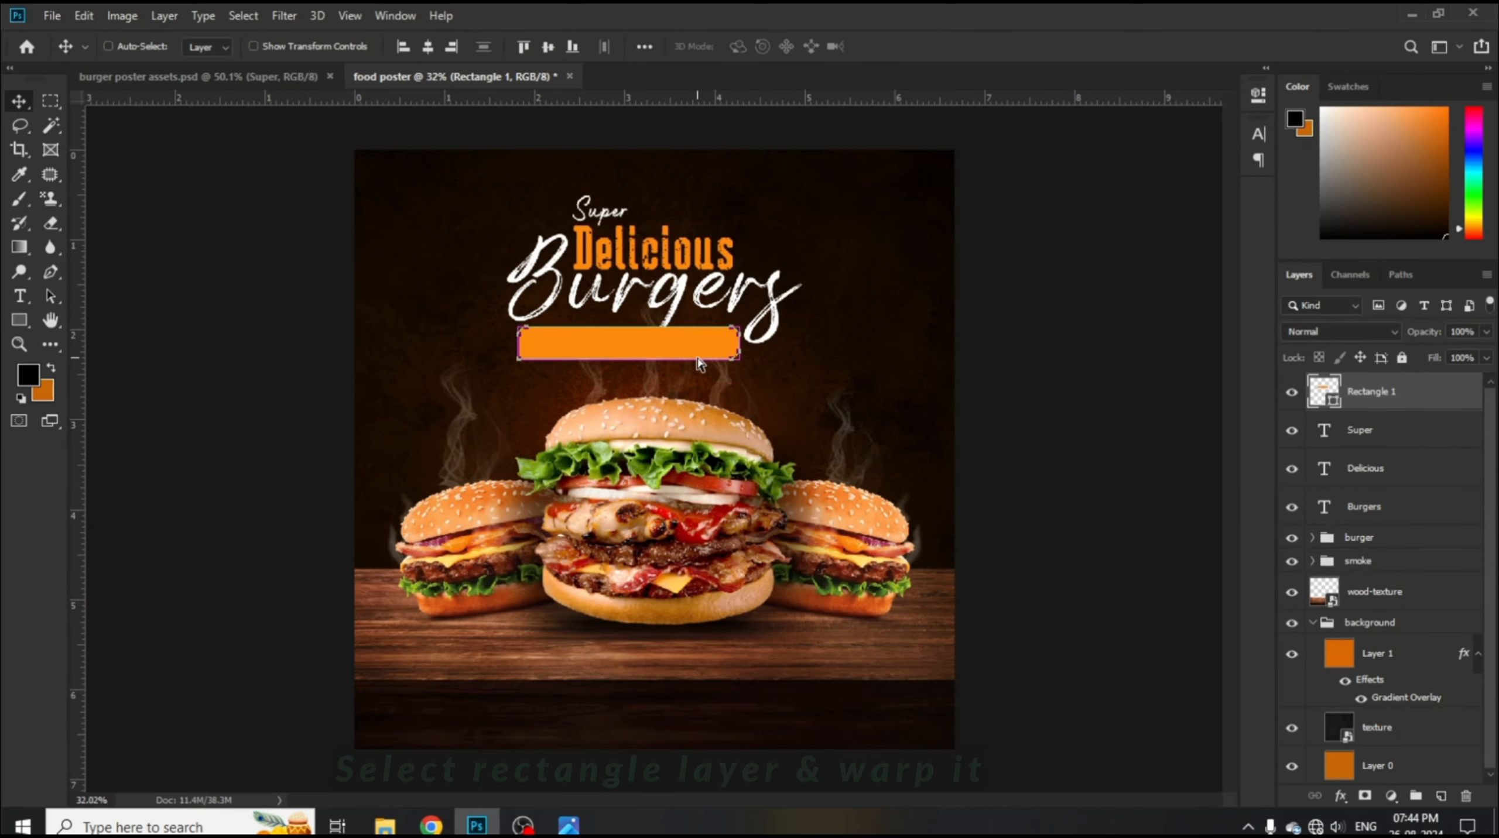
pyautogui.click(712, 46)
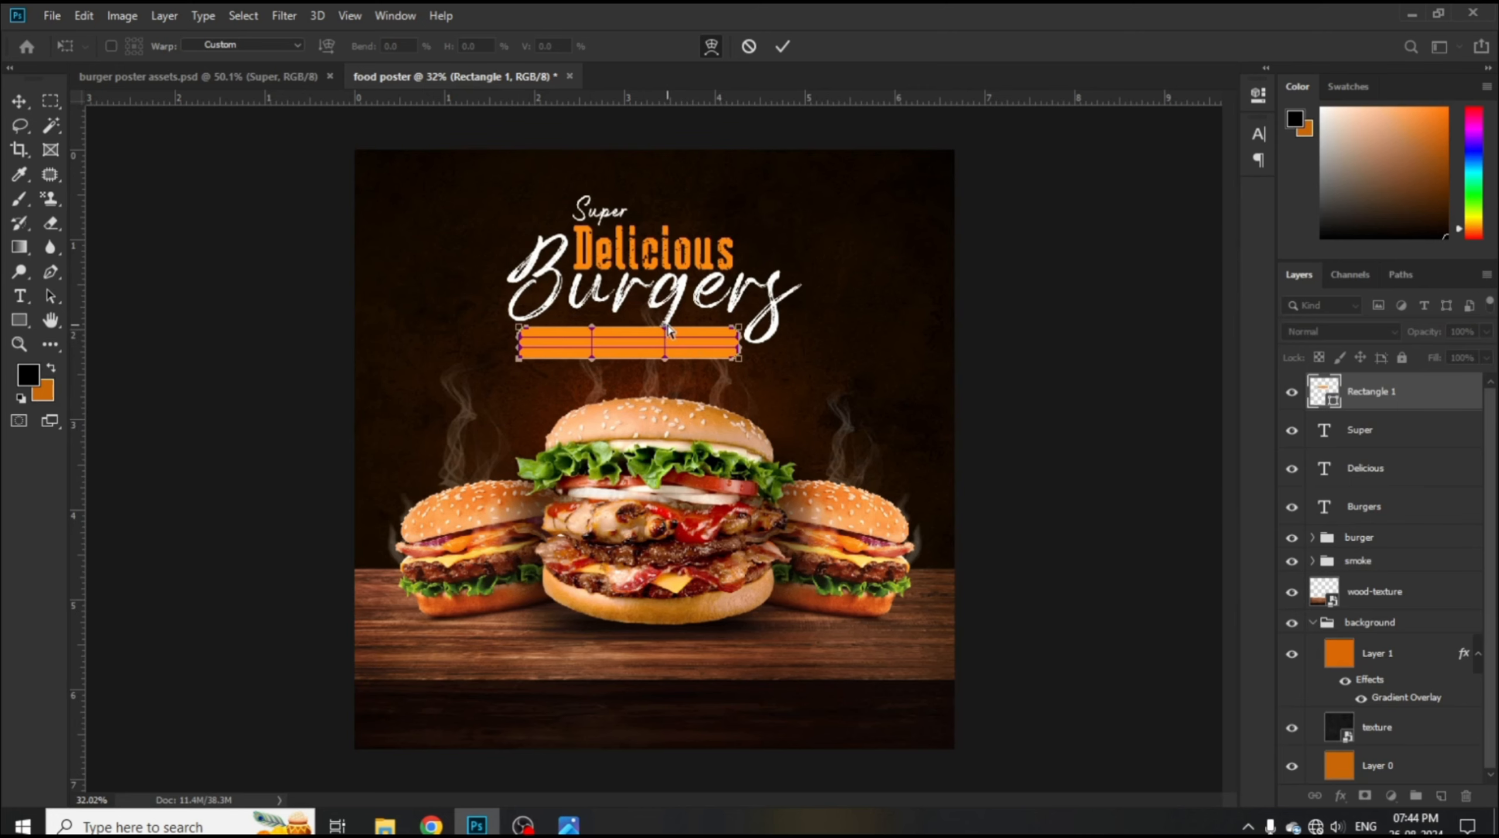
pyautogui.moveTo(667, 333); pyautogui.dragTo(668, 321)
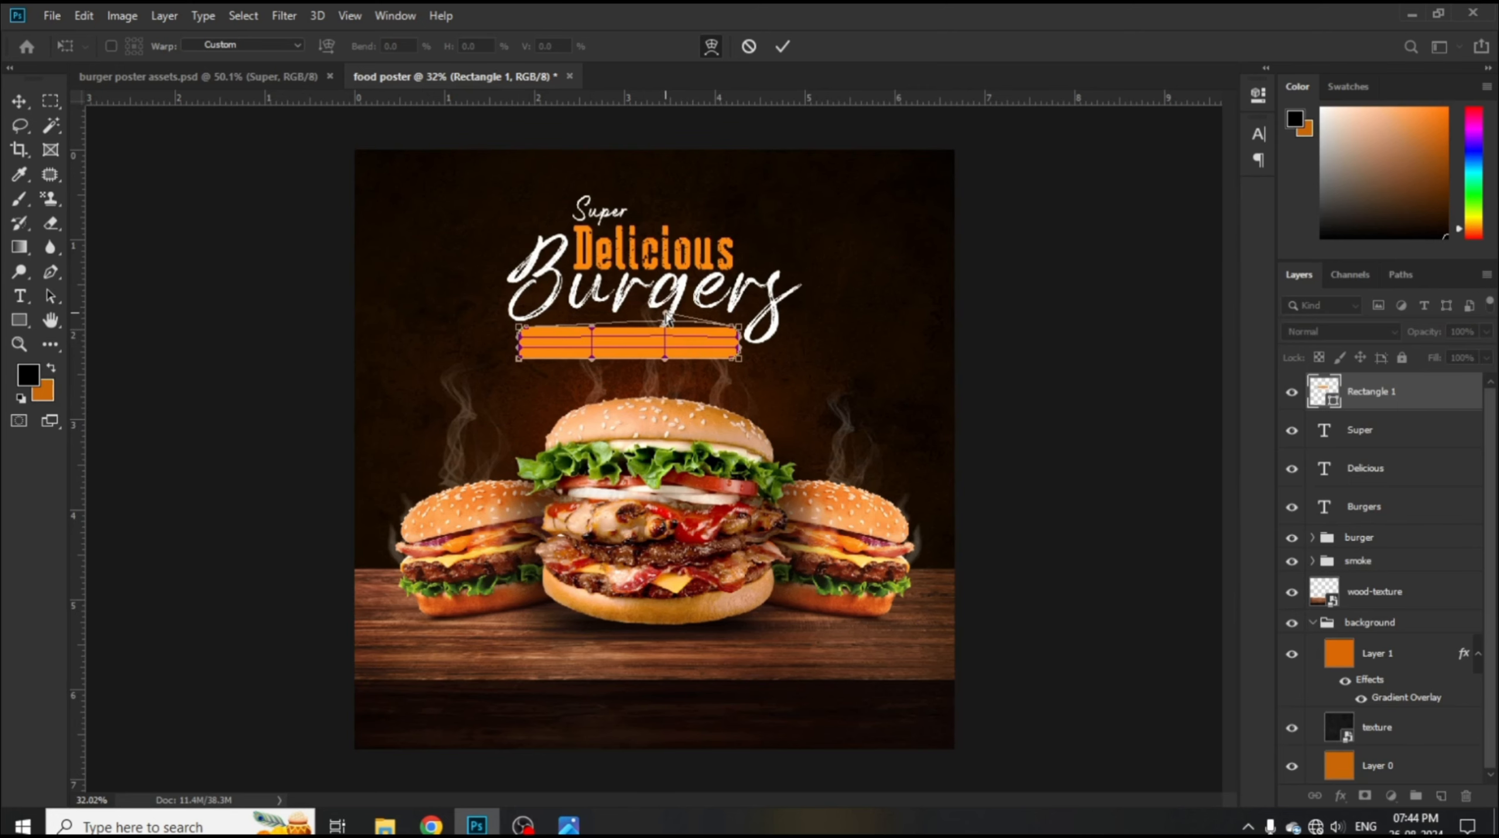
pyautogui.scroll(5, 621, 298)
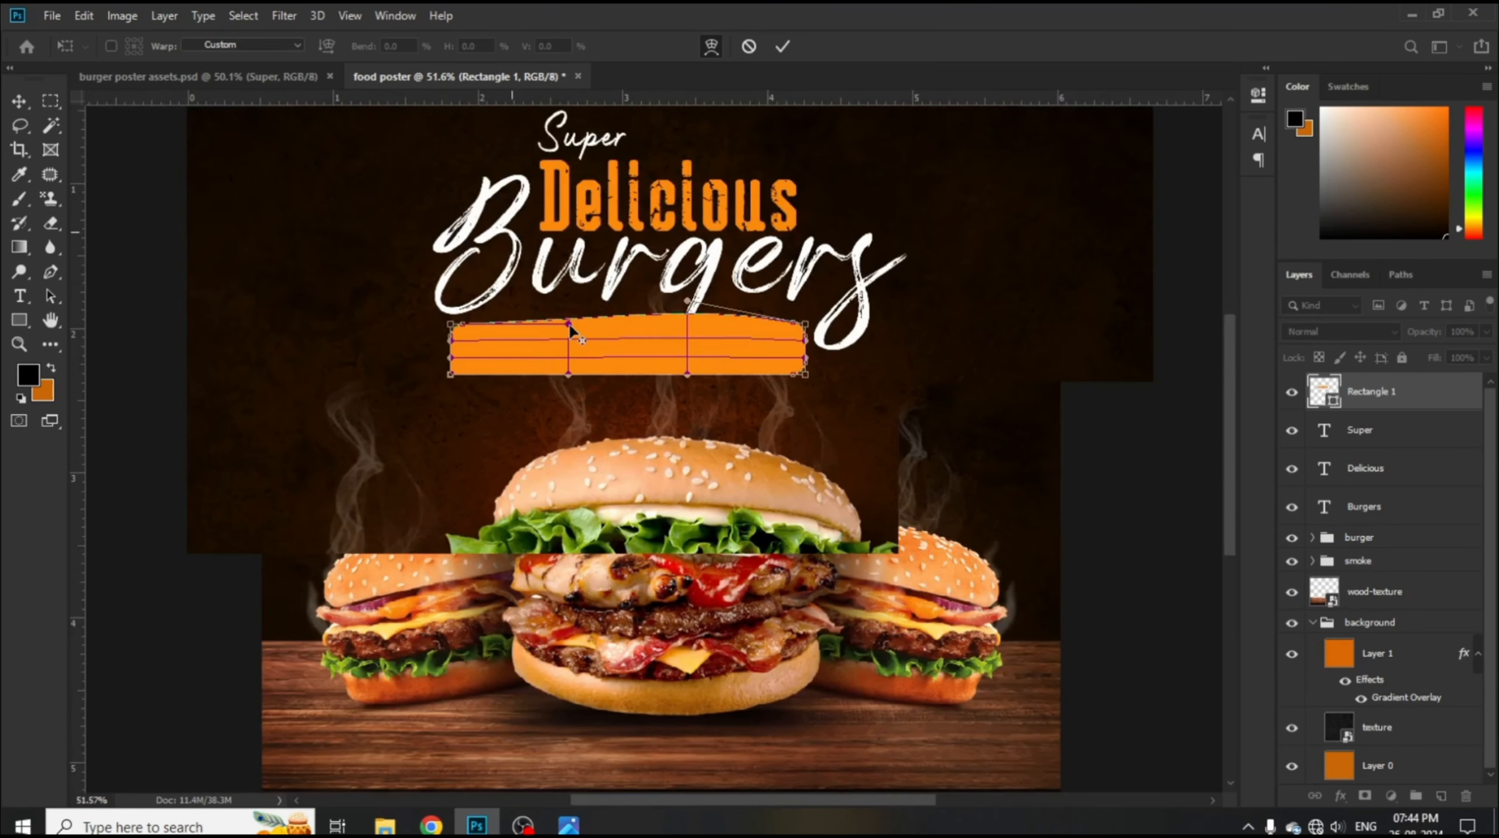
pyautogui.moveTo(570, 327); pyautogui.dragTo(569, 300)
pyautogui.moveTo(688, 374); pyautogui.dragTo(689, 357)
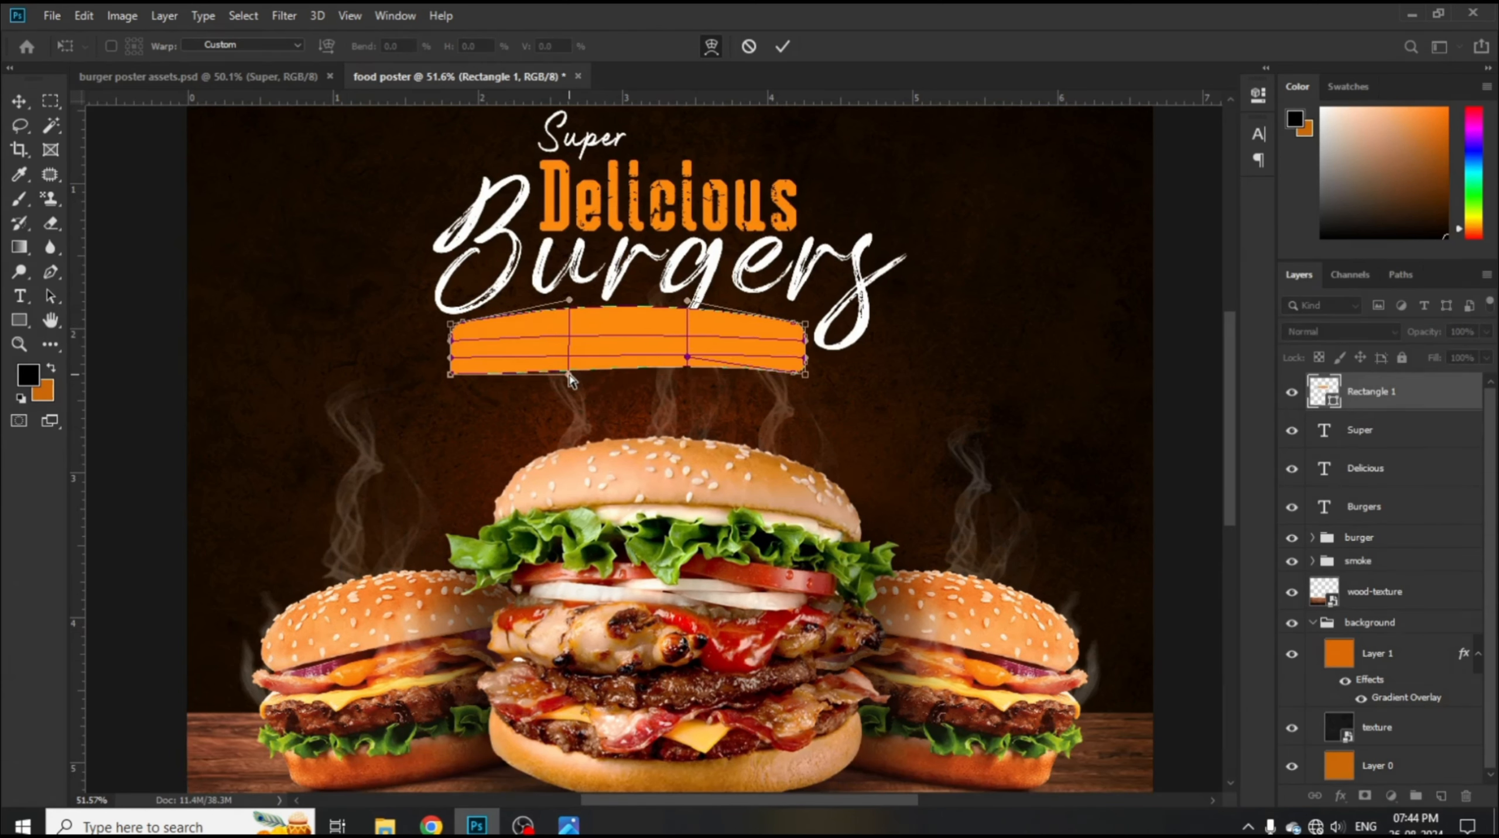
pyautogui.moveTo(569, 374); pyautogui.dragTo(569, 361)
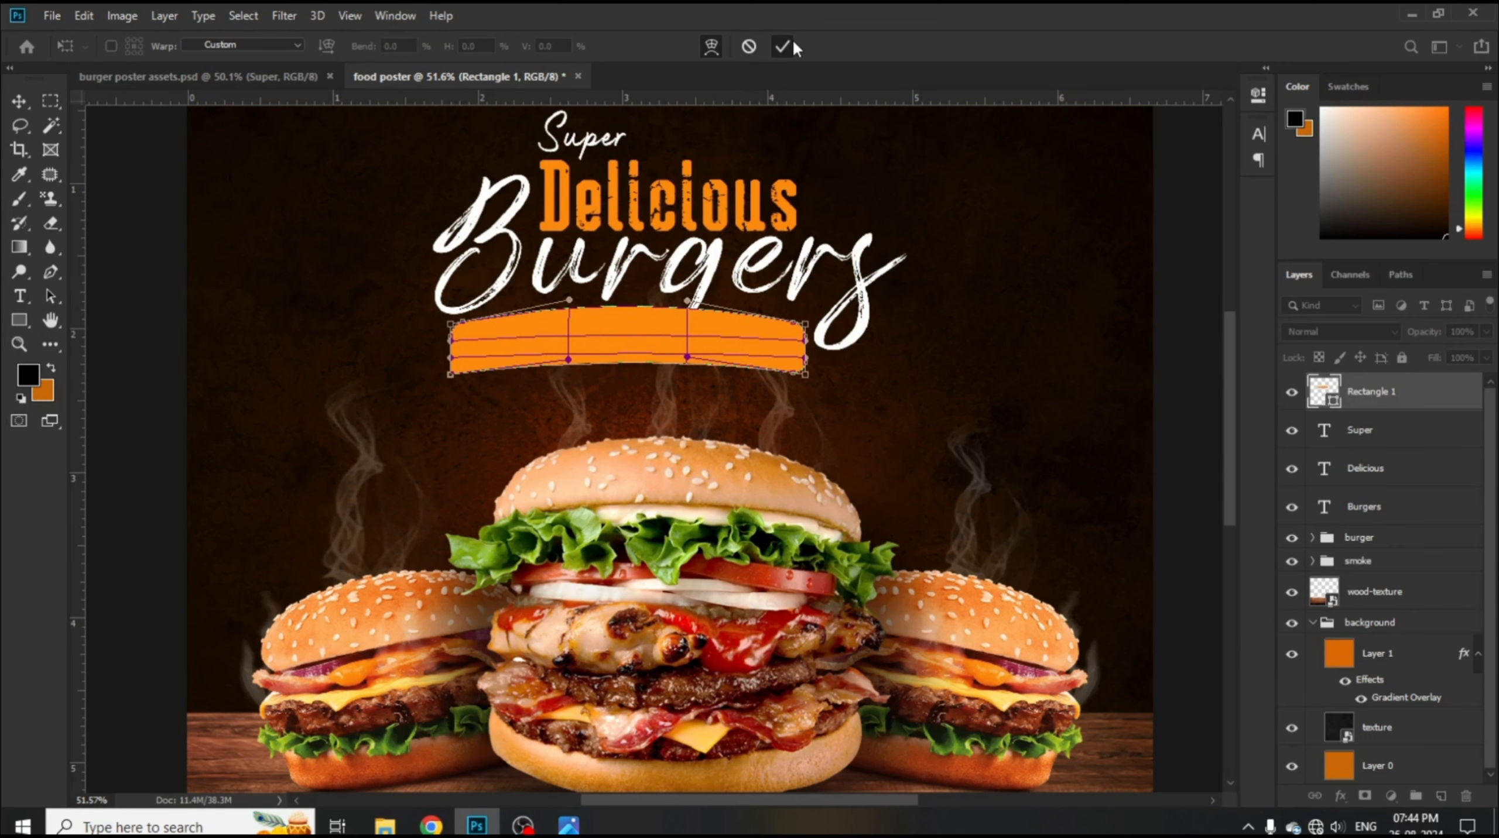
pyautogui.click(790, 45)
# - Transform the arched orange shape, rotating it to about -3.47° and positioning it just under "Burgers"
pyautogui.click(684, 318)
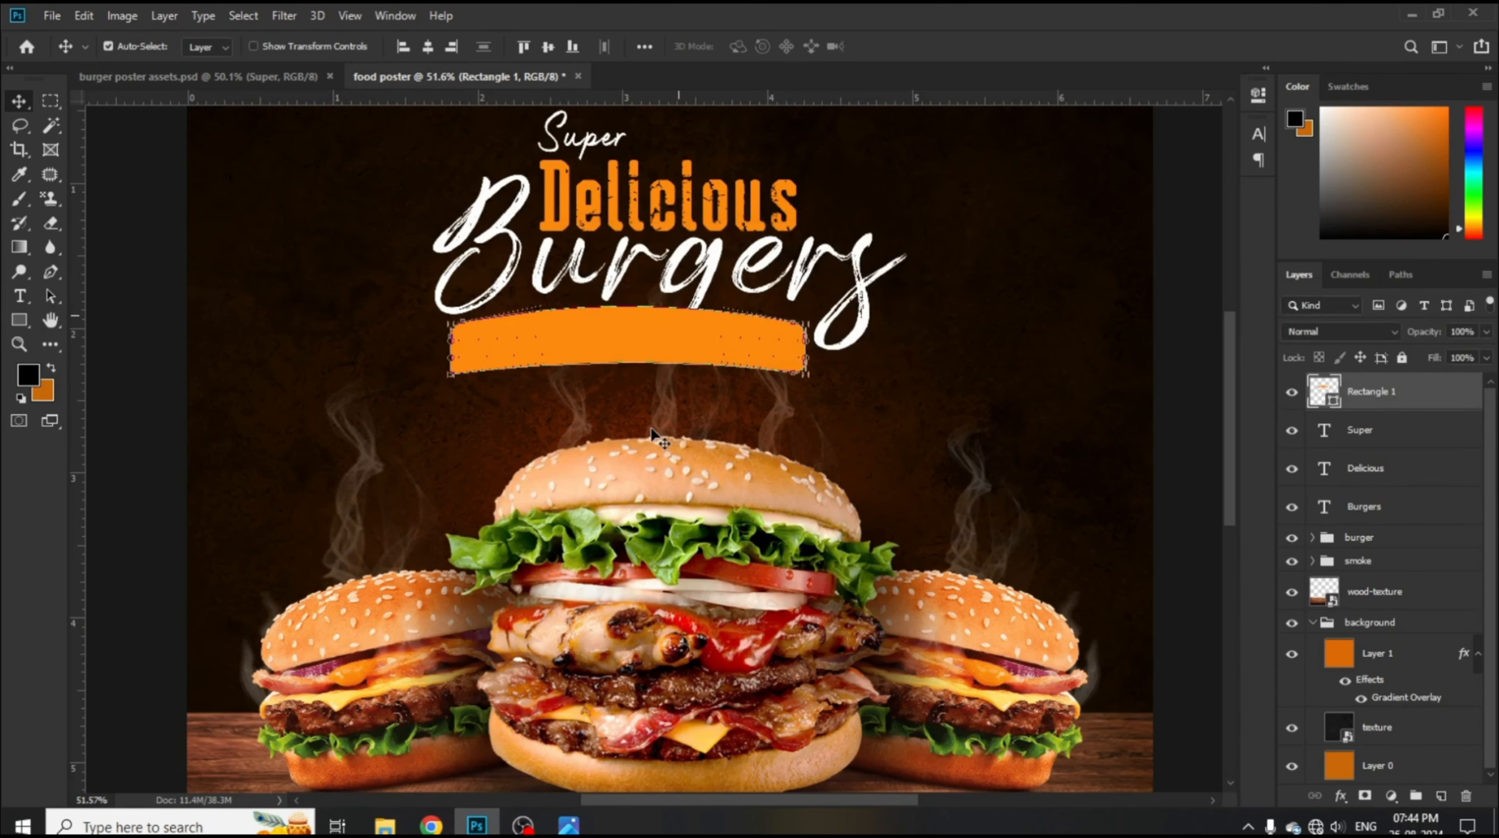
pyautogui.scroll(-1, 707, 350)
pyautogui.hotkey('ctrl', 't')
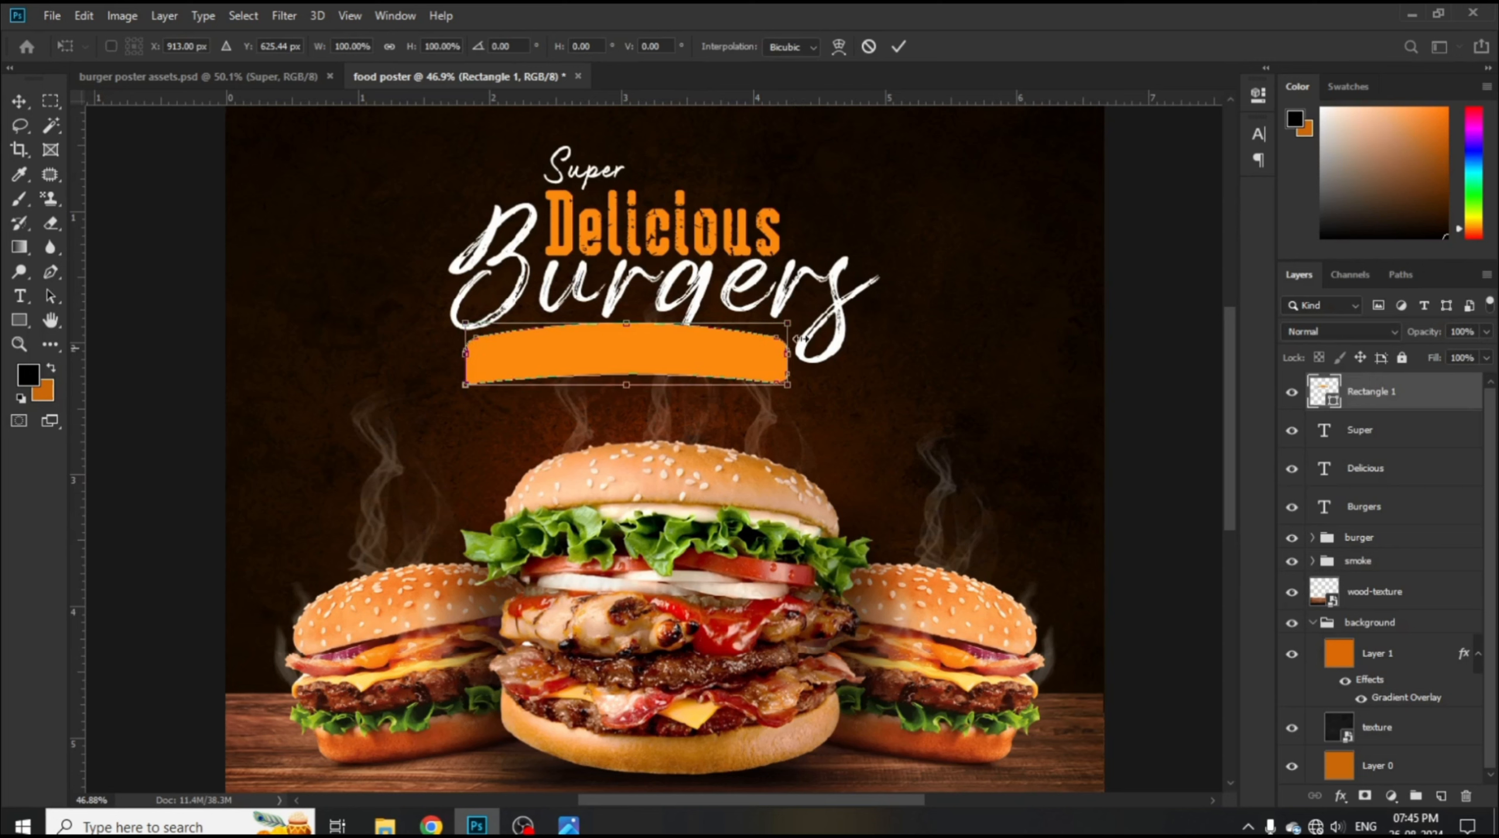
pyautogui.moveTo(798, 305); pyautogui.dragTo(792, 288)
pyautogui.scroll(6, 619, 299)
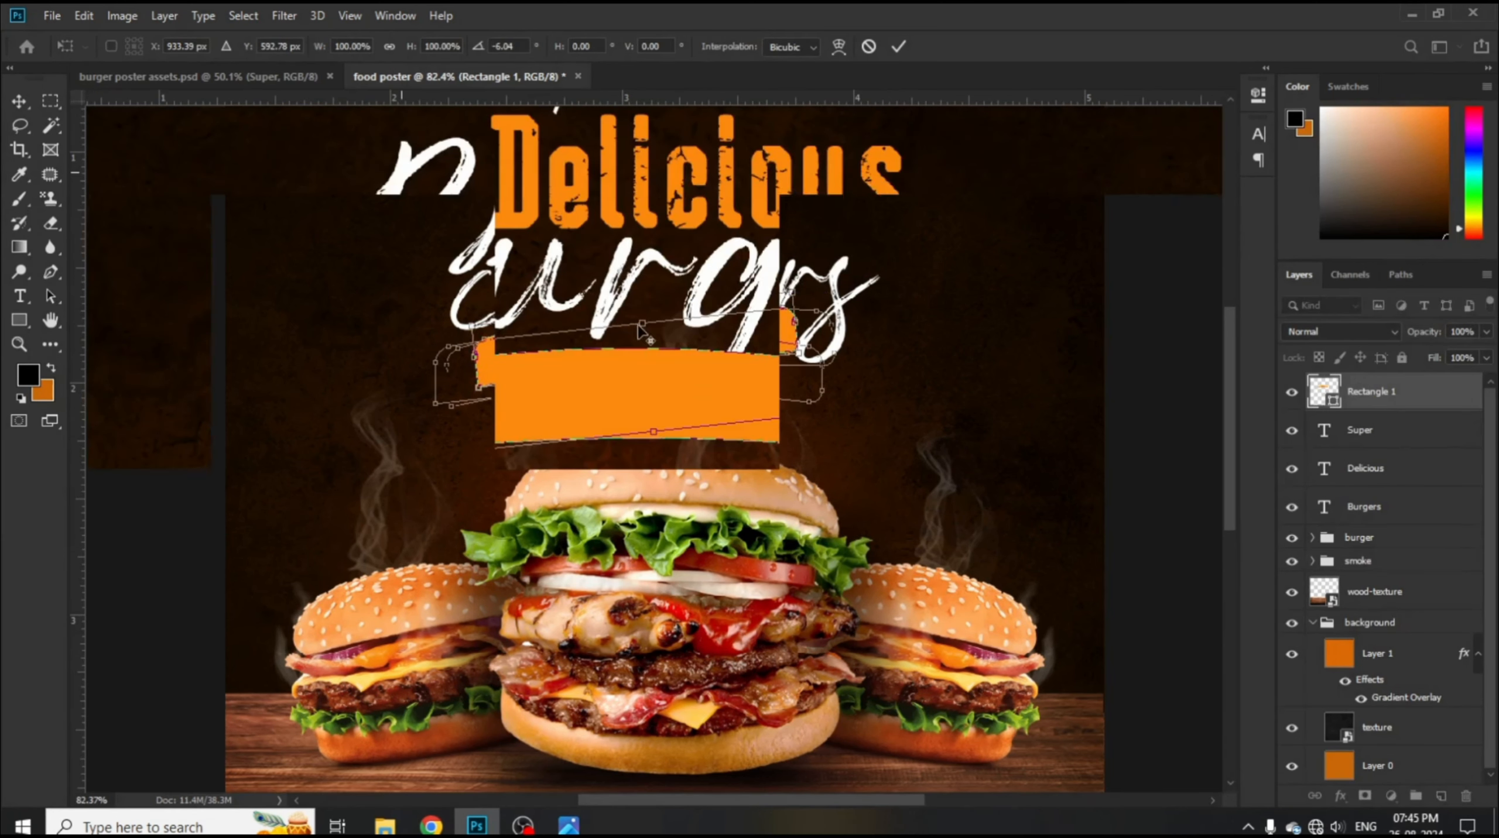
pyautogui.moveTo(694, 386); pyautogui.dragTo(669, 398)
pyautogui.moveTo(907, 288); pyautogui.dragTo(961, 276)
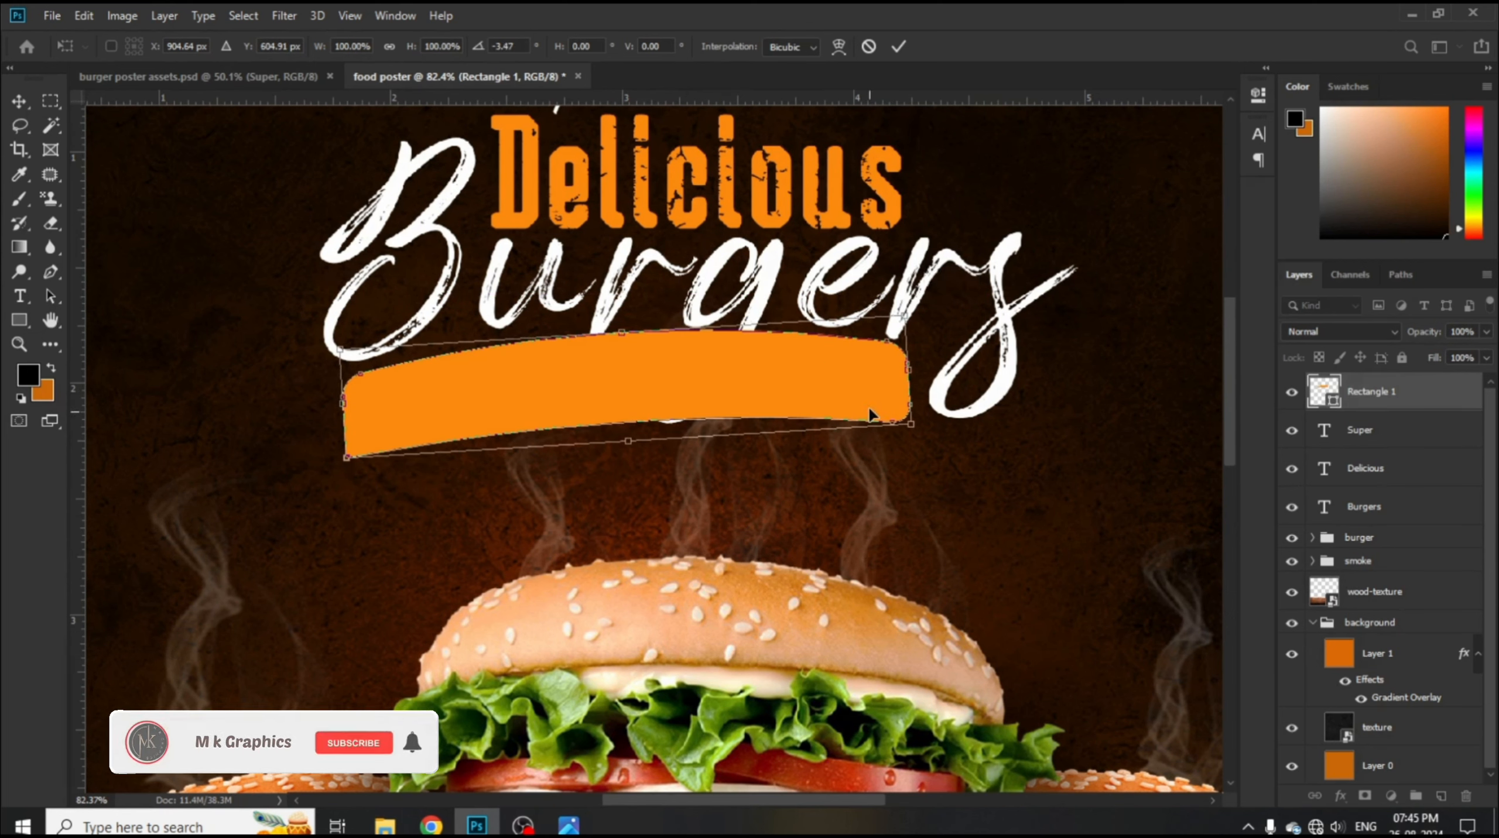
# - Reduce the orange shape's height to about 83.94% and nudge it slightly down below the title
pyautogui.moveTo(632, 451); pyautogui.dragTo(632, 427)
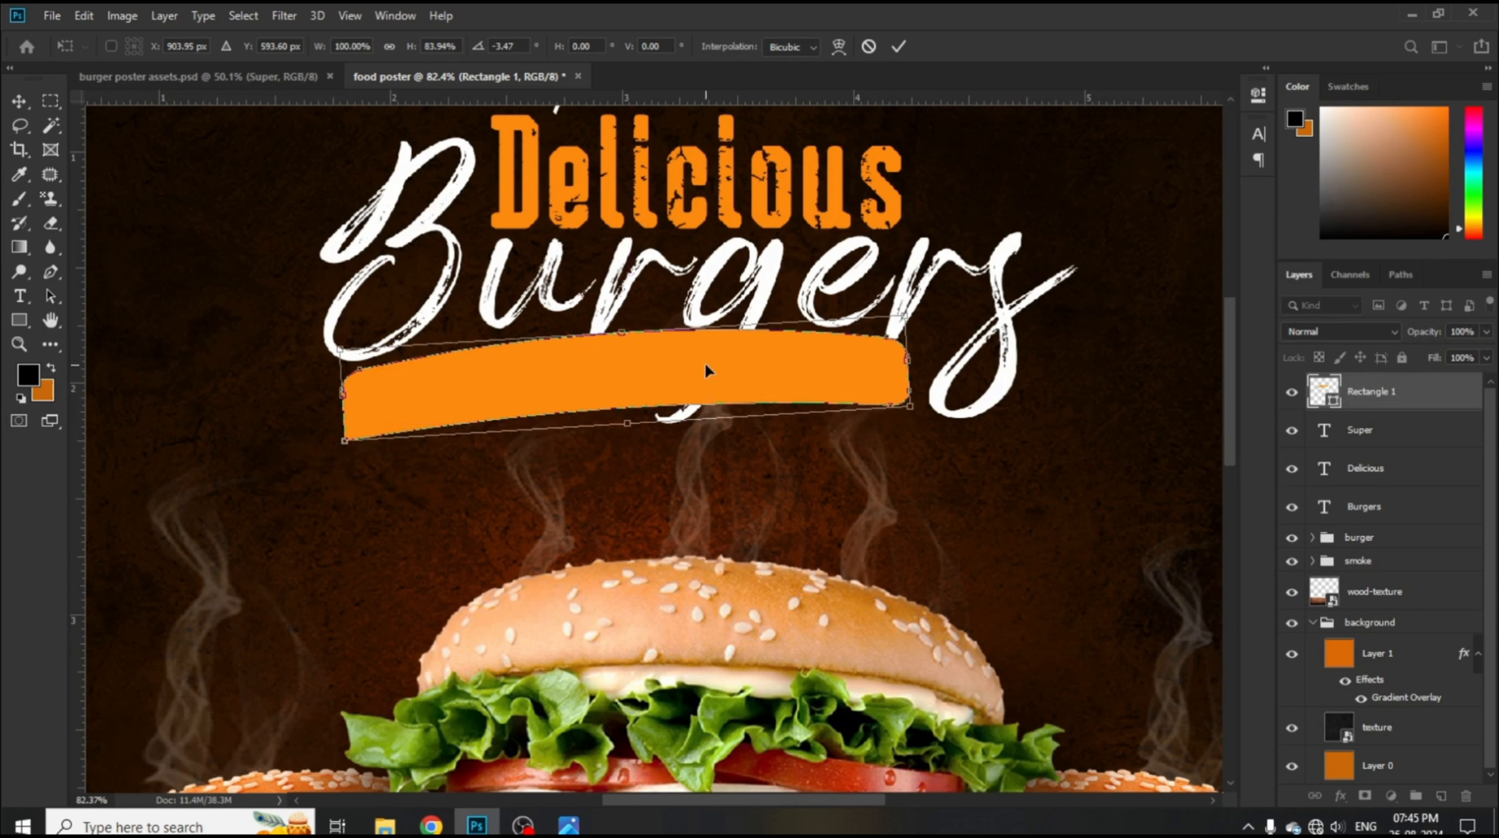
pyautogui.moveTo(705, 363); pyautogui.dragTo(706, 370)
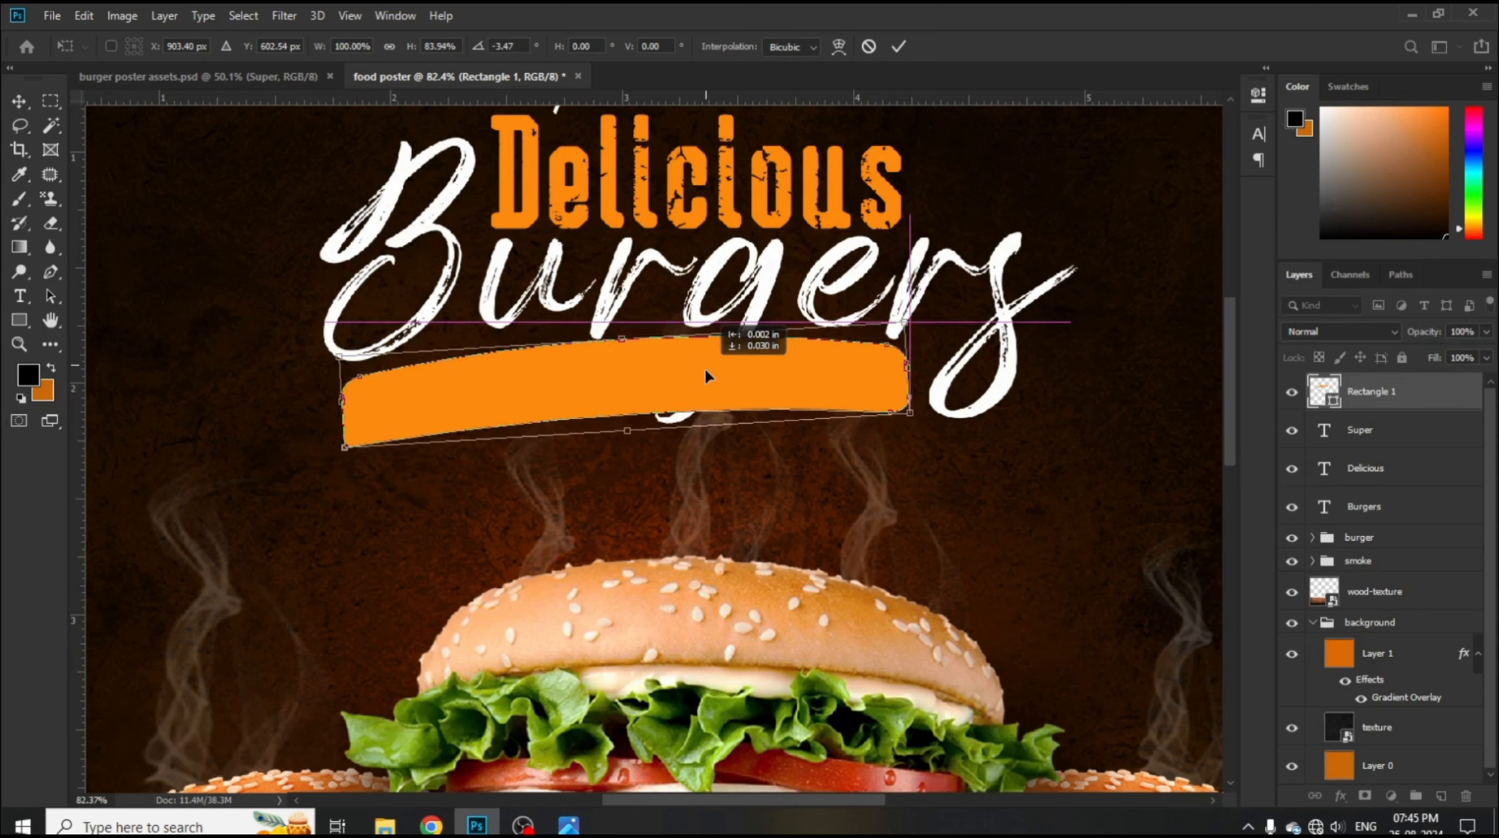
pyautogui.click(899, 47)
# - Add a white 42 pt text line reading "TODAY'S BEST EAL" across the top of the poster
pyautogui.scroll(-5, 654, 444)
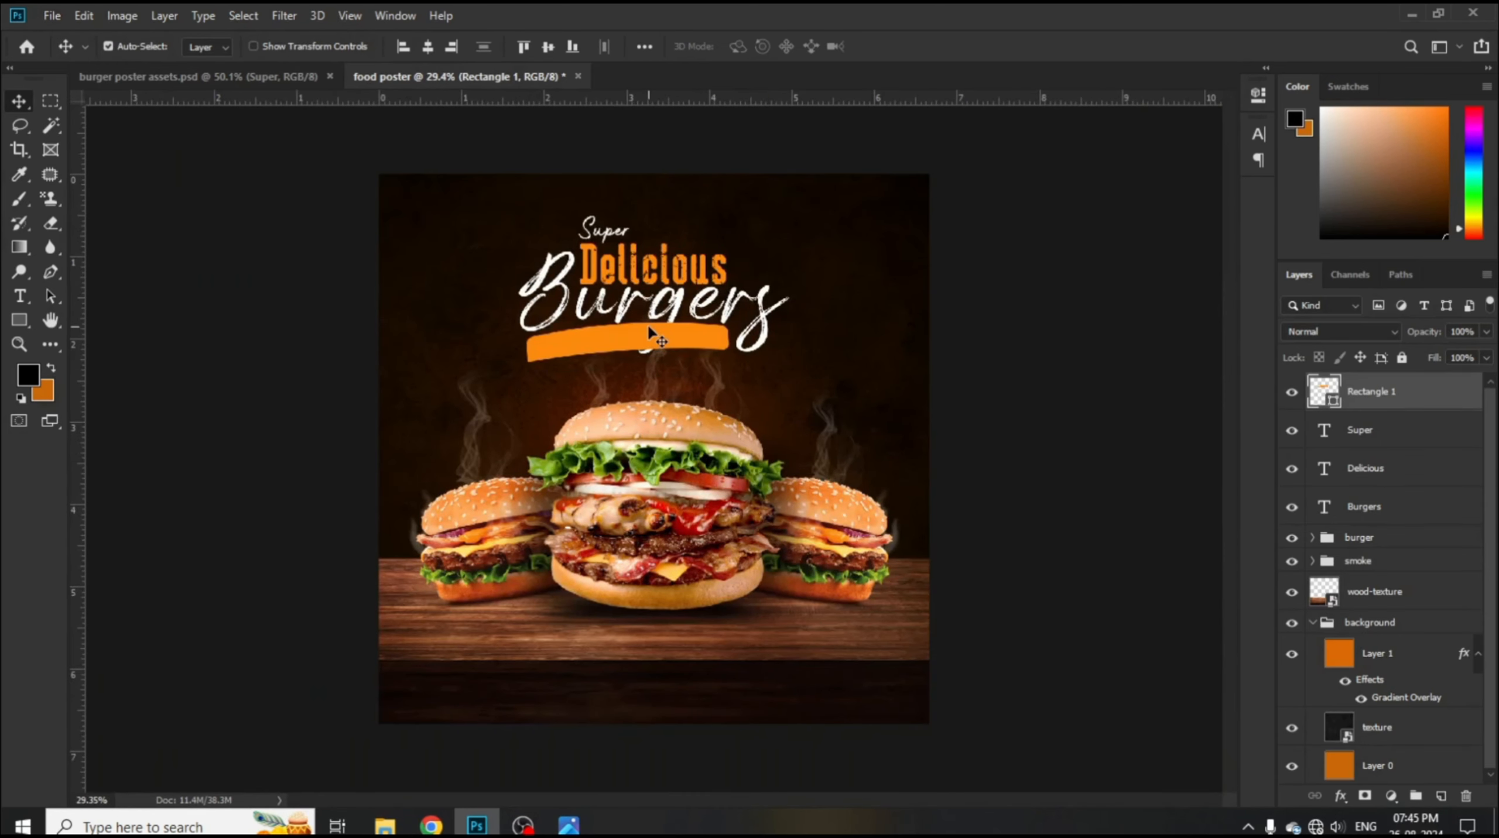
pyautogui.click(21, 296)
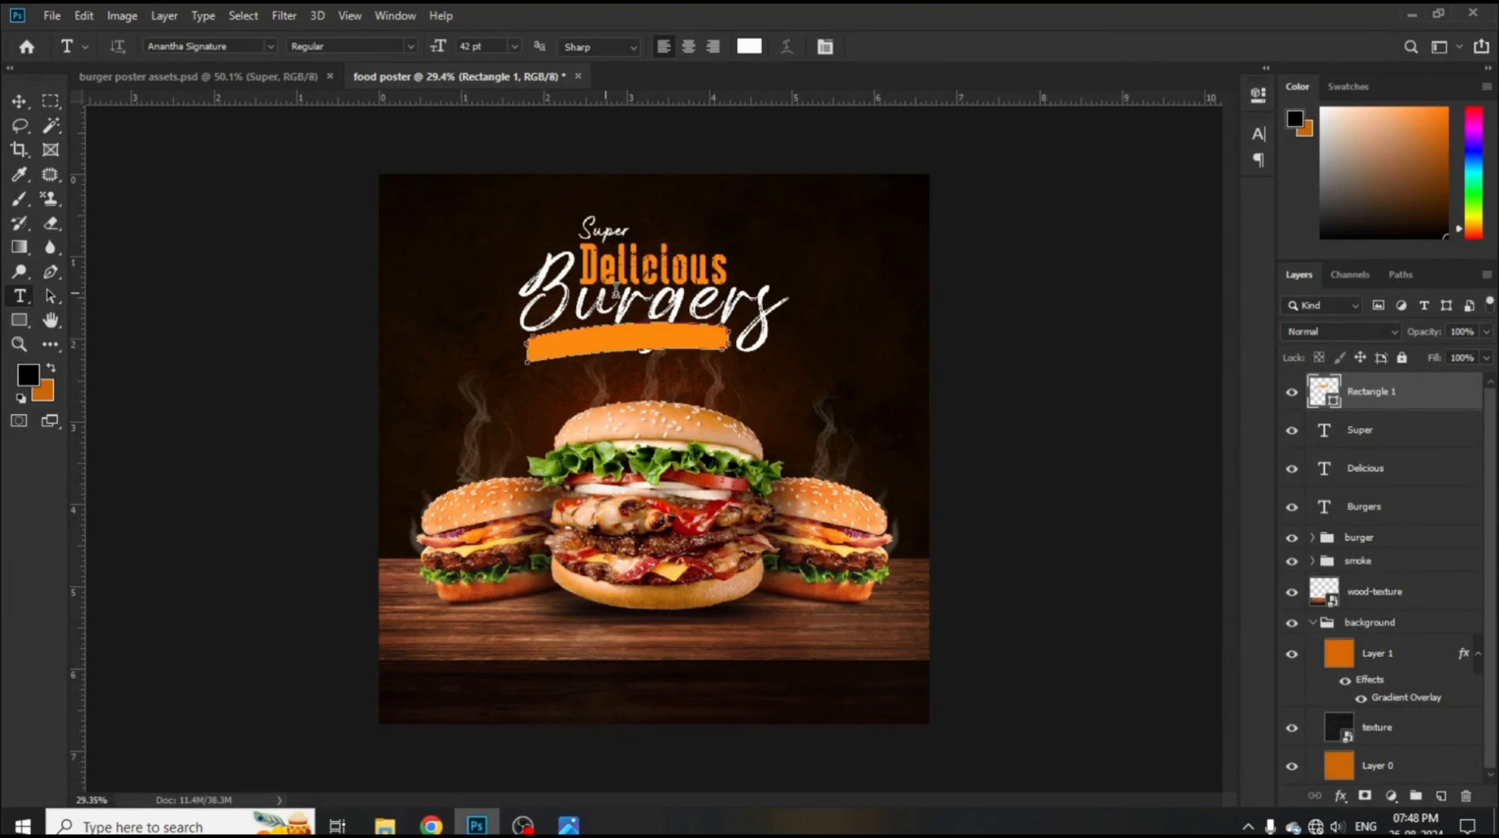
pyautogui.click(422, 235)
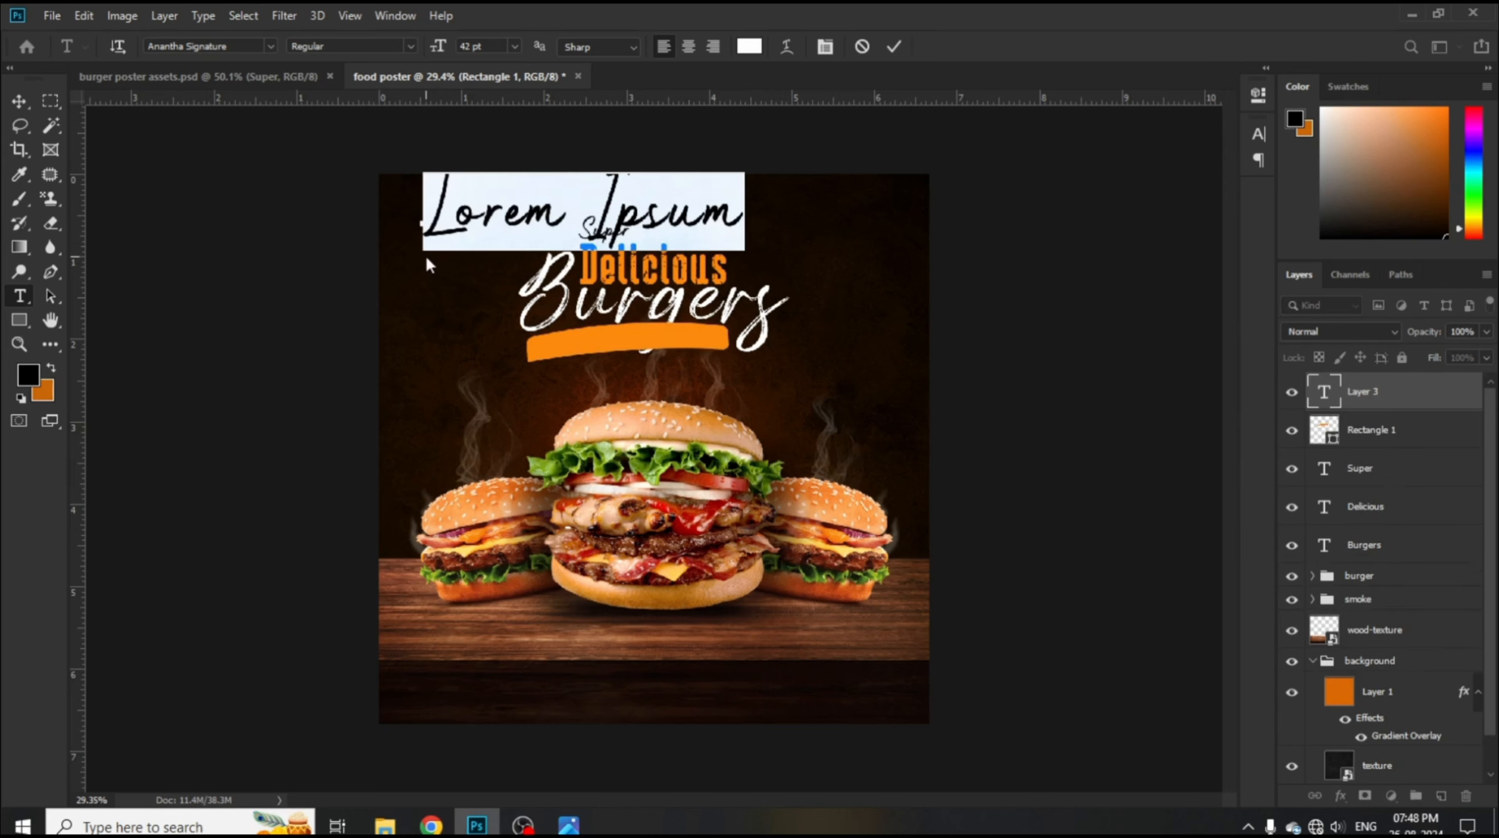
pyautogui.write('70')
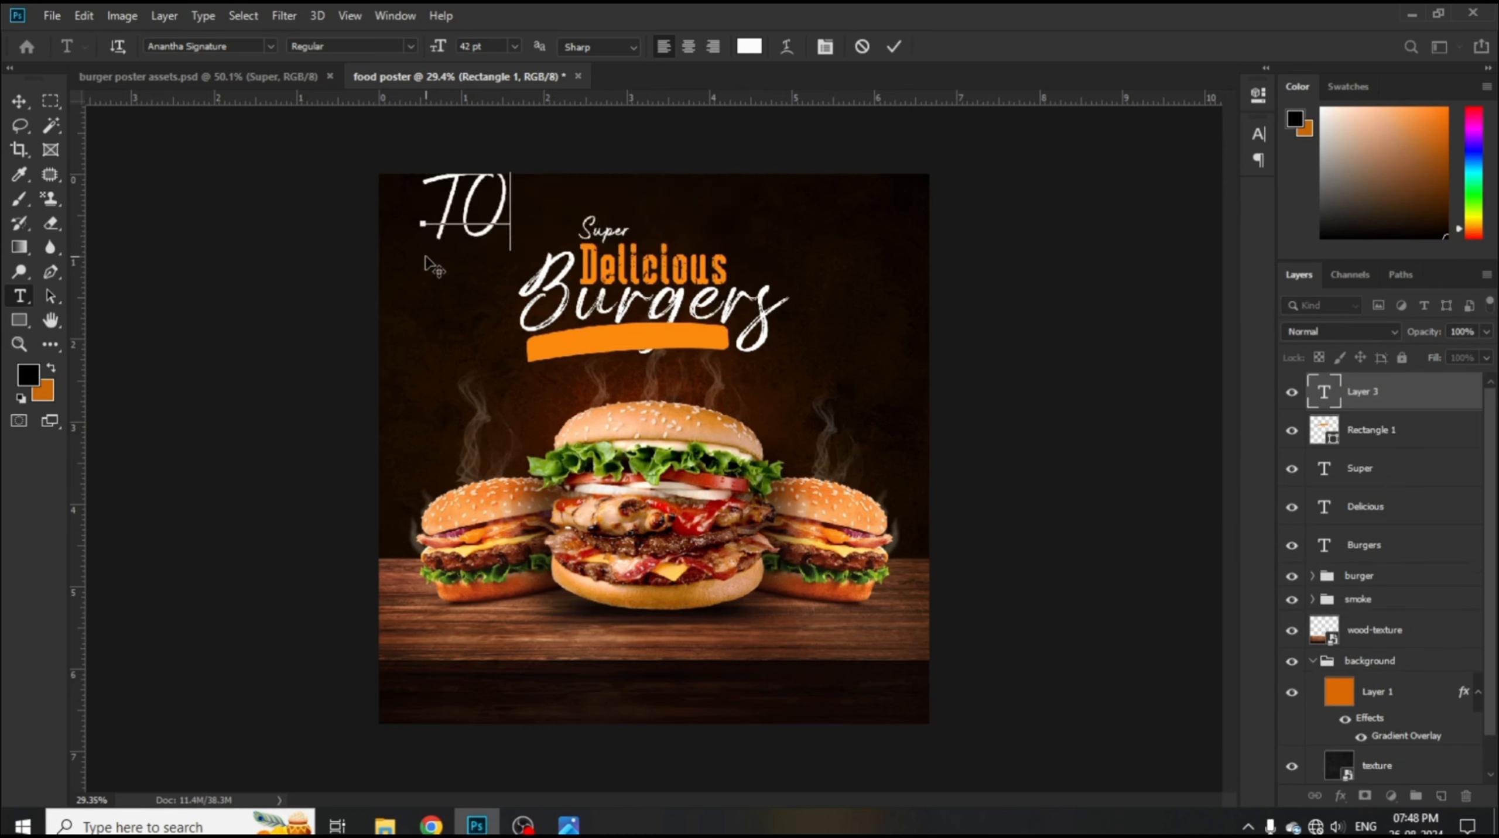
pyautogui.write('DA')
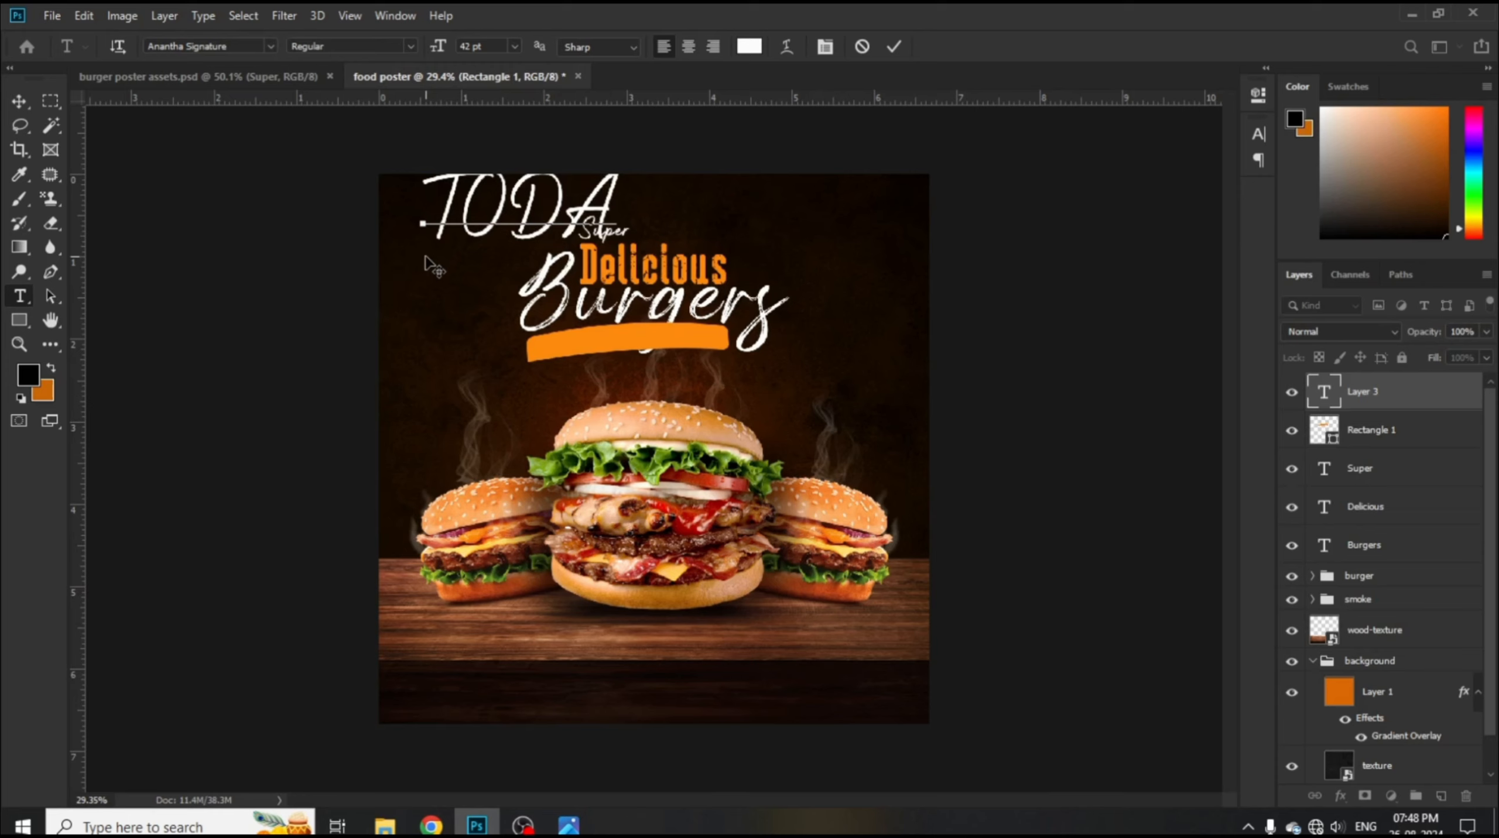
pyautogui.write("Y'S BEST")
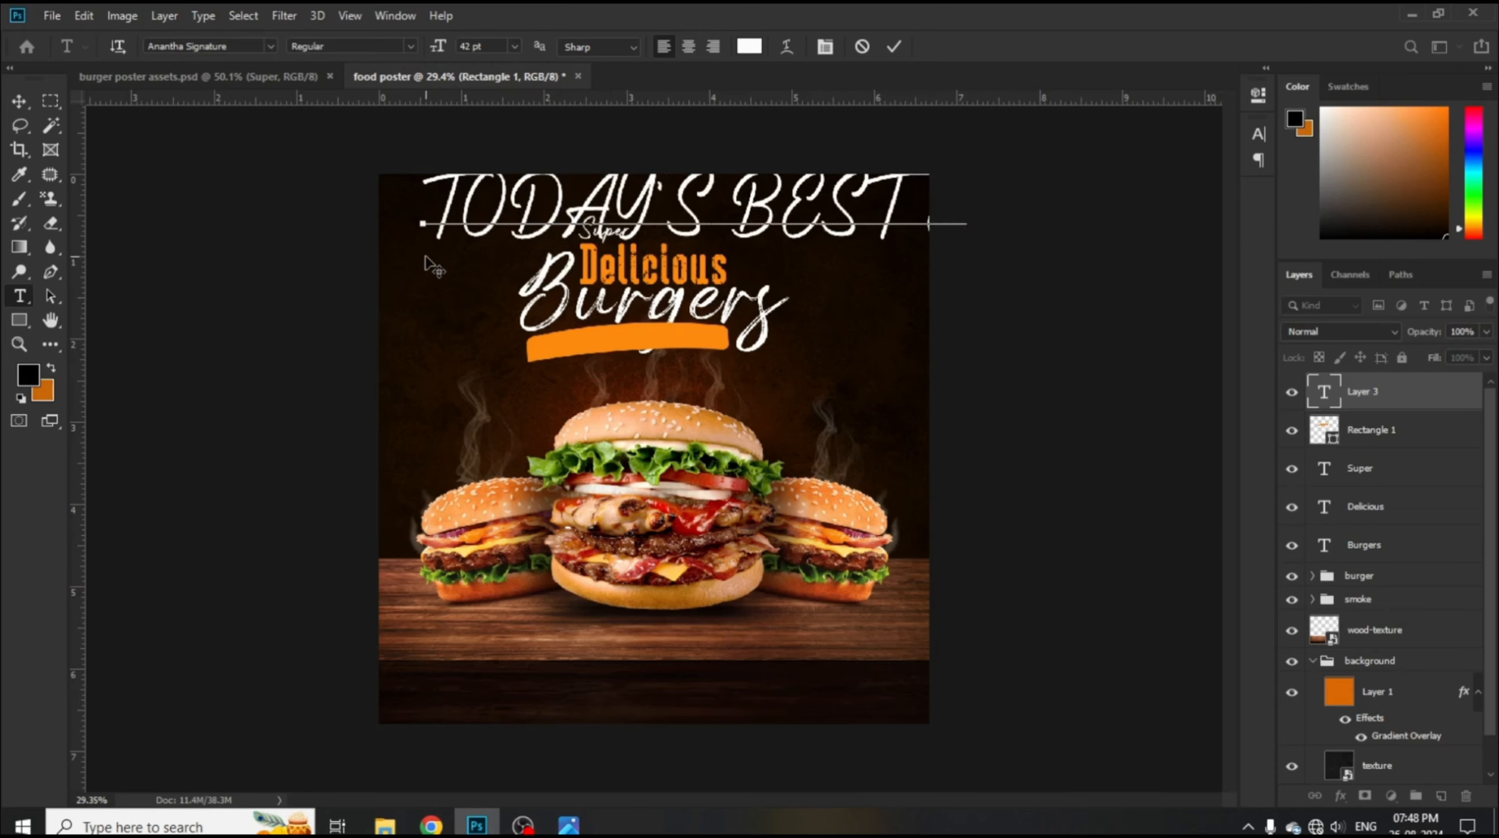
pyautogui.click(890, 54)
# - Scale the new text line down to about 24.68% around its centre
pyautogui.hotkey('ctrl', 't')
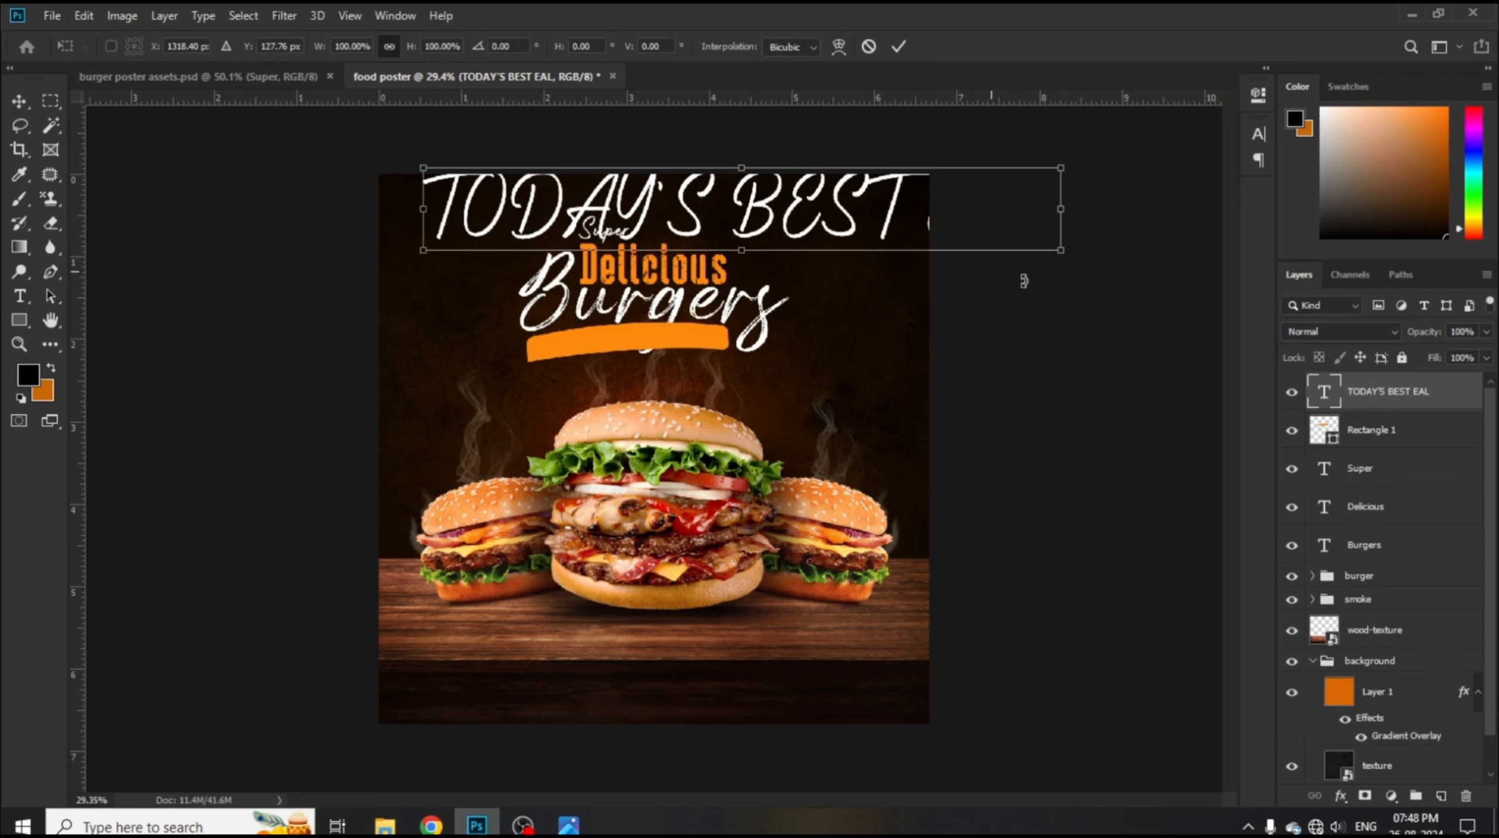
pyautogui.moveTo(1008, 247); pyautogui.dragTo(821, 244)
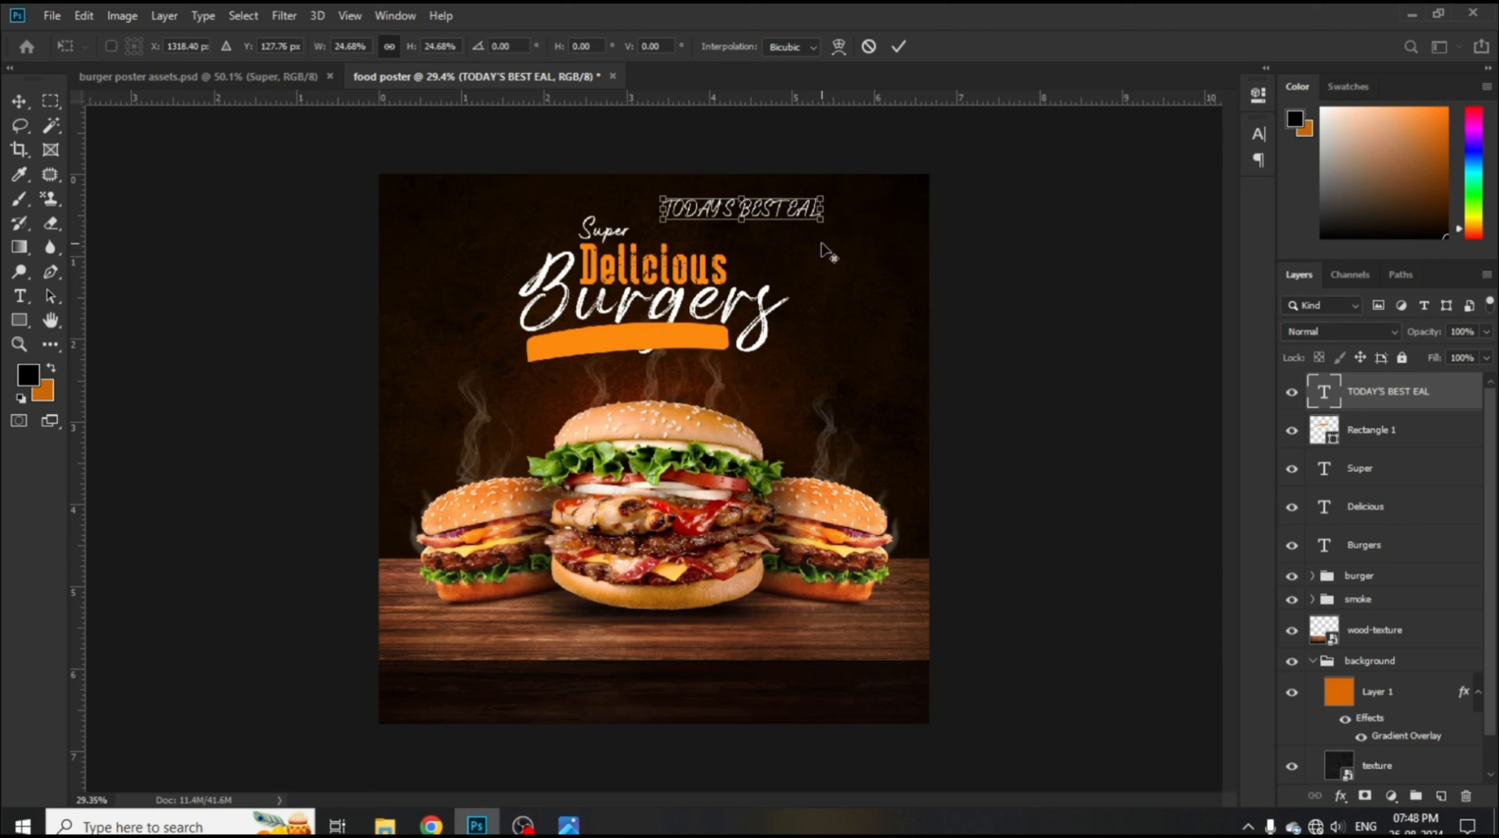
pyautogui.click(899, 46)
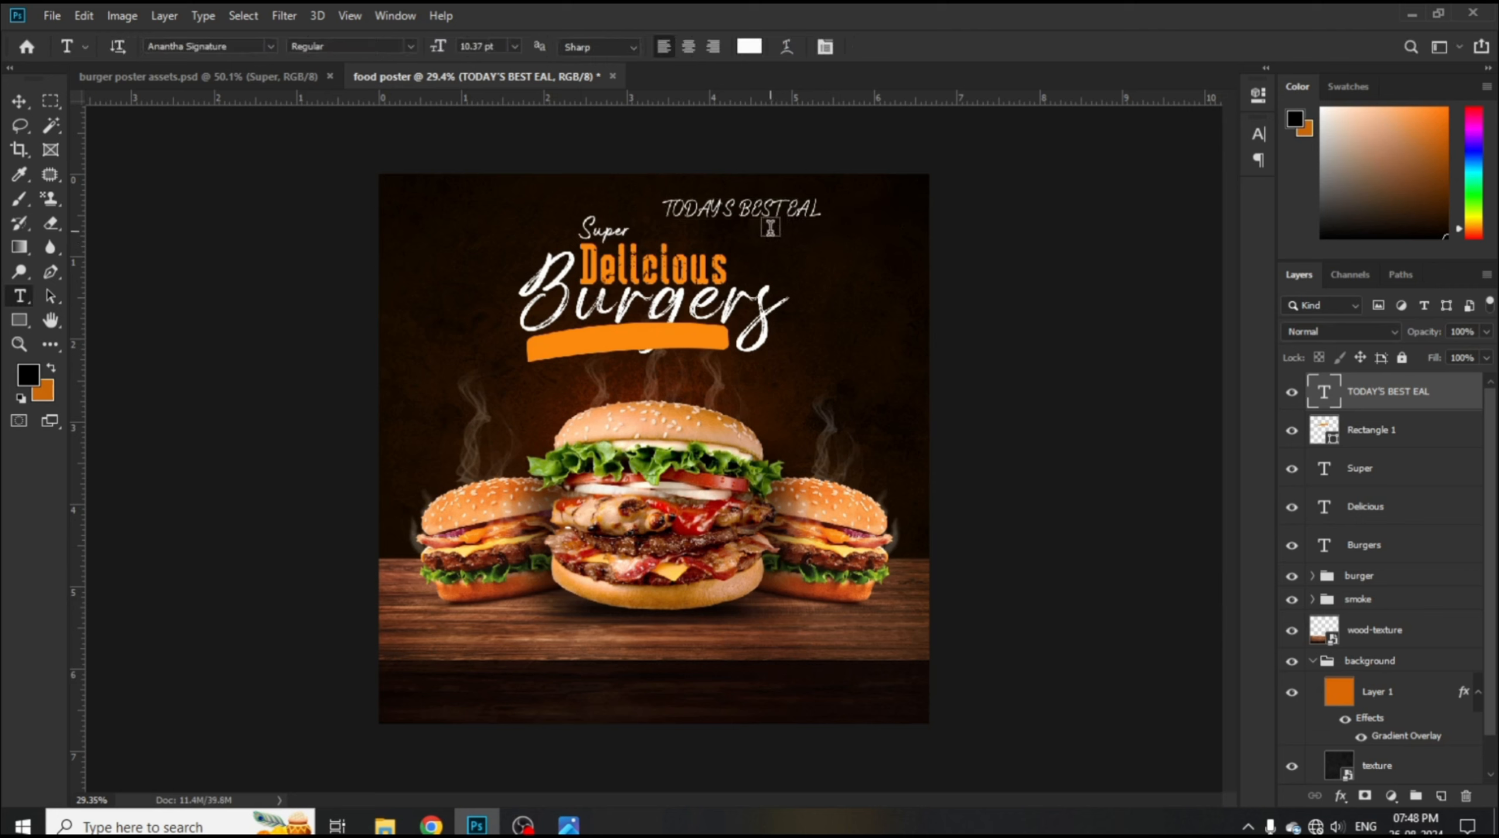
# - Correct the wording of the small text line to "TODAY'S BEST DEAL"
pyautogui.click(796, 211)
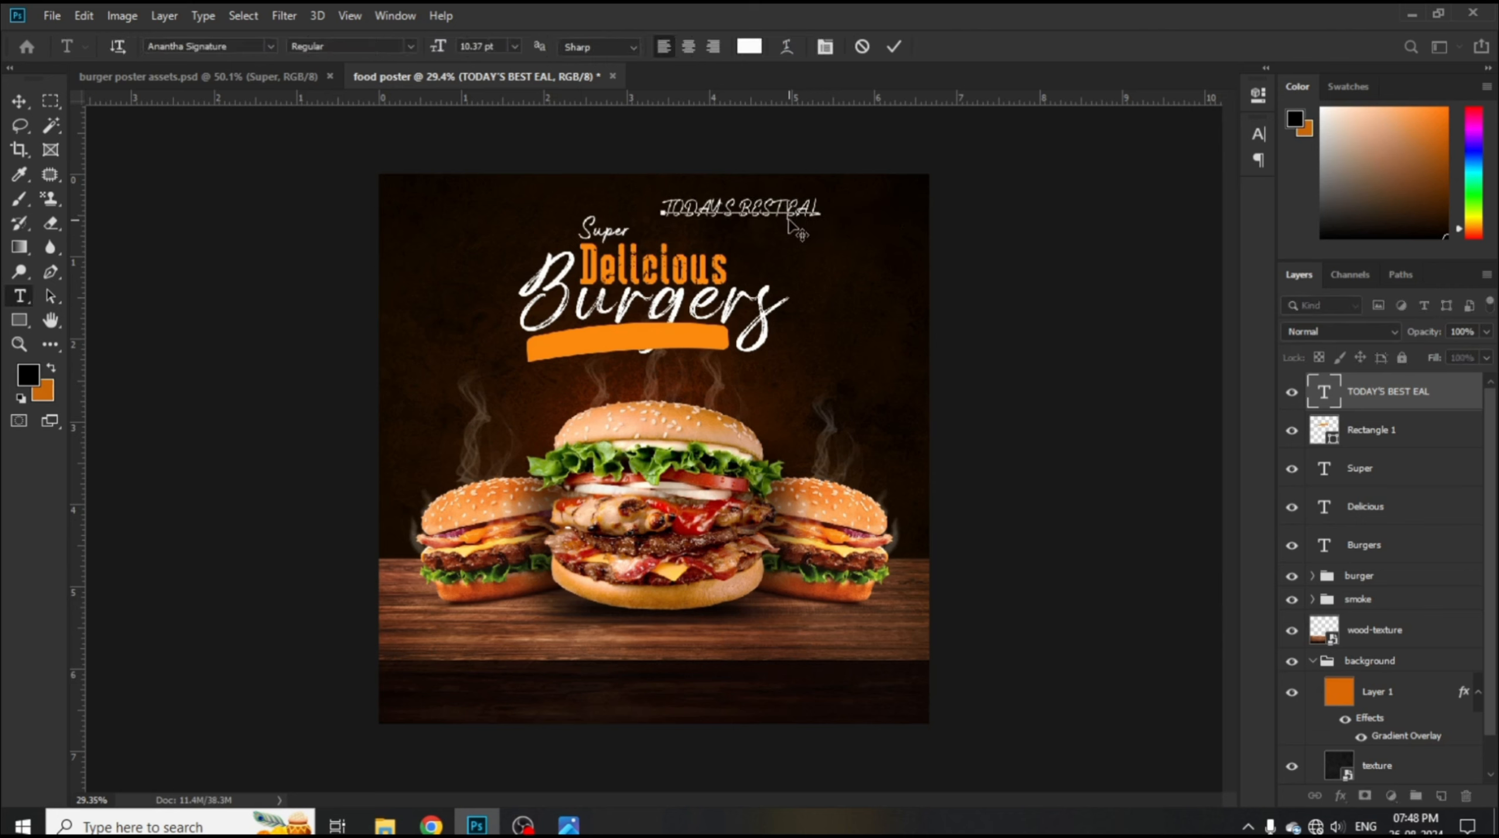
pyautogui.write('D')
pyautogui.click(894, 48)
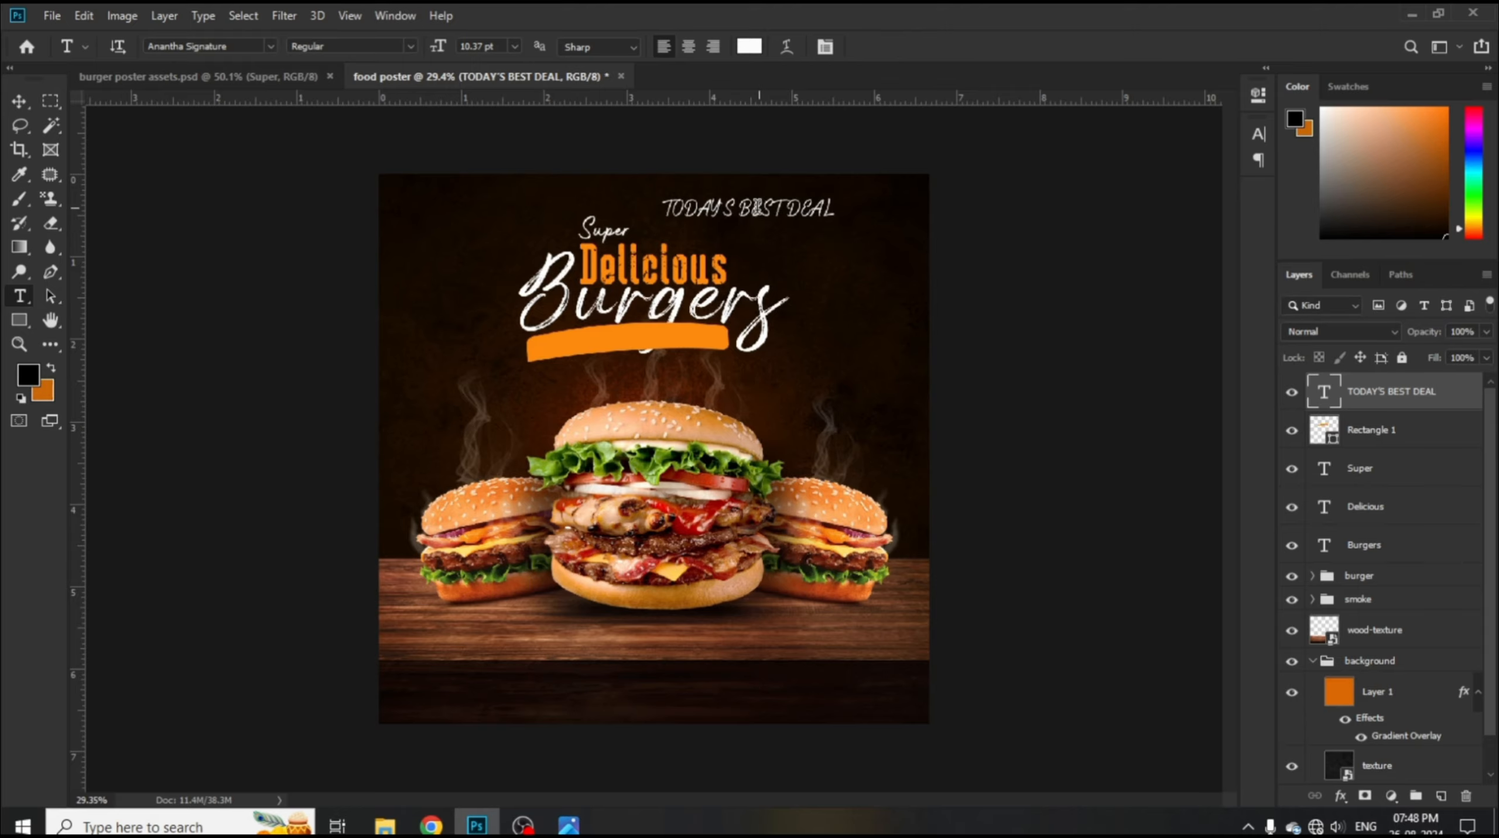
# - Change the font of the "TODAY'S BEST DEAL" text to The Poster King Regular
pyautogui.doubleClick(758, 209)
pyautogui.hotkey('ctrl', 'a')
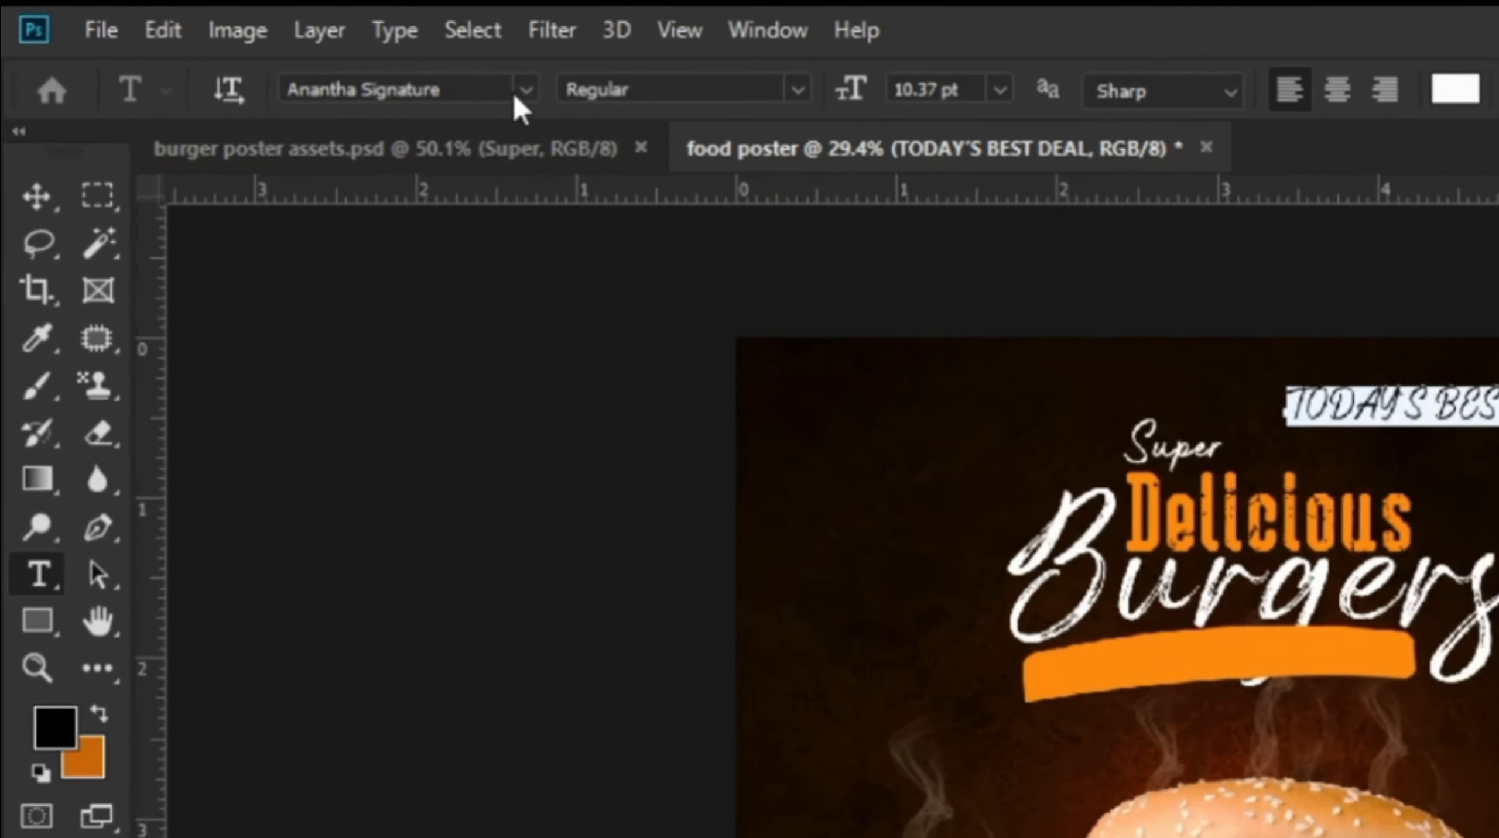
pyautogui.click(257, 47)
pyautogui.write('T')
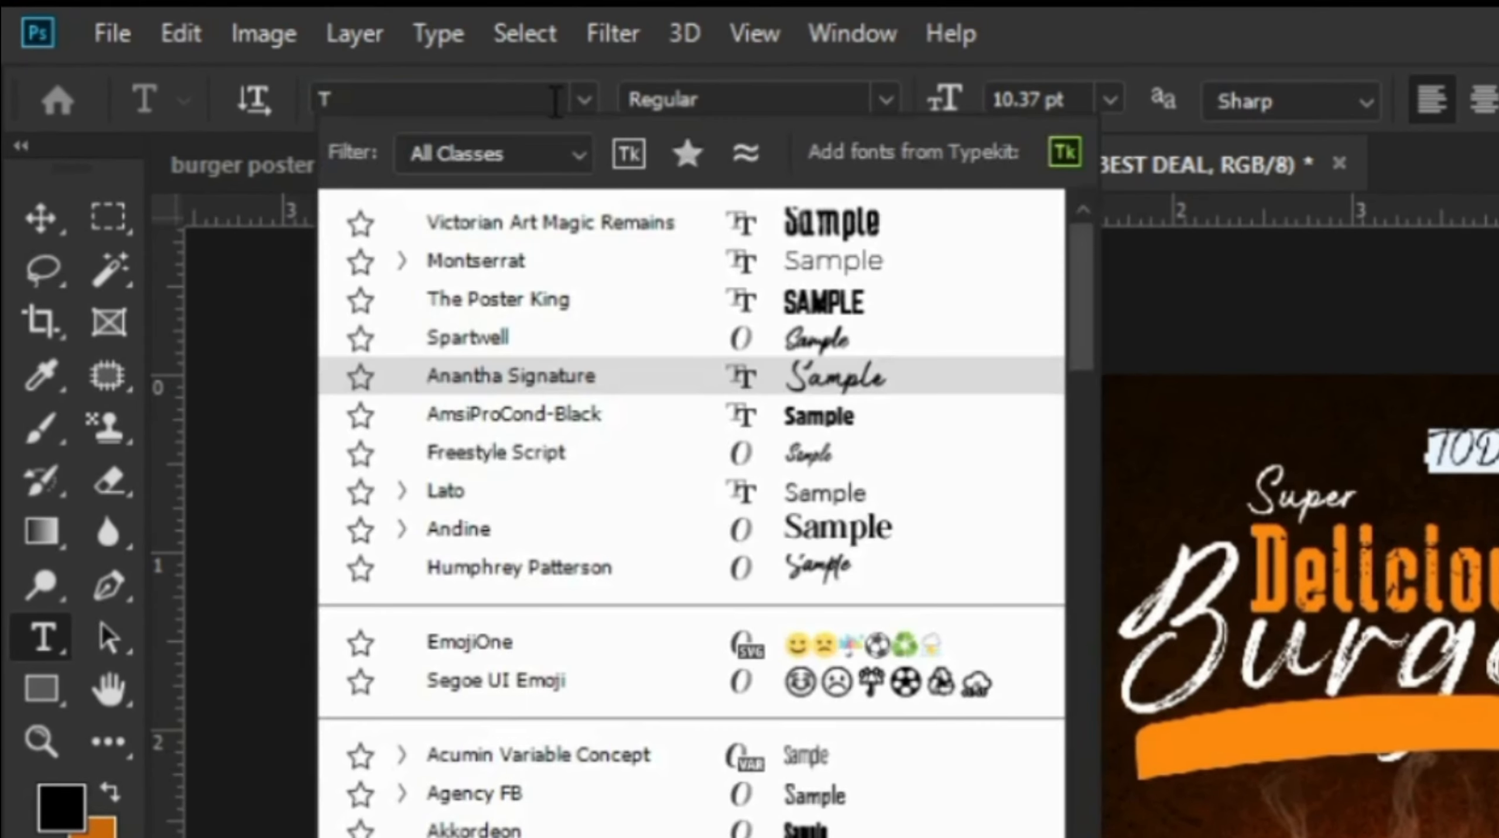
pyautogui.write('HE')
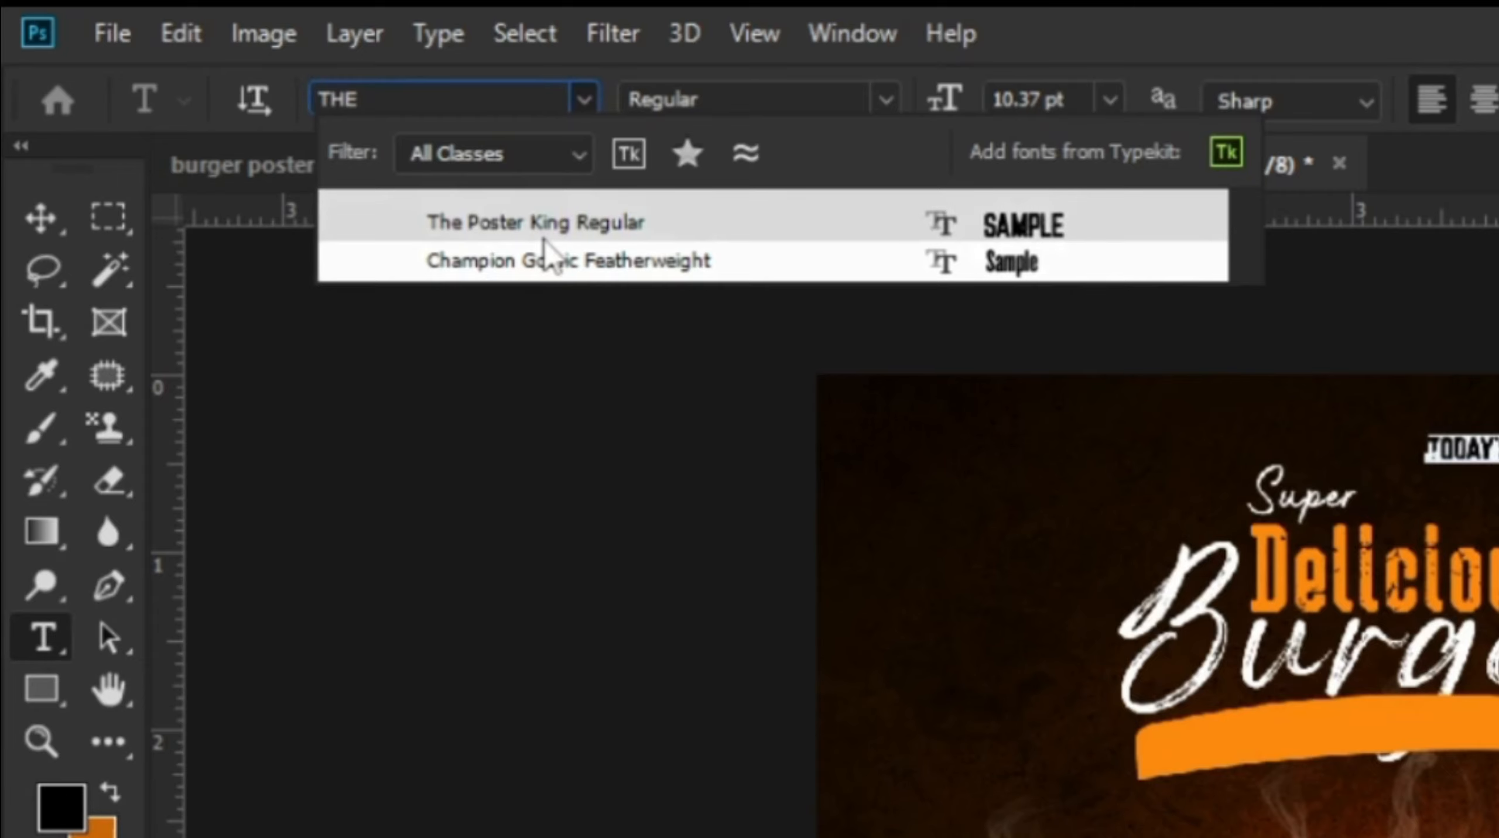
pyautogui.click(543, 239)
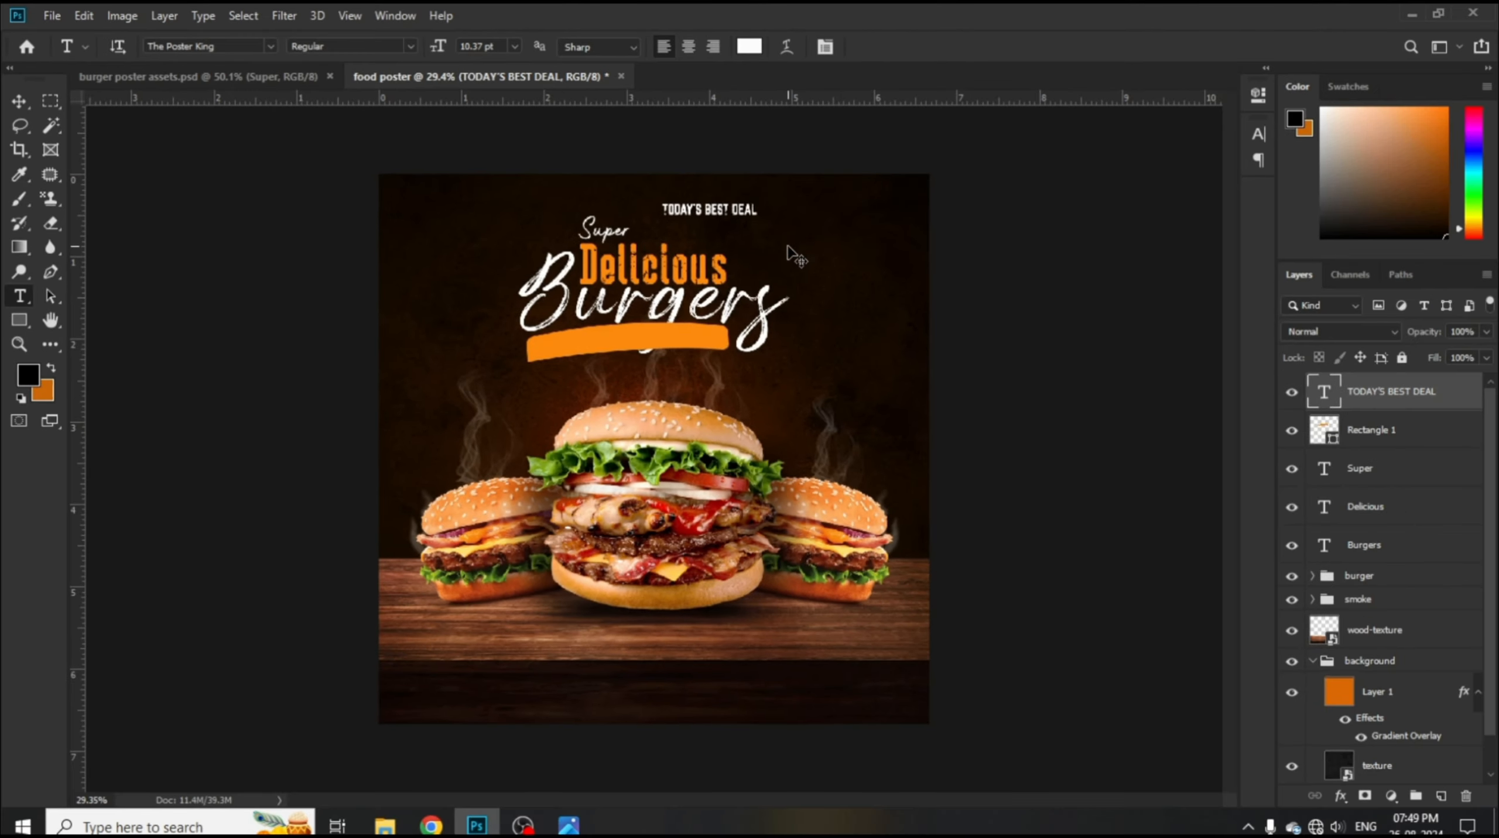
# - Scale the "TODAY'S BEST DEAL" text up to about 221.52% and place it just below the orange shape
pyautogui.hotkey('ctrl', 't')
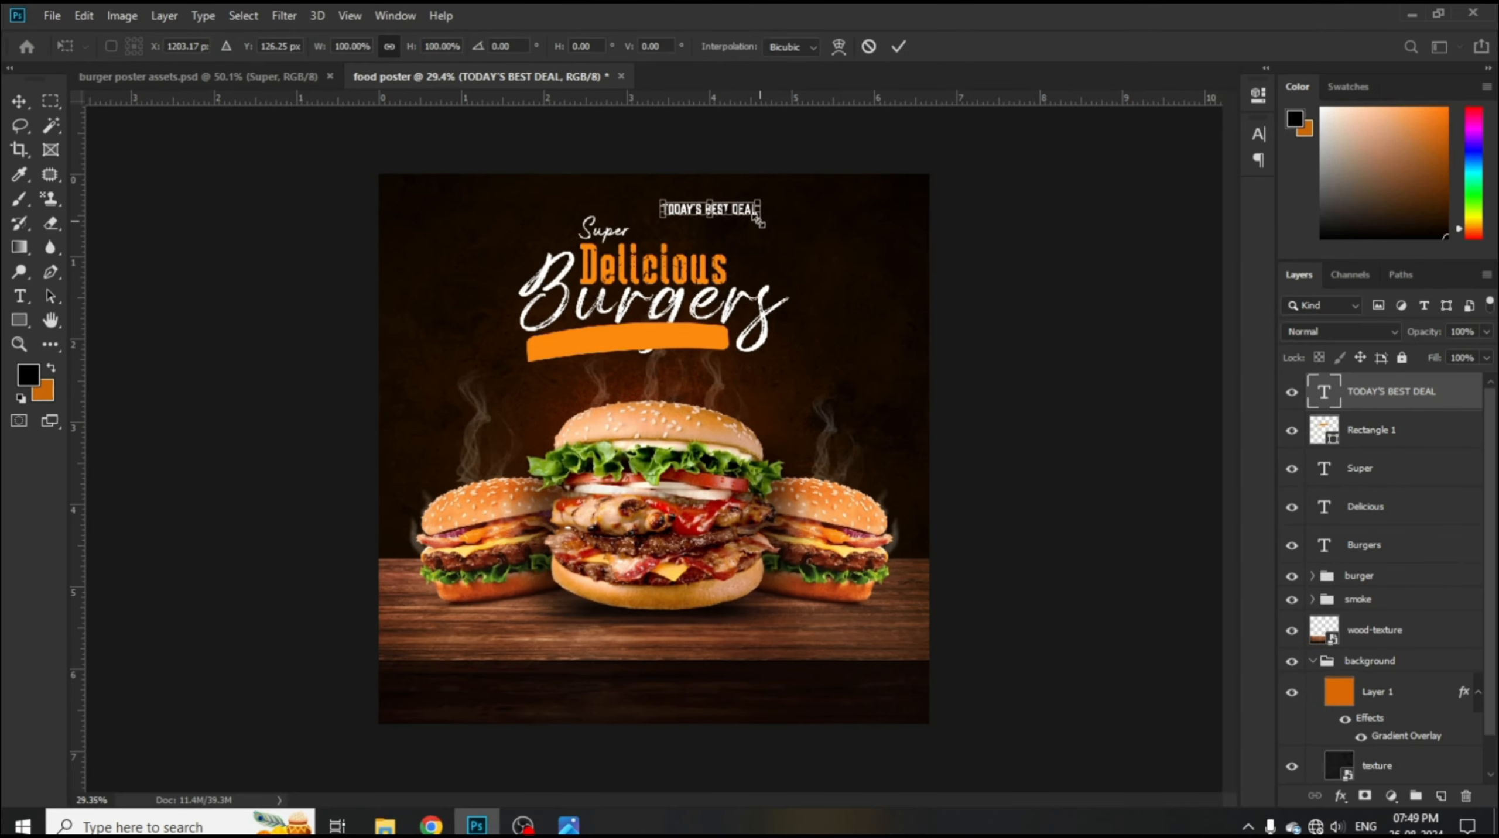
pyautogui.moveTo(757, 219); pyautogui.dragTo(690, 376)
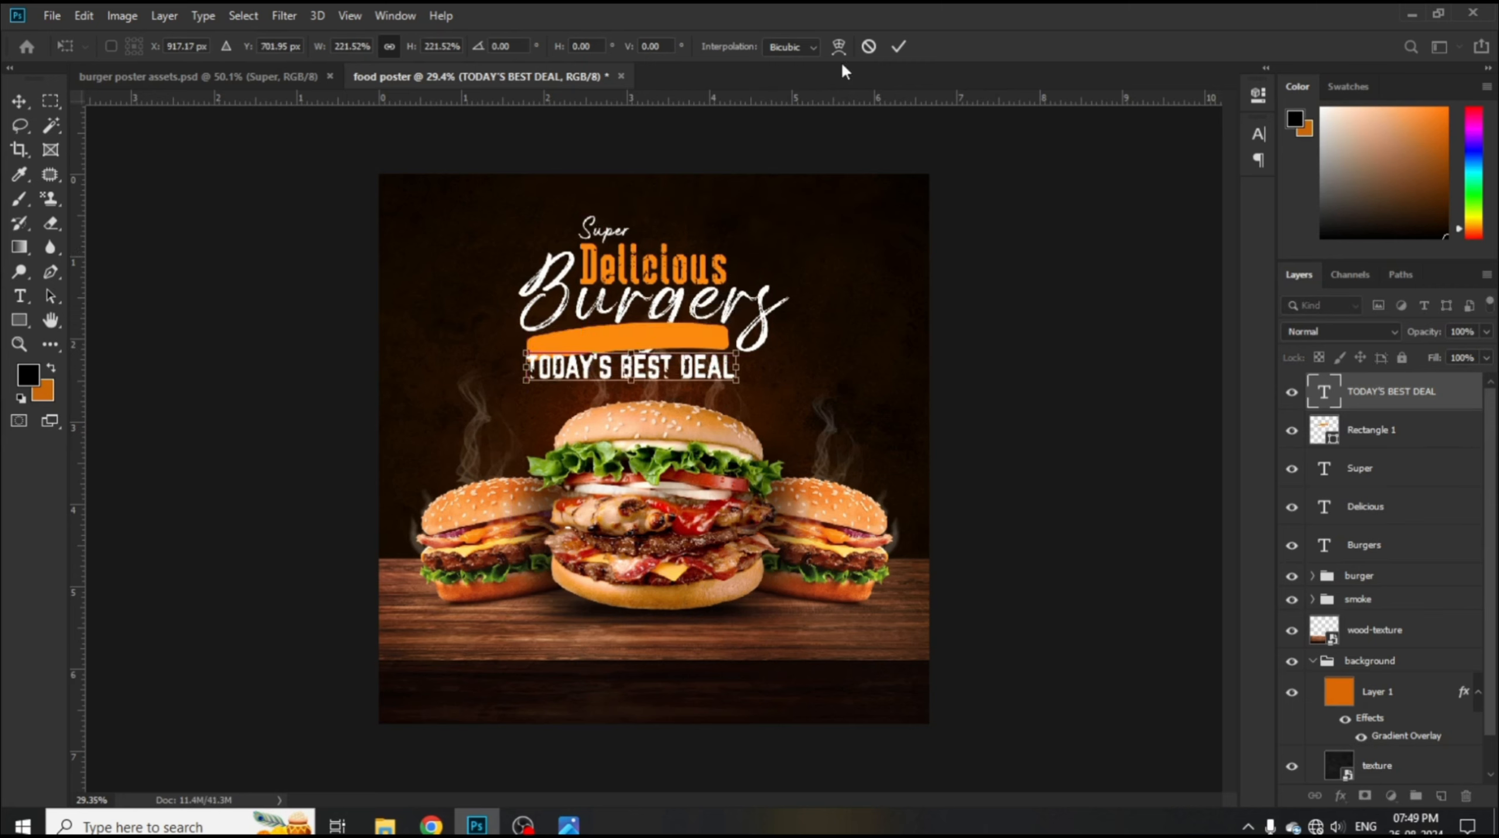
pyautogui.click(899, 47)
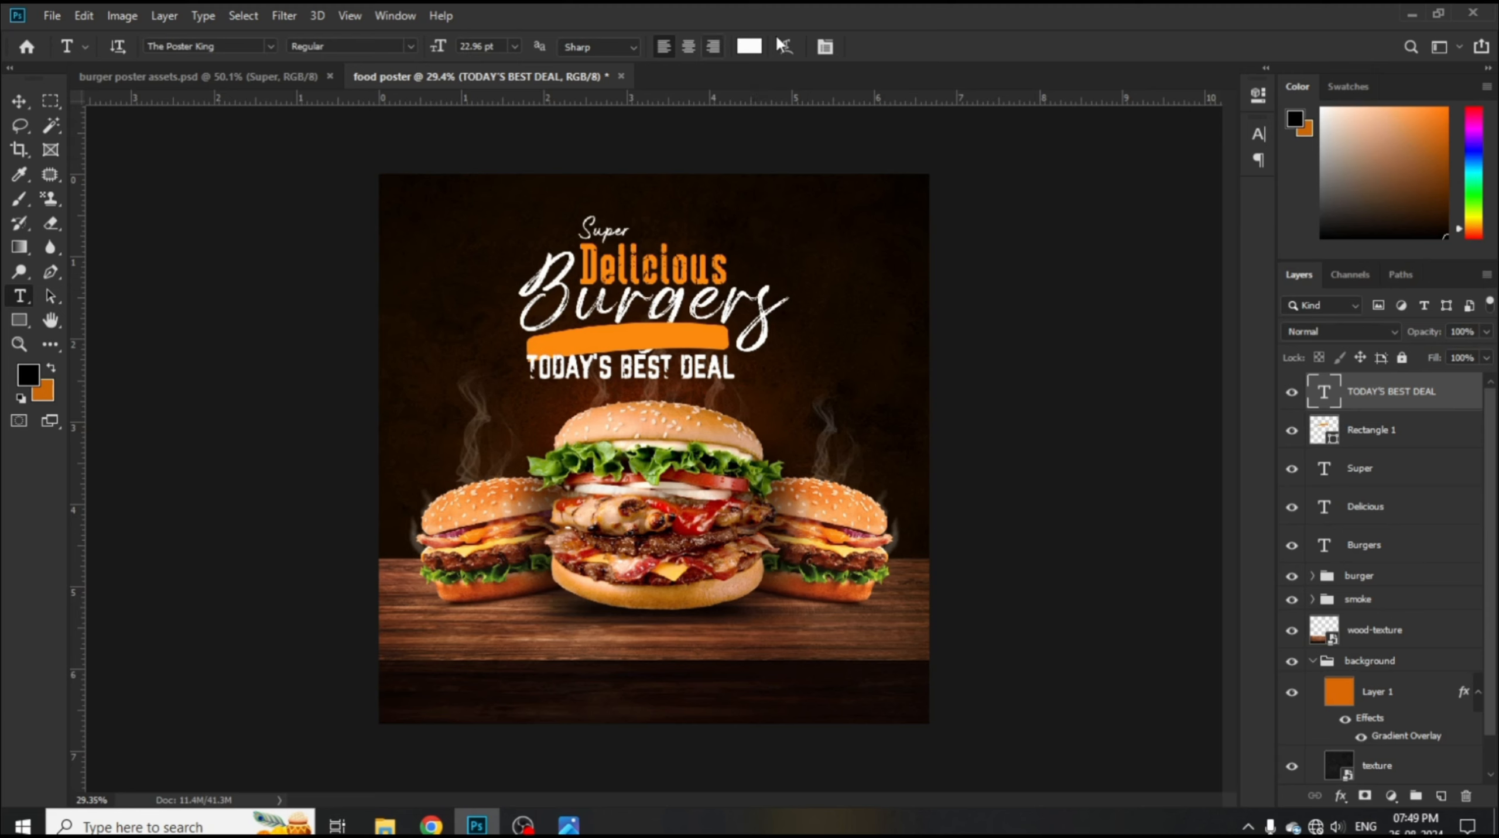
# - Set the colour of the "TODAY'S BEST DEAL" text to black (000000)
pyautogui.click(748, 47)
pyautogui.moveTo(856, 402); pyautogui.dragTo(974, 548)
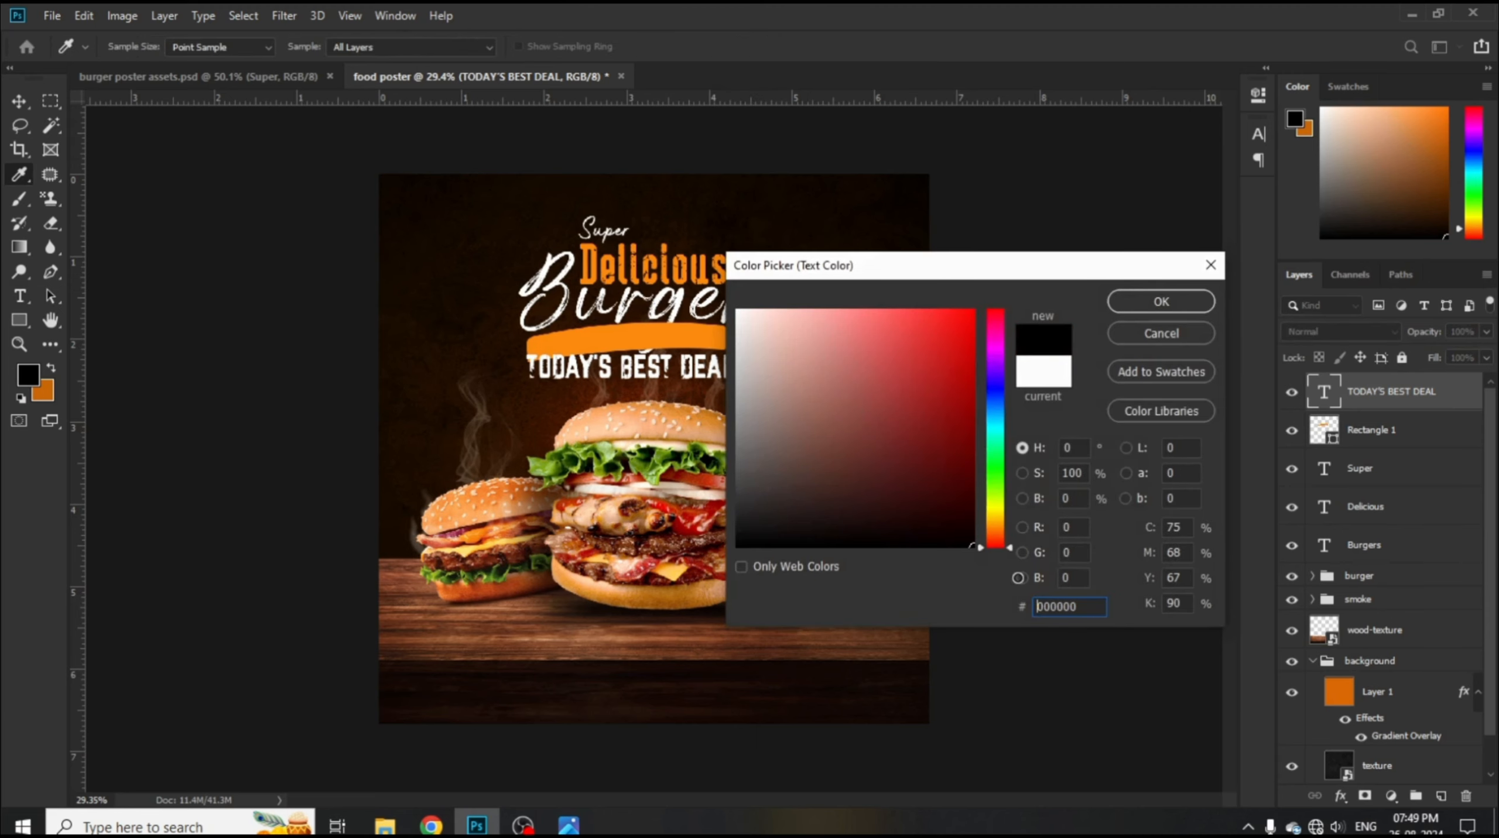
pyautogui.click(1161, 301)
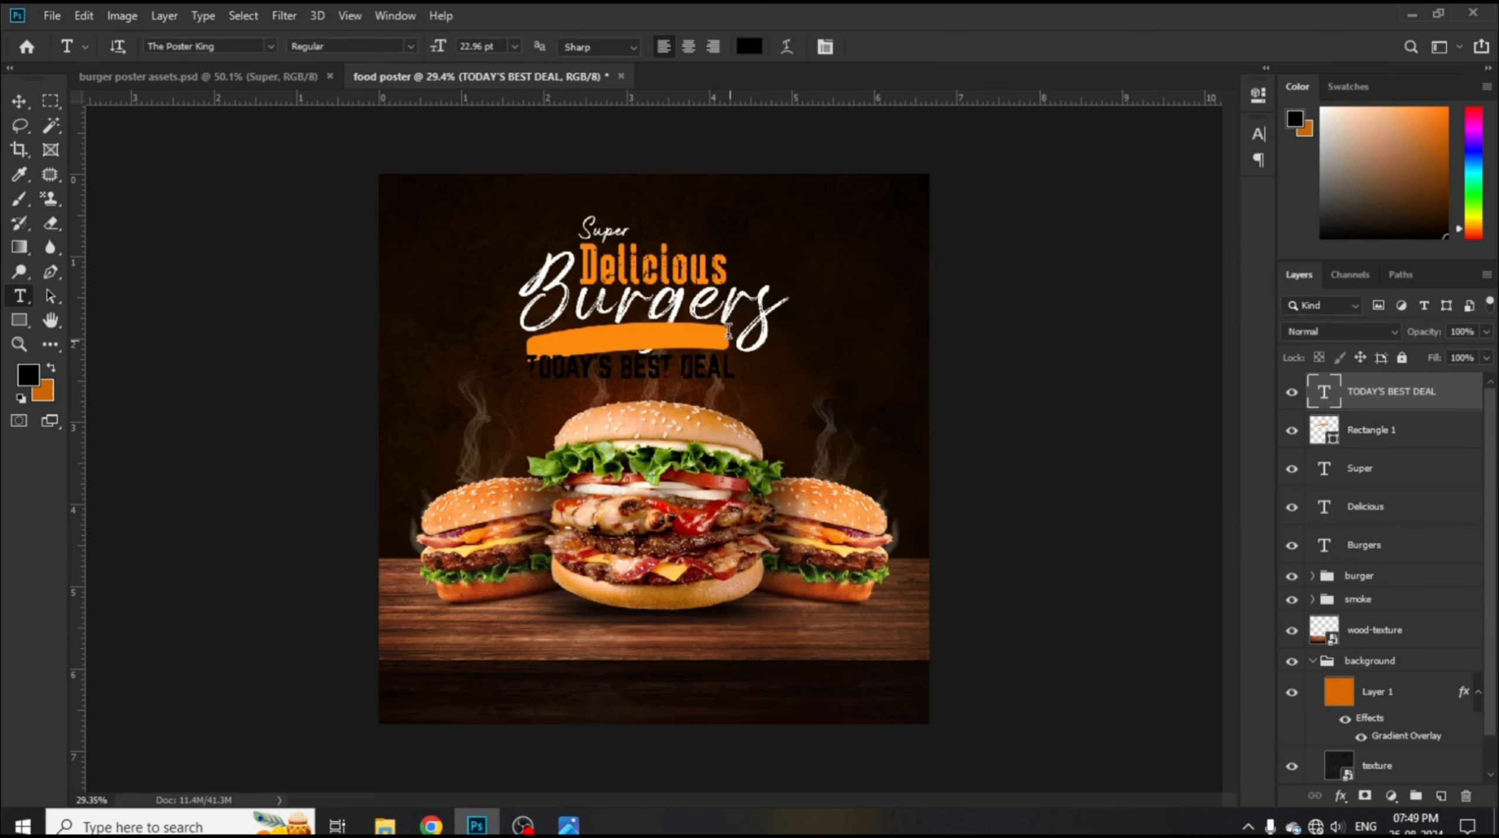
# - Move the black "TODAY'S BEST DEAL" text up onto the orange shape
pyautogui.press('v')
pyautogui.scroll(5, 686, 342)
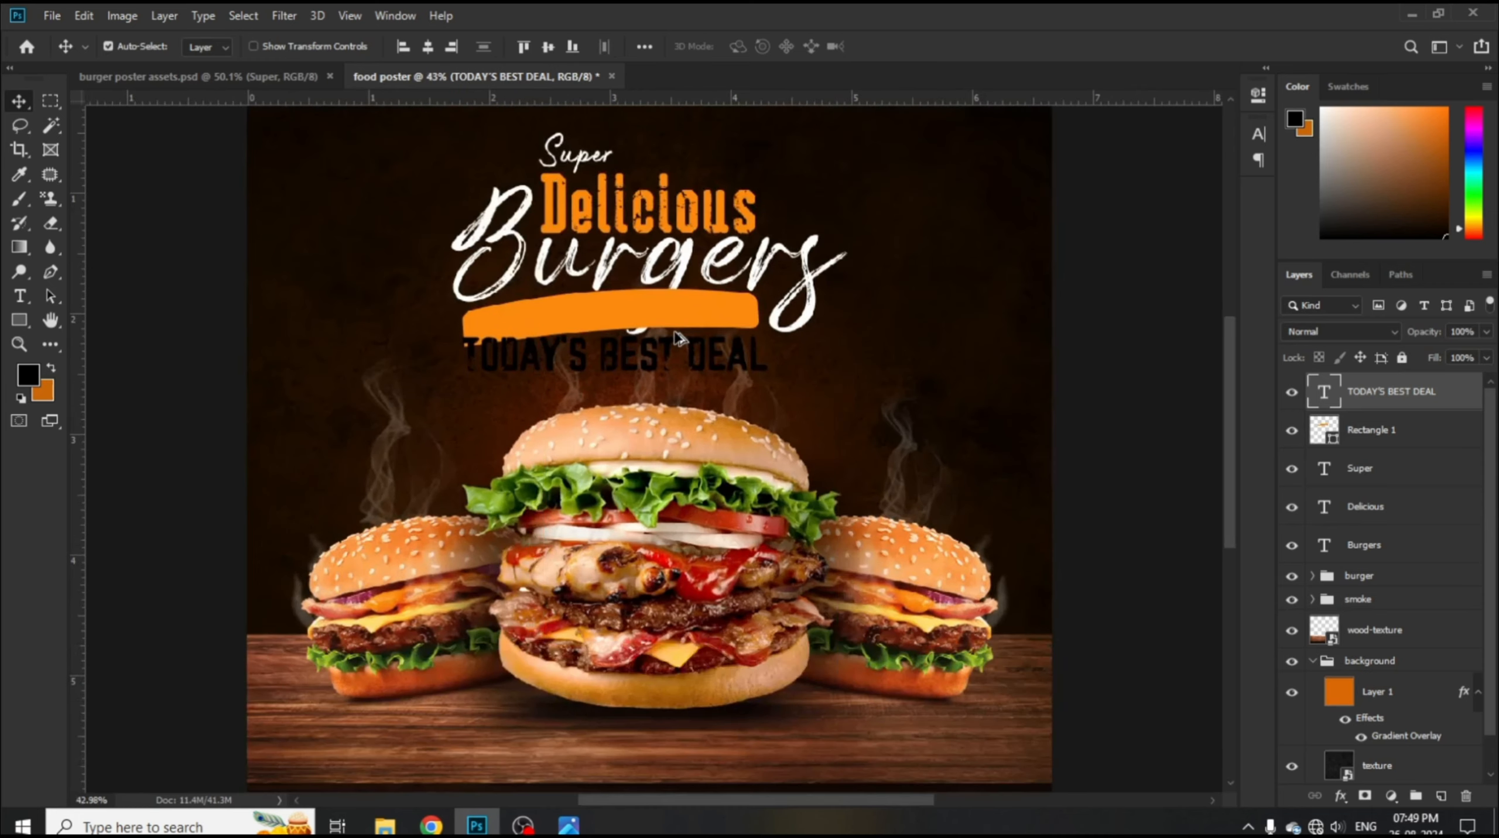
pyautogui.scroll(1, 623, 329)
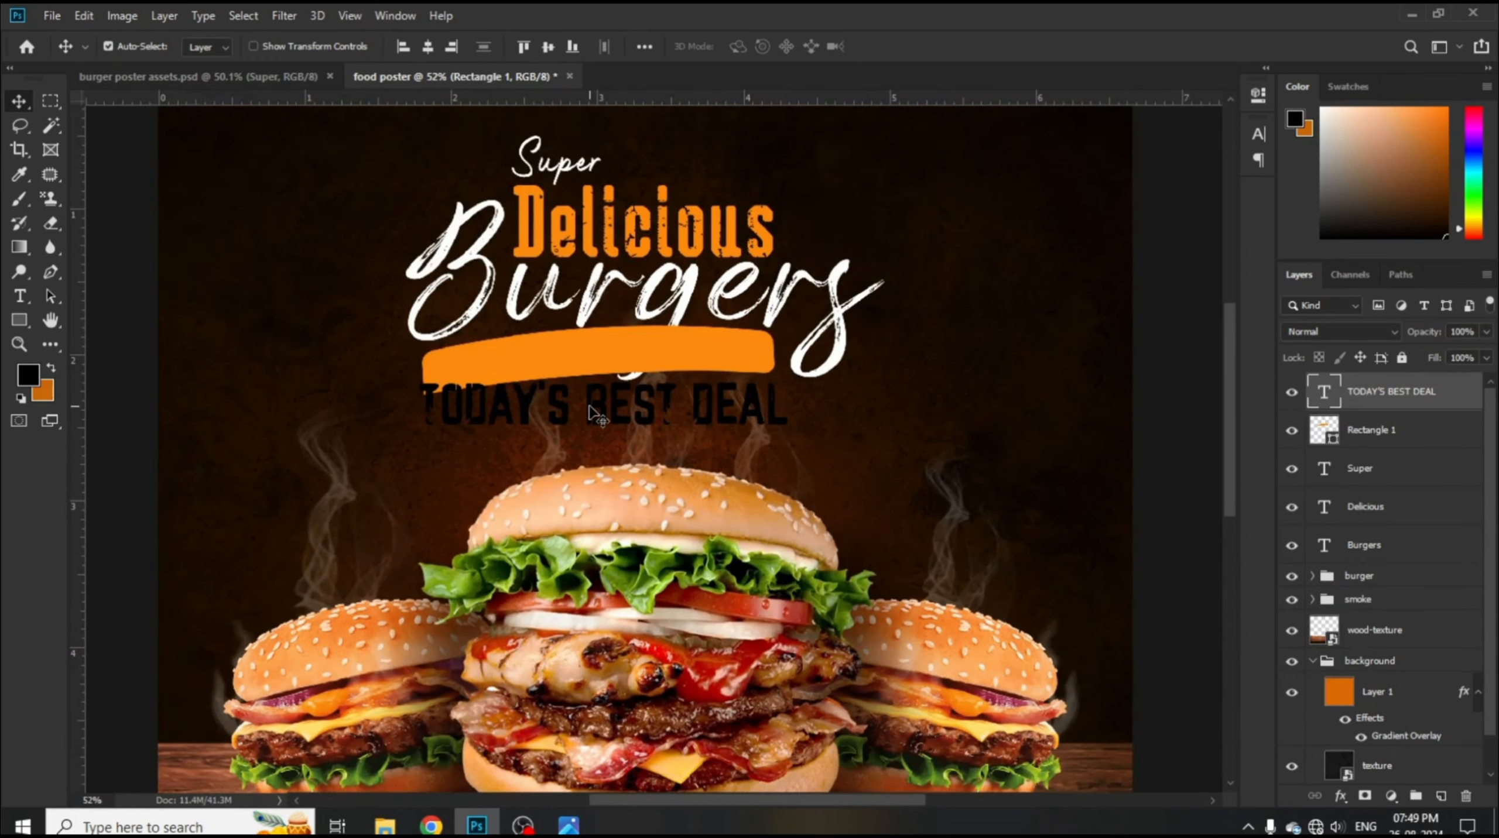
pyautogui.moveTo(591, 413); pyautogui.dragTo(605, 359)
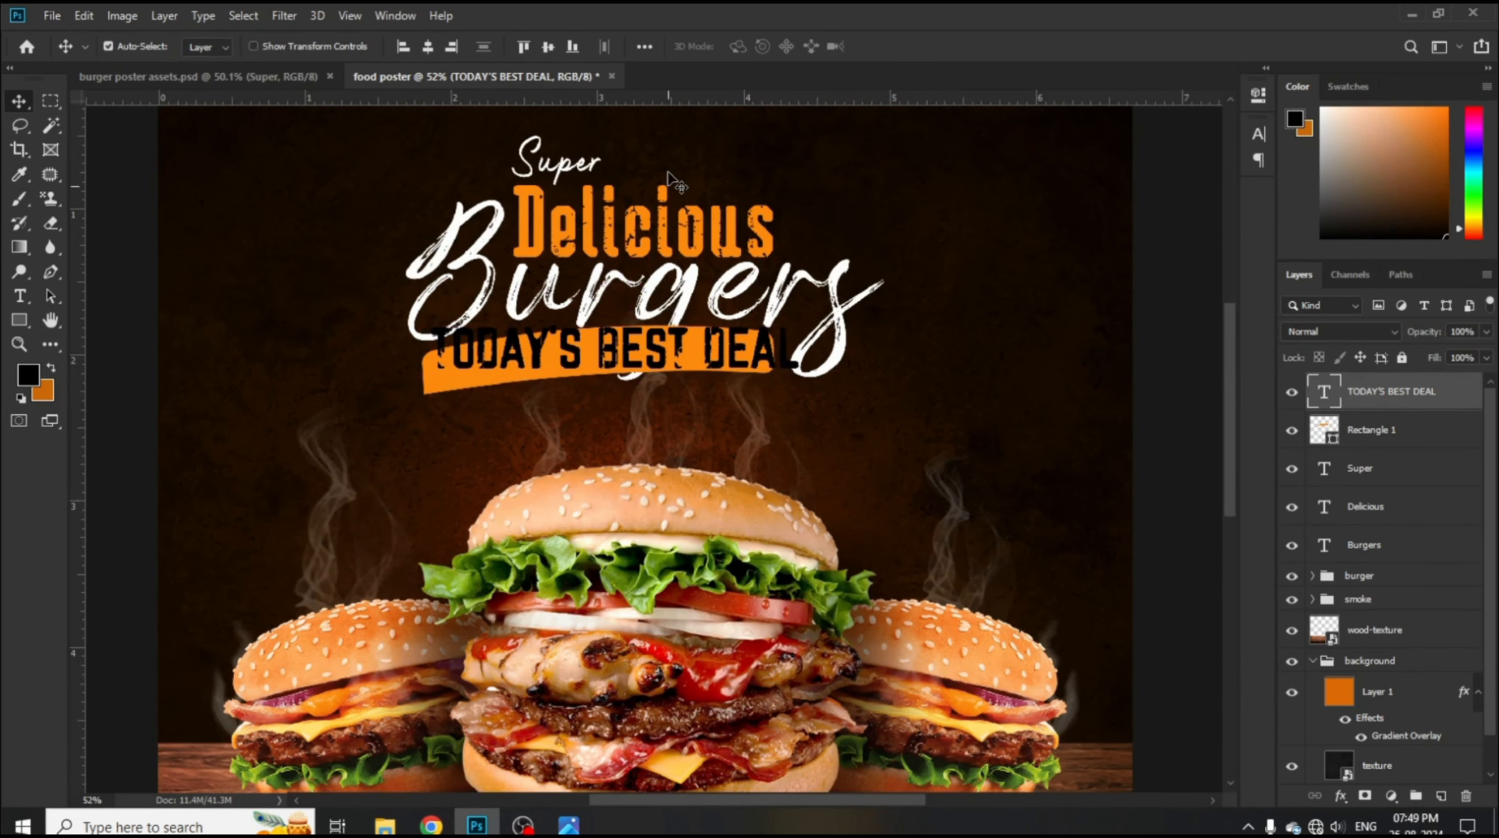
# - Warp the "TODAY'S BEST DEAL" text with a horizontal Arc style and an 11% bend
pyautogui.doubleClick(656, 350)
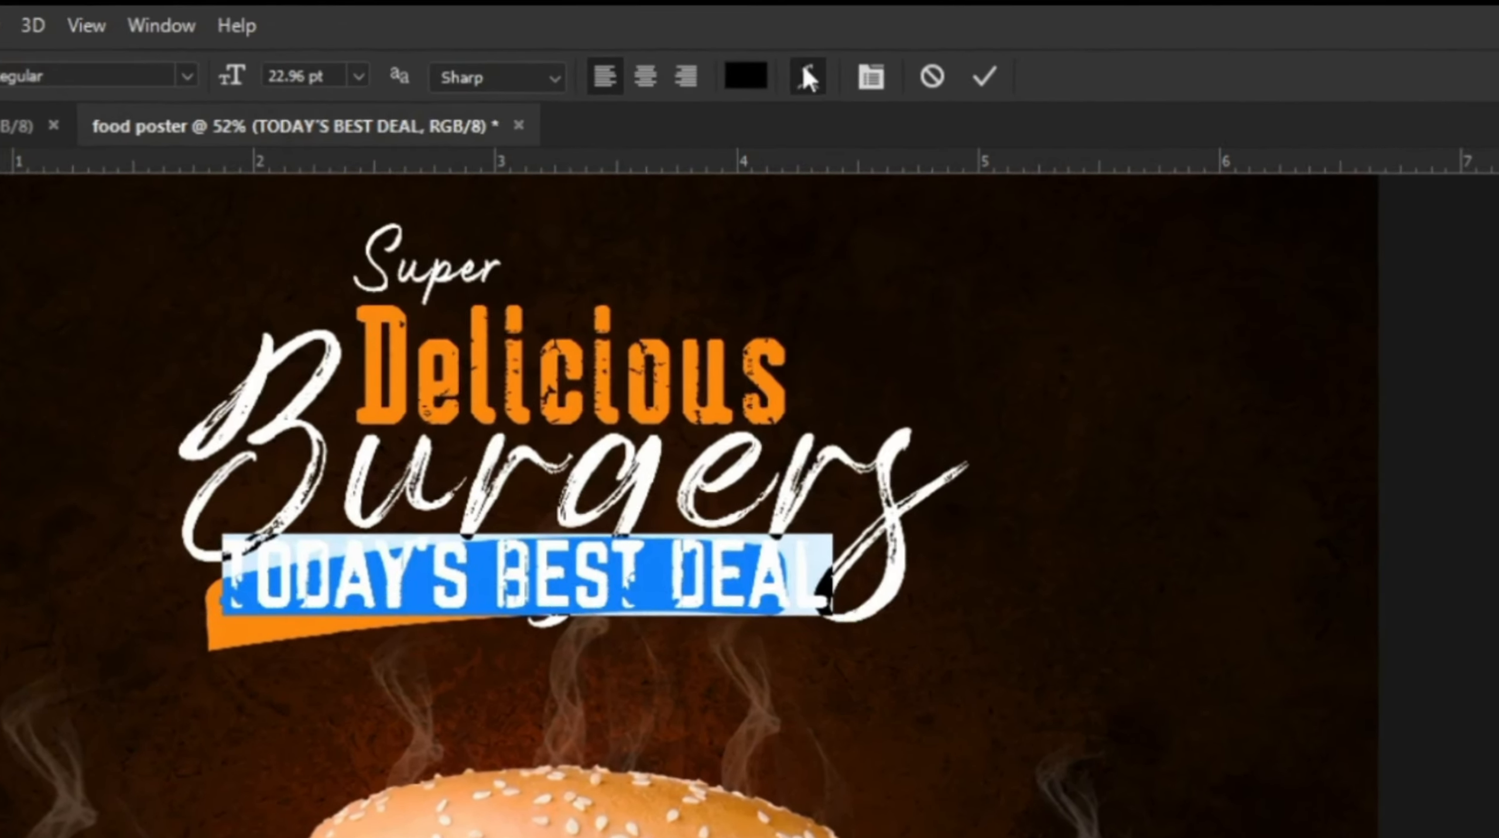
pyautogui.click(805, 75)
pyautogui.click(666, 333)
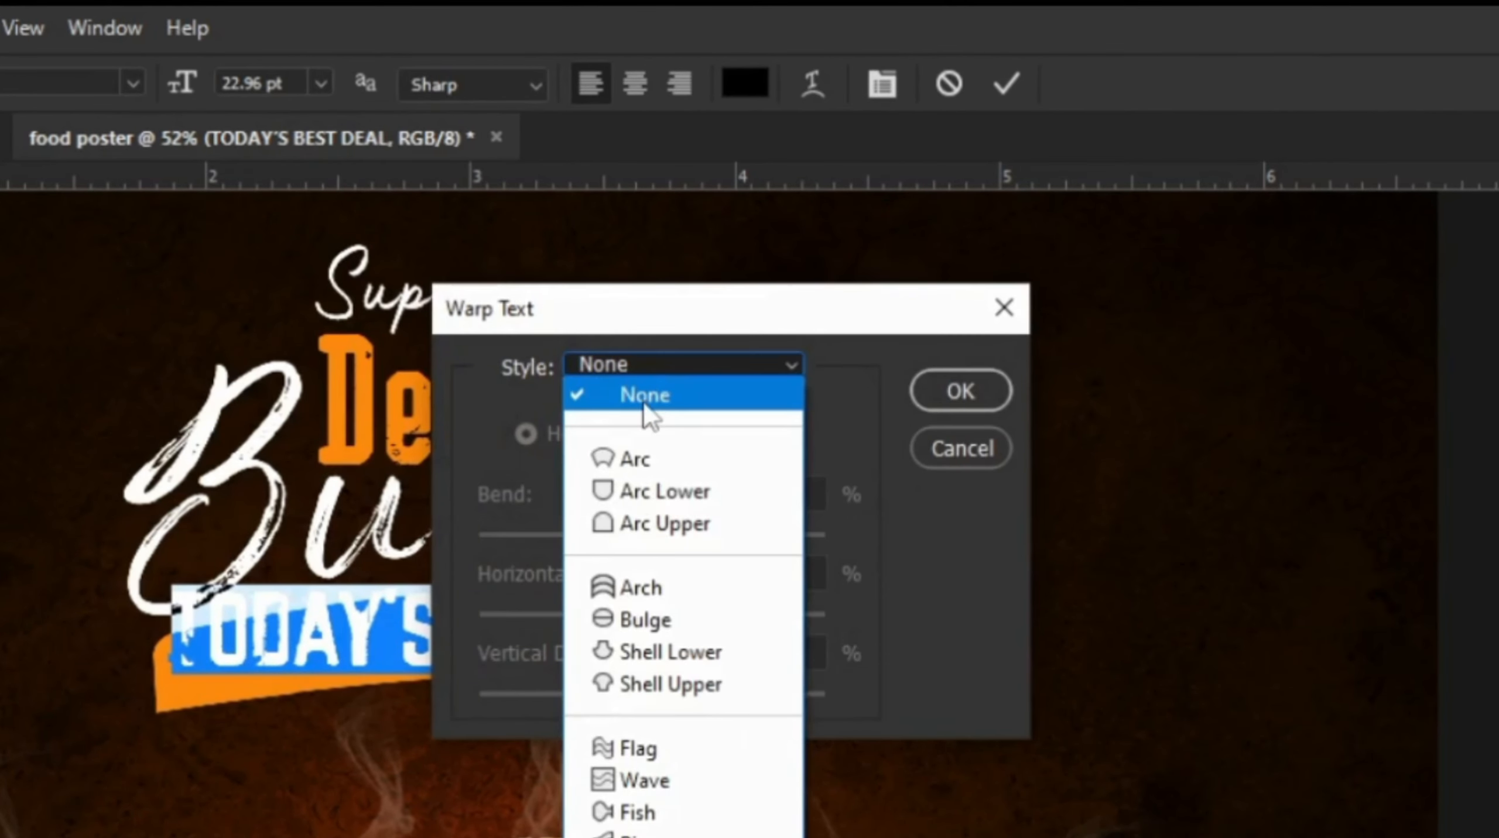
pyautogui.click(639, 455)
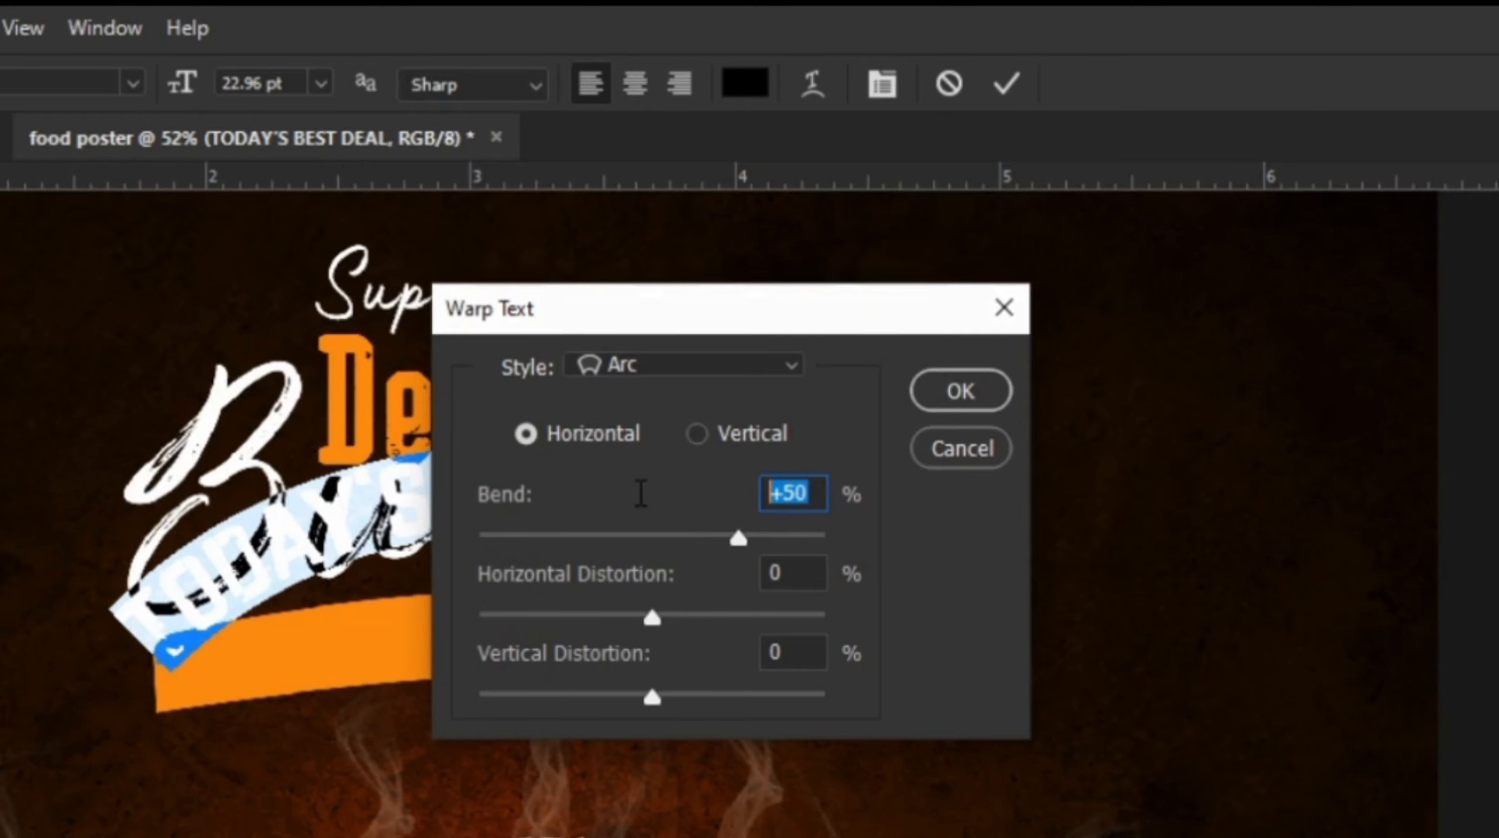
pyautogui.write('11')
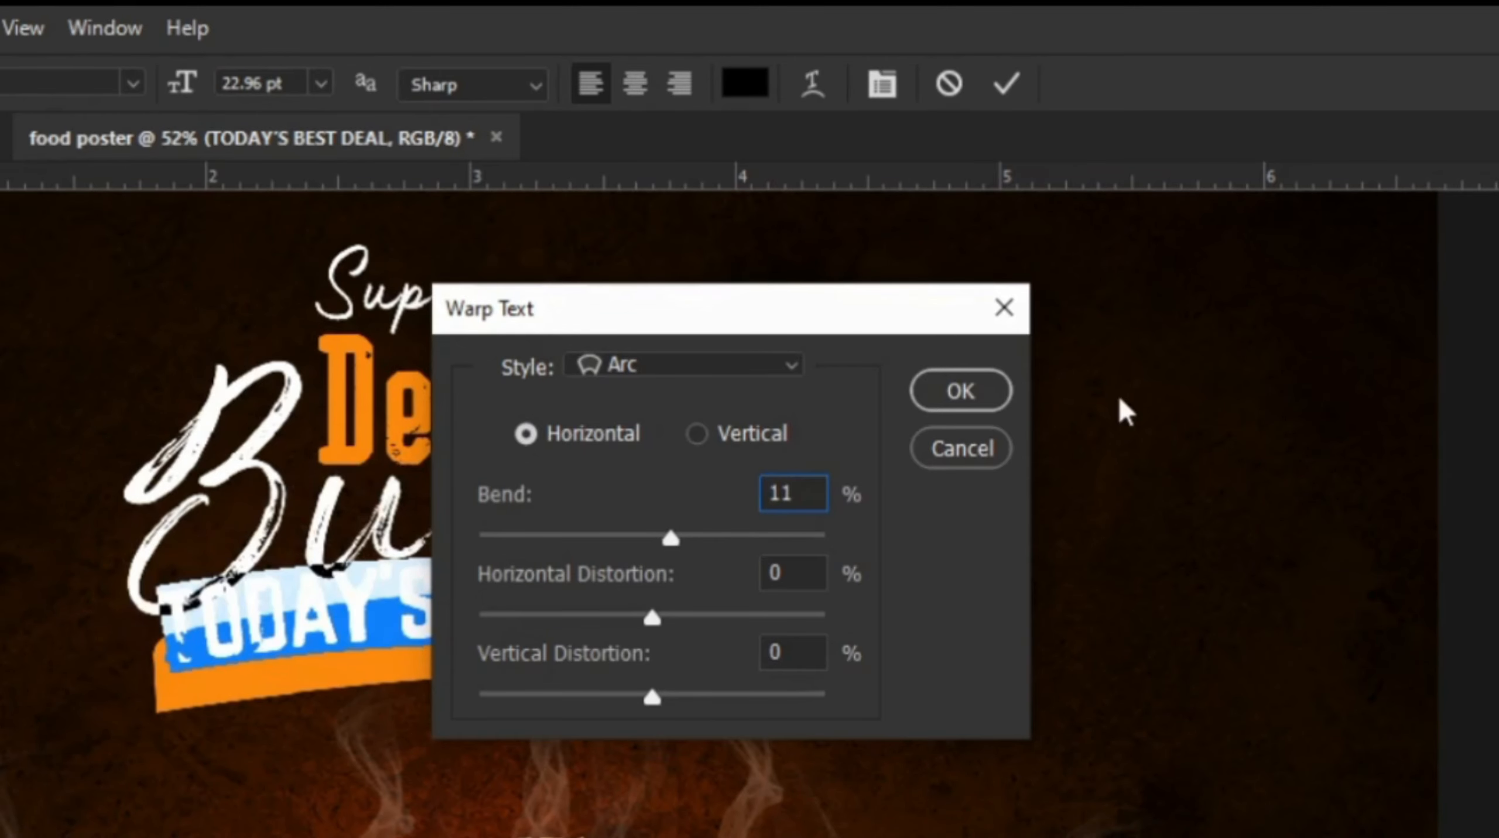
pyautogui.click(960, 391)
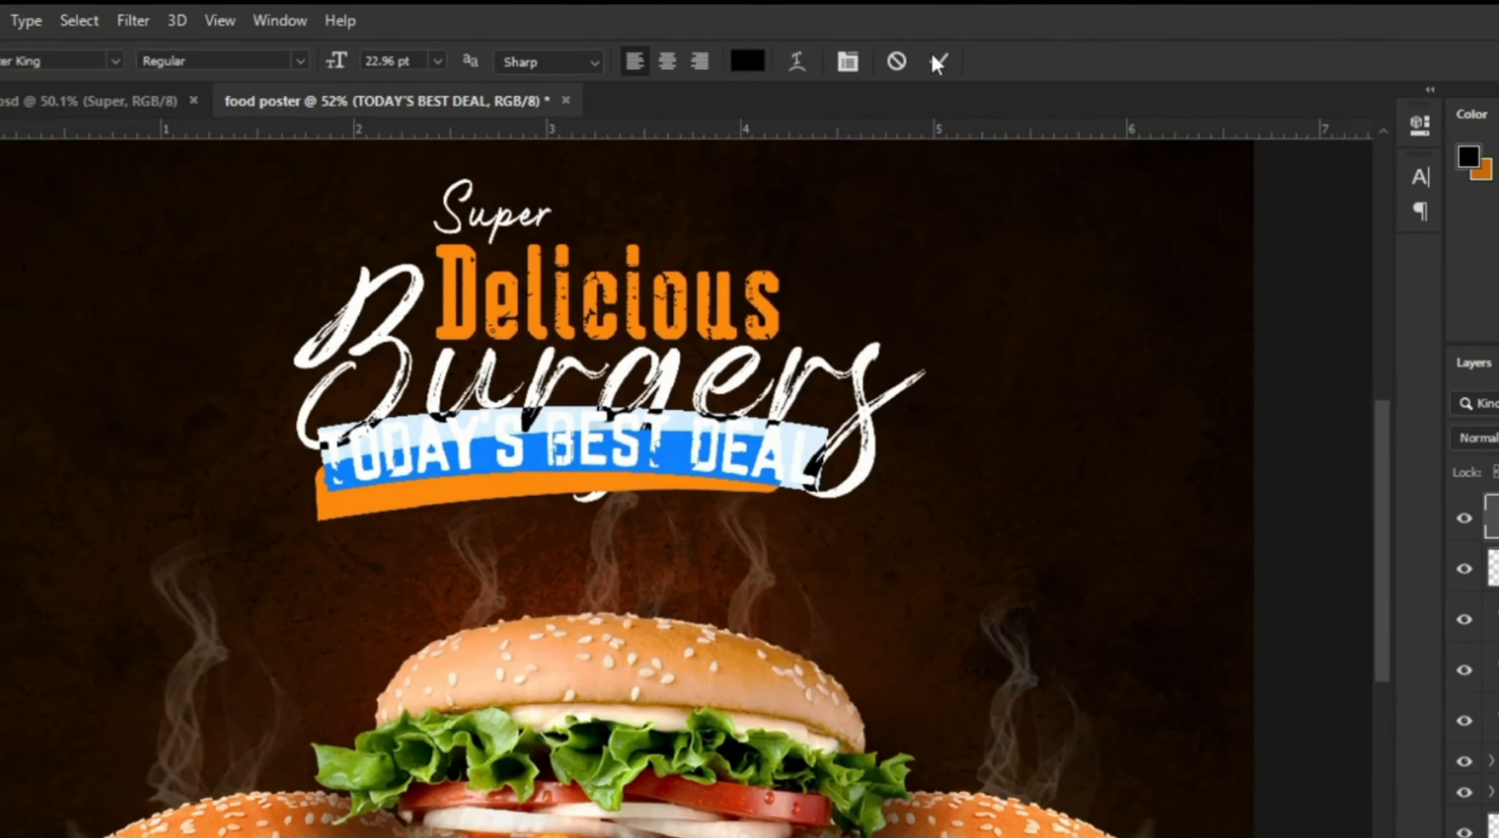
pyautogui.click(938, 61)
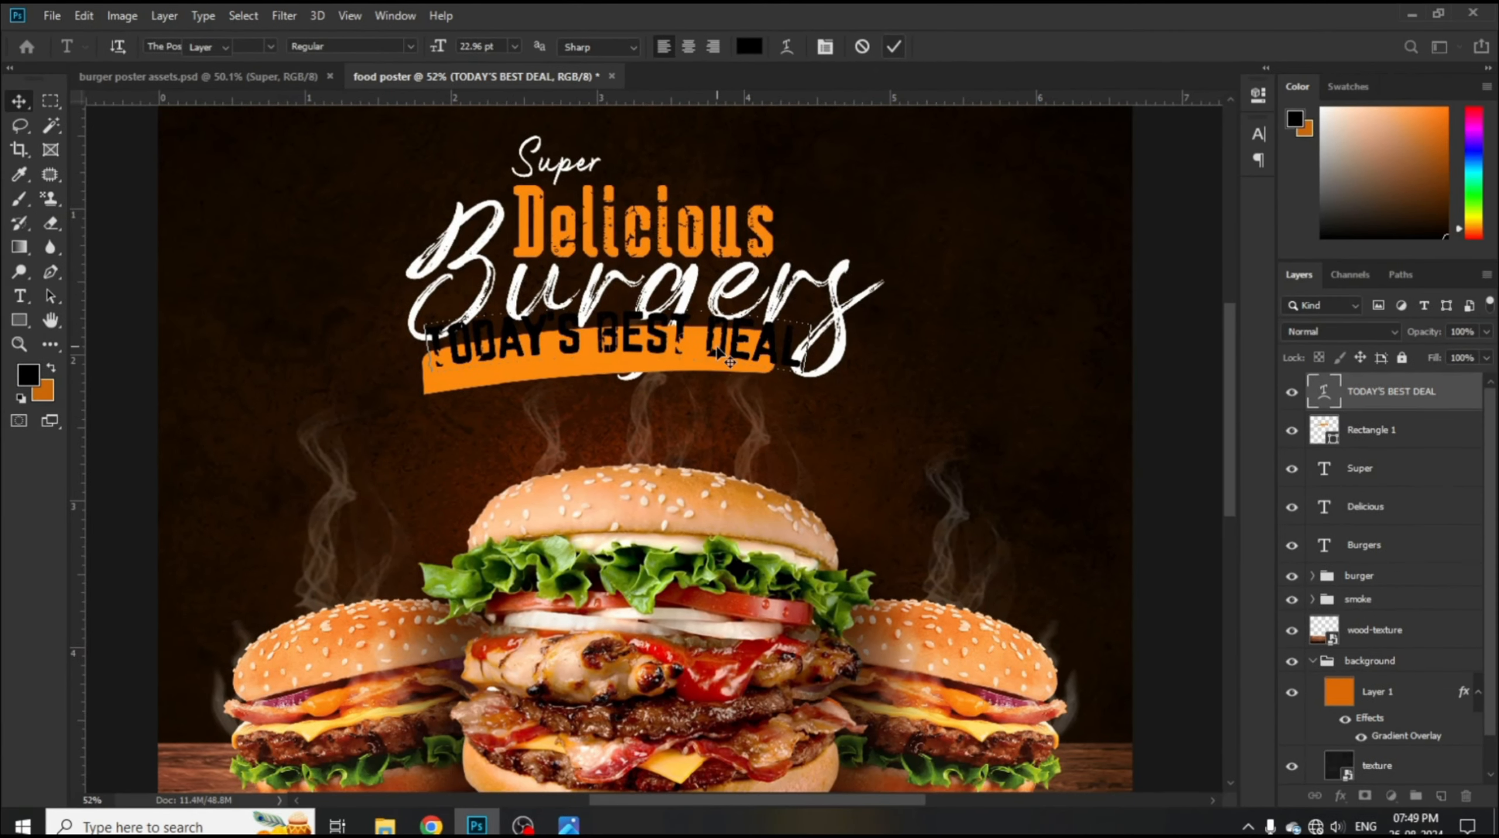
# - Scale the warped text to about 80.25%, rotate it about -2.3°, and fit it inside the orange shape
pyautogui.hotkey('ctrl', 't')
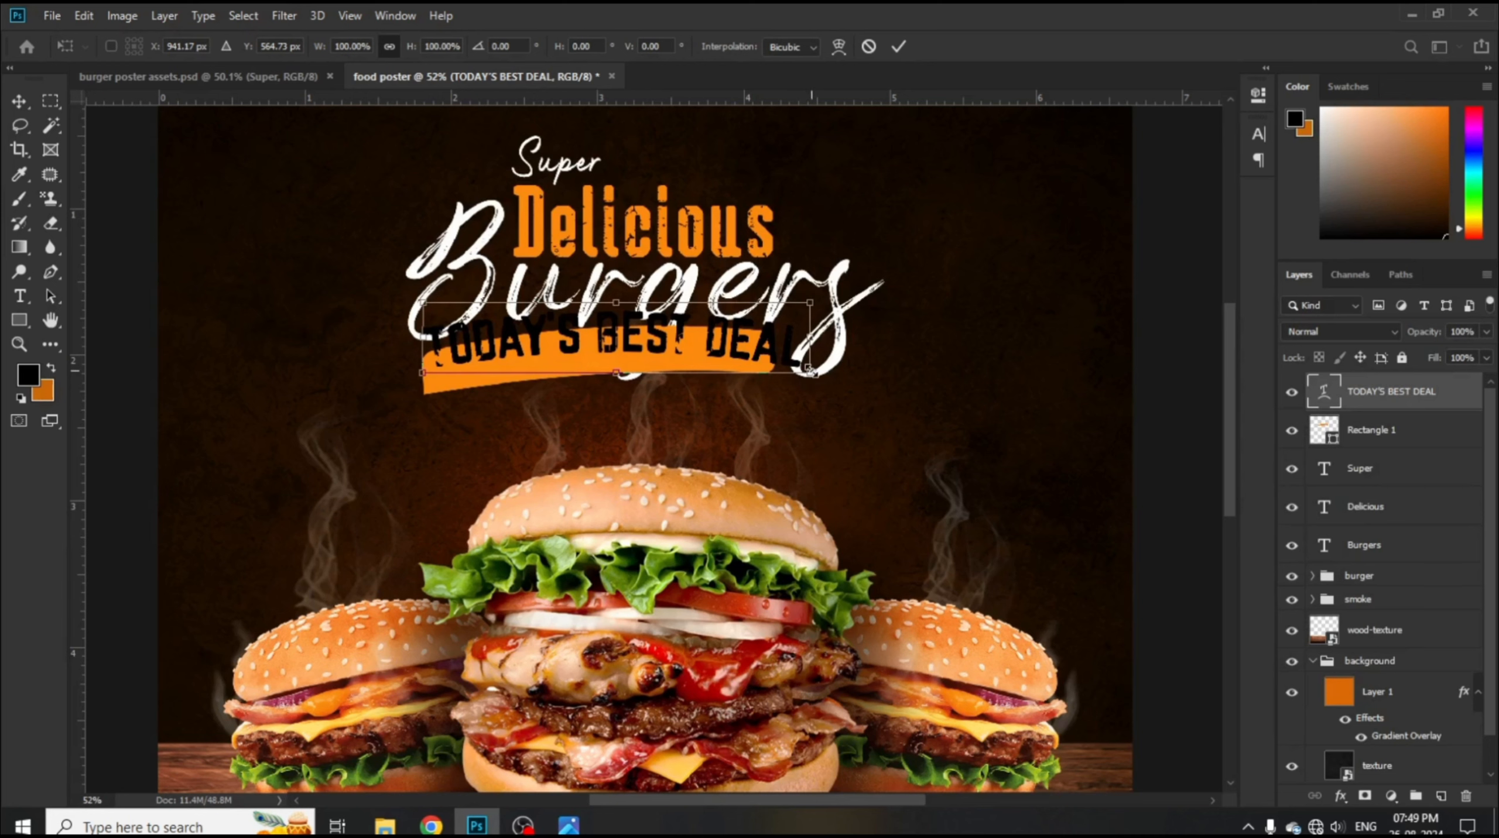
pyautogui.moveTo(810, 370); pyautogui.dragTo(781, 340)
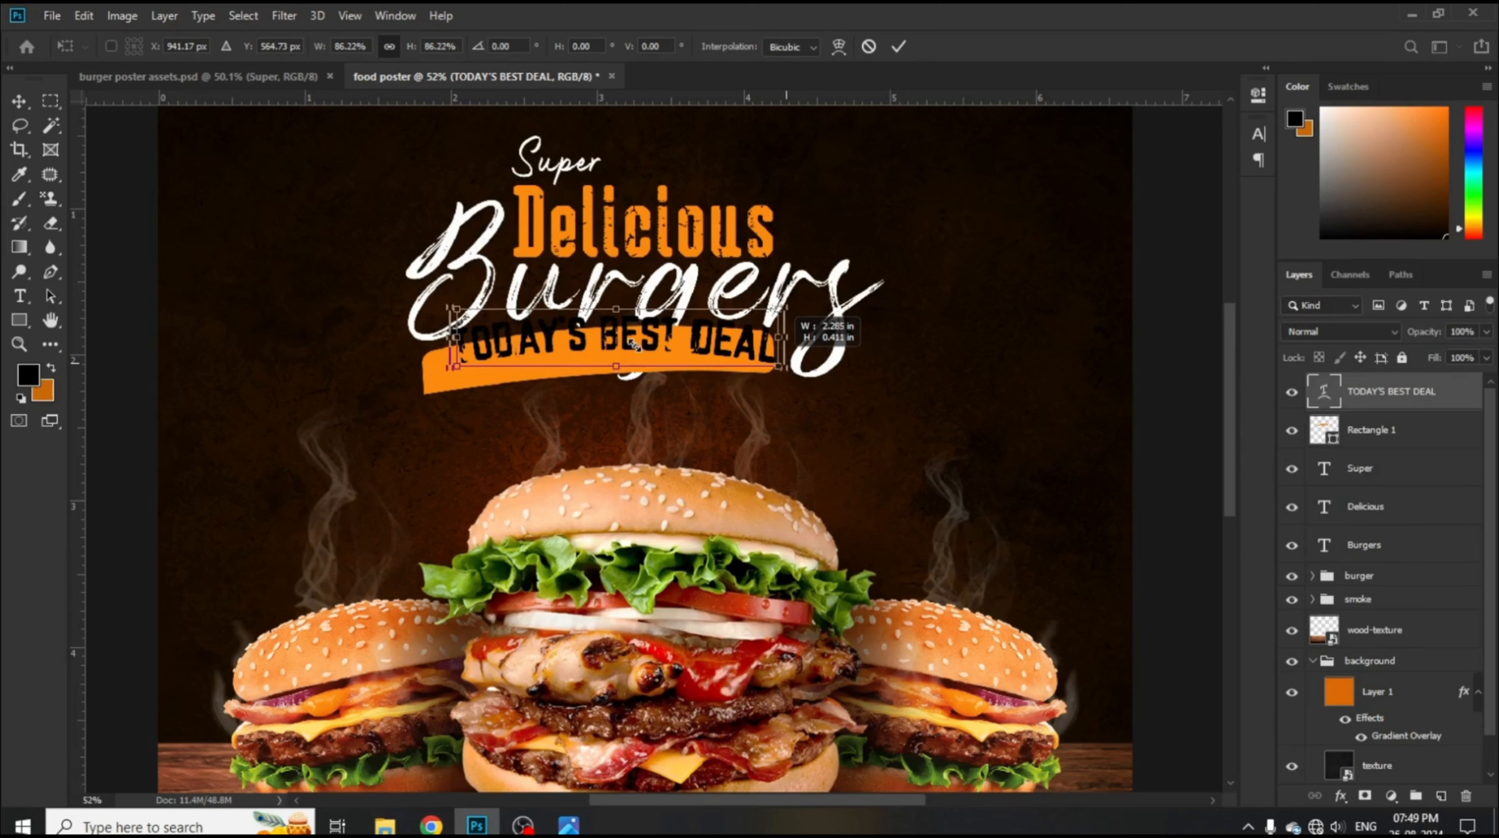
pyautogui.moveTo(636, 343); pyautogui.dragTo(599, 367)
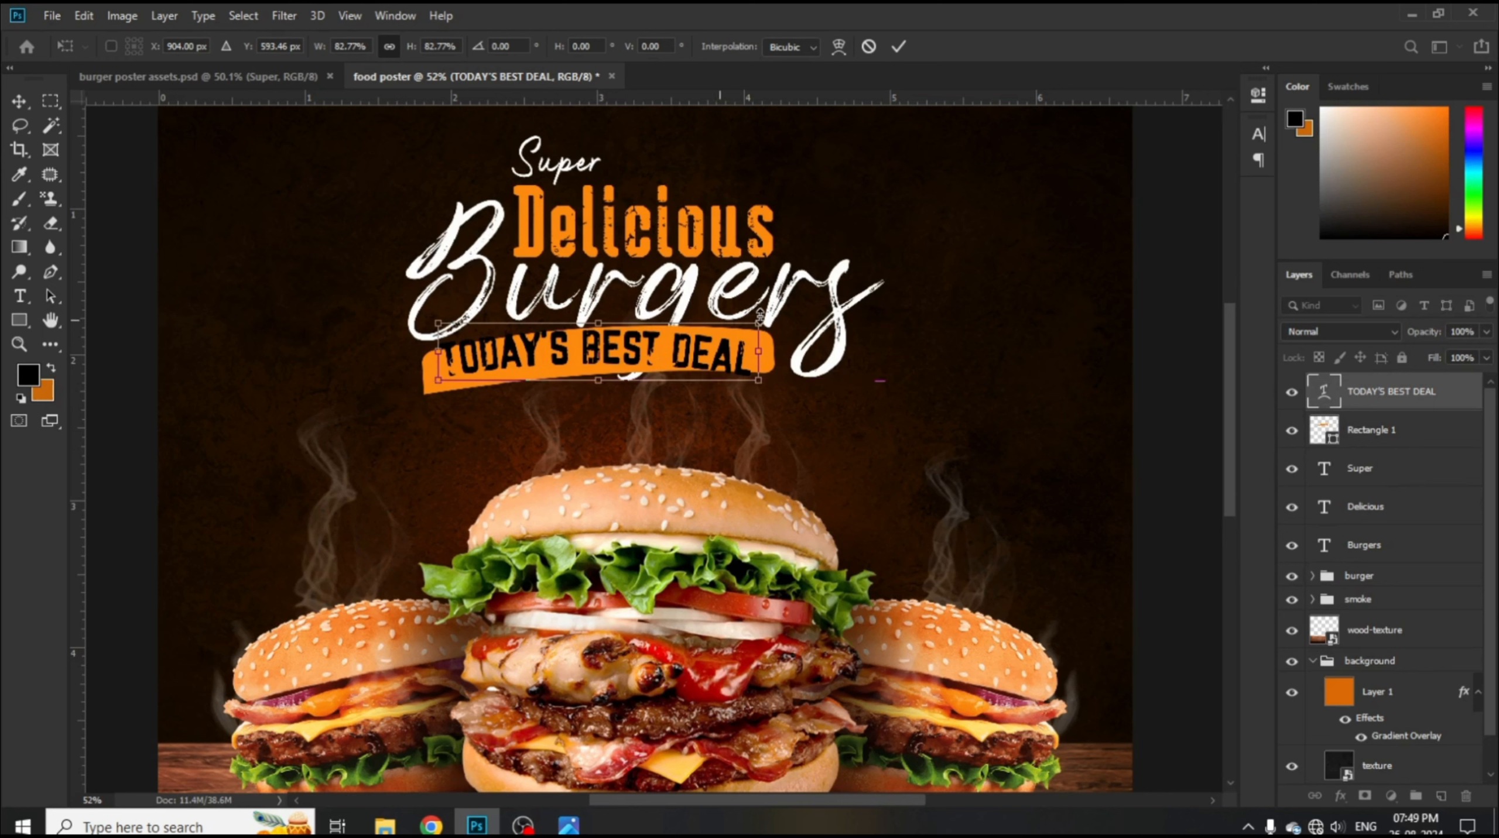
pyautogui.moveTo(789, 306); pyautogui.dragTo(792, 281)
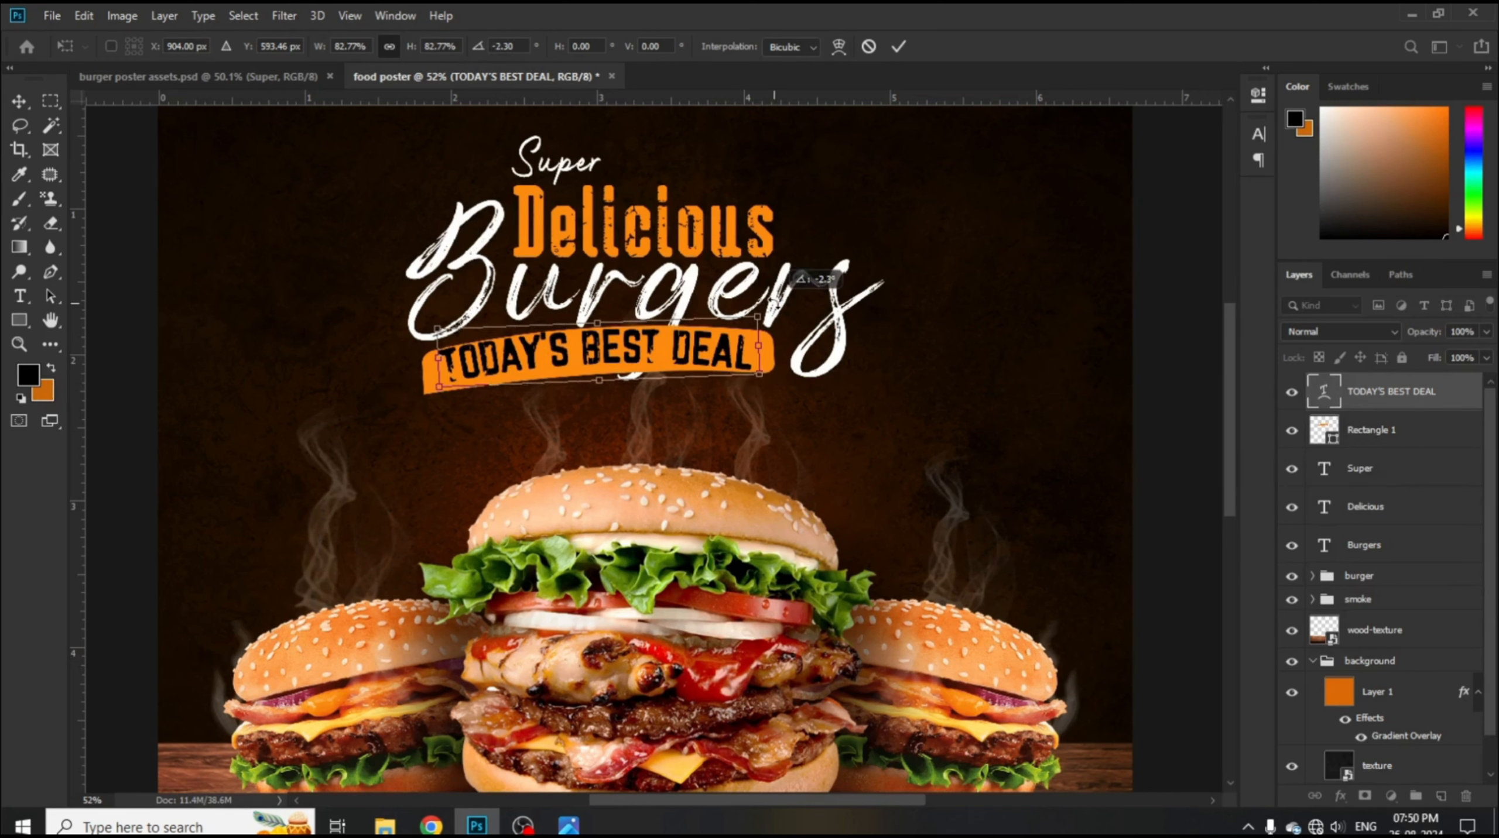
pyautogui.scroll(1, 774, 304)
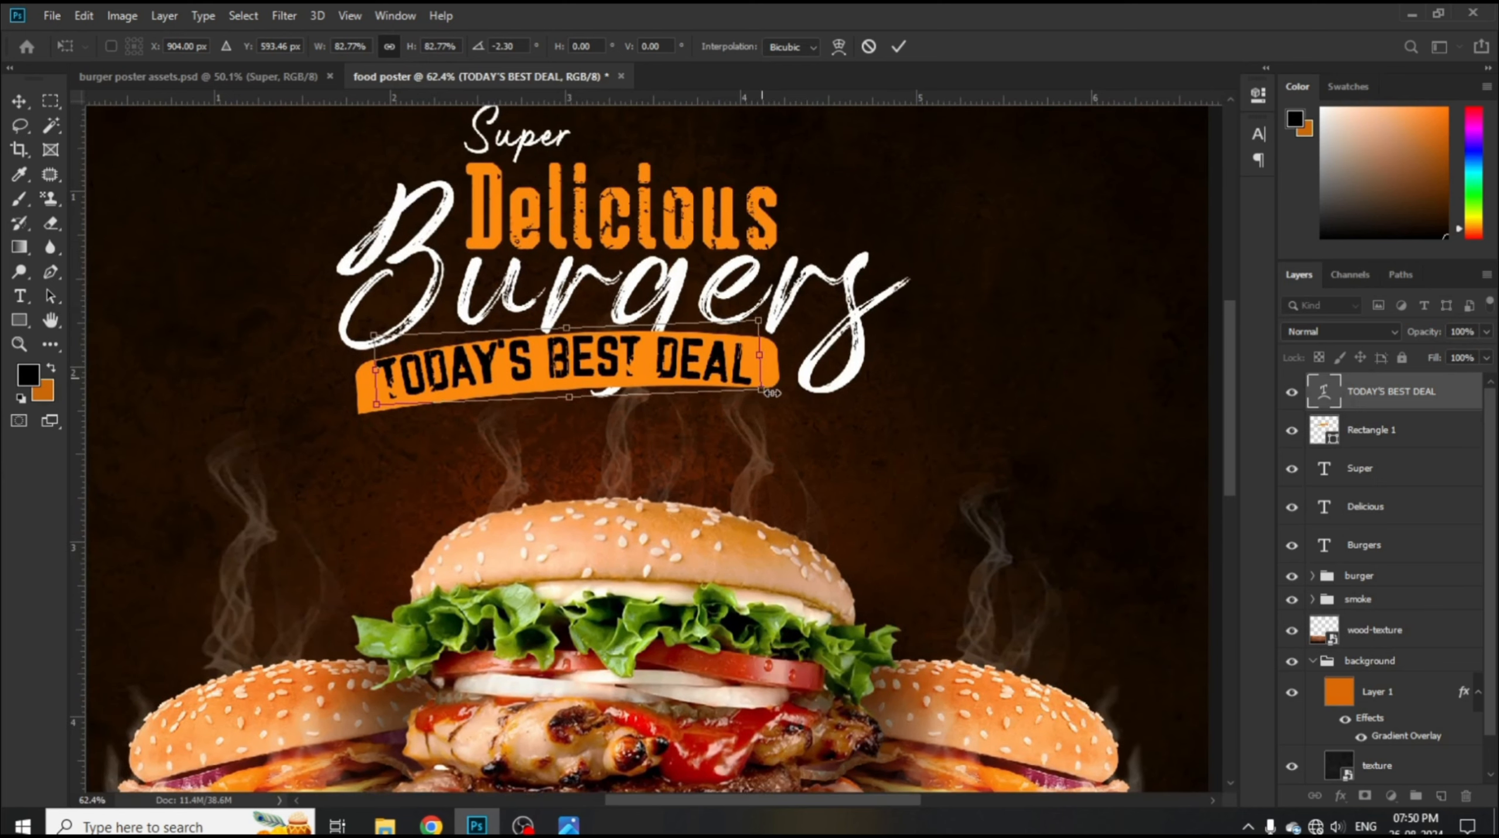
pyautogui.moveTo(763, 393); pyautogui.dragTo(646, 366)
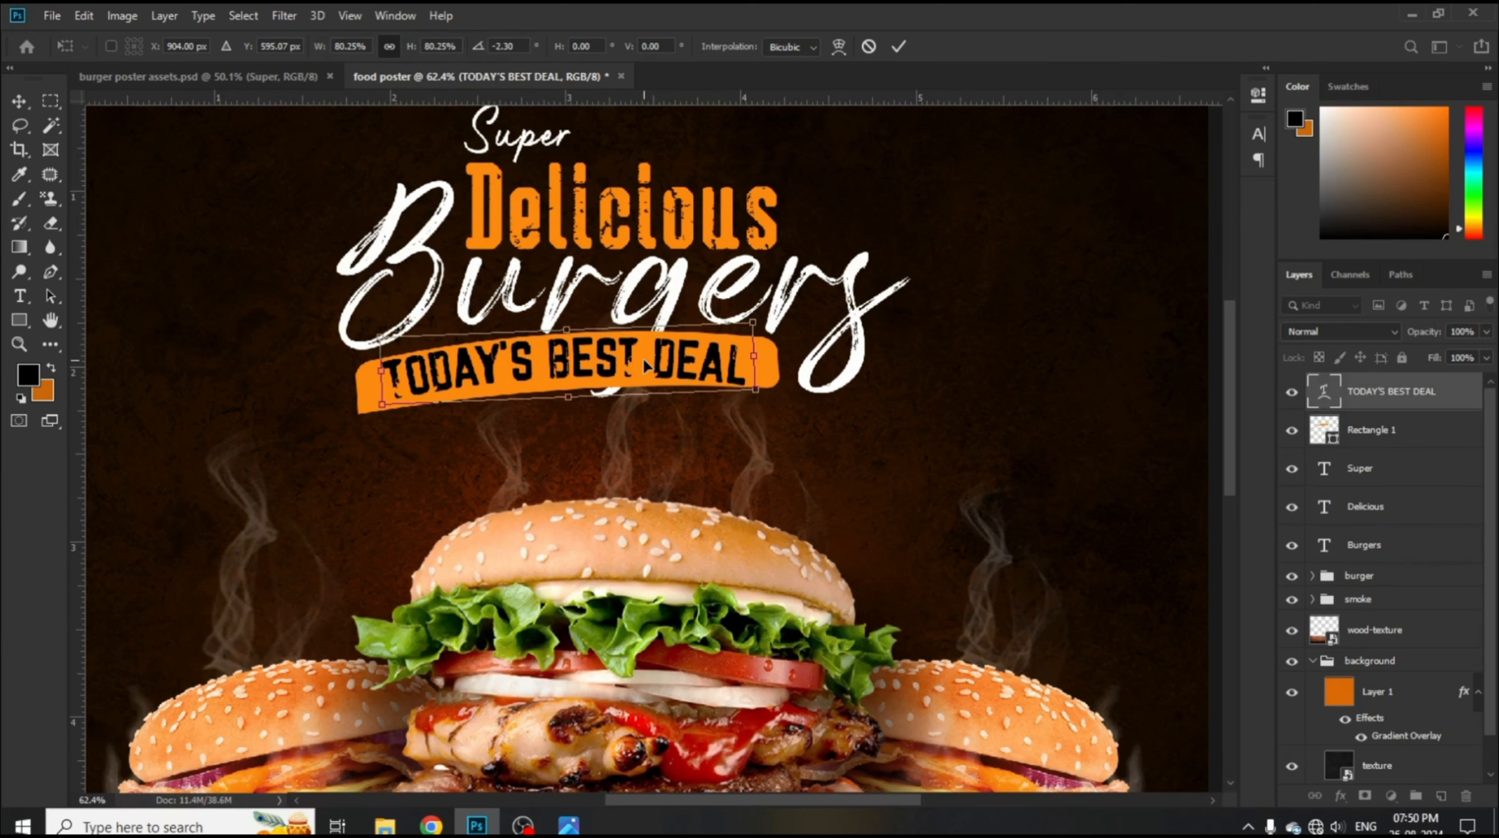
pyautogui.click(899, 46)
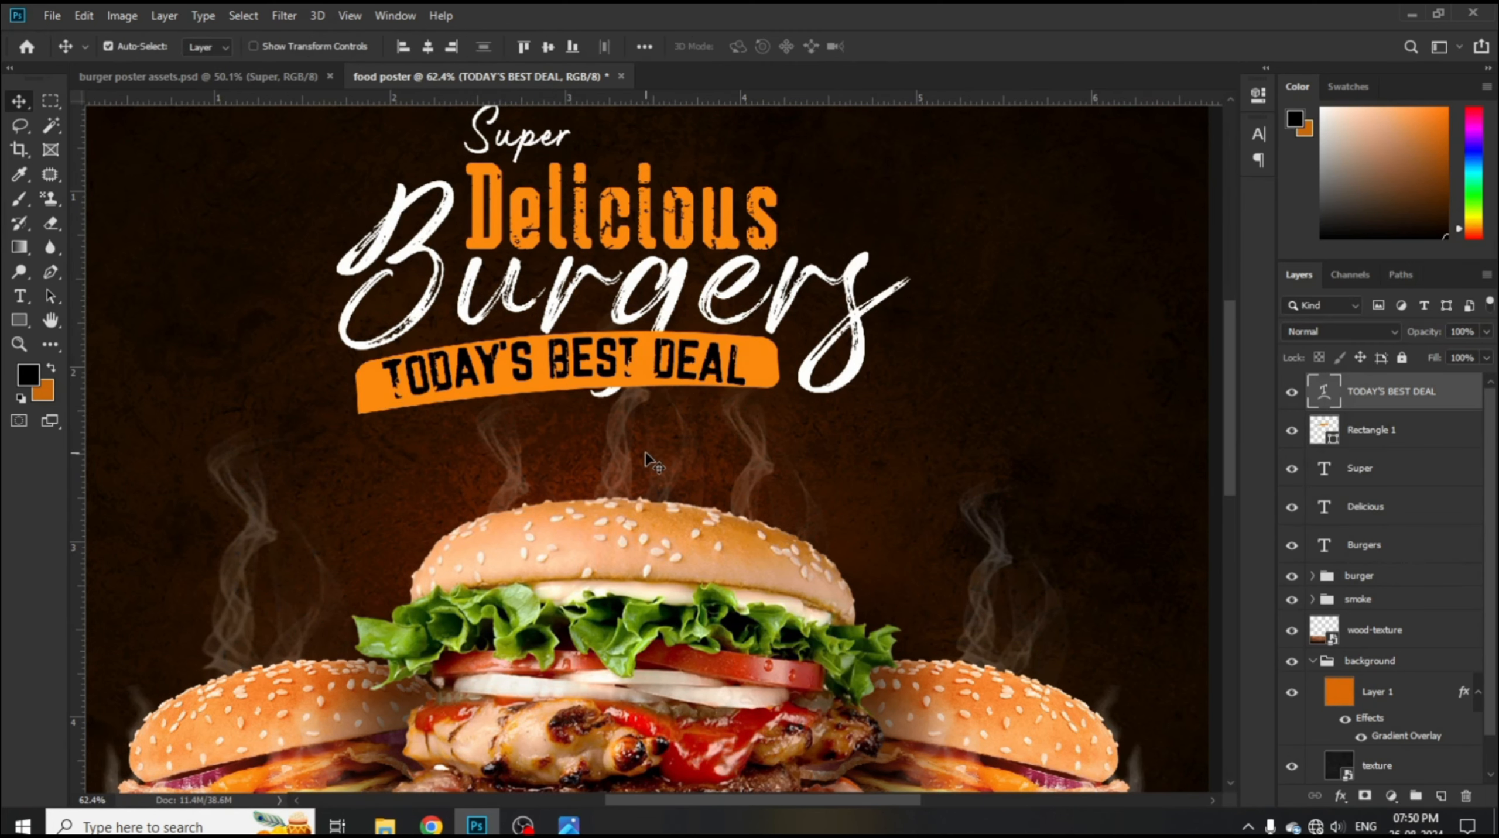
# - Rotate the "TODAY'S BEST DEAL" text by about another -1.41° to follow the orange shape
pyautogui.scroll(-5, 648, 461)
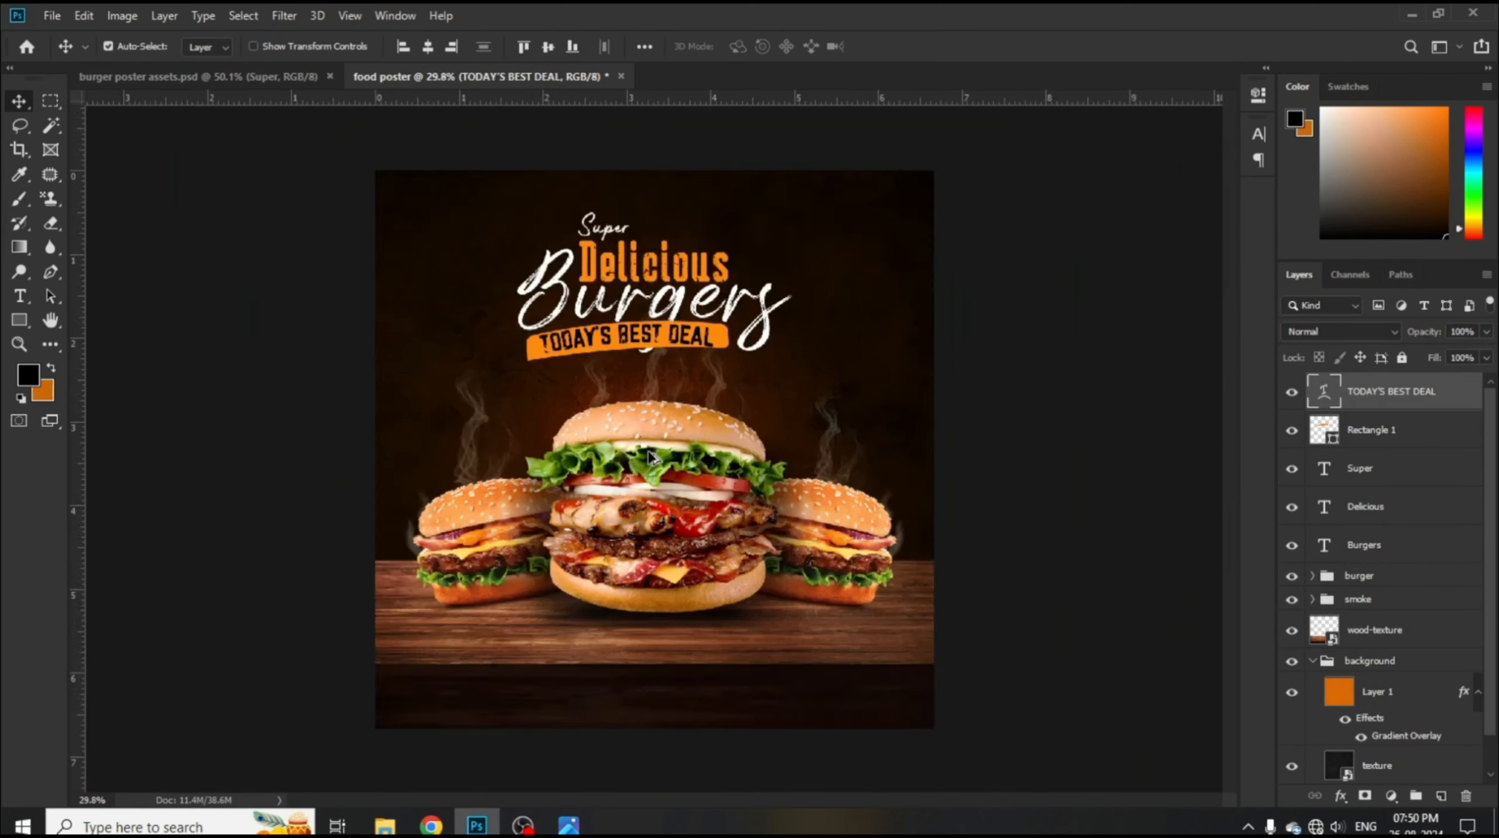
pyautogui.scroll(4, 648, 460)
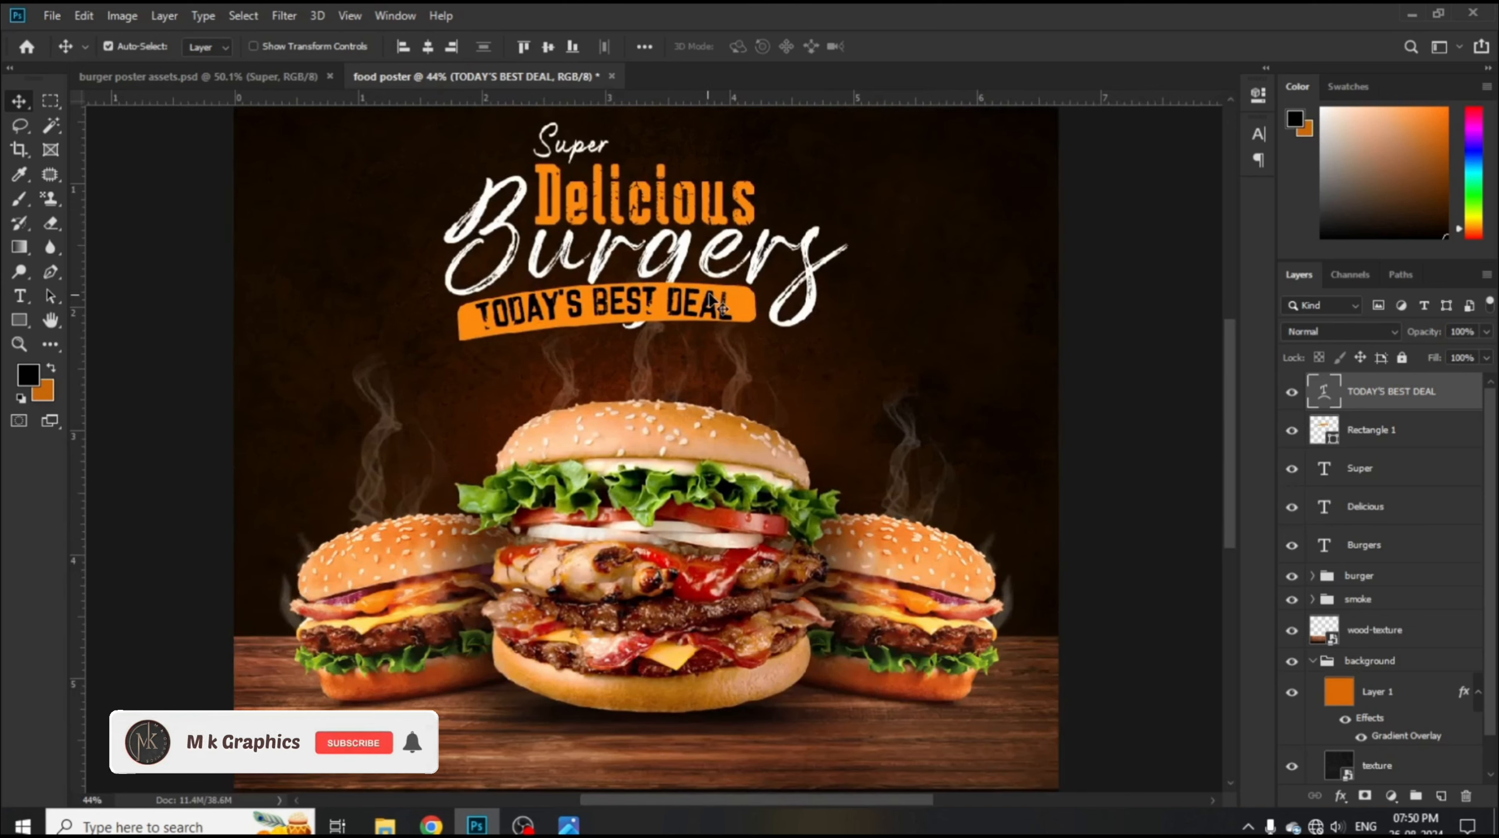
pyautogui.hotkey('ctrl', 't')
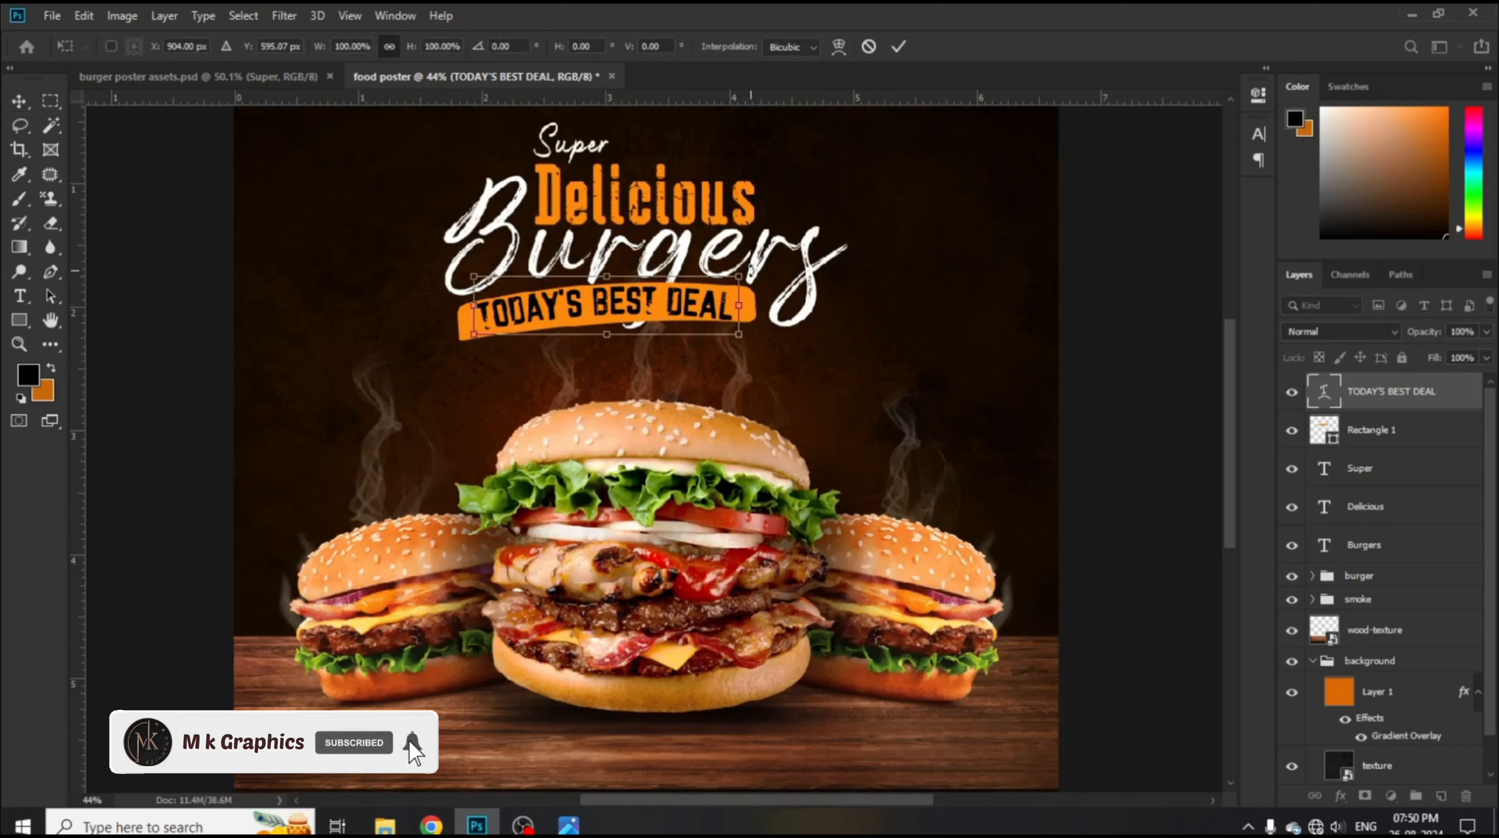
pyautogui.moveTo(751, 271); pyautogui.dragTo(751, 269)
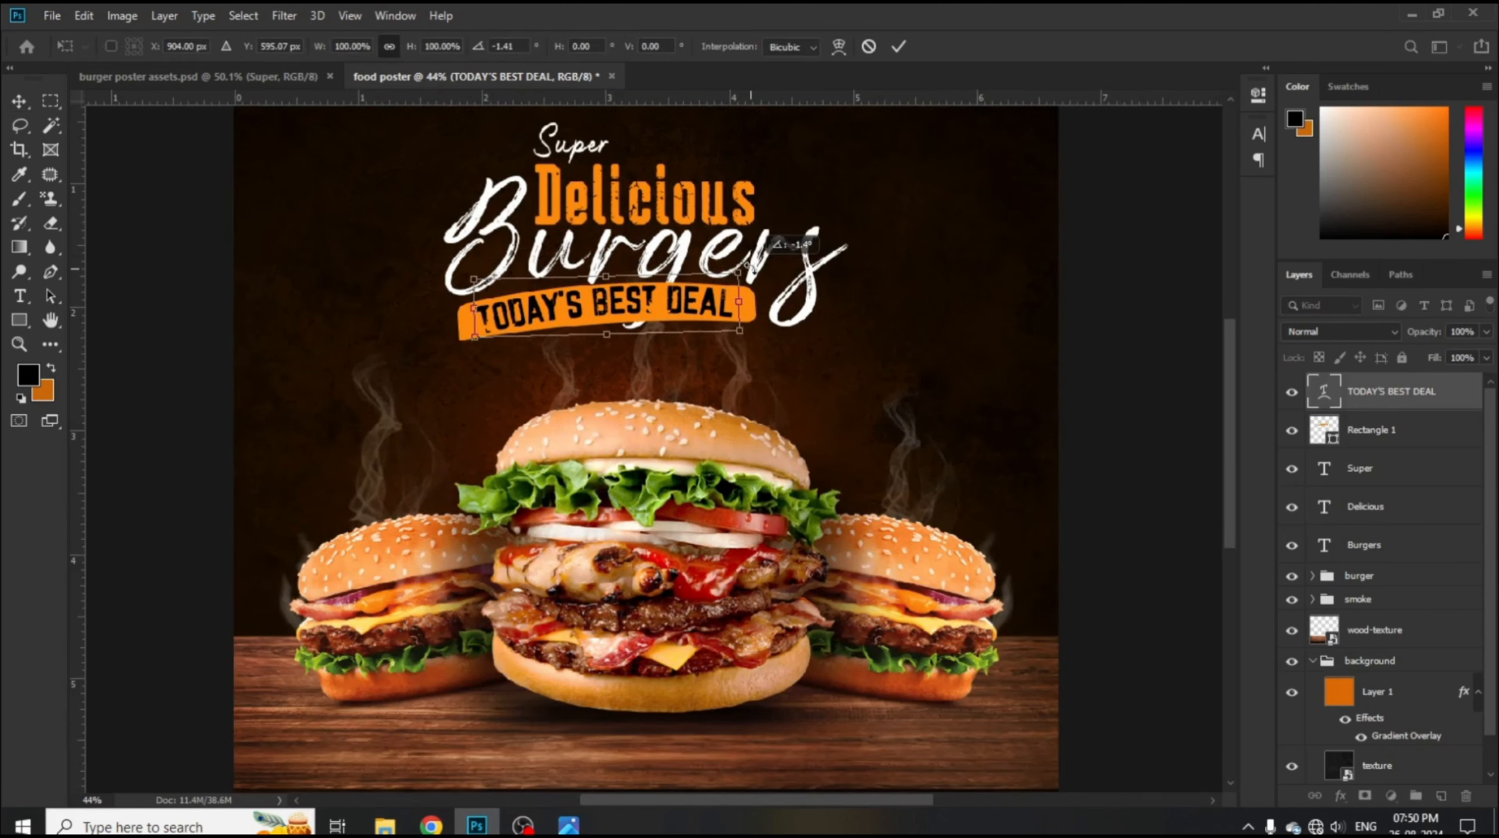
pyautogui.click(899, 47)
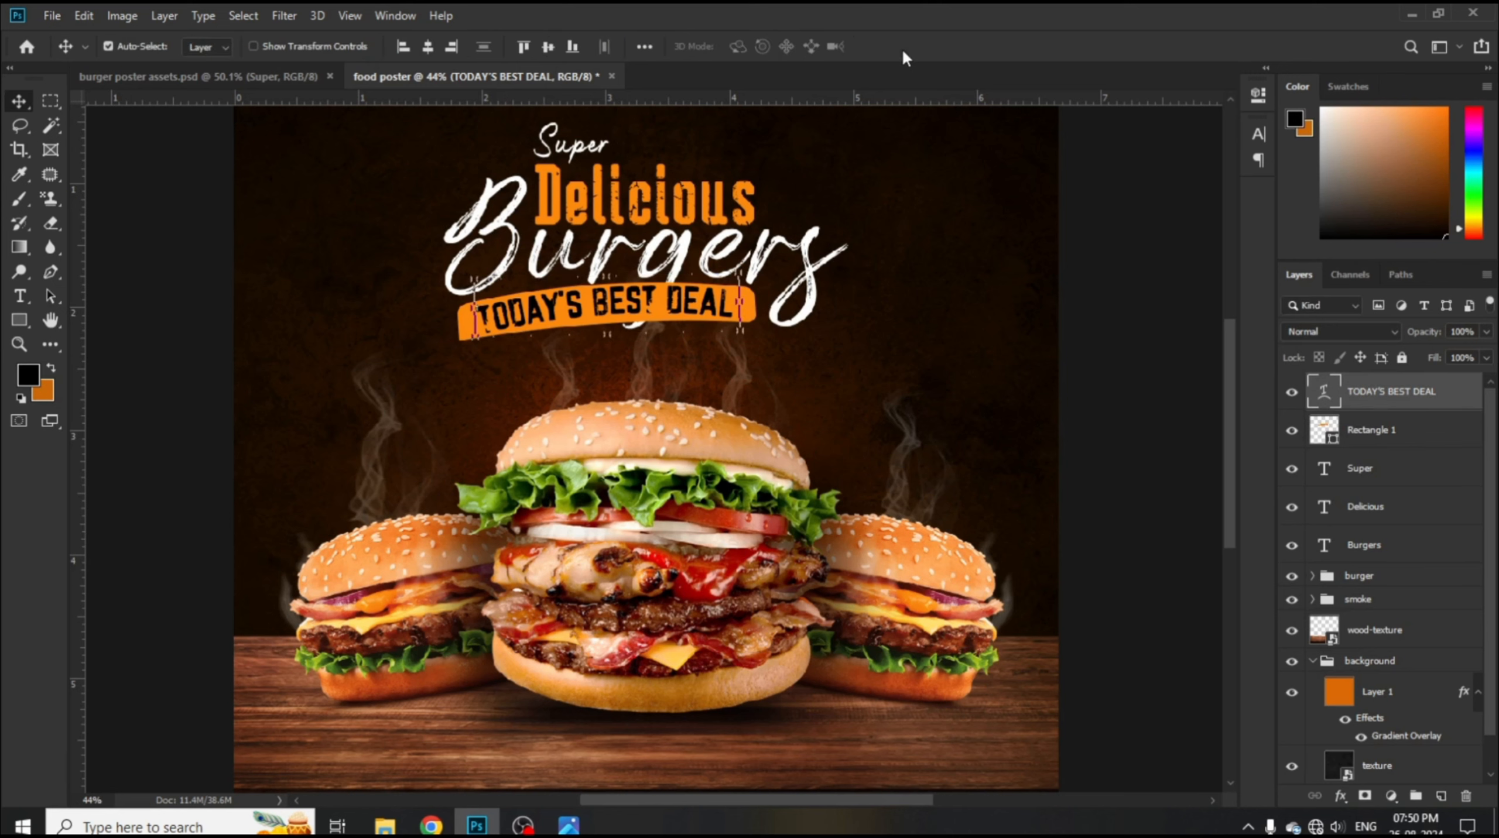
# - Group all title text layers with the orange rectangle and name the group "BURGER TEXT"
pyautogui.scroll(-1, 681, 411)
pyautogui.scroll(-1, 676, 412)
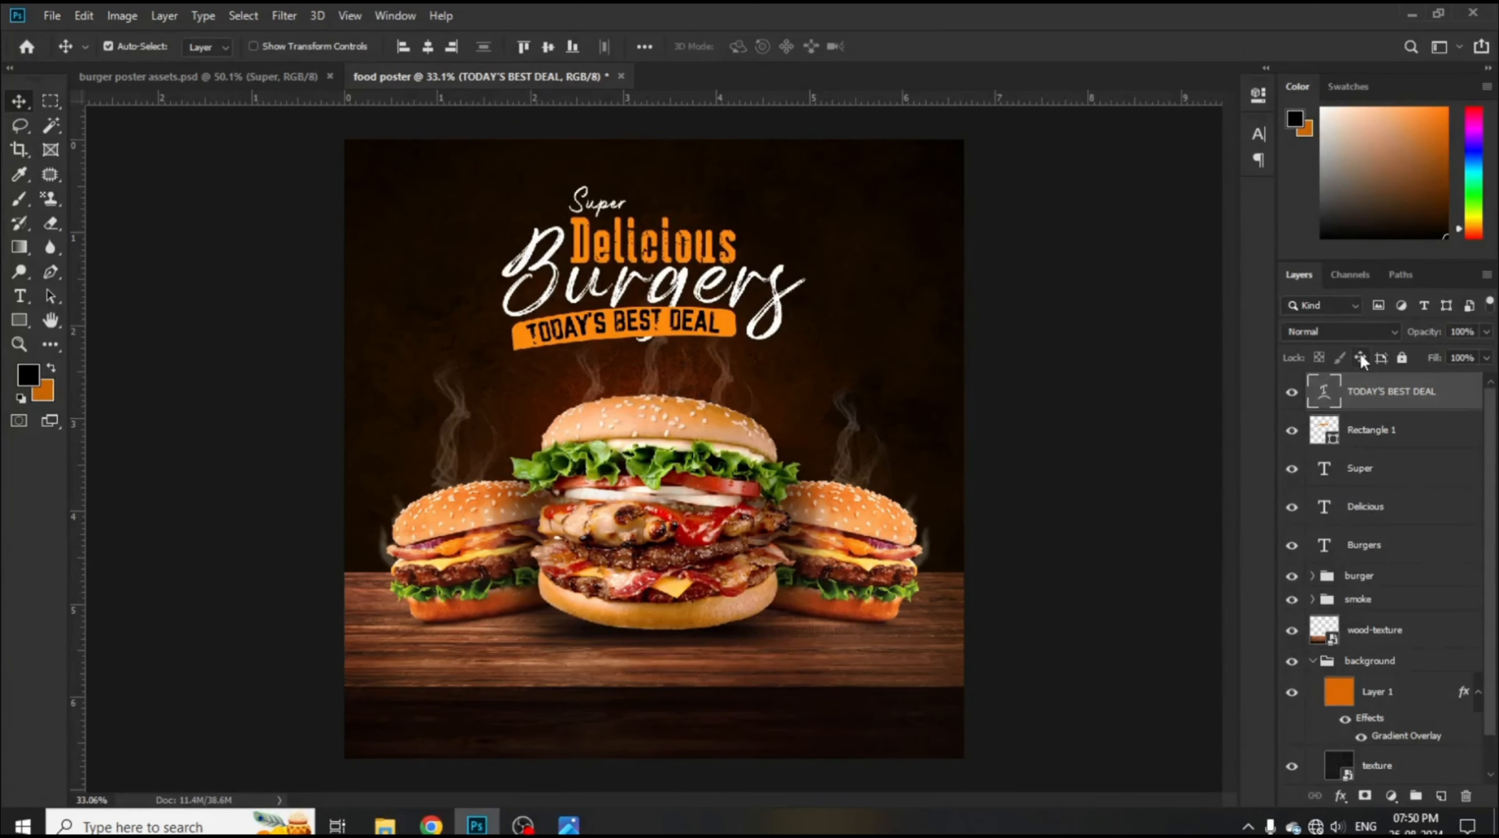
pyautogui.keyDown('shift'); pyautogui.click(1384, 547); pyautogui.keyUp('shift')
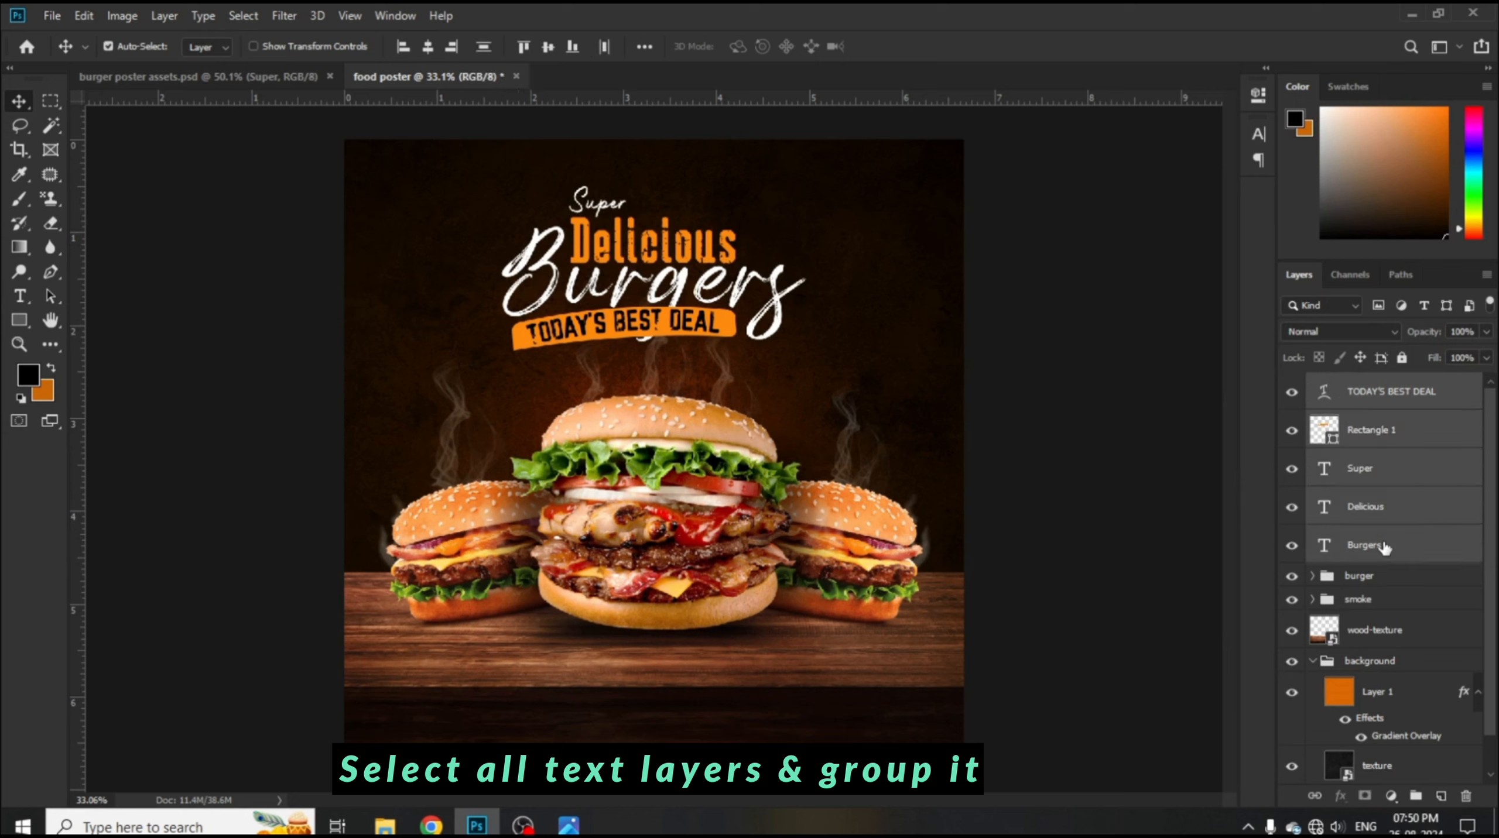
pyautogui.hotkey('ctrl', 'g')
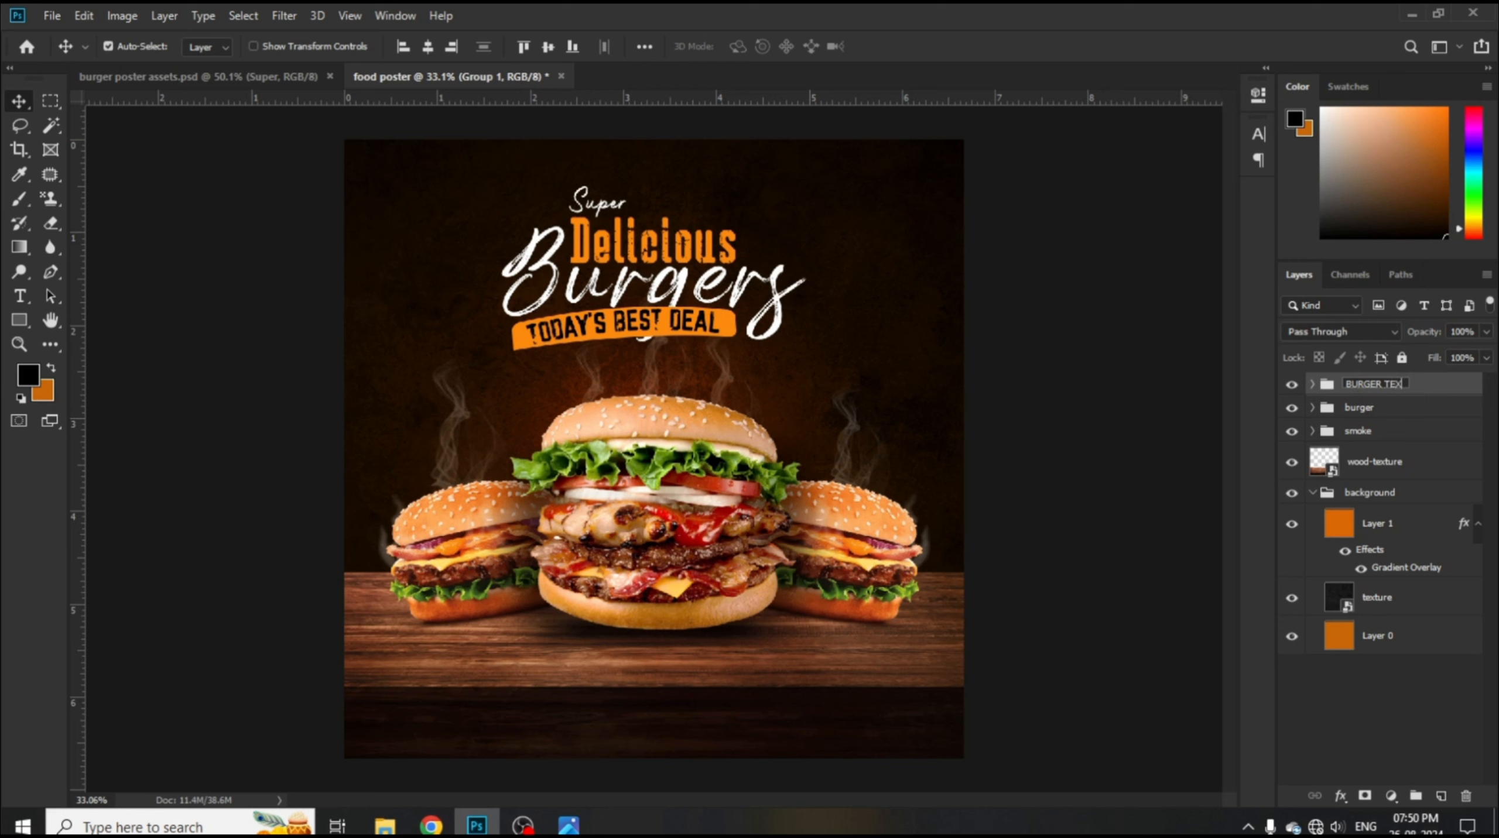
pyautogui.press('Return')
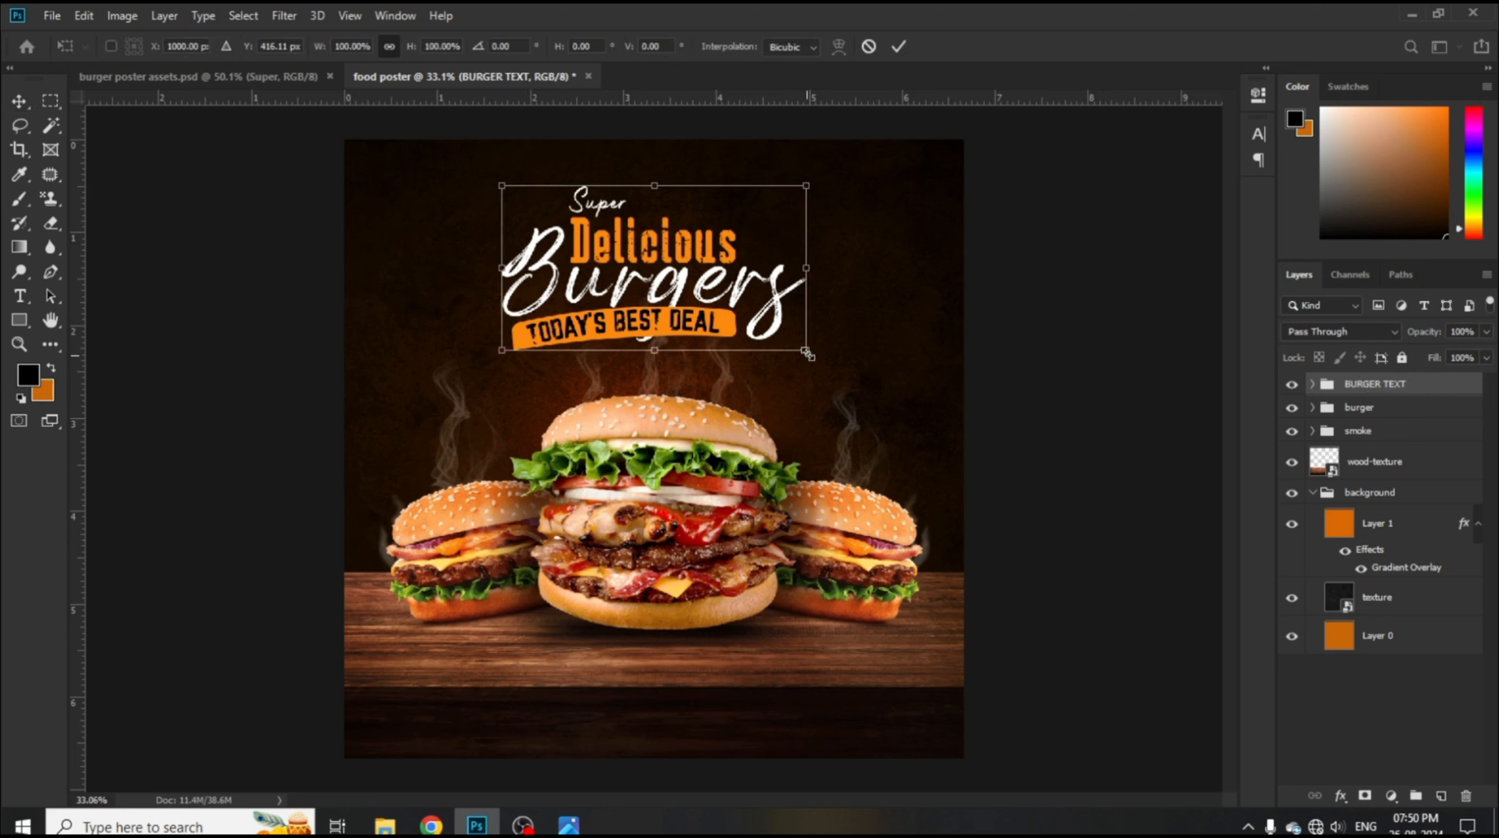
# - Enlarge the BURGER TEXT group slightly around its centre and nudge it down a little above the middle burger
pyautogui.moveTo(807, 353); pyautogui.dragTo(826, 361)
pyautogui.moveTo(671, 240); pyautogui.dragTo(671, 247)
pyautogui.click(899, 46)
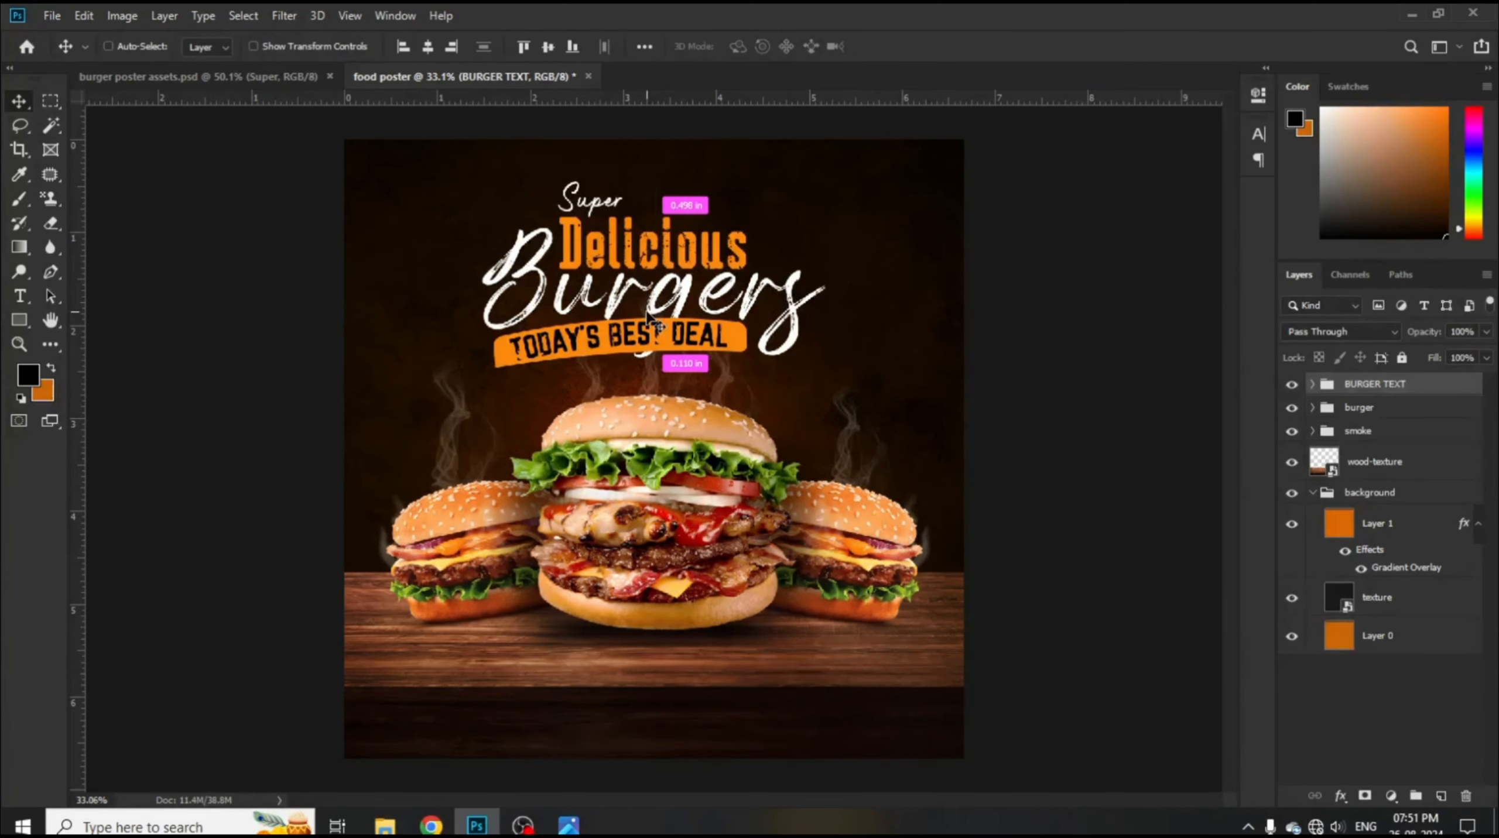
# - Nudge the BURGER TEXT group slightly right above the middle burger
pyautogui.hotkey('ctrl', 't')
pyautogui.moveTo(674, 250); pyautogui.dragTo(679, 249)
pyautogui.click(899, 46)
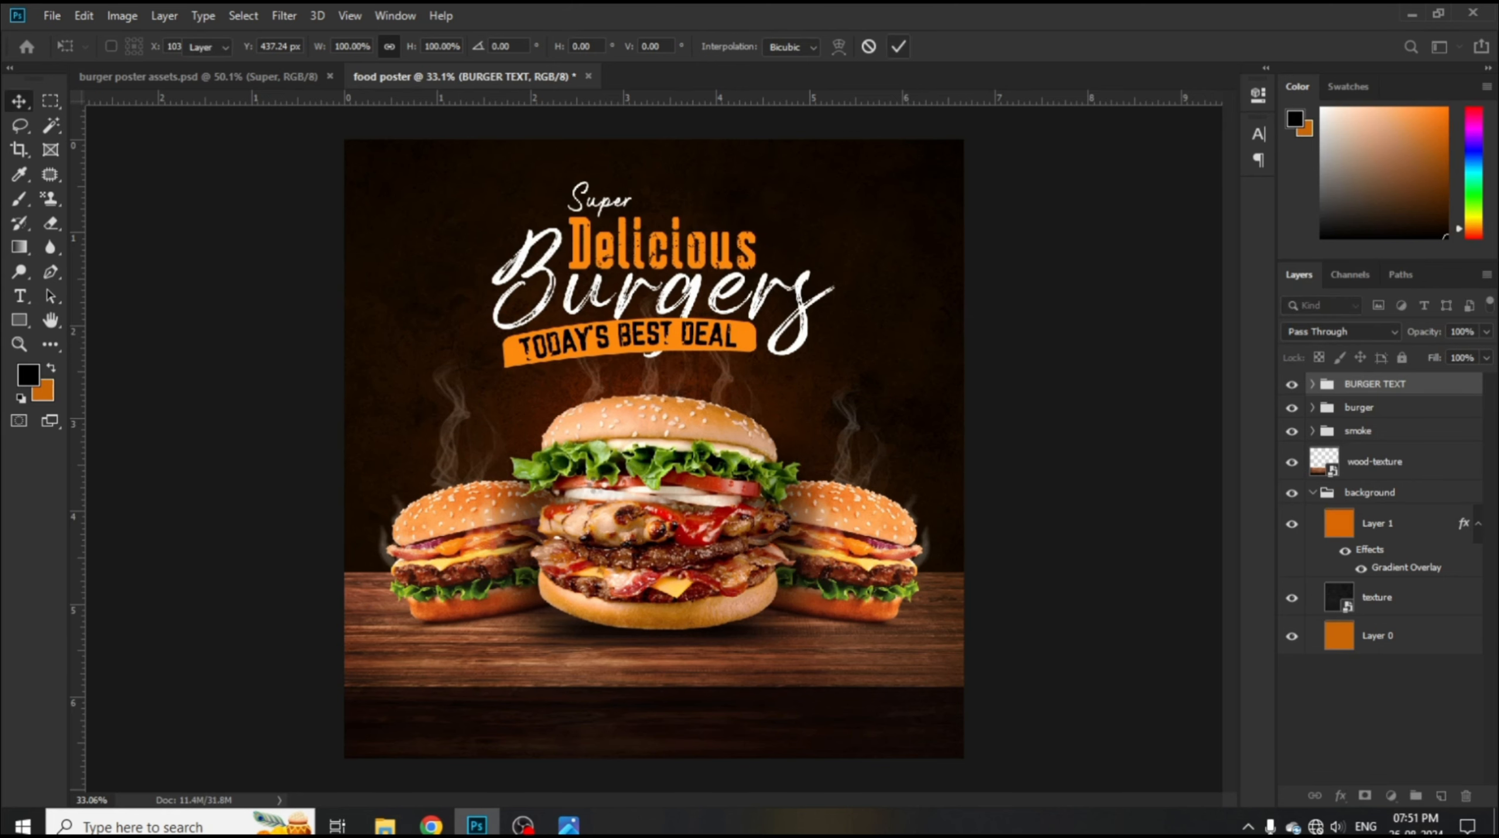
# - Copy the "50% off" group from burger poster assets.psd into the food poster
pyautogui.click(262, 76)
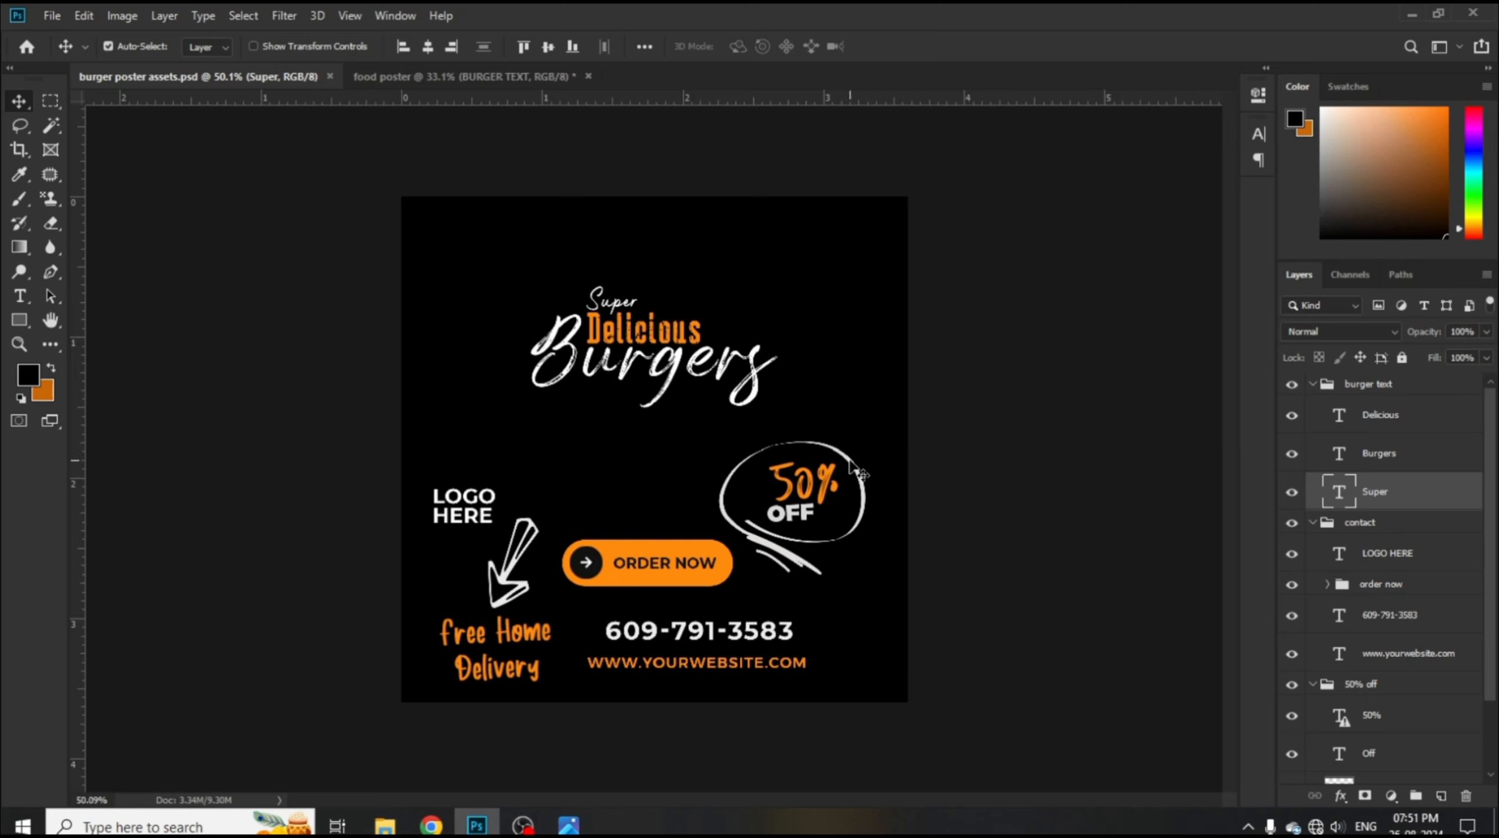
pyautogui.click(851, 462)
pyautogui.click(1355, 661)
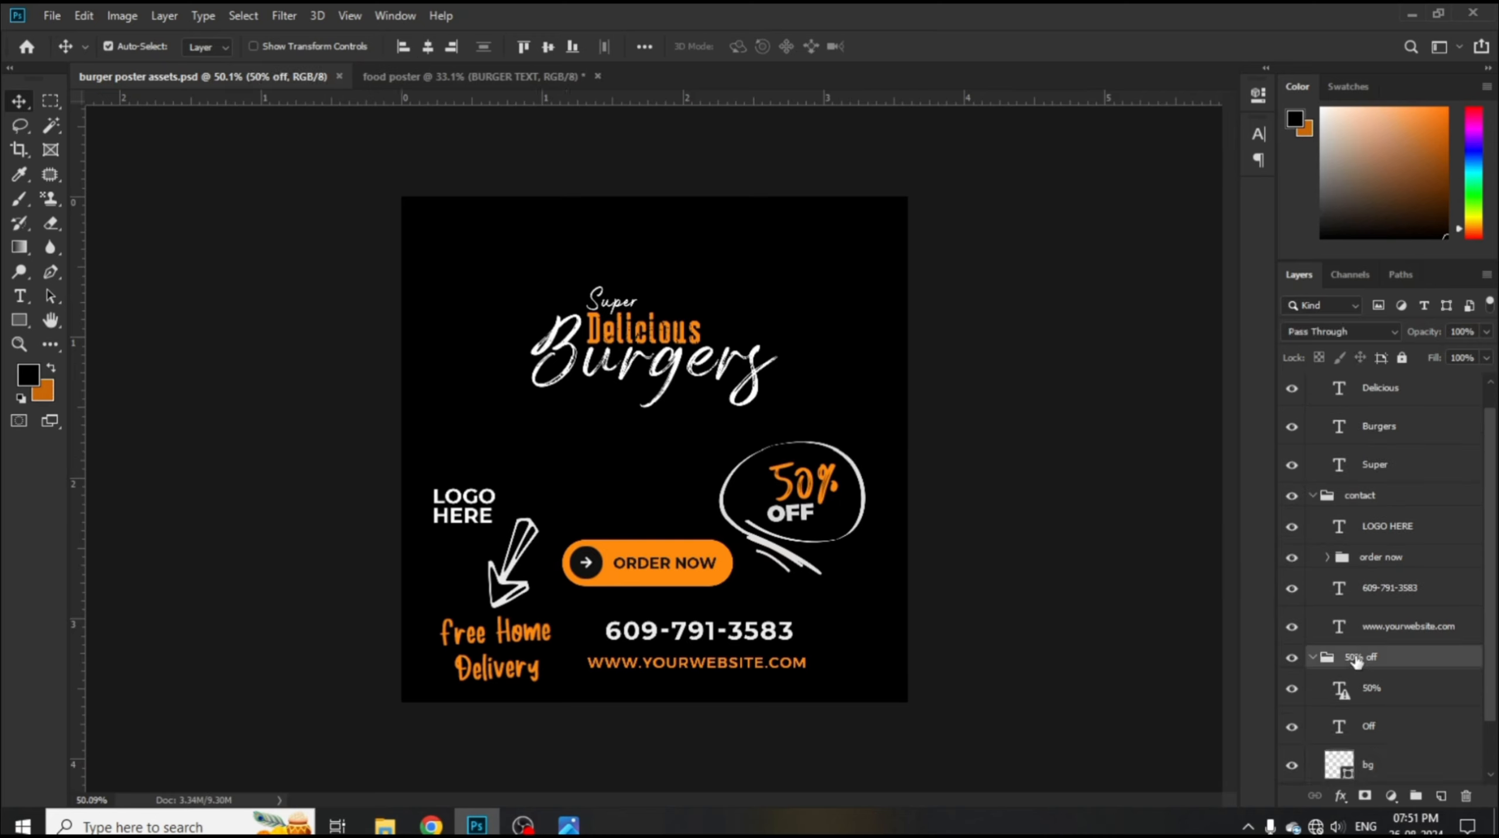
pyautogui.moveTo(1415, 662); pyautogui.dragTo(833, 425)
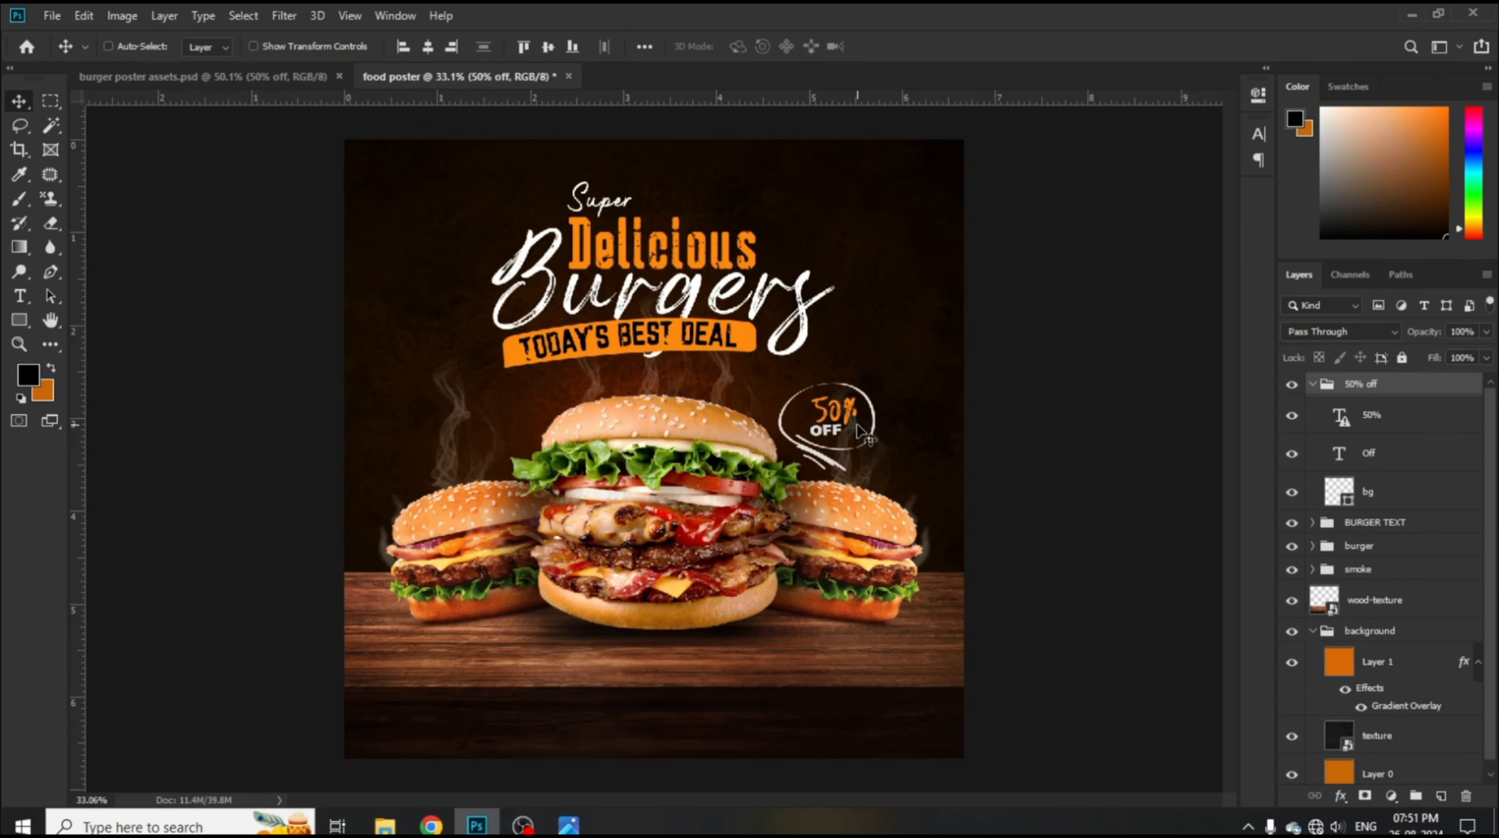
# - Move the circled 50% OFF badge up and to the right, above the right-hand burger
pyautogui.hotkey('ctrl', 't')
pyautogui.click(675, 347)
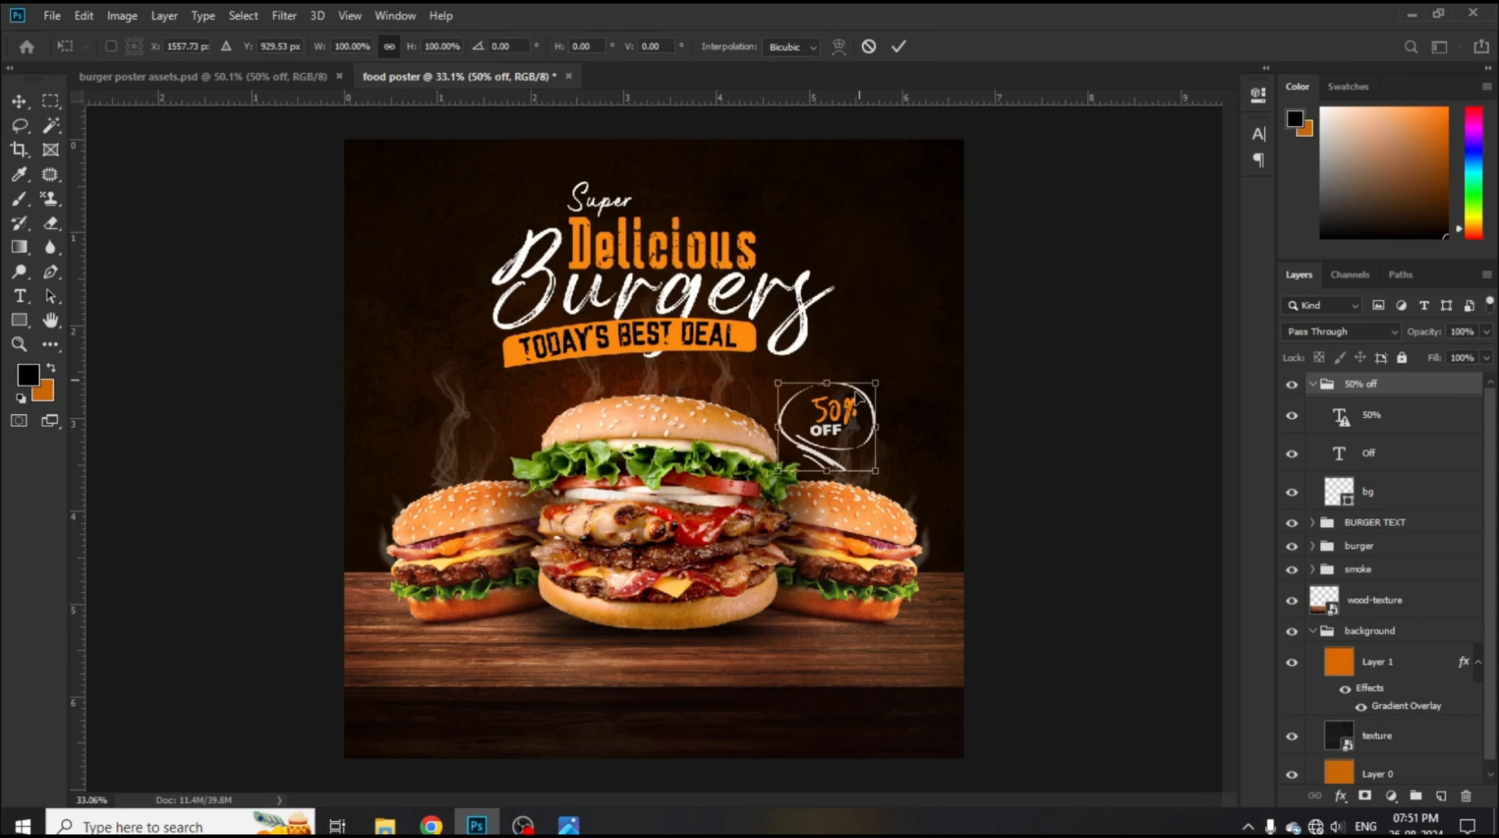
pyautogui.moveTo(850, 415); pyautogui.dragTo(885, 398)
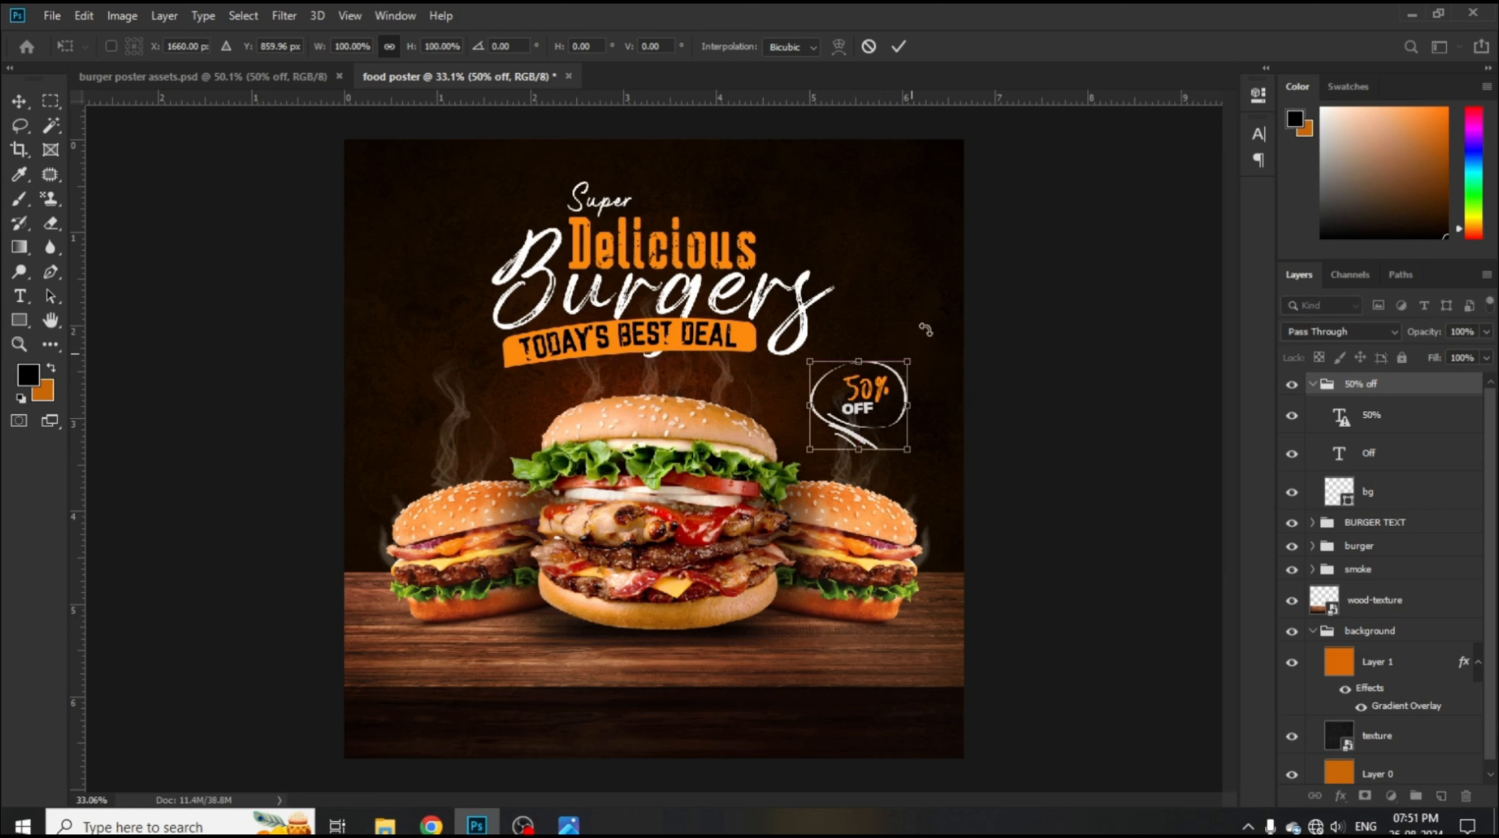
pyautogui.click(898, 47)
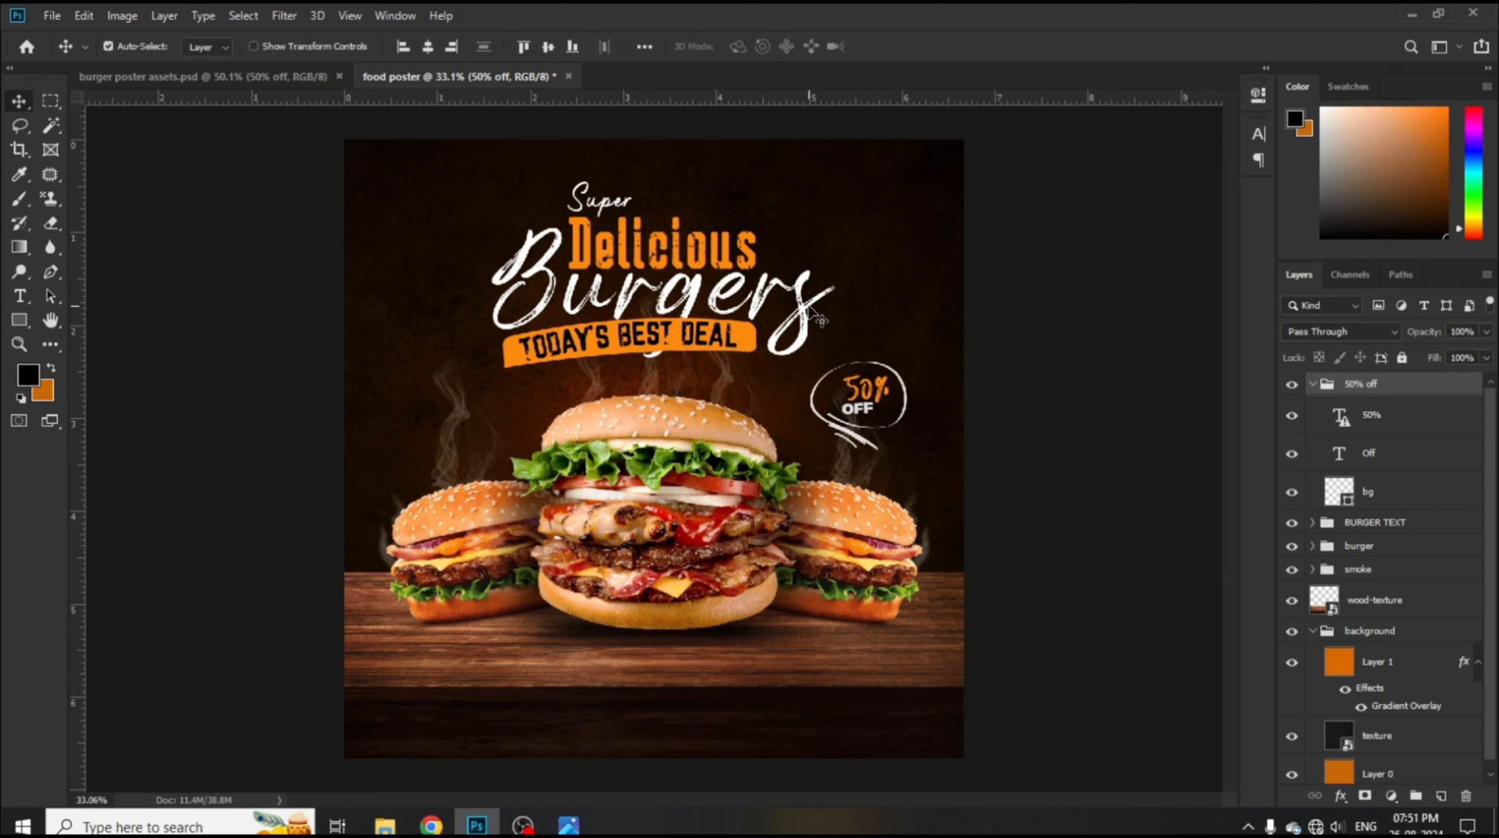
# - Enlarge the BURGER TEXT group to about 112.73% around its centre and shift it slightly left and down
pyautogui.click(1384, 525)
pyautogui.hotkey('ctrl', 't')
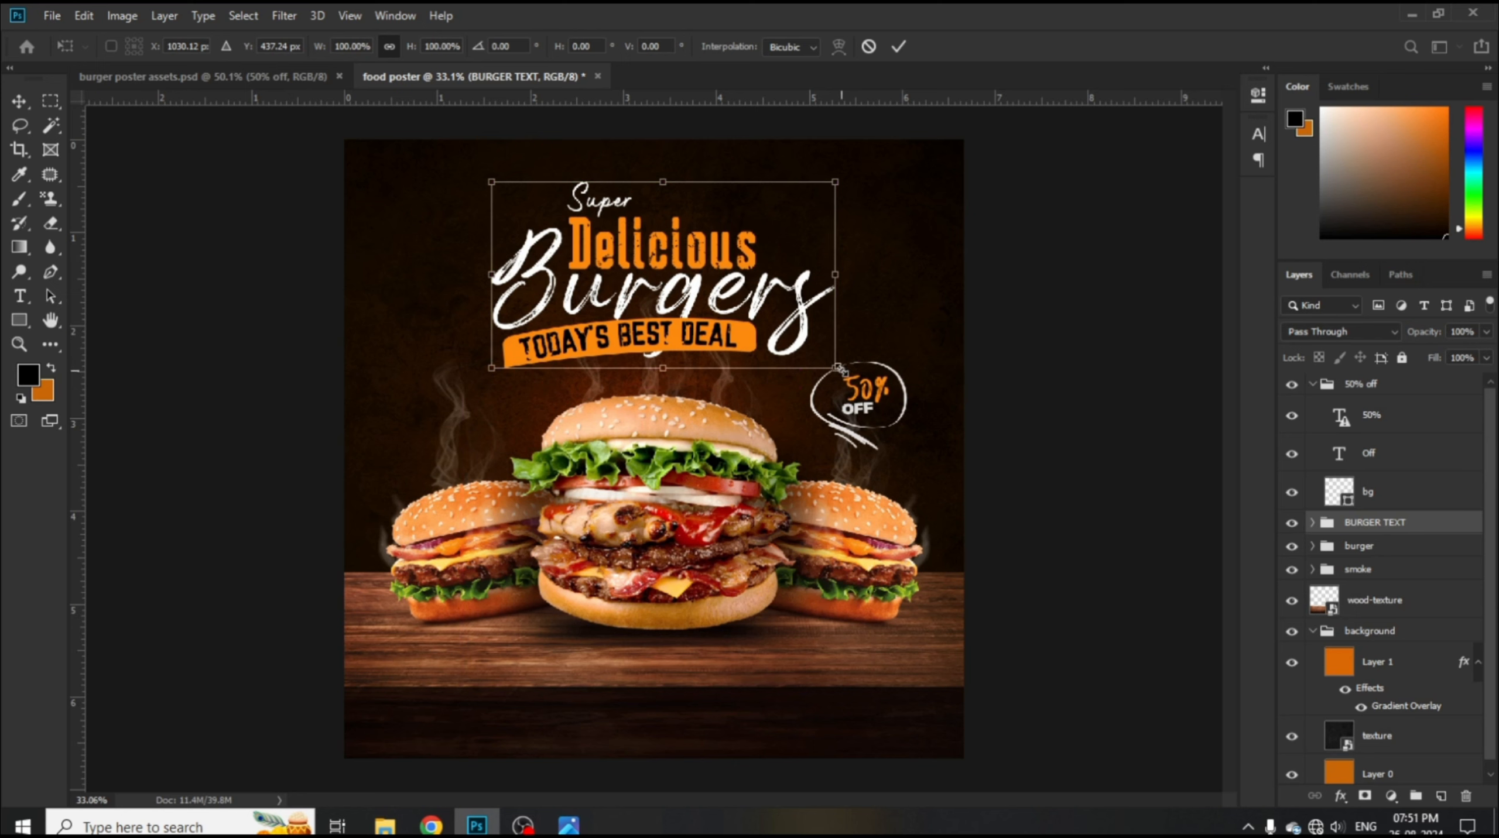
pyautogui.moveTo(836, 368); pyautogui.dragTo(857, 382)
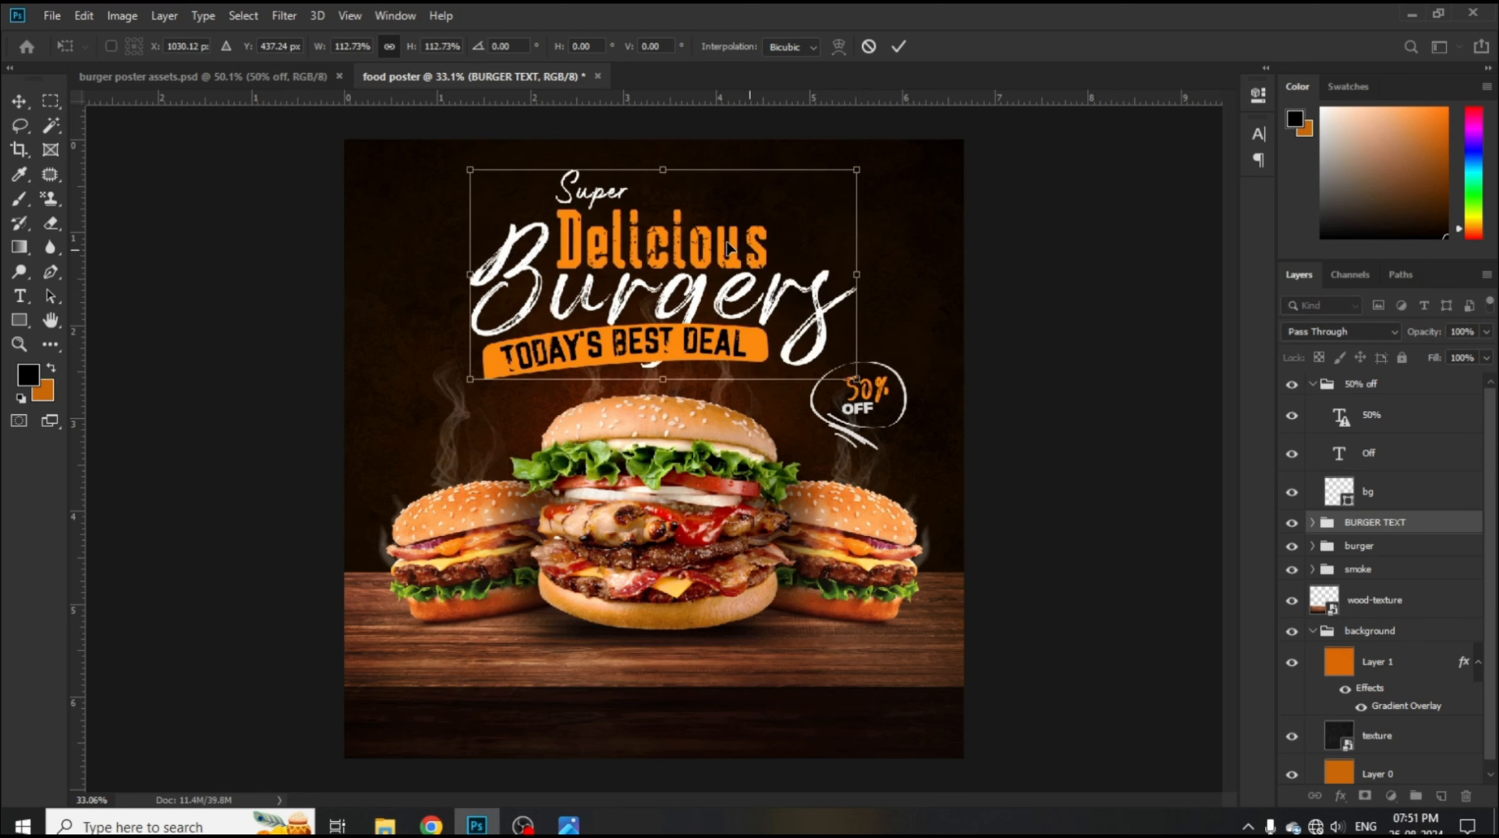
pyautogui.moveTo(729, 249); pyautogui.dragTo(726, 253)
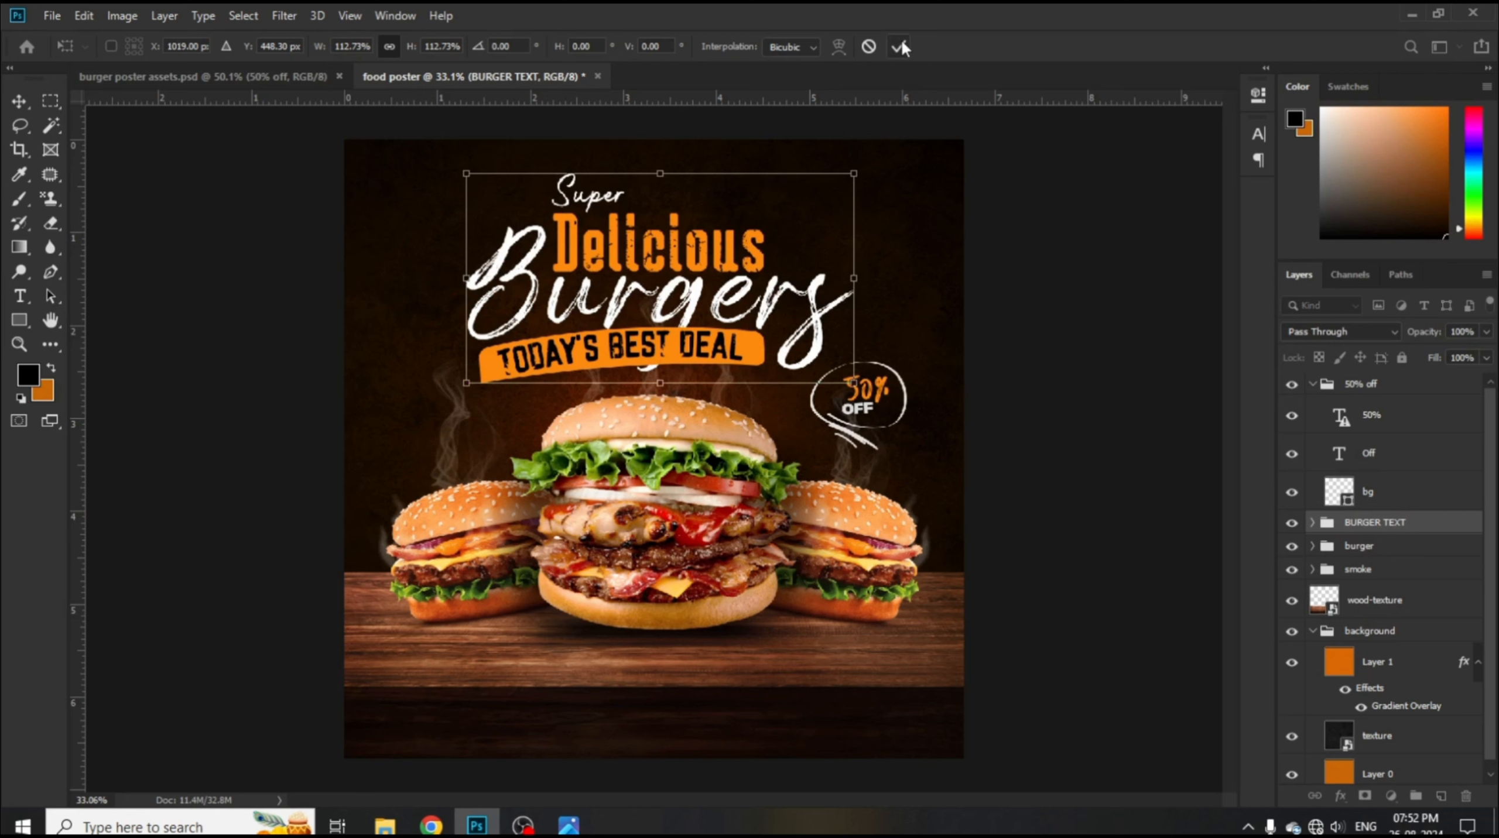
pyautogui.click(900, 46)
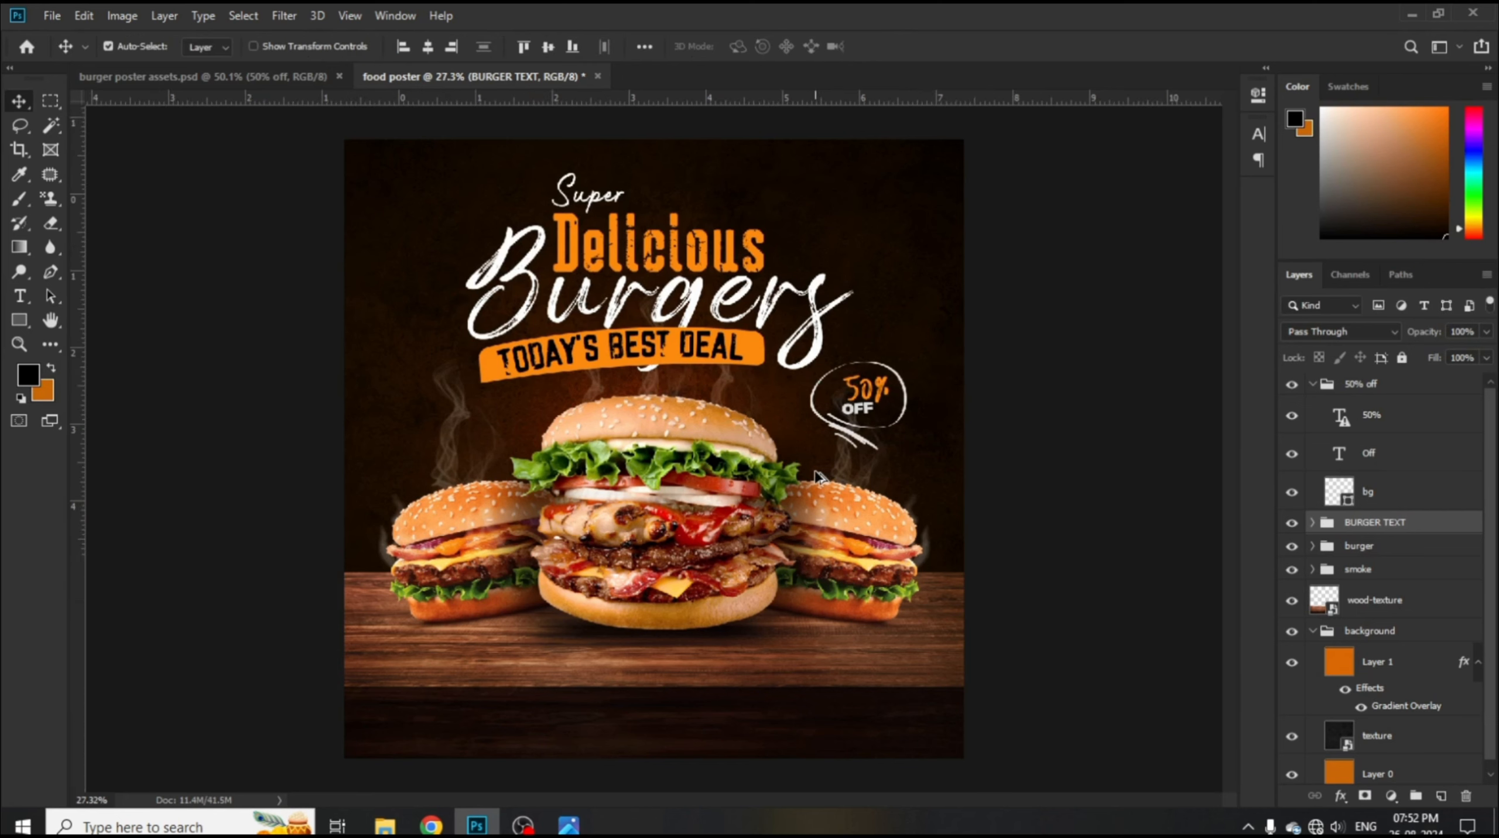
# - Scale the BURGER TEXT group down to about 96.99% around its centre
pyautogui.scroll(-3, 819, 481)
pyautogui.scroll(1, 751, 428)
pyautogui.hotkey('ctrl', 't')
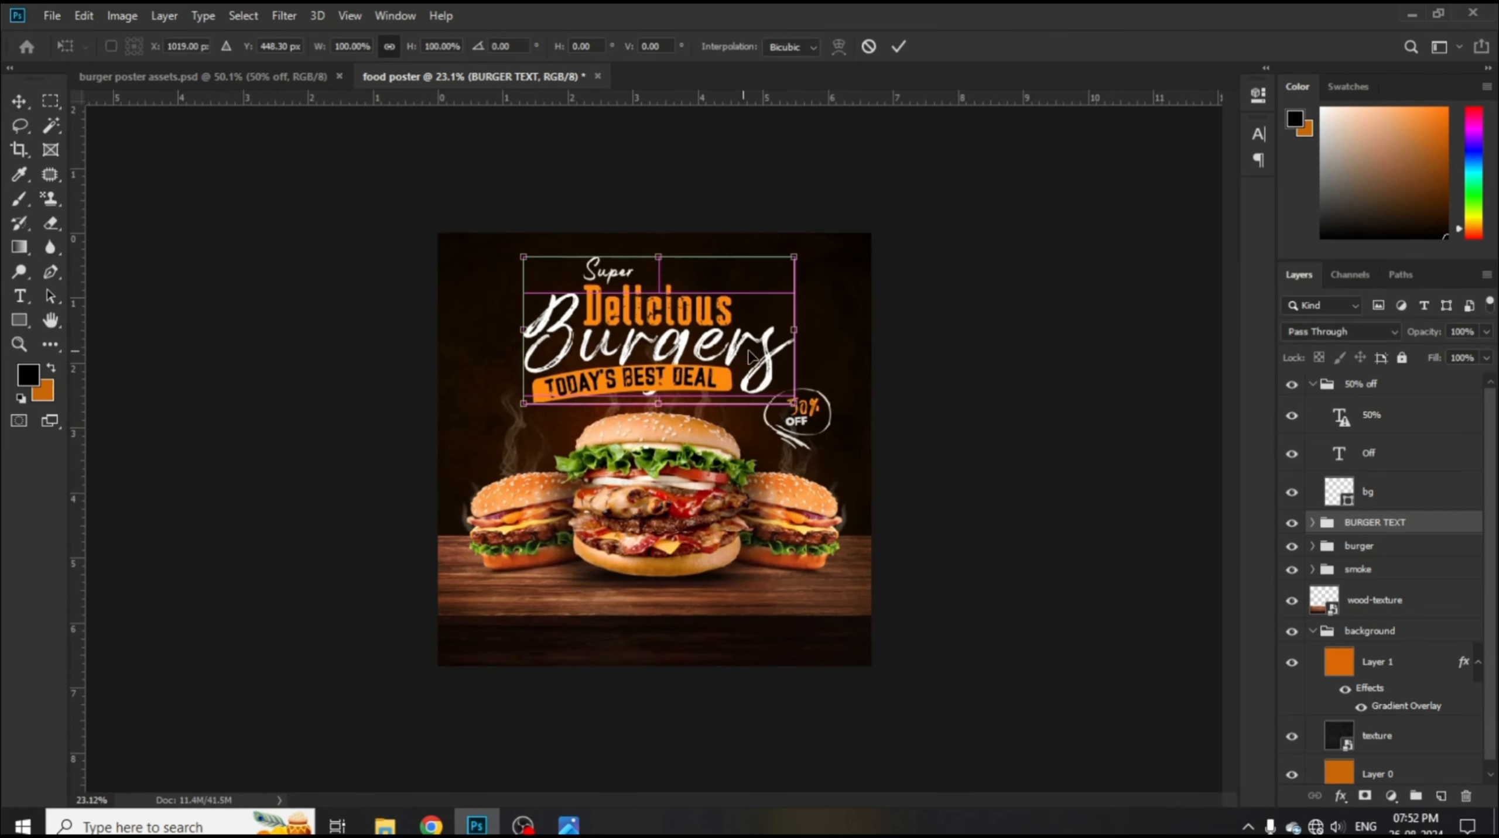
pyautogui.moveTo(792, 403); pyautogui.dragTo(790, 401)
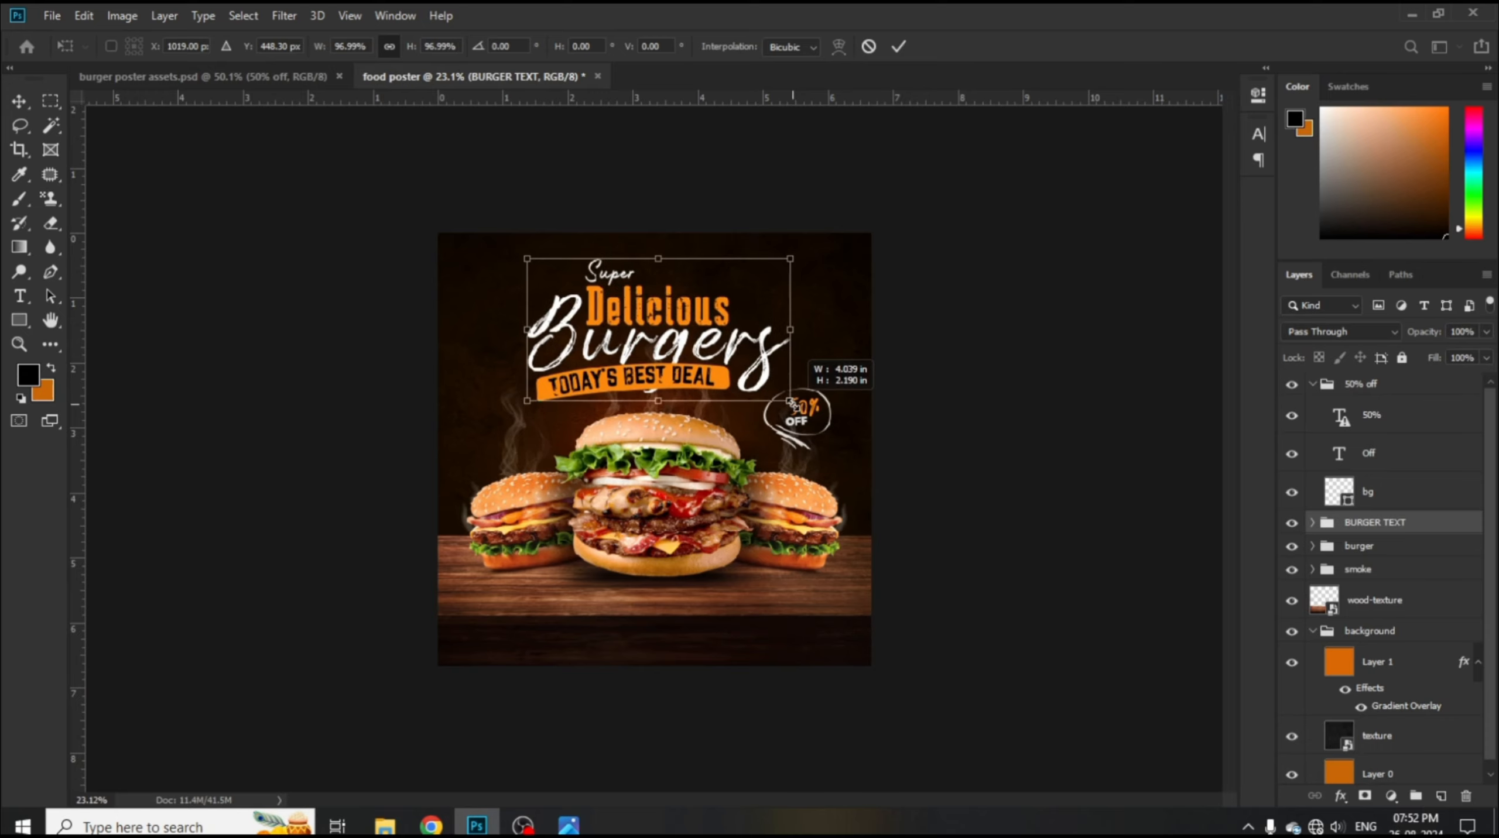
pyautogui.click(897, 50)
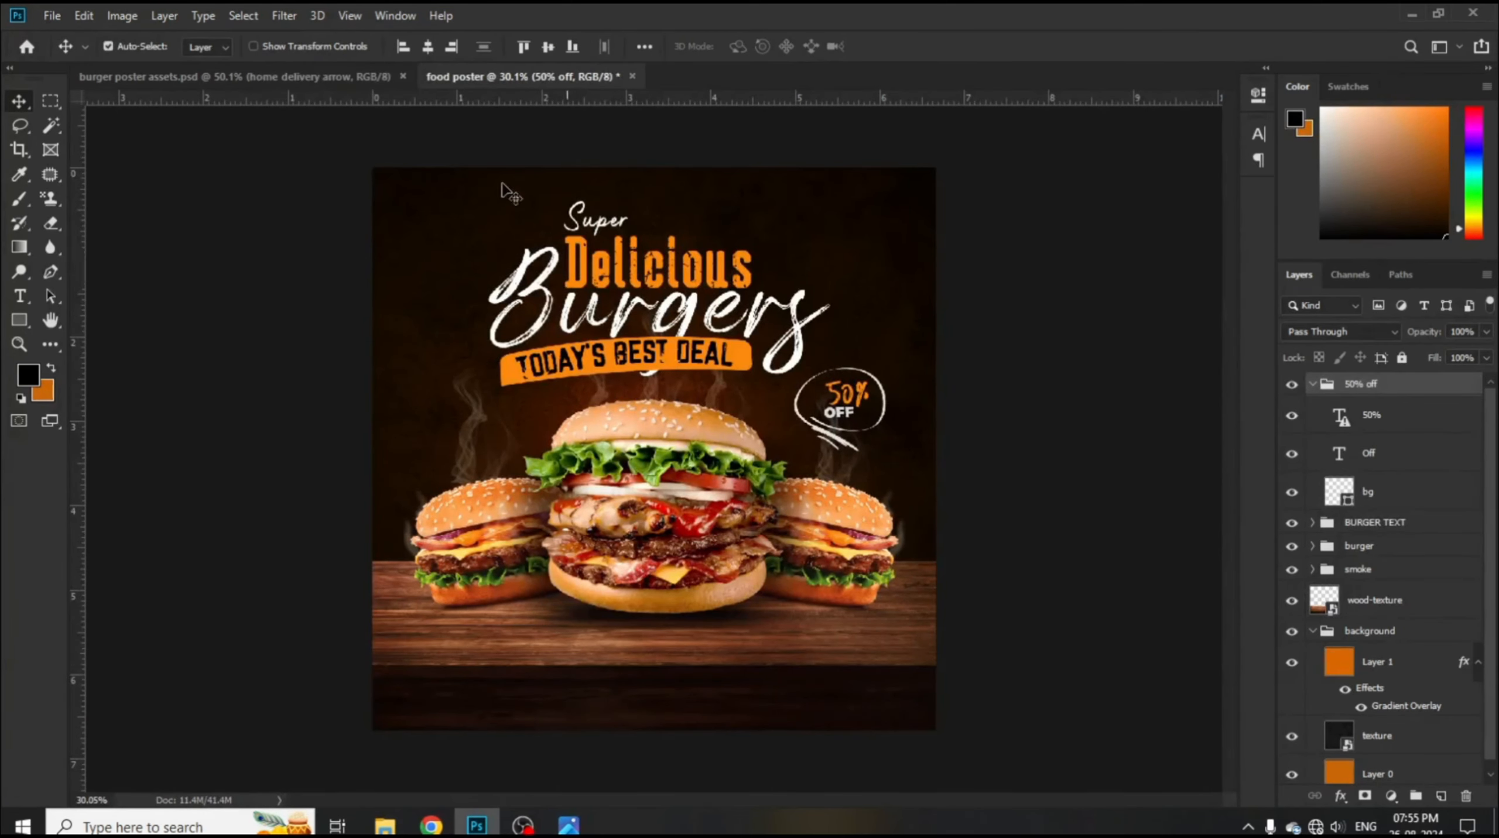
# - Copy the "home delivery arrow" group from burger poster assets.psd into the food poster
pyautogui.click(329, 76)
pyautogui.scroll(-2, 1452, 718)
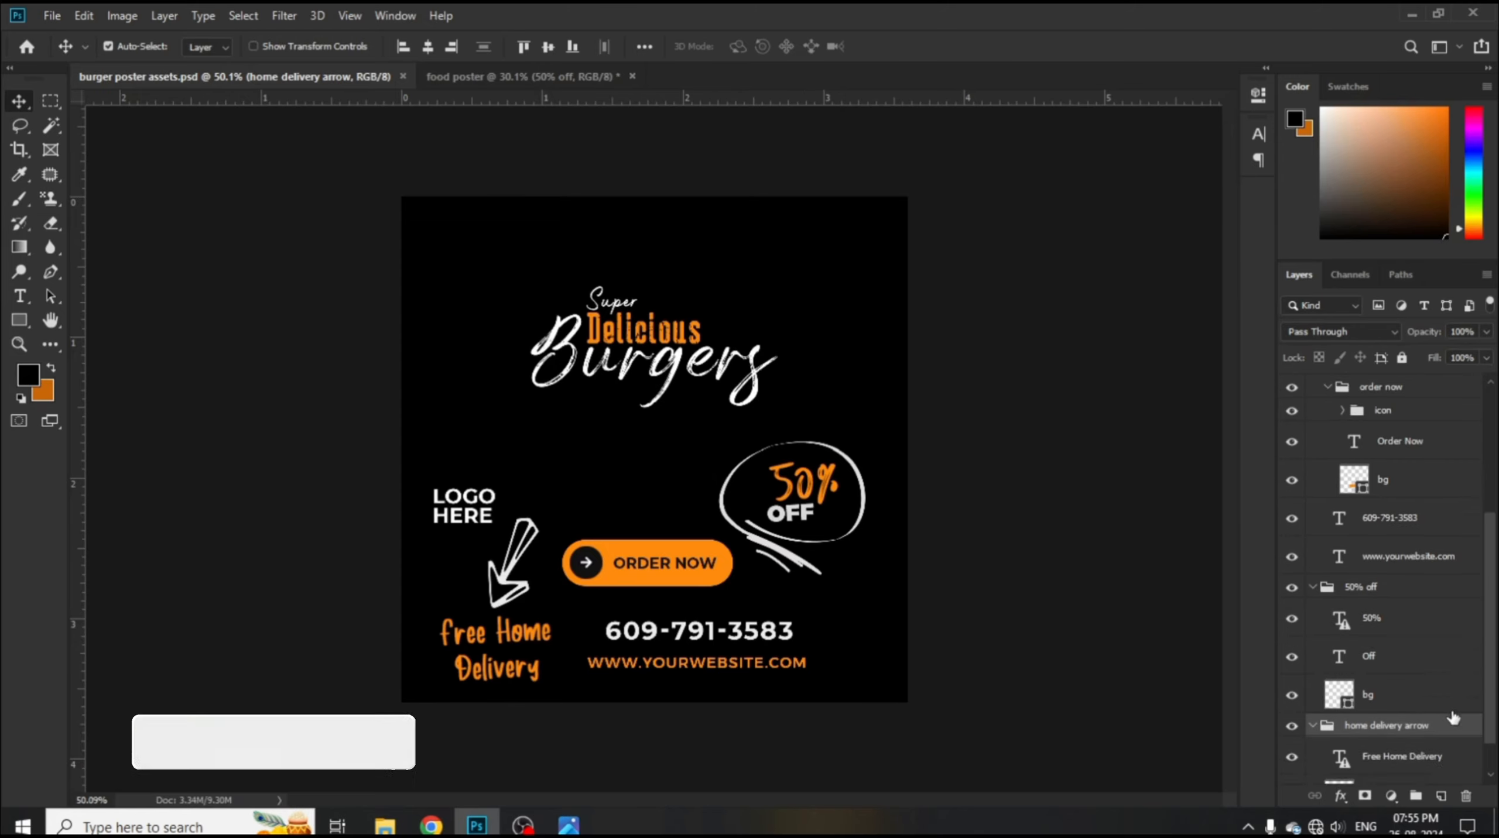
pyautogui.hotkey('ctrl', 'c')
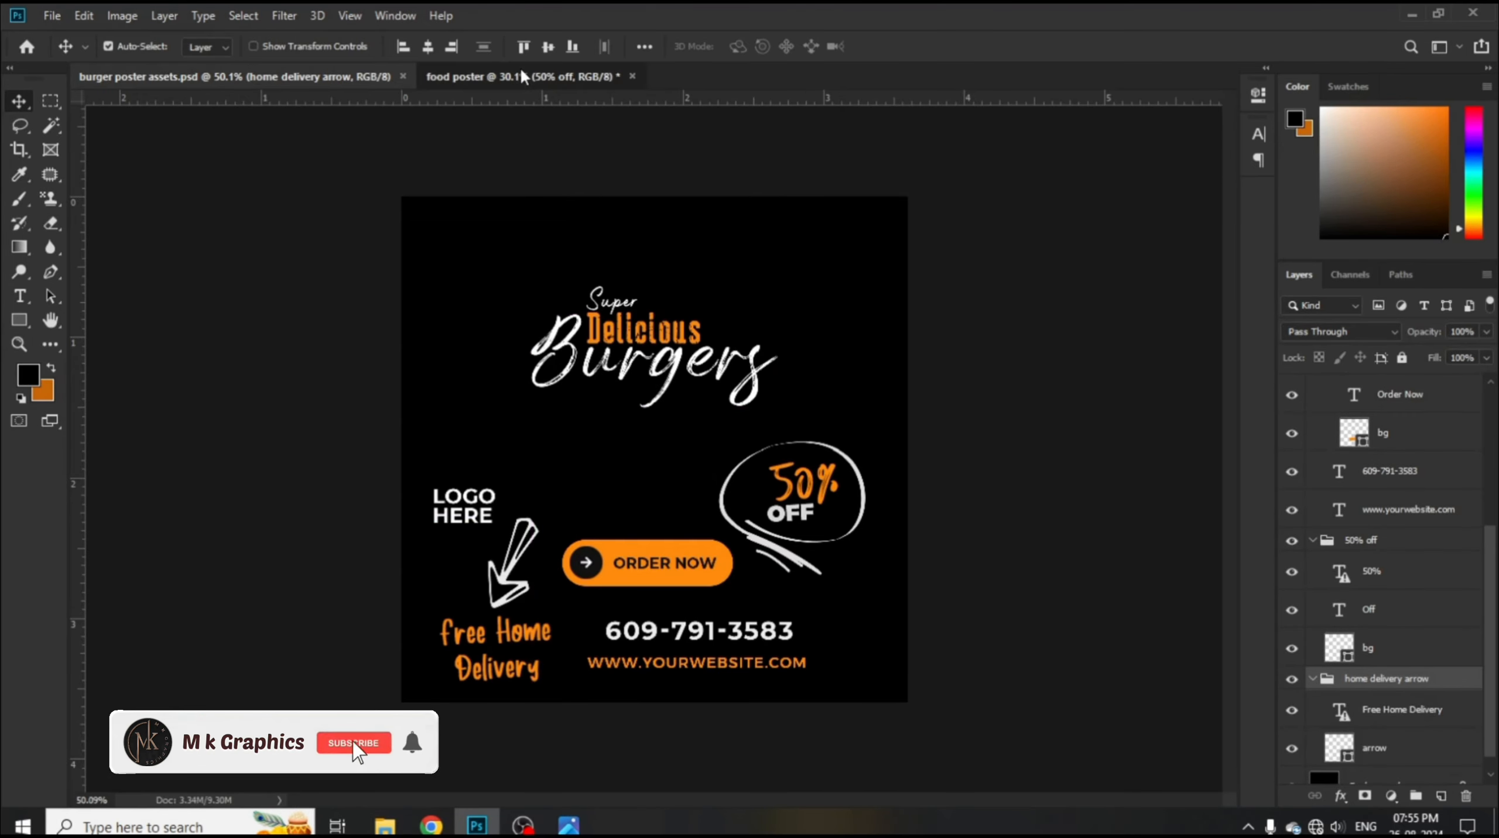
pyautogui.click(519, 75)
pyautogui.hotkey('ctrl', 'v')
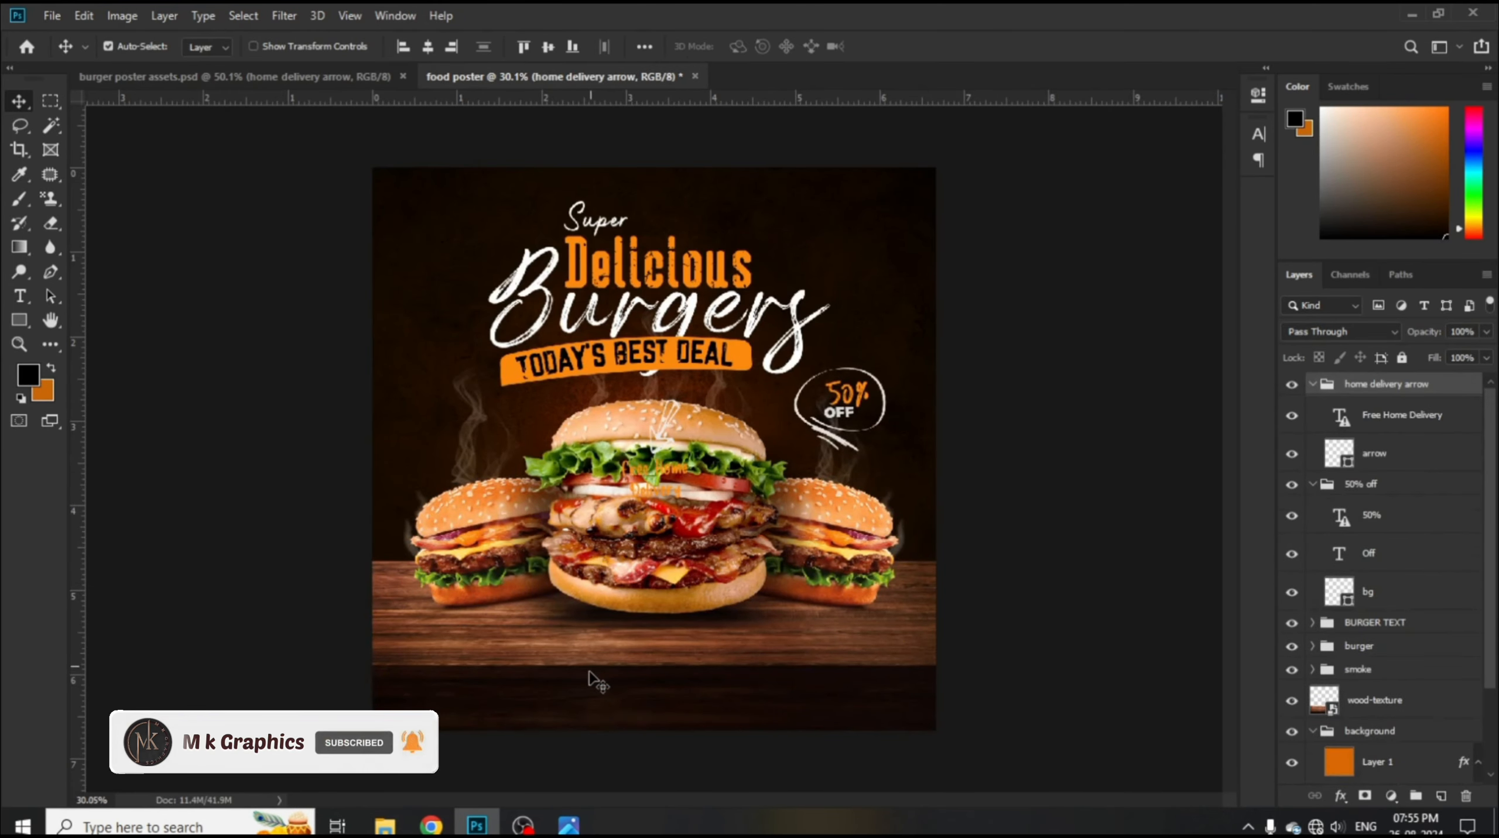
# - Scale the Free Home Delivery text and arrow to about 92.98% and place them in the poster's lower-left corner
pyautogui.hotkey('ctrl', 't')
pyautogui.moveTo(650, 452); pyautogui.dragTo(446, 662)
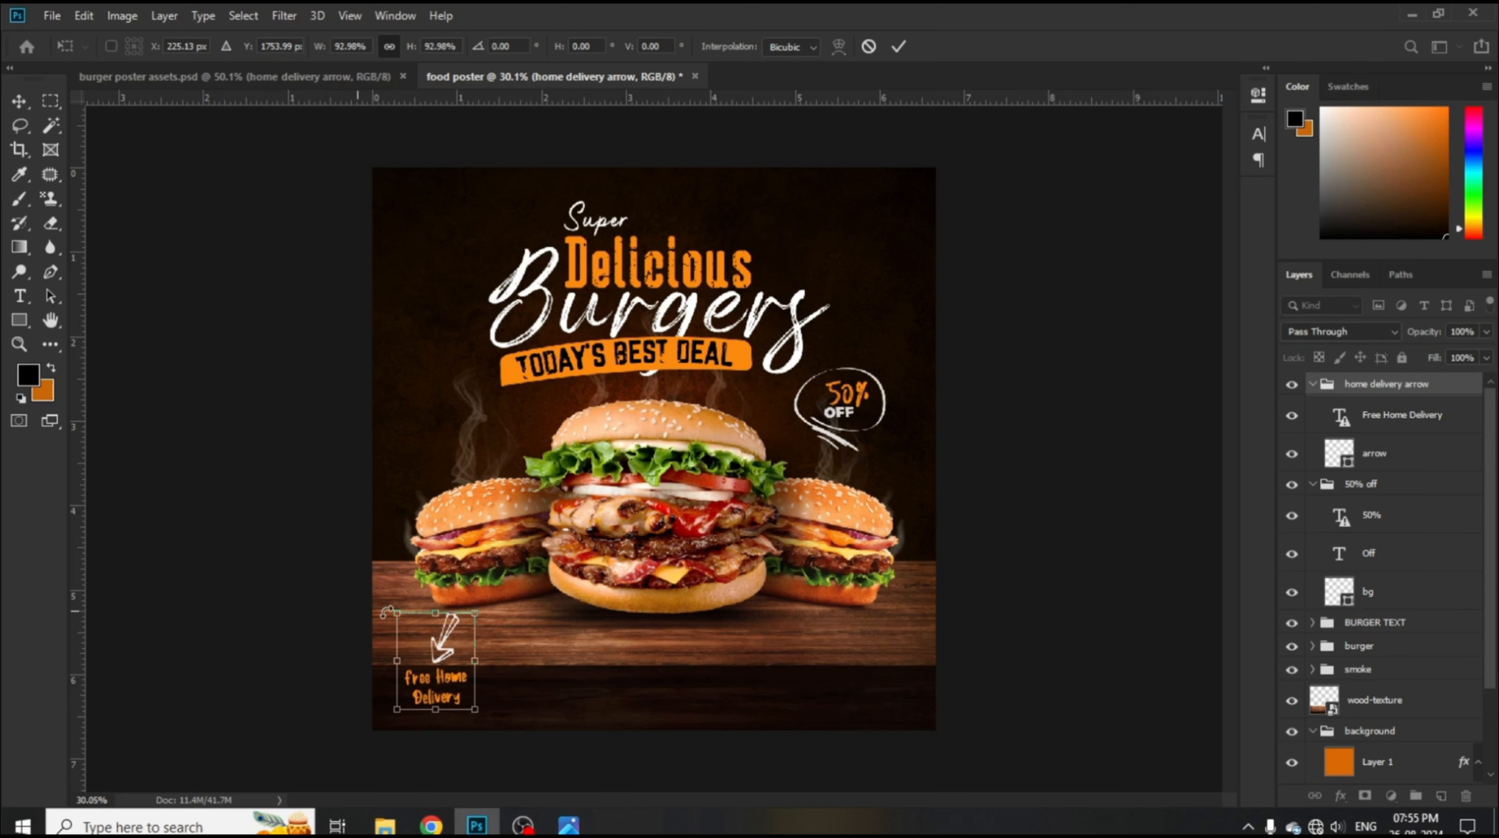
pyautogui.press('Return')
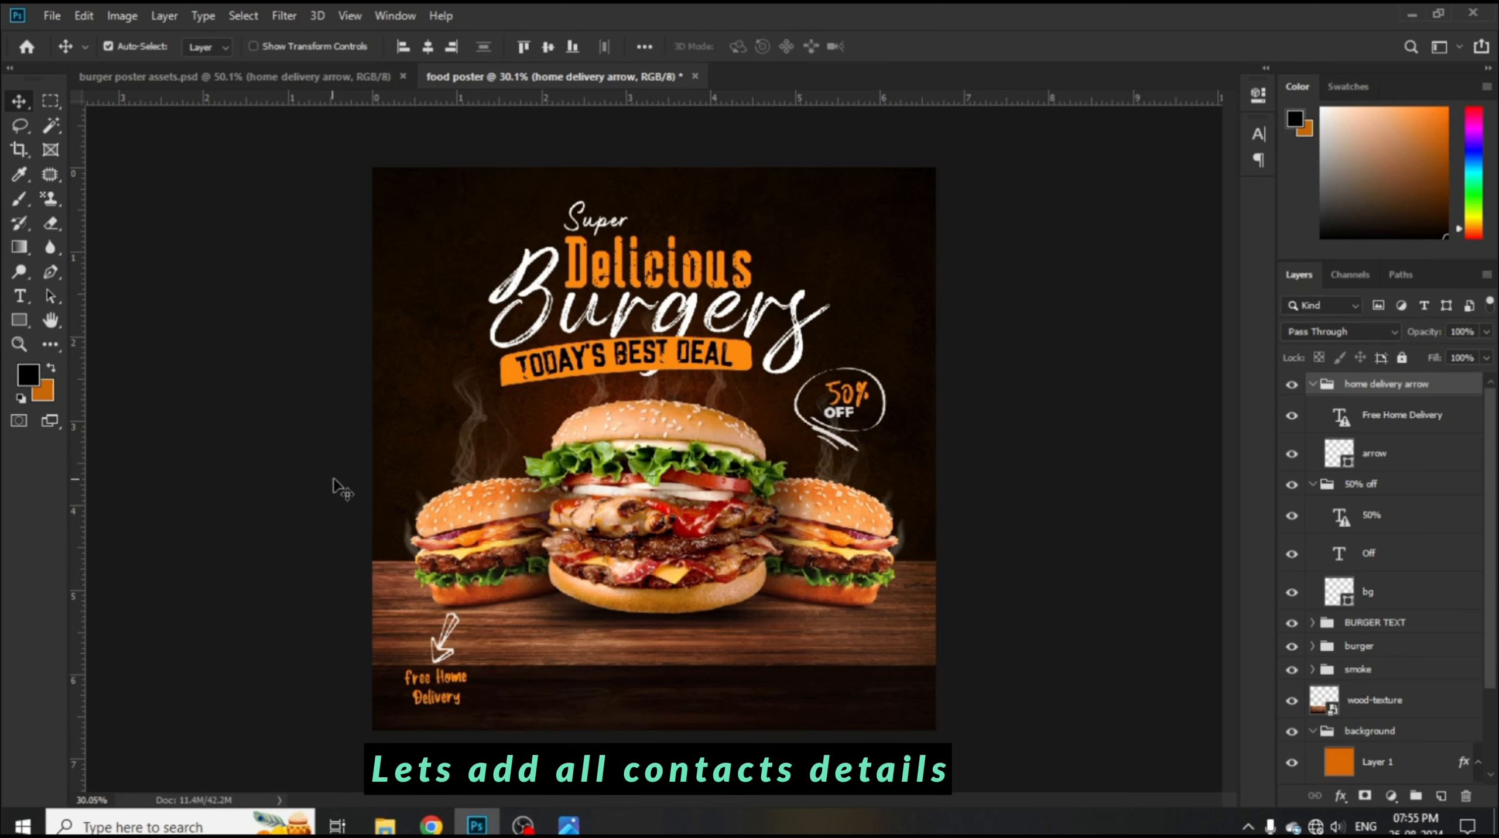
# - Bring the "order now" group from burger poster assets.psd into the food poster and place it in the lower-right corner
pyautogui.click(333, 83)
pyautogui.click(713, 573)
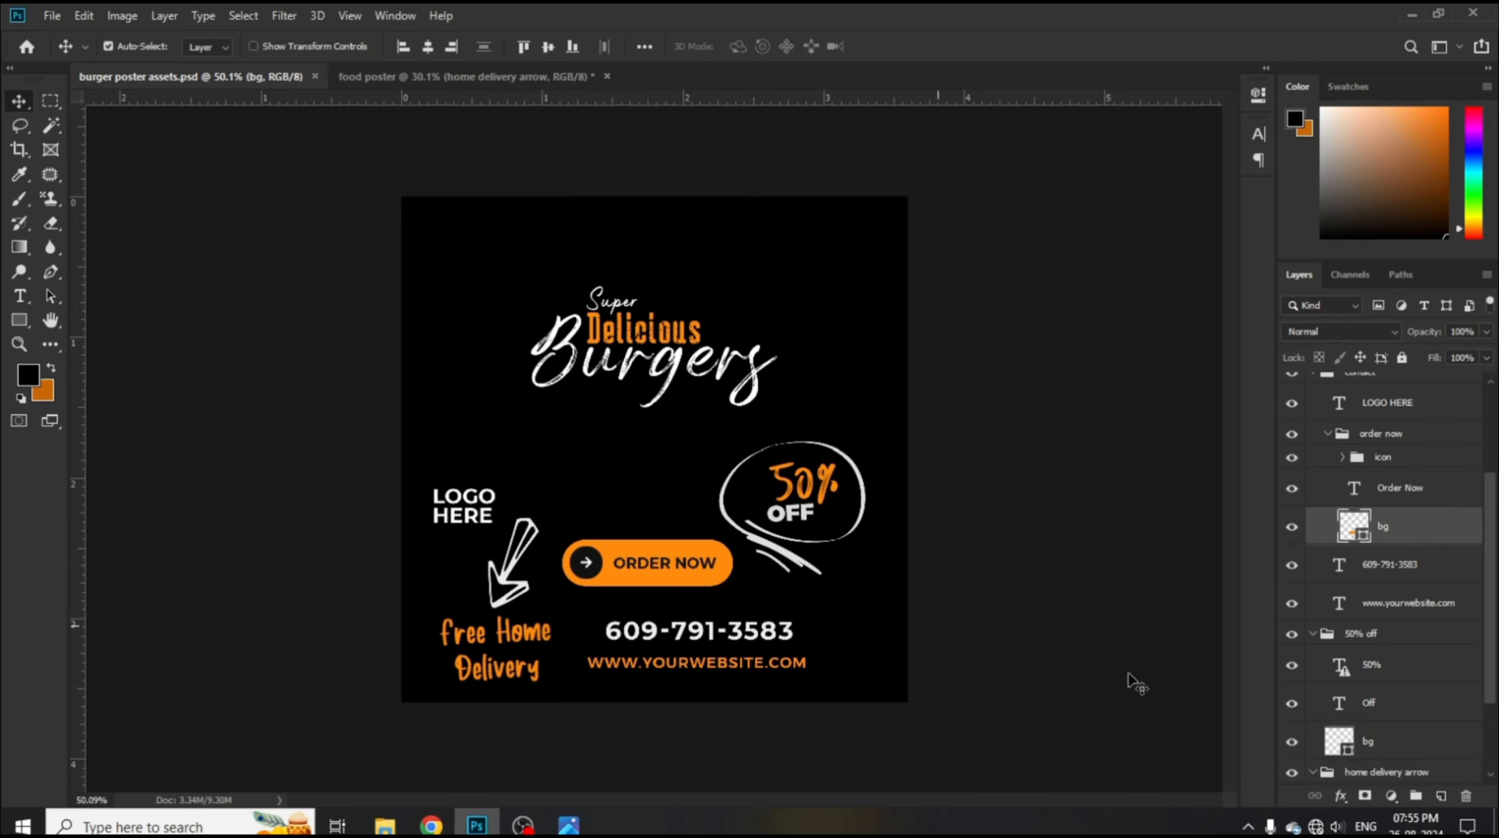
pyautogui.scroll(1, 1386, 585)
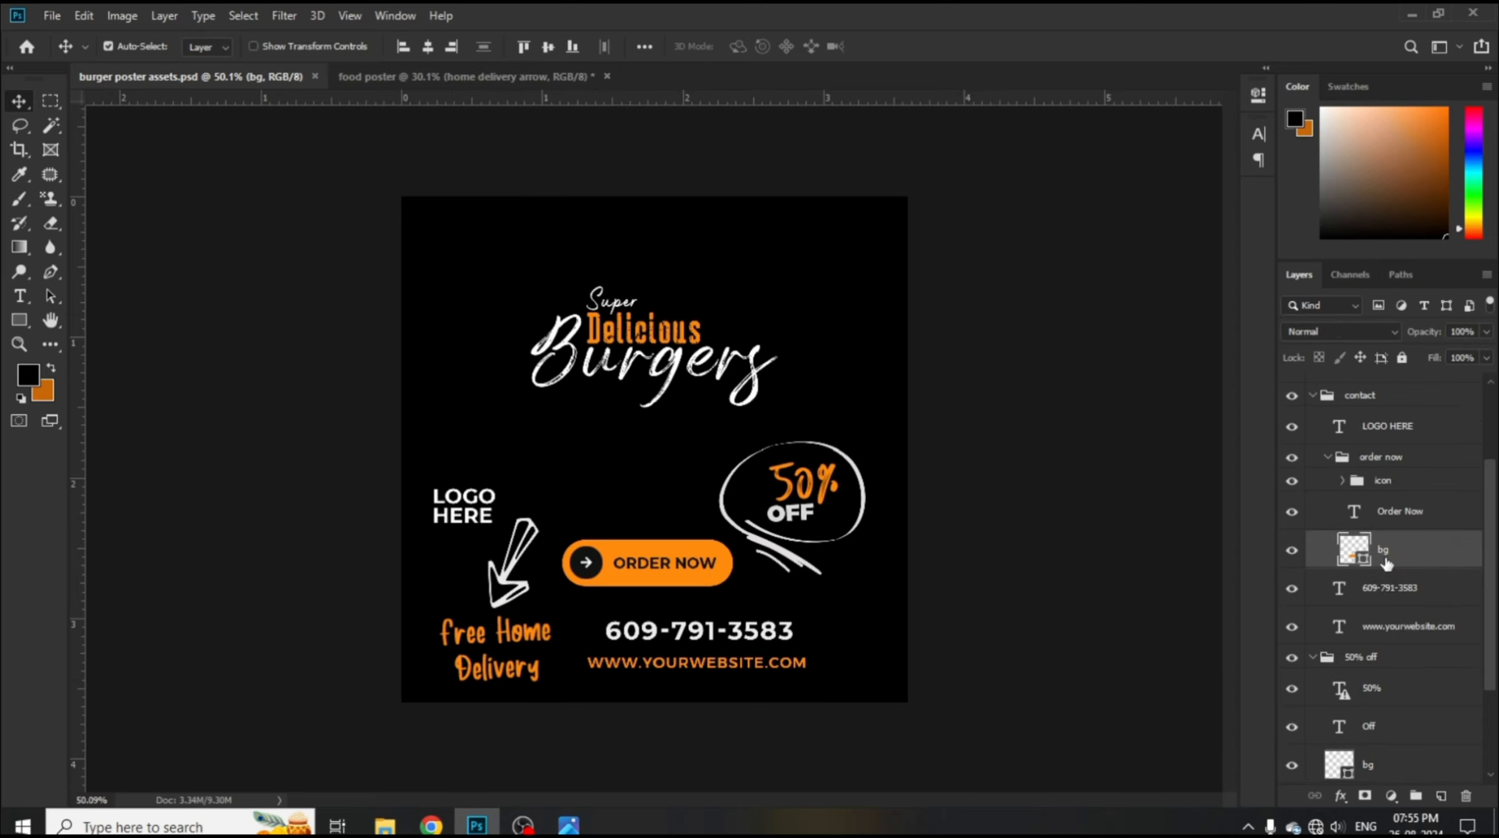
pyautogui.click(1400, 461)
pyautogui.moveTo(1433, 452); pyautogui.dragTo(865, 697)
pyautogui.hotkey('ctrl', 't')
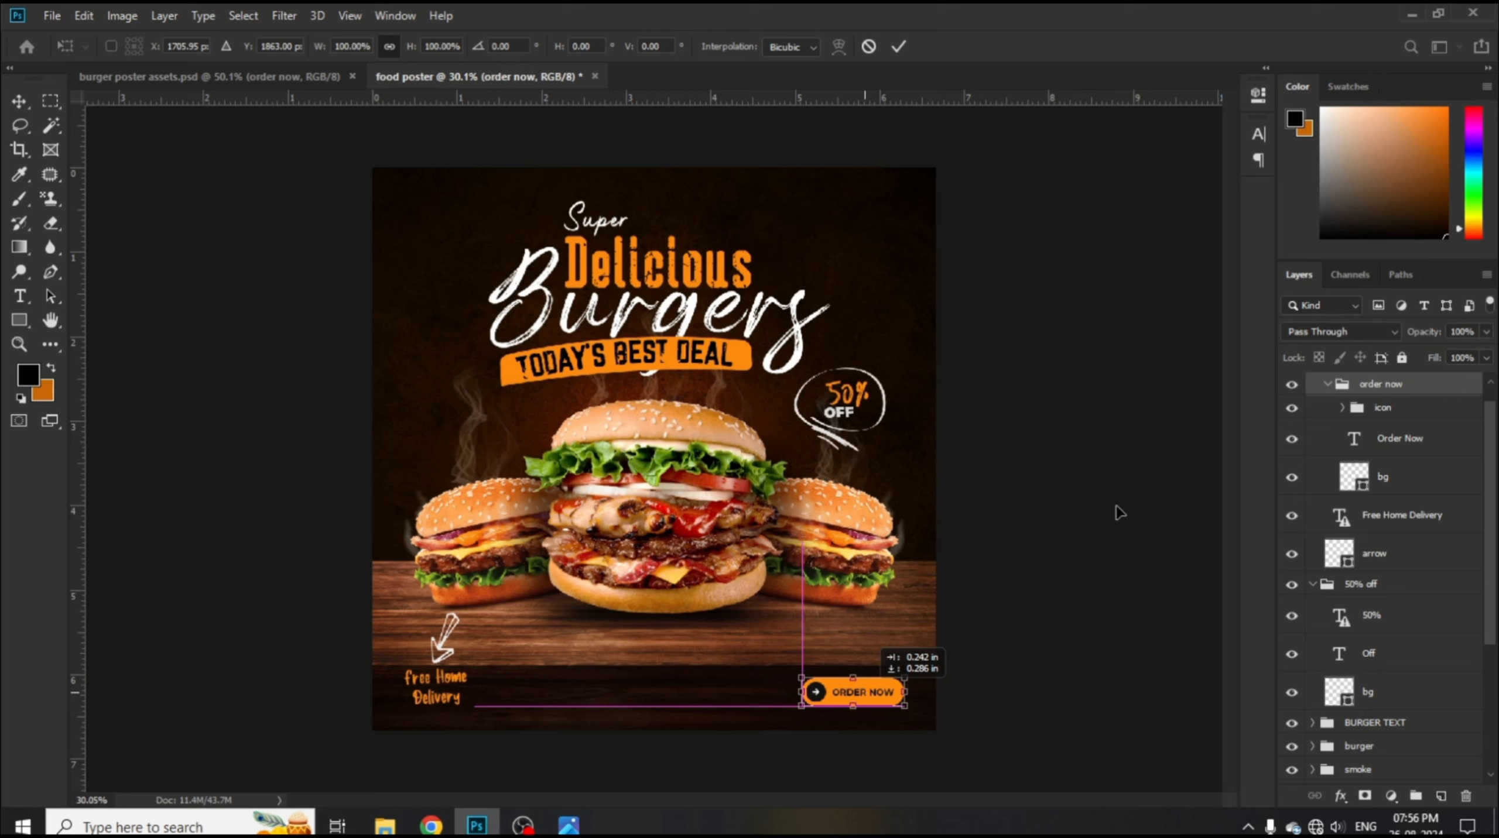
pyautogui.press('Return')
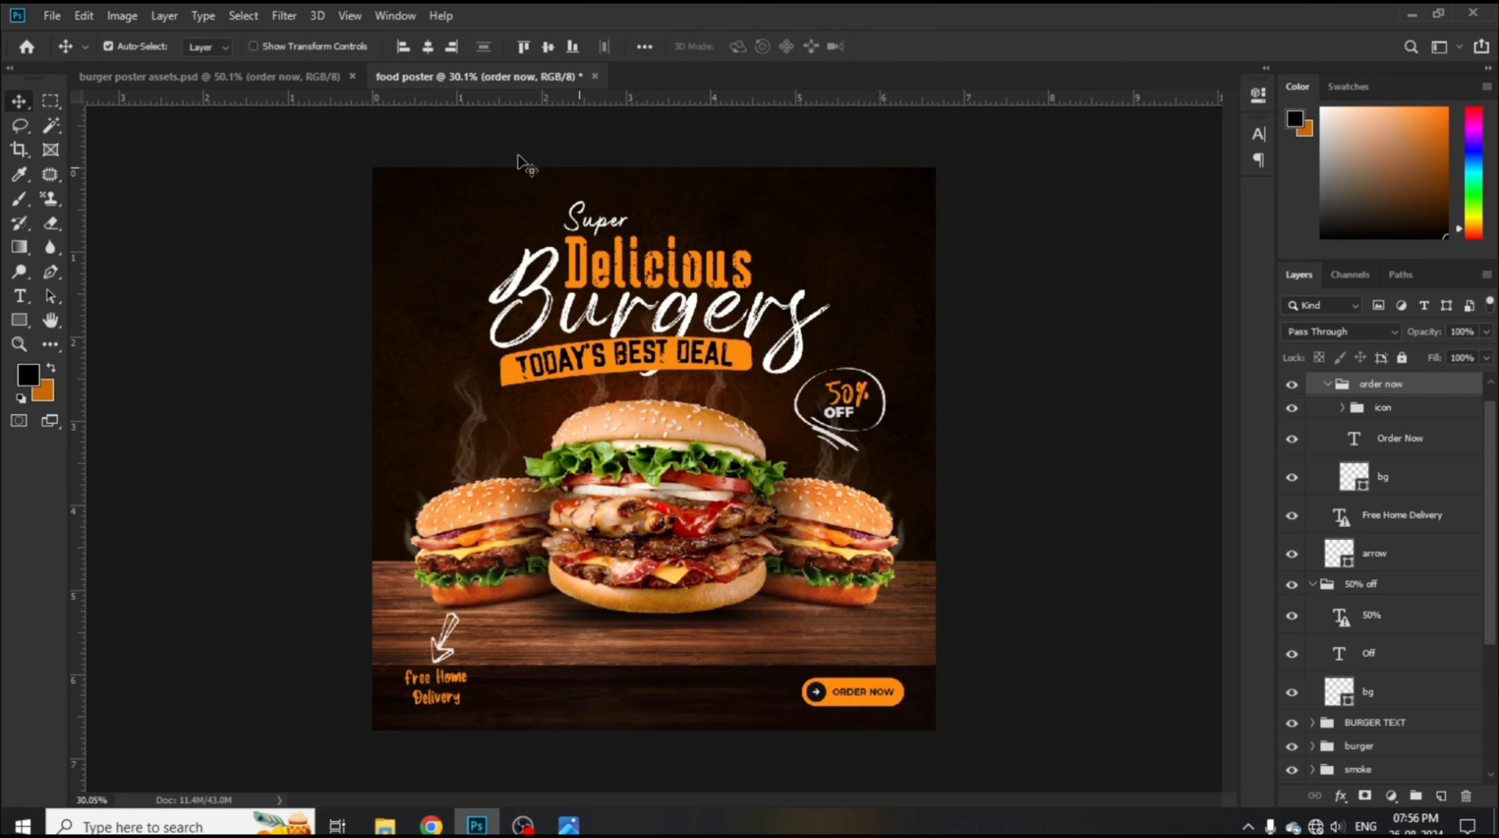
# - Copy the phone number and website text layers together from burger poster assets.psd into the food poster
pyautogui.click(167, 78)
pyautogui.click(692, 642)
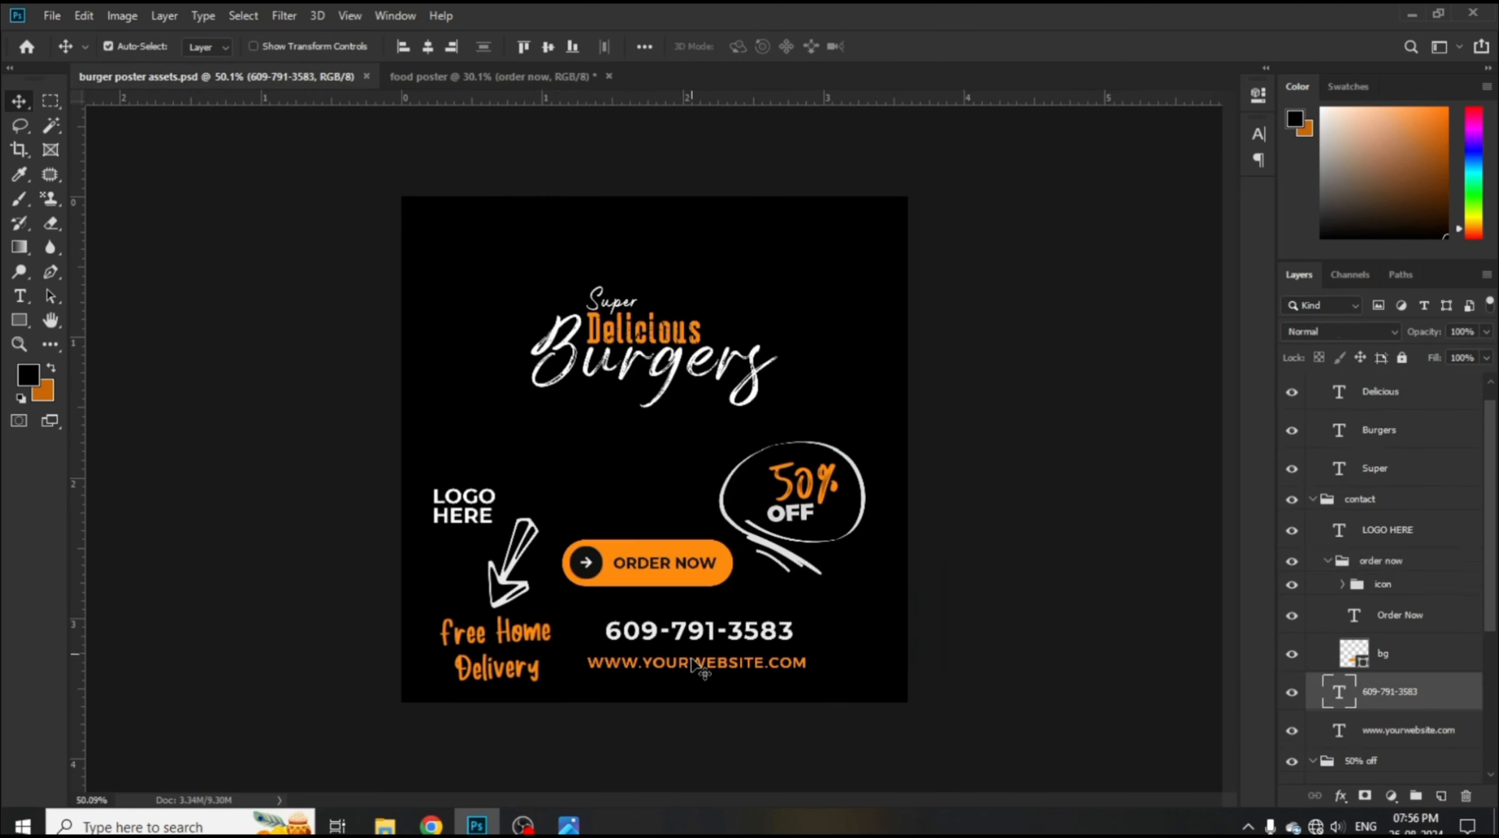
pyautogui.keyDown('shift'); pyautogui.click(694, 665); pyautogui.keyUp('shift')
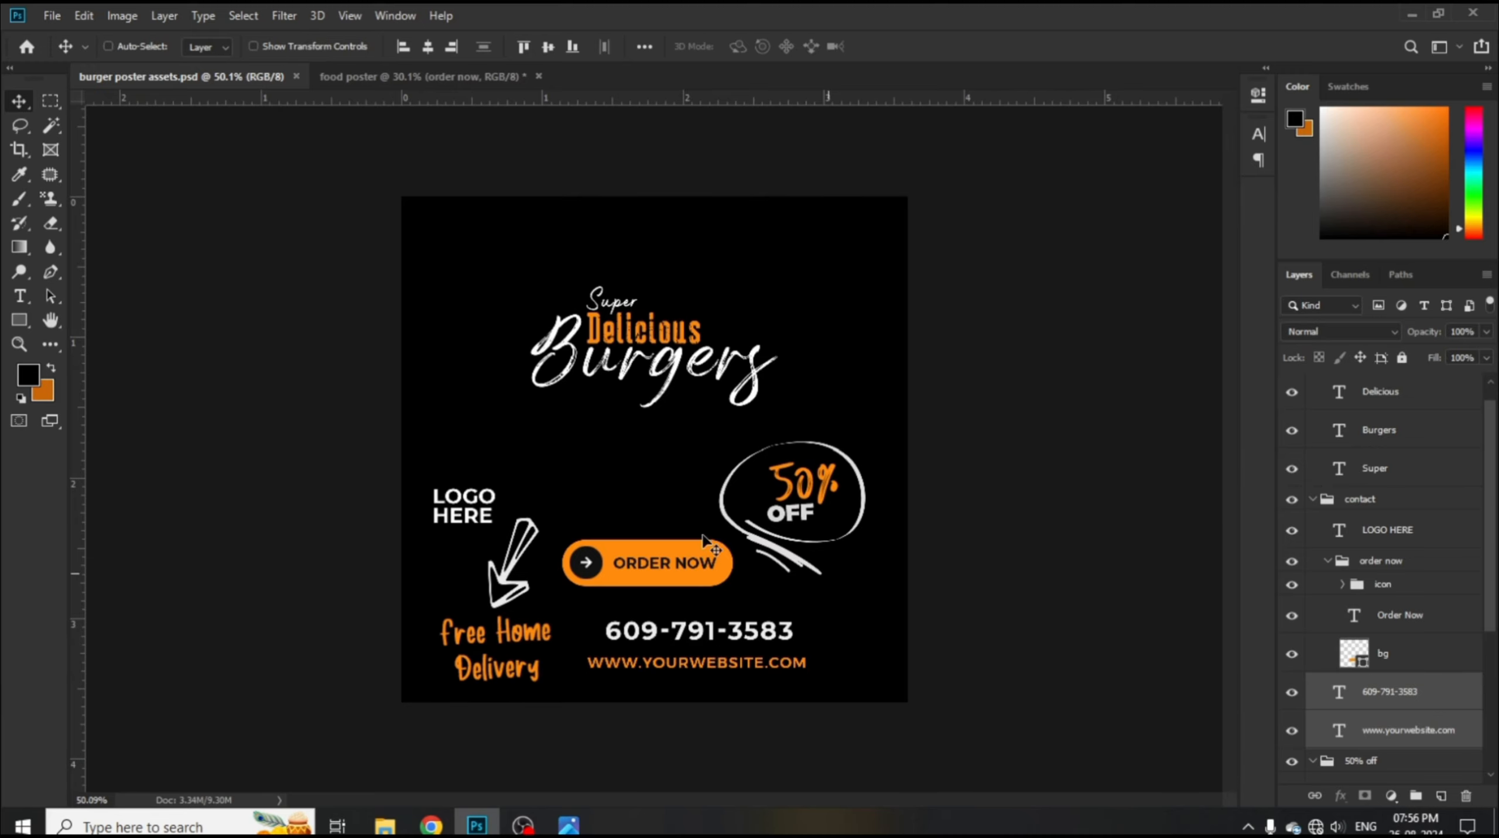
pyautogui.moveTo(708, 541); pyautogui.dragTo(687, 590)
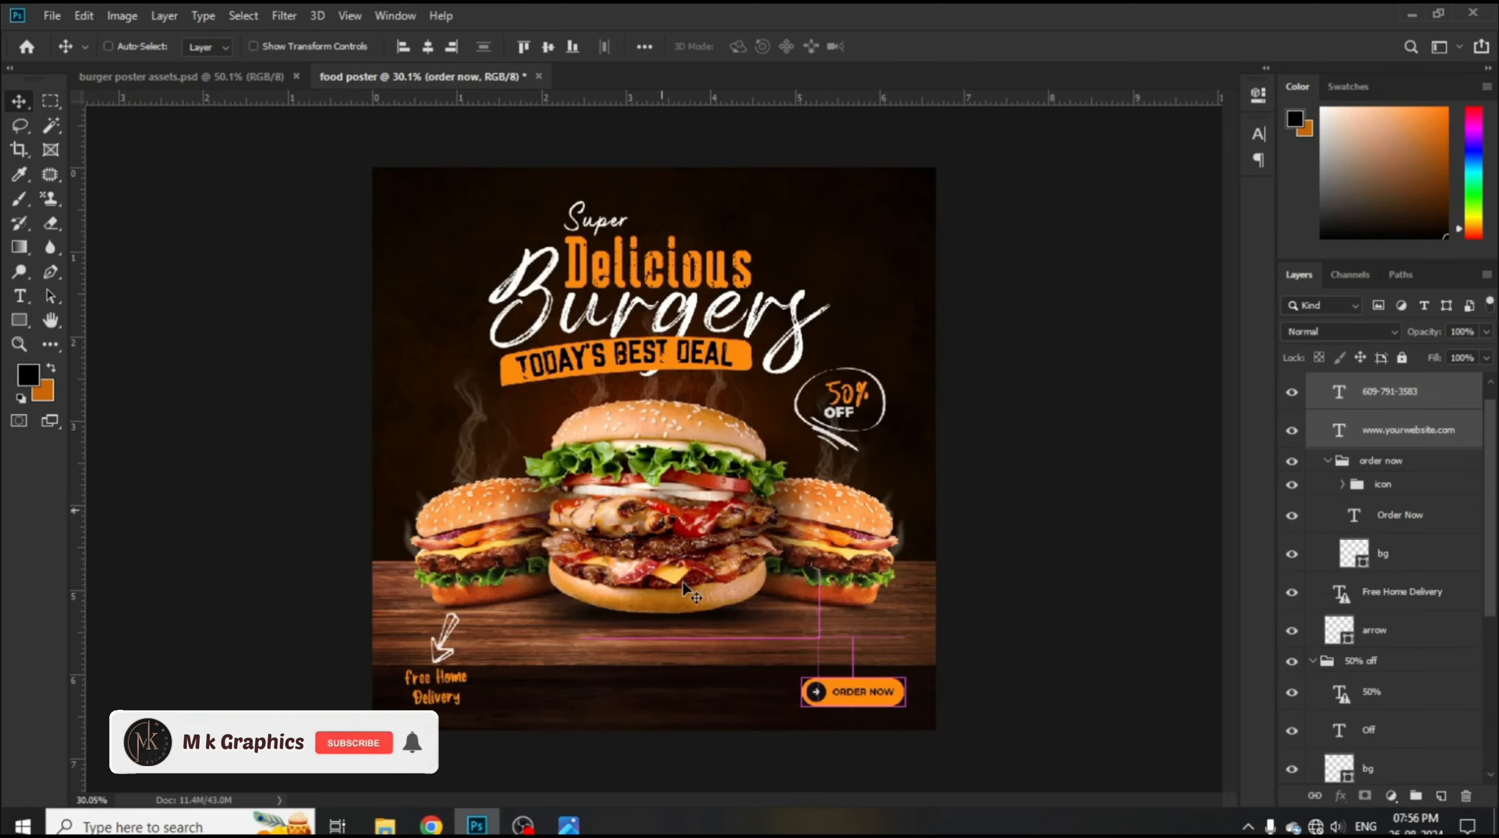
# - Shrink the phone number and website text slightly and centre them in the dark strip at the poster's bottom
pyautogui.hotkey('ctrl', 't')
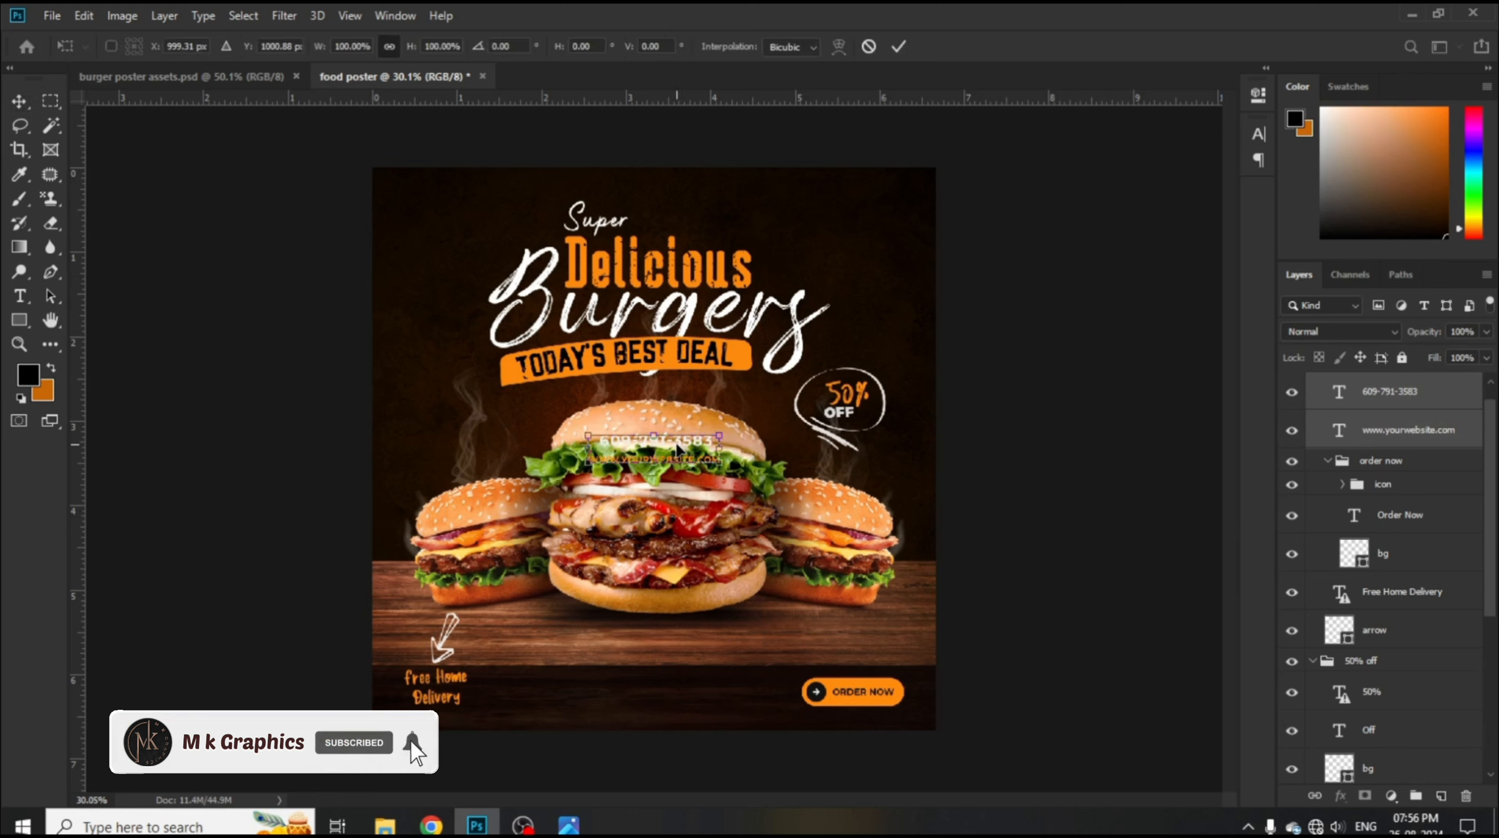
pyautogui.moveTo(678, 449); pyautogui.dragTo(690, 692)
pyautogui.click(899, 47)
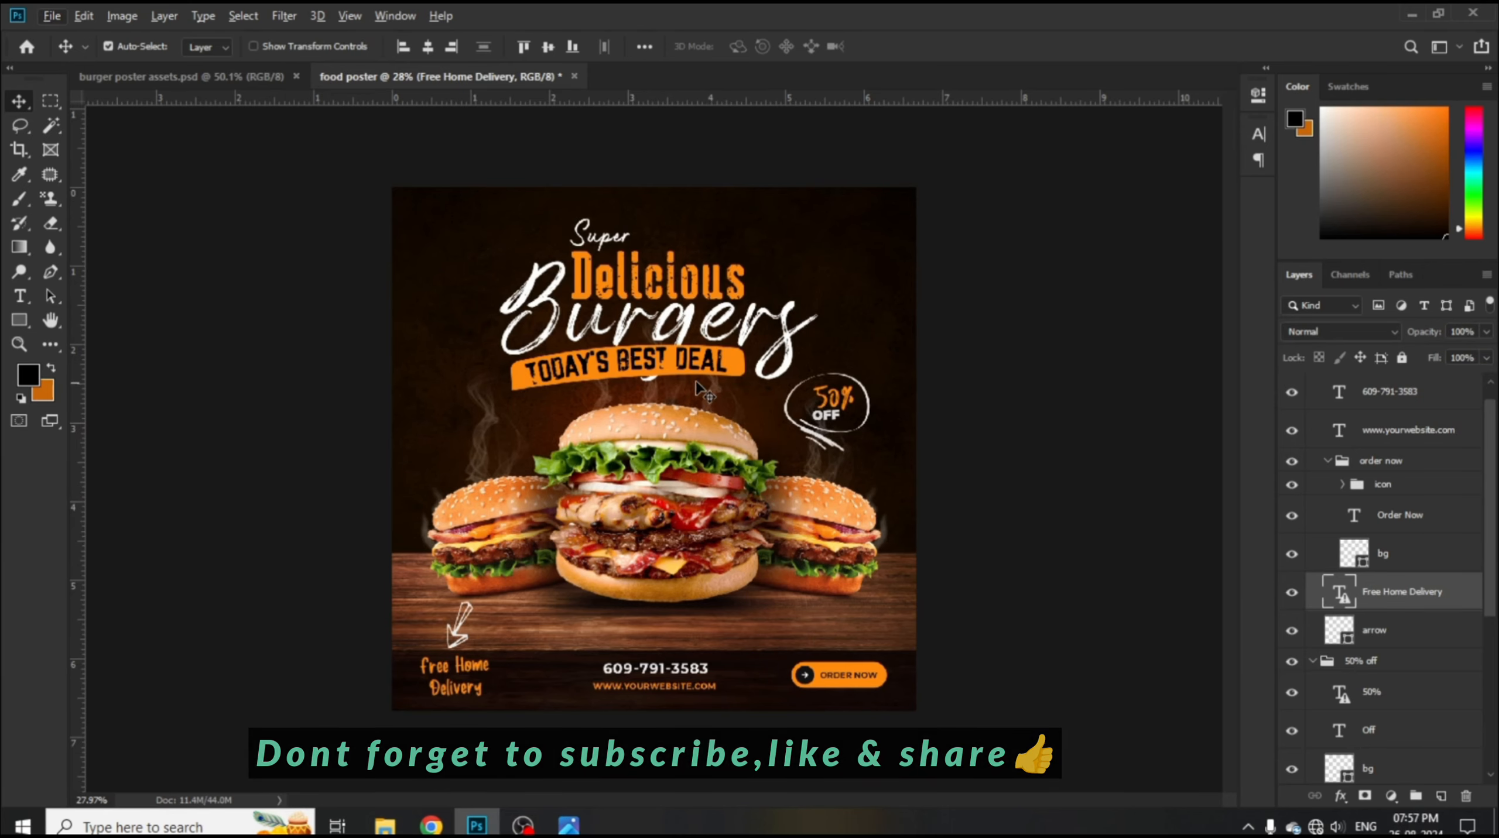
pyautogui.scroll(1, 679, 332)
pyautogui.scroll(1, 679, 327)
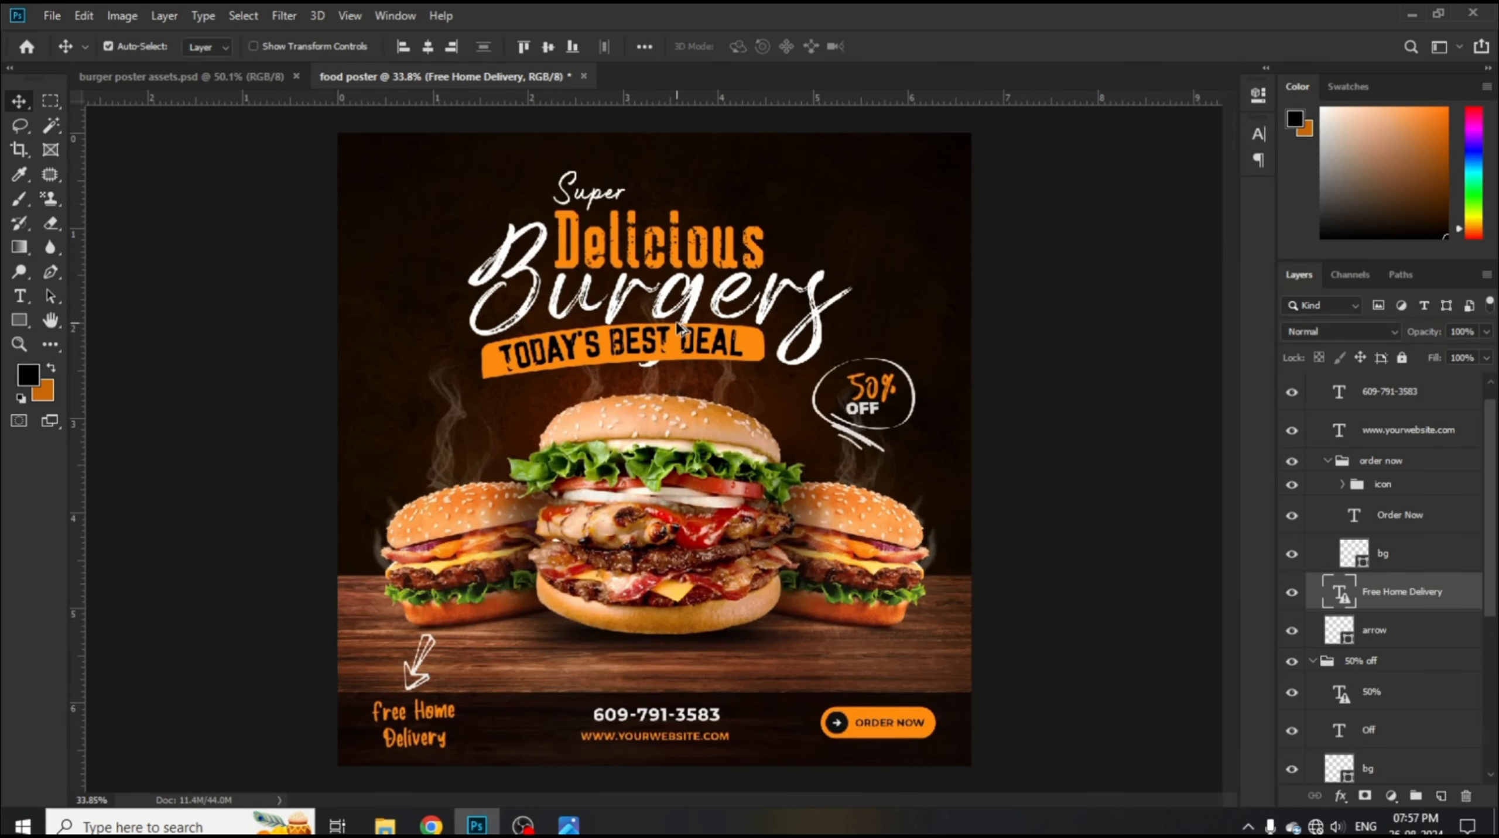